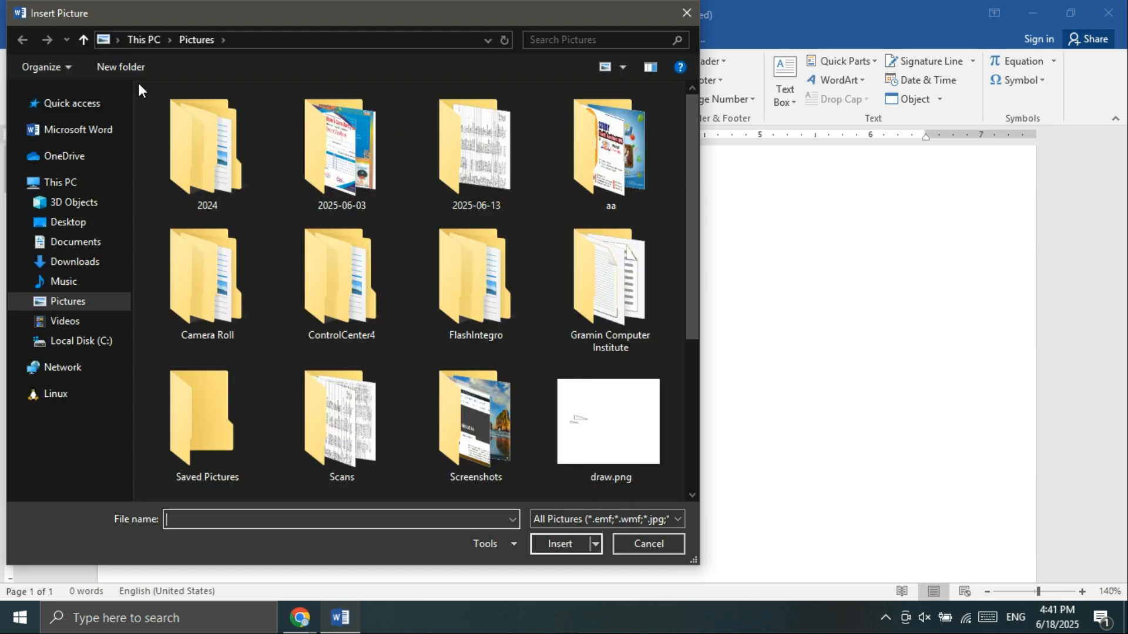
# Step: Insert the picture 1000036098.png from the Downloads folder into the blank document
pyautogui.scroll(-3, 199, 170)
pyautogui.click(57, 267)
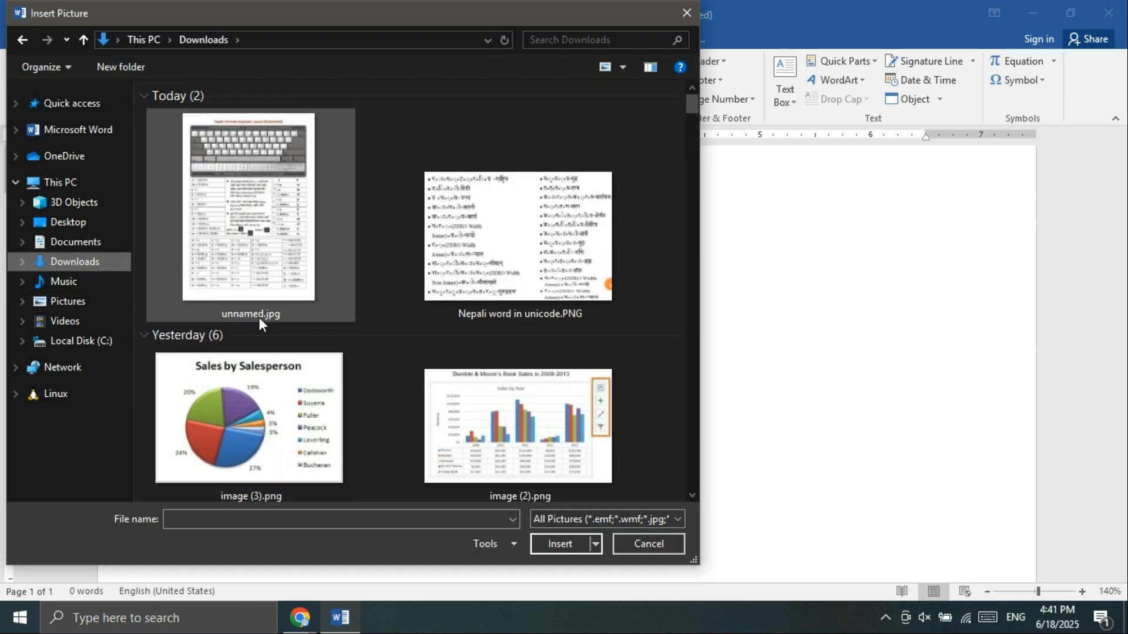
pyautogui.scroll(-5, 259, 317)
pyautogui.click(473, 199)
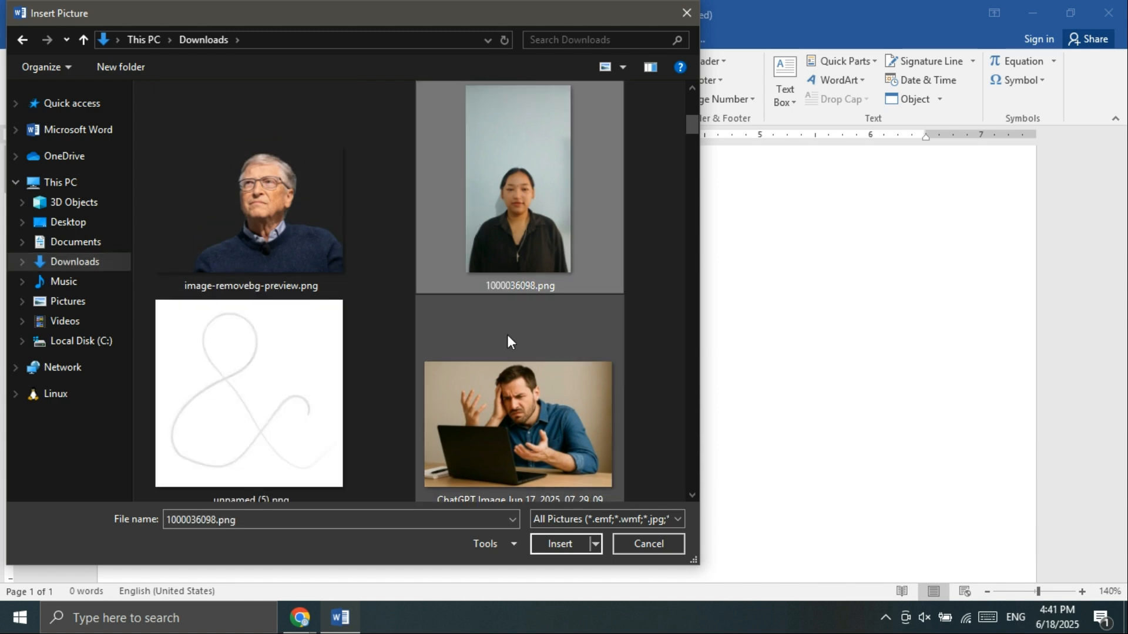
pyautogui.click(554, 547)
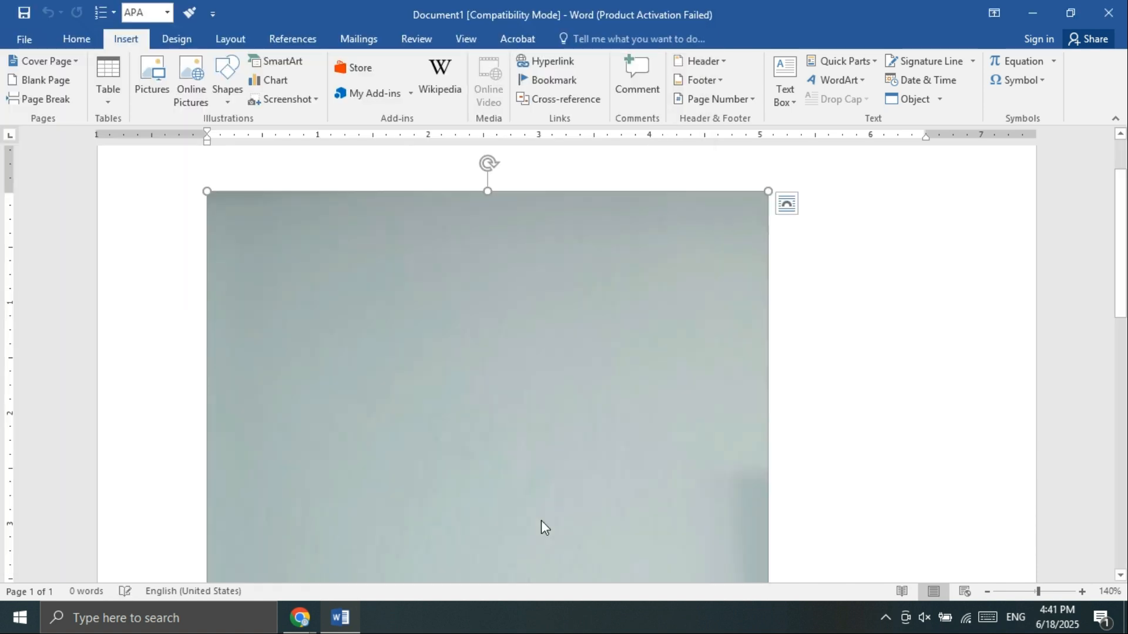
pyautogui.keyDown('ctrl'); pyautogui.scroll(-9, 613, 356); pyautogui.keyUp('ctrl')
pyautogui.keyDown('ctrl'); pyautogui.scroll(-2, 613, 356); pyautogui.keyUp('ctrl')
pyautogui.keyDown('ctrl'); pyautogui.scroll(2, 614, 356); pyautogui.keyUp('ctrl')
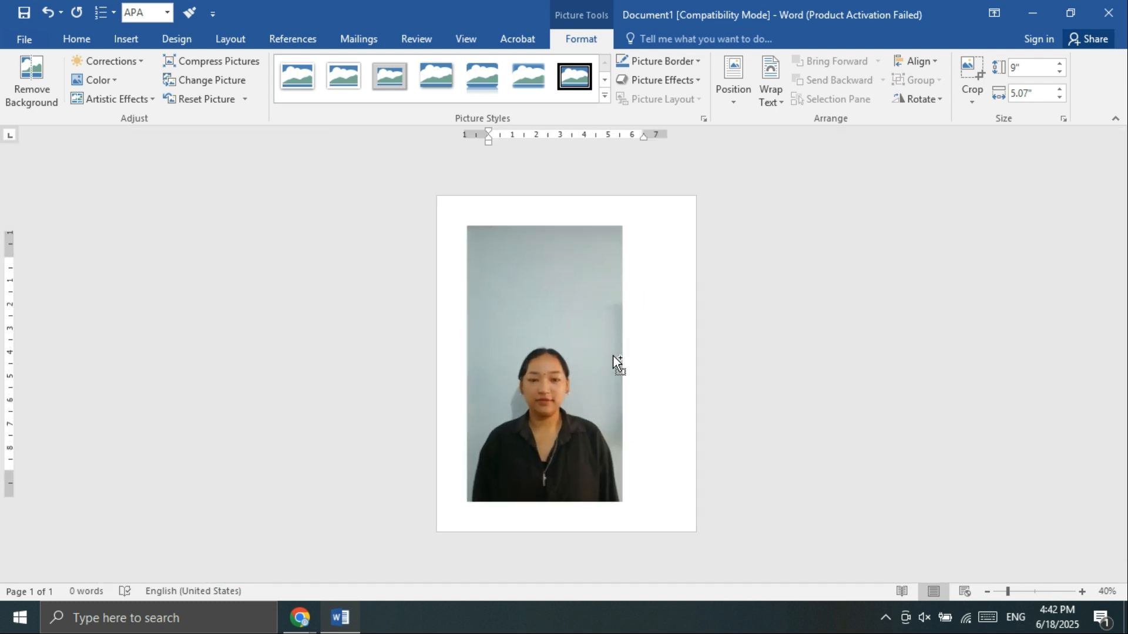
pyautogui.keyDown('ctrl'); pyautogui.scroll(-1, 673, 329); pyautogui.keyUp('ctrl')
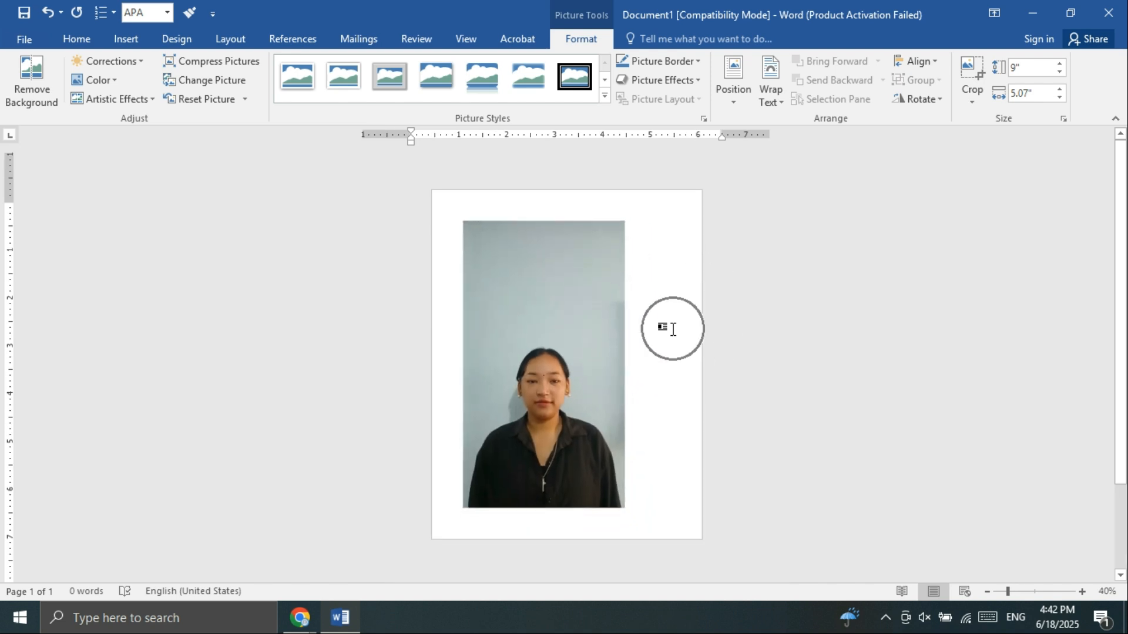
pyautogui.keyDown('ctrl'); pyautogui.scroll(1, 673, 330); pyautogui.keyUp('ctrl')
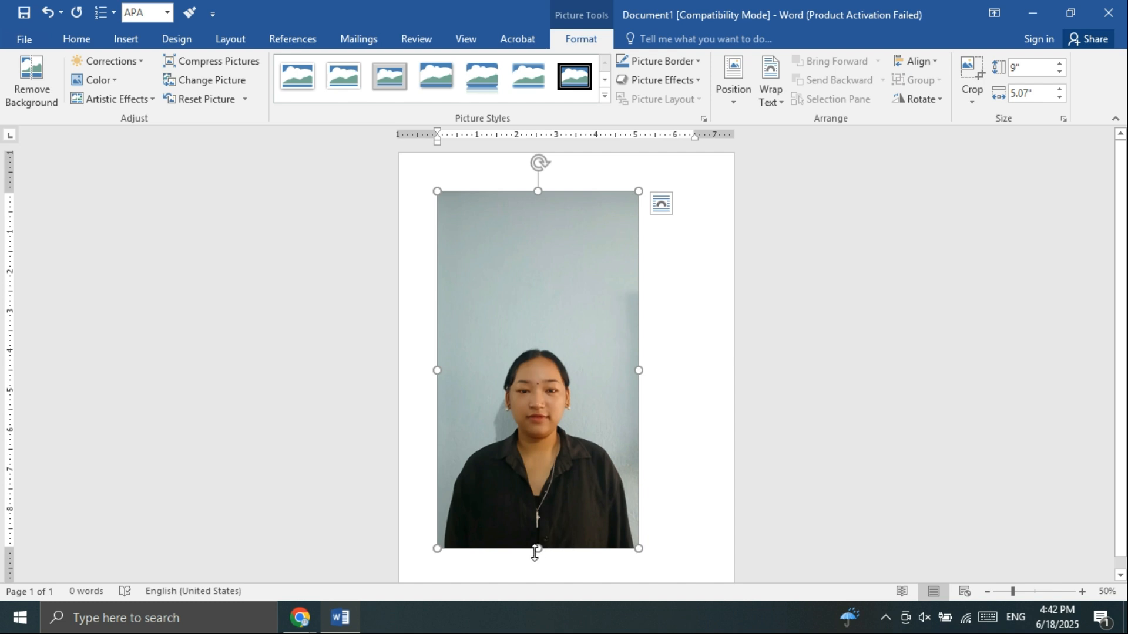
# Step: Shorten the inserted portrait to a height of about 5.46 inches without changing its width, and deselect it
pyautogui.moveTo(534, 552); pyautogui.dragTo(529, 406)
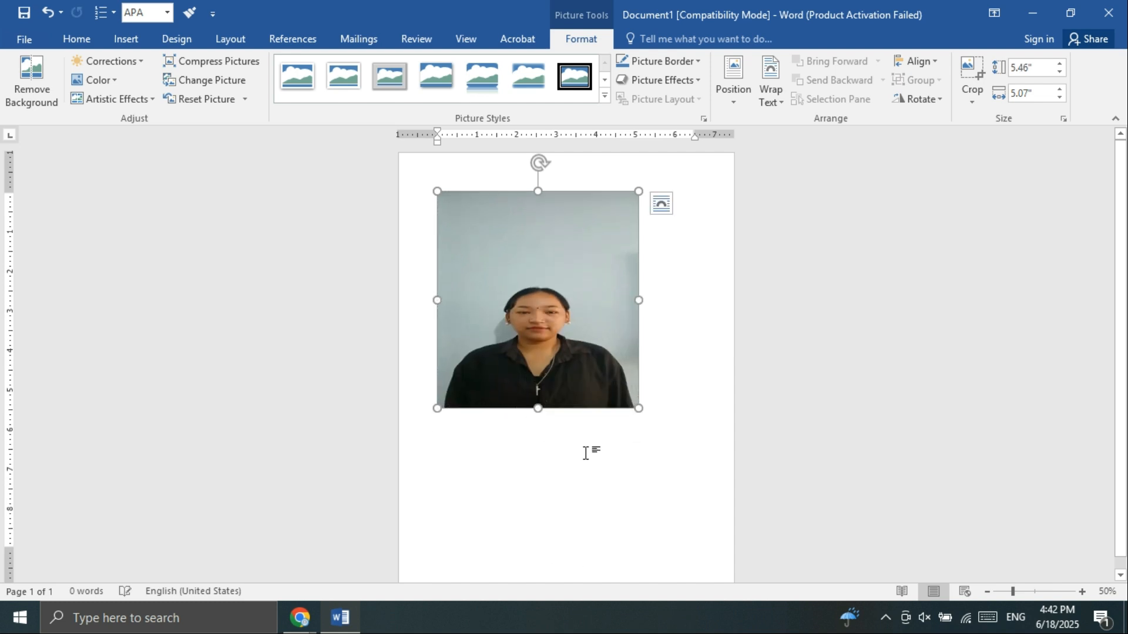
pyautogui.click(587, 453)
pyautogui.scroll(2, 587, 453)
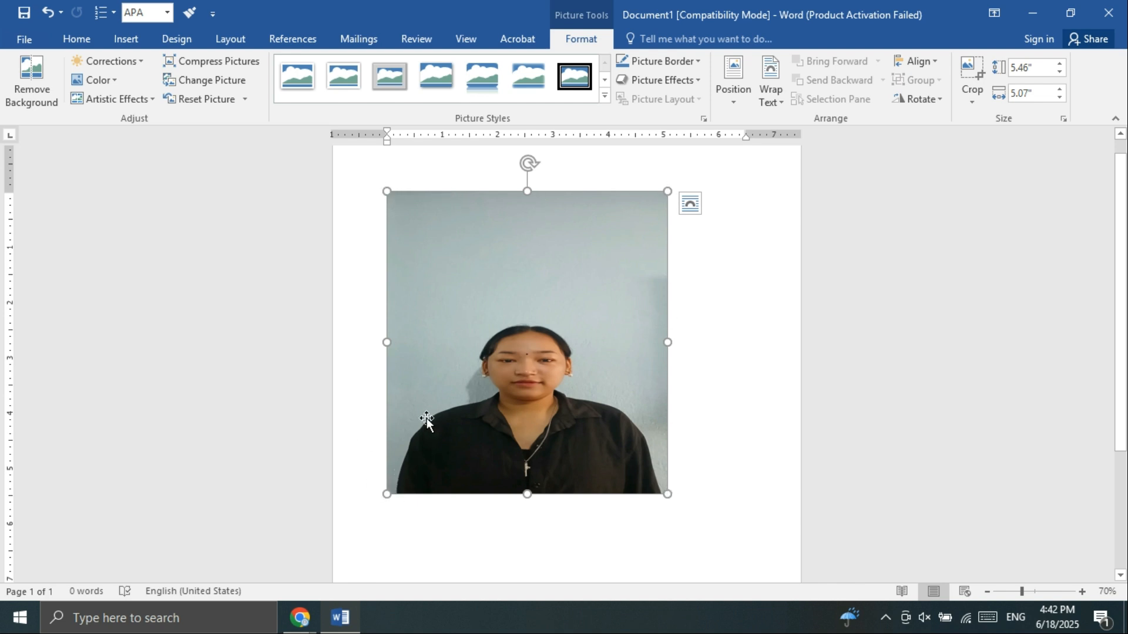
pyautogui.keyDown('ctrl'); pyautogui.scroll(-1, 426, 417); pyautogui.keyUp('ctrl')
pyautogui.keyDown('ctrl'); pyautogui.scroll(2, 458, 376); pyautogui.keyUp('ctrl')
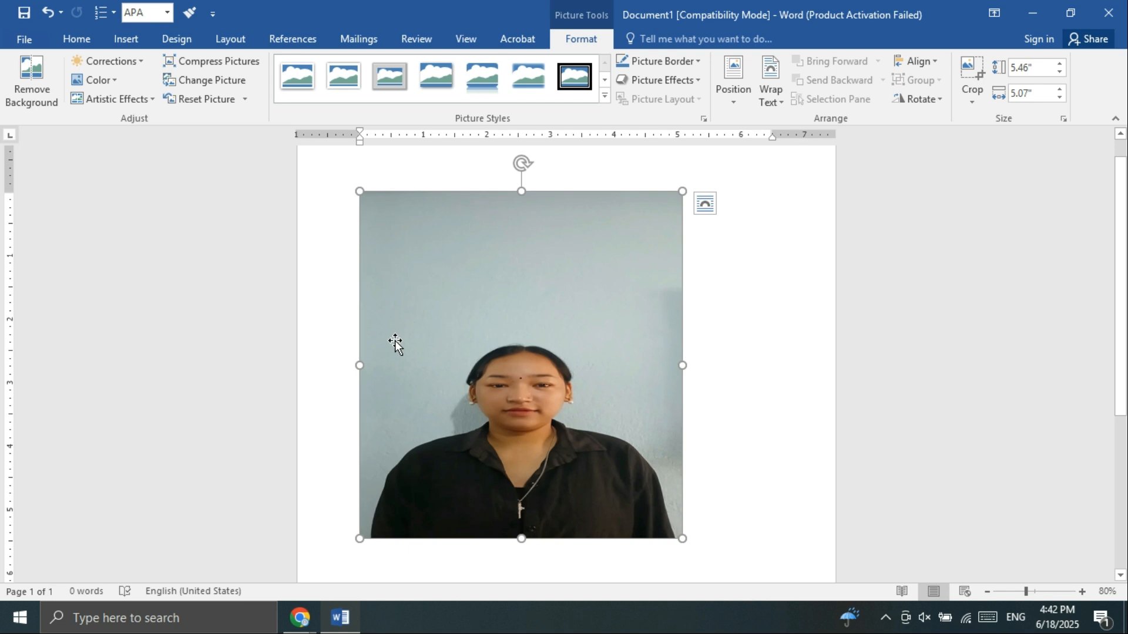
pyautogui.click(749, 351)
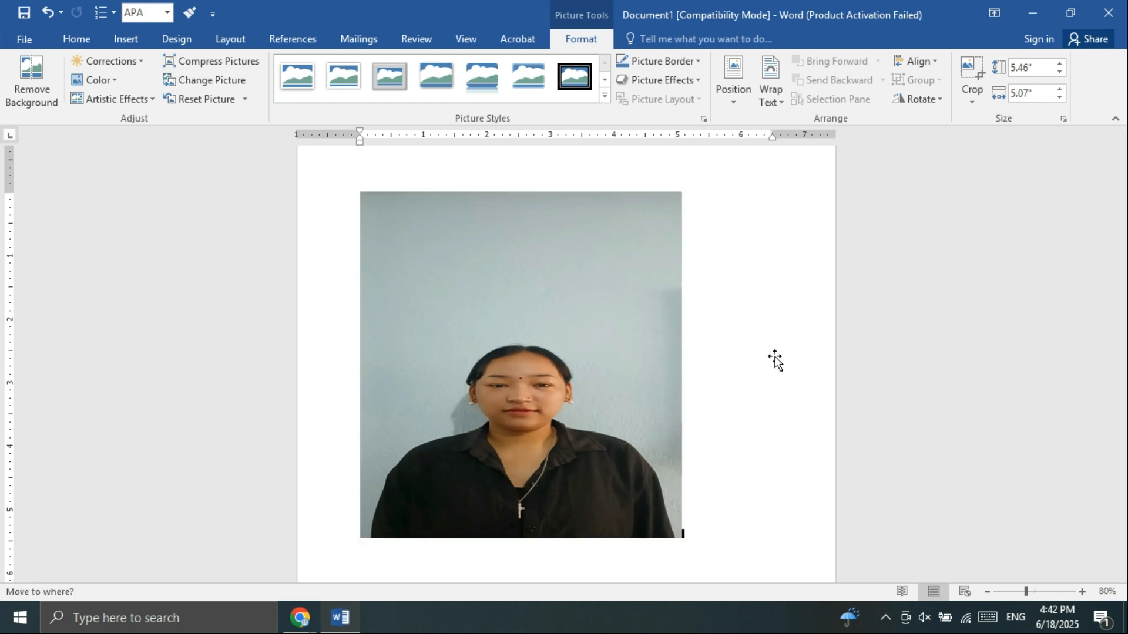
pyautogui.scroll(-1, 580, 383)
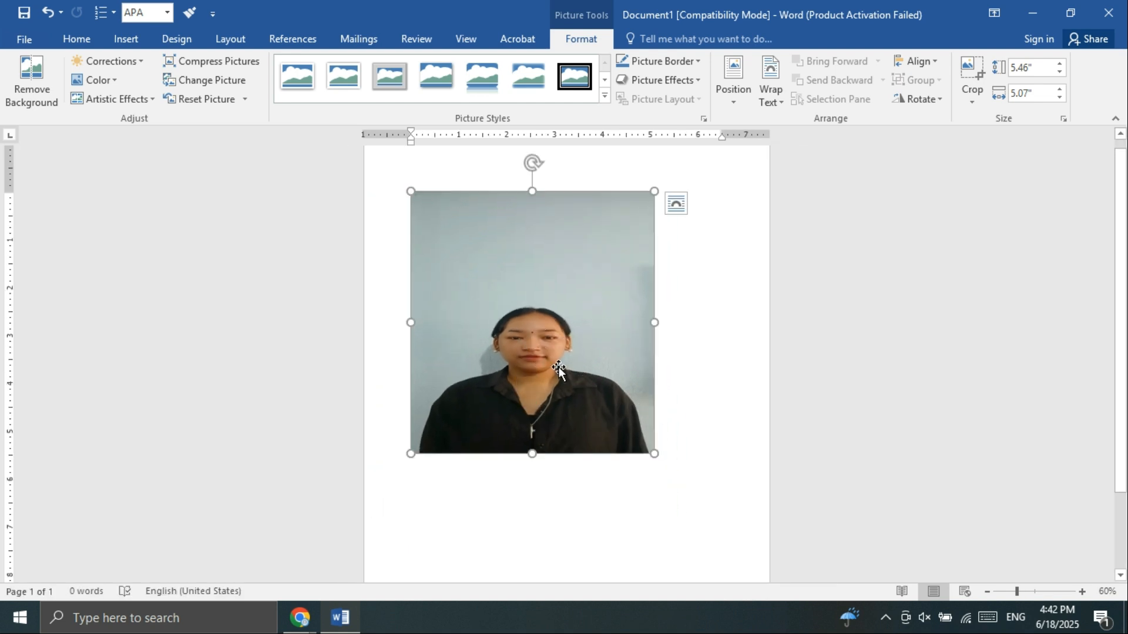
pyautogui.scroll(1, 561, 357)
pyautogui.scroll(-1, 561, 357)
pyautogui.click(692, 294)
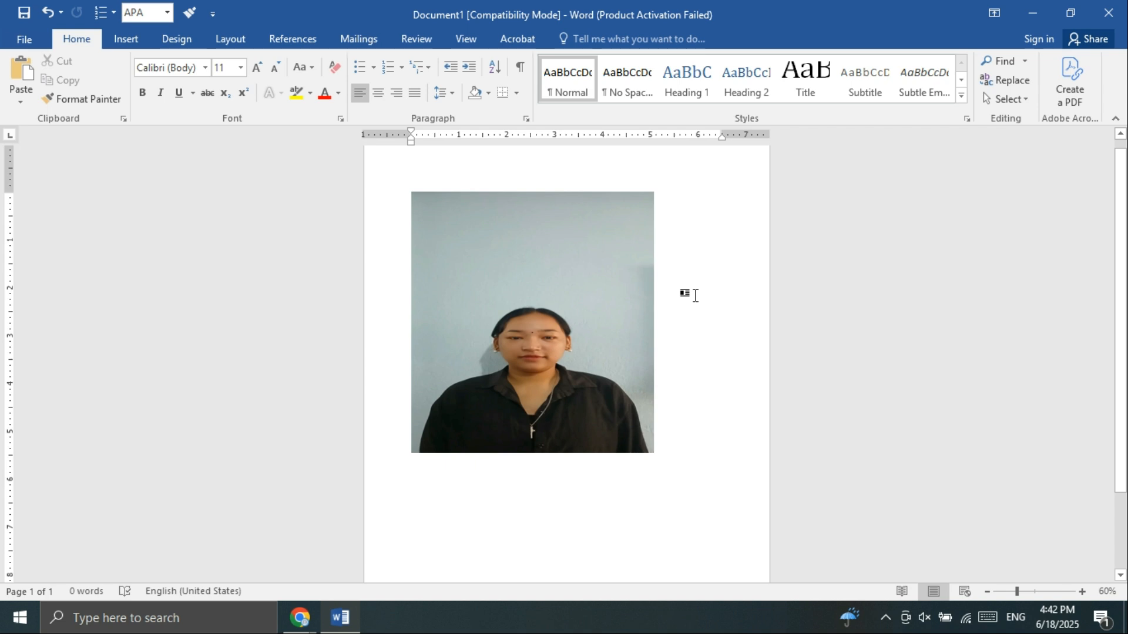
# Step: Select the portrait as part of the text, delete it and undo the deletion
pyautogui.moveTo(521, 283); pyautogui.dragTo(741, 406)
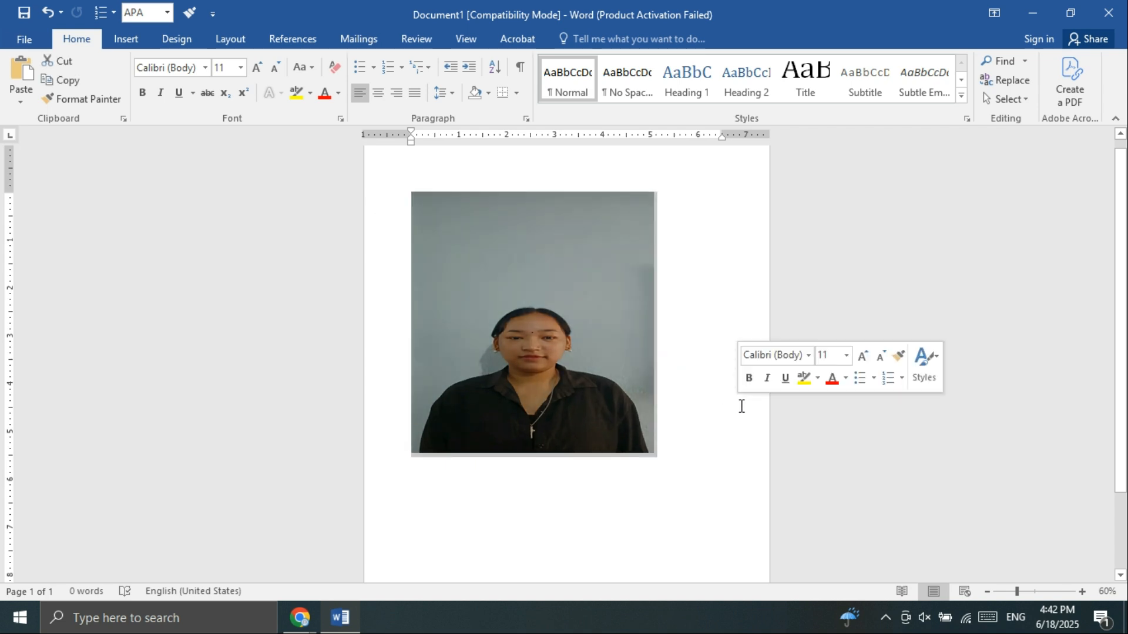
pyautogui.click(726, 355)
pyautogui.click(587, 312)
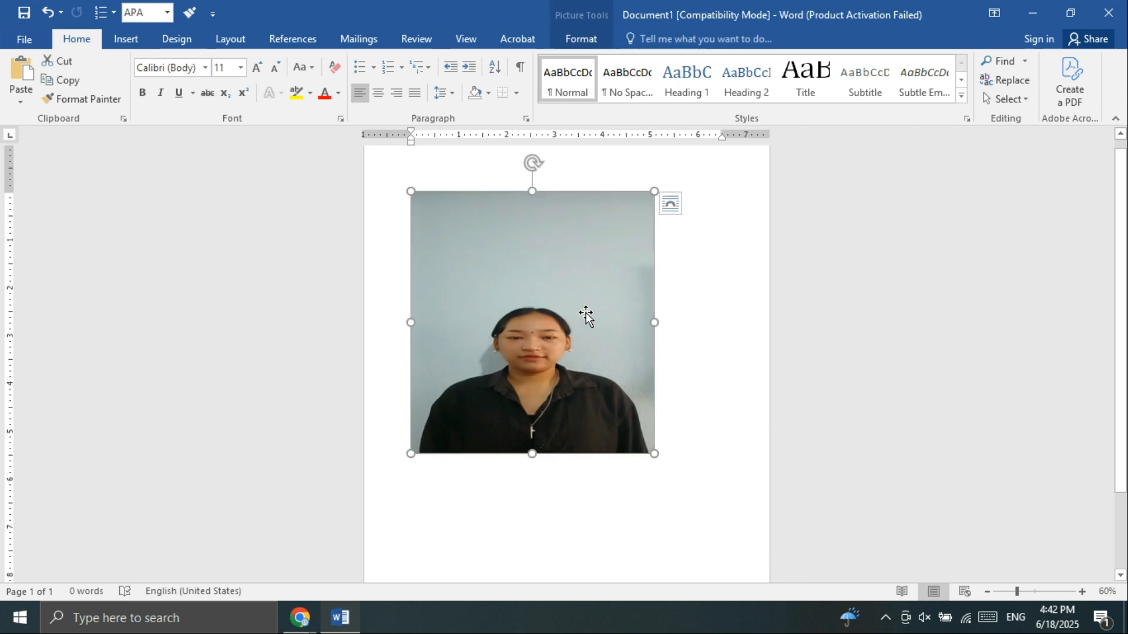
pyautogui.click(707, 327)
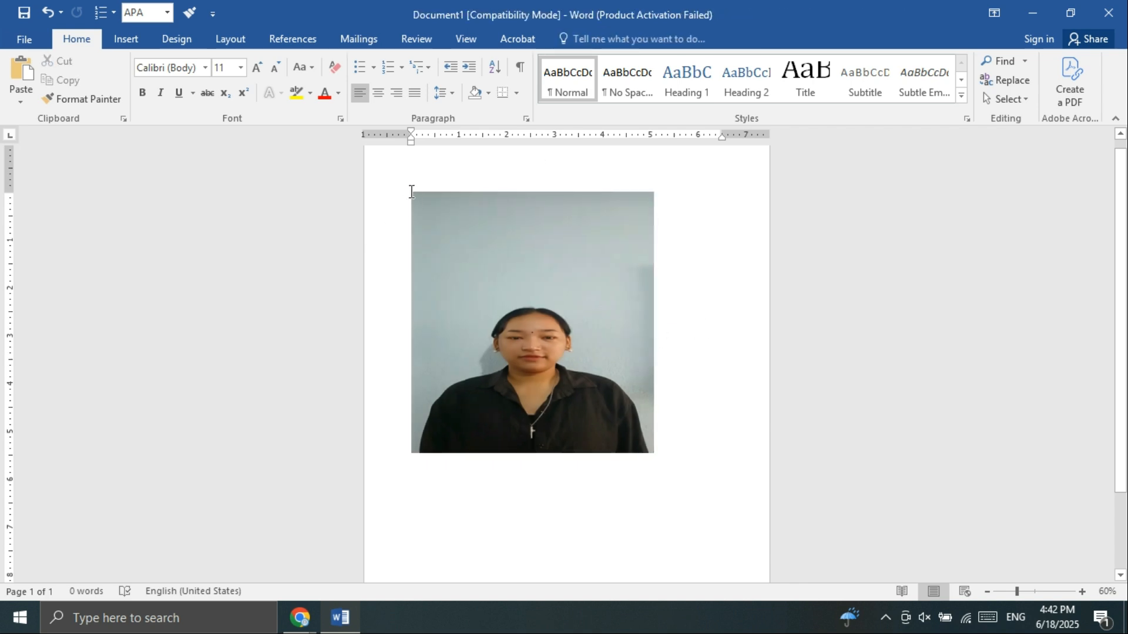
pyautogui.moveTo(405, 197); pyautogui.dragTo(711, 402)
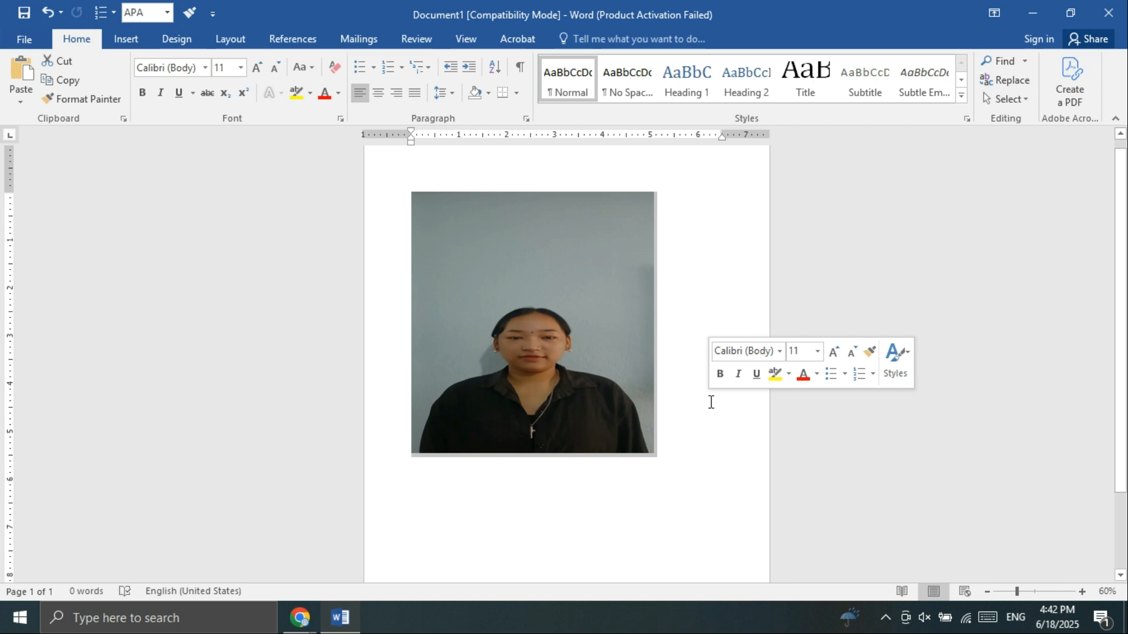
pyautogui.press('Delete')
pyautogui.hotkey('ctrl', 'z')
# Step: Select the portrait, display its picture formatting tools and delete it from the document
pyautogui.click(680, 336)
pyautogui.click(588, 306)
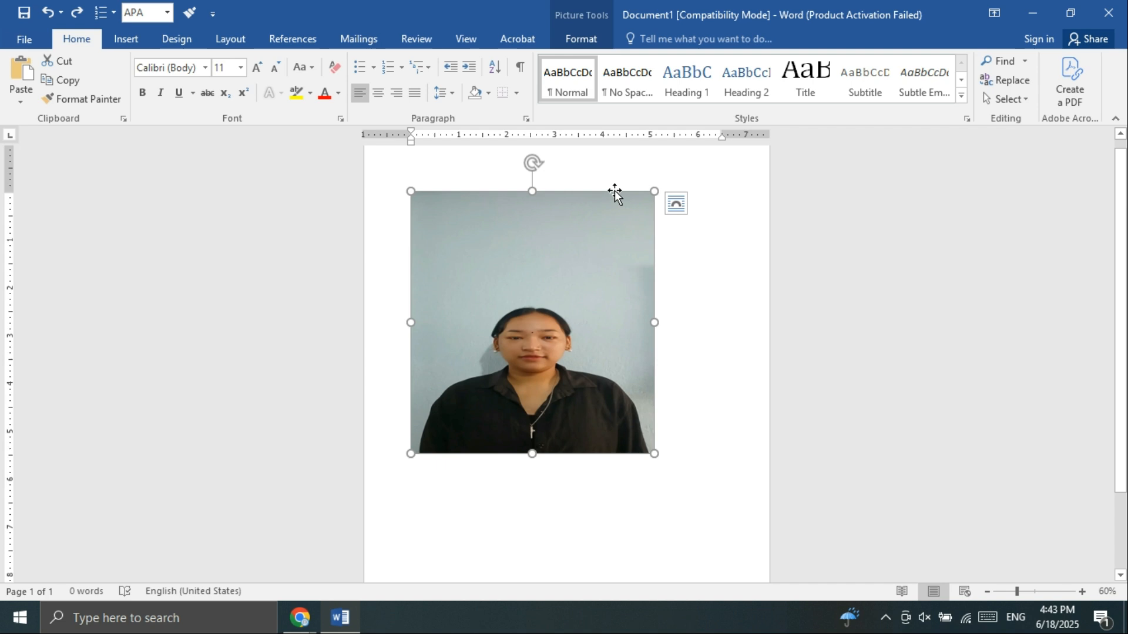
pyautogui.click(659, 253)
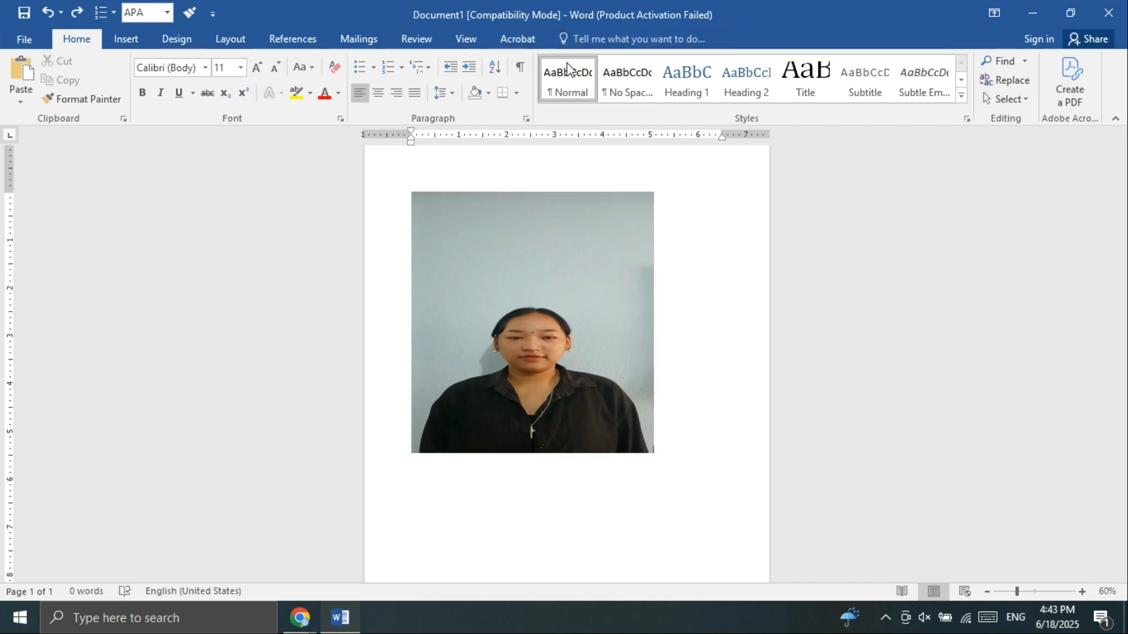
pyautogui.click(600, 279)
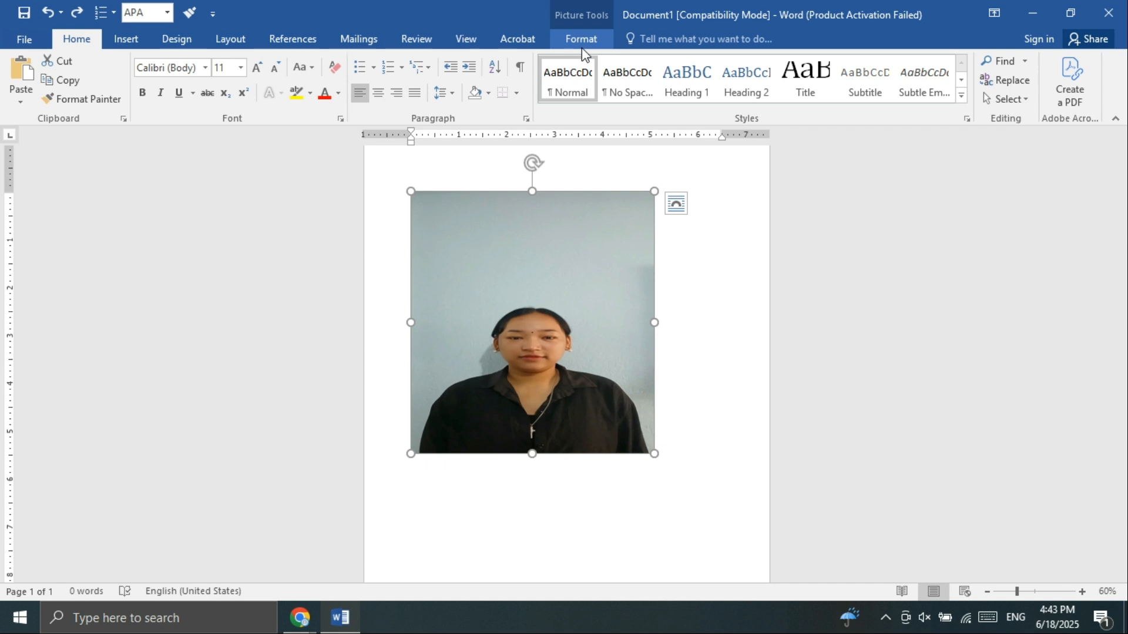
pyautogui.click(659, 257)
pyautogui.click(643, 261)
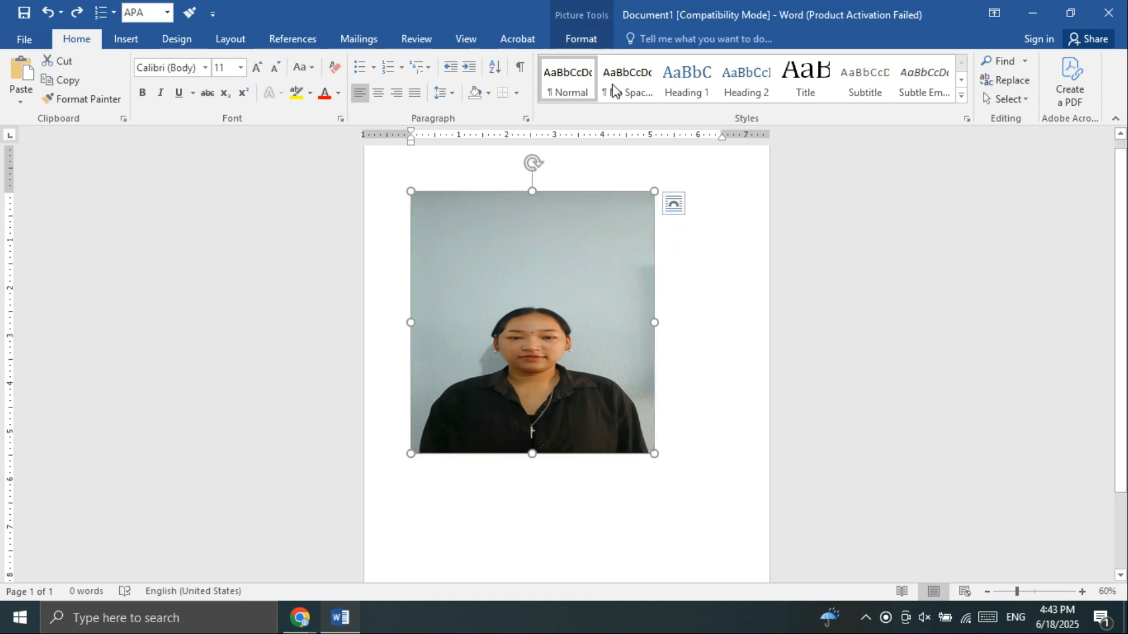
pyautogui.click(589, 47)
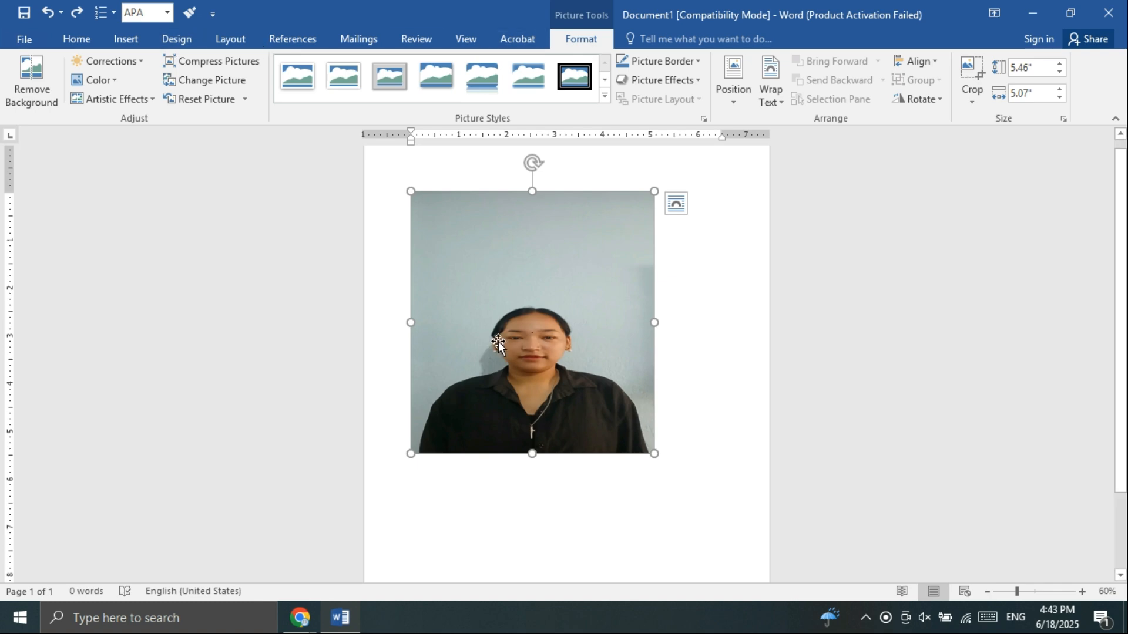
pyautogui.press('Delete')
# Step: Switch to Chrome and search Google for "rajesh hamal" in a new tab
pyautogui.hotkey('alt', 'Tab')
pyautogui.hotkey('alt', 'Tab')
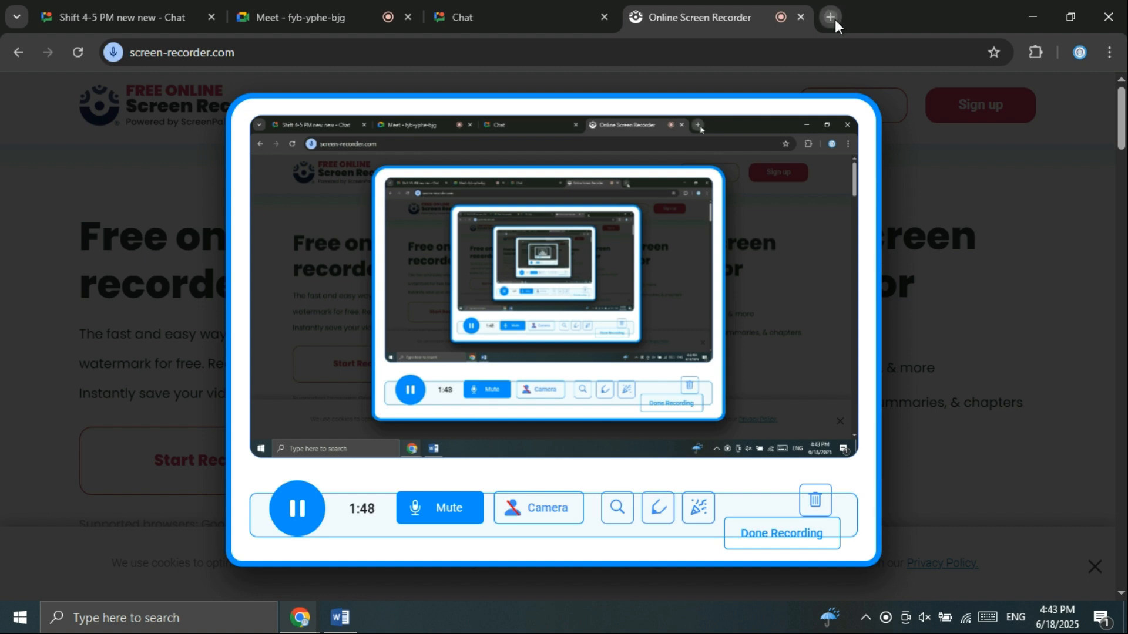
pyautogui.click(830, 17)
pyautogui.write('r')
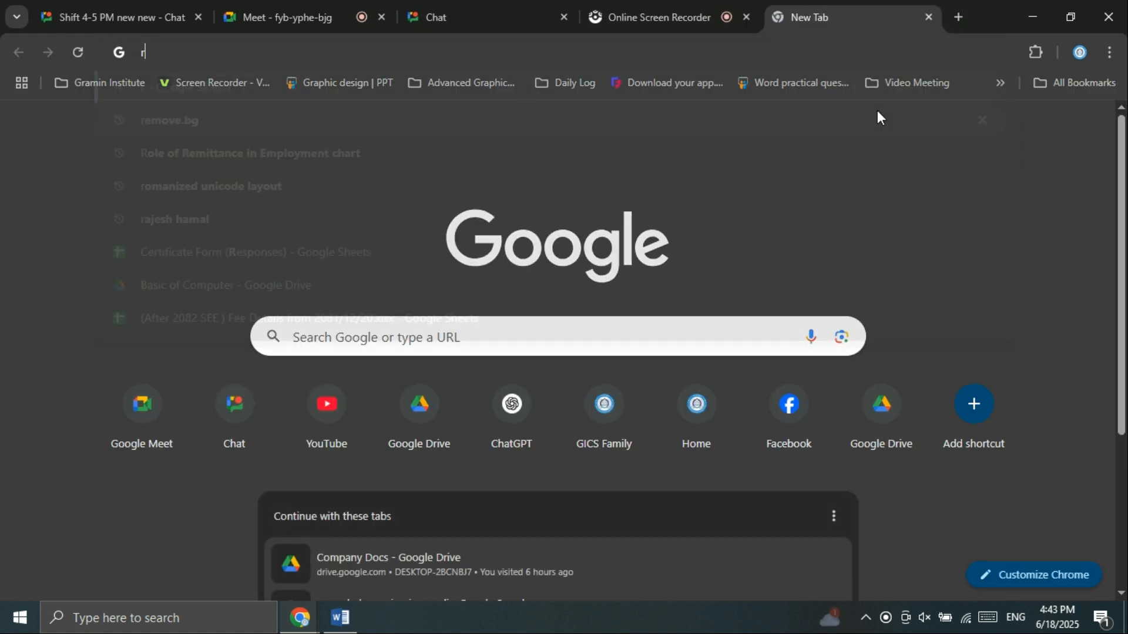
pyautogui.write('ajesh hamal')
pyautogui.press('Return')
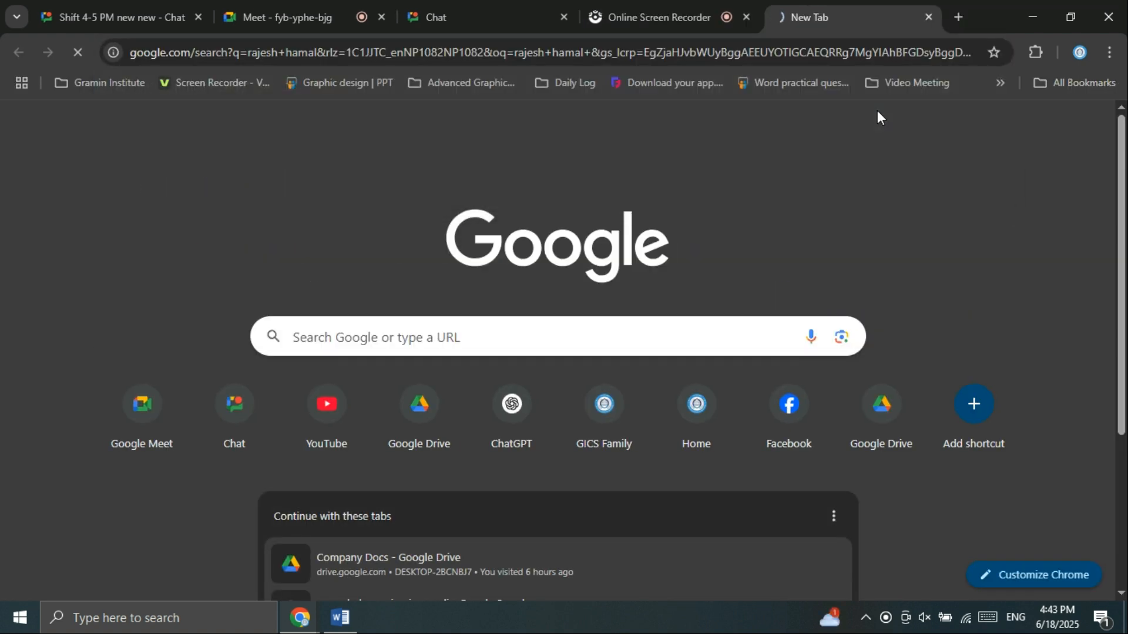
pyautogui.rightClick(513, 336)
pyautogui.click(585, 392)
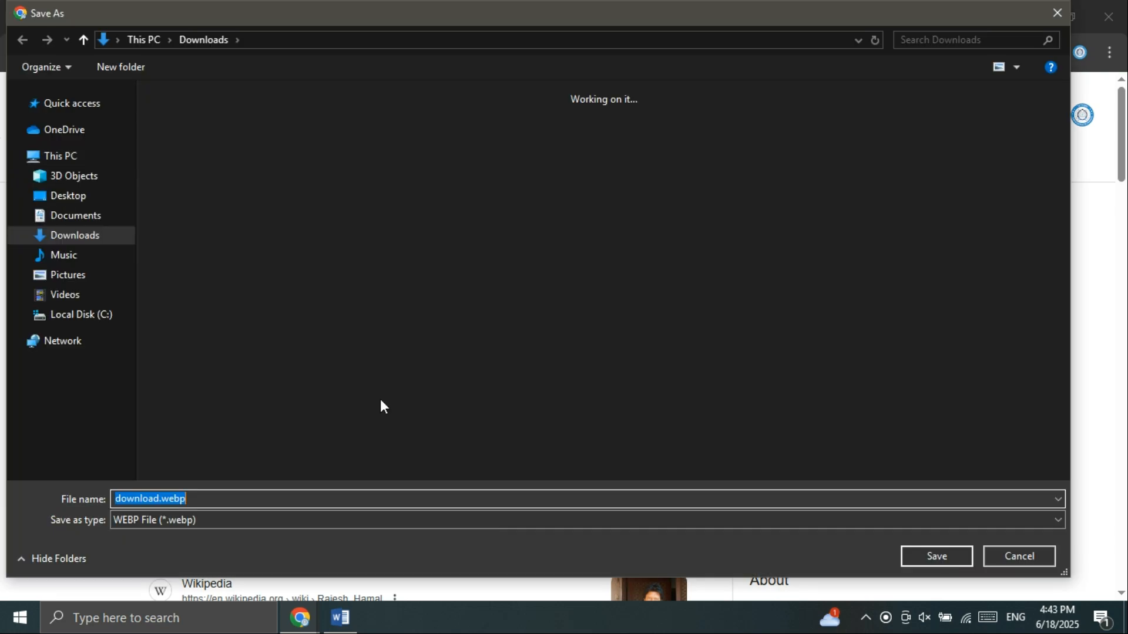
pyautogui.press('Escape')
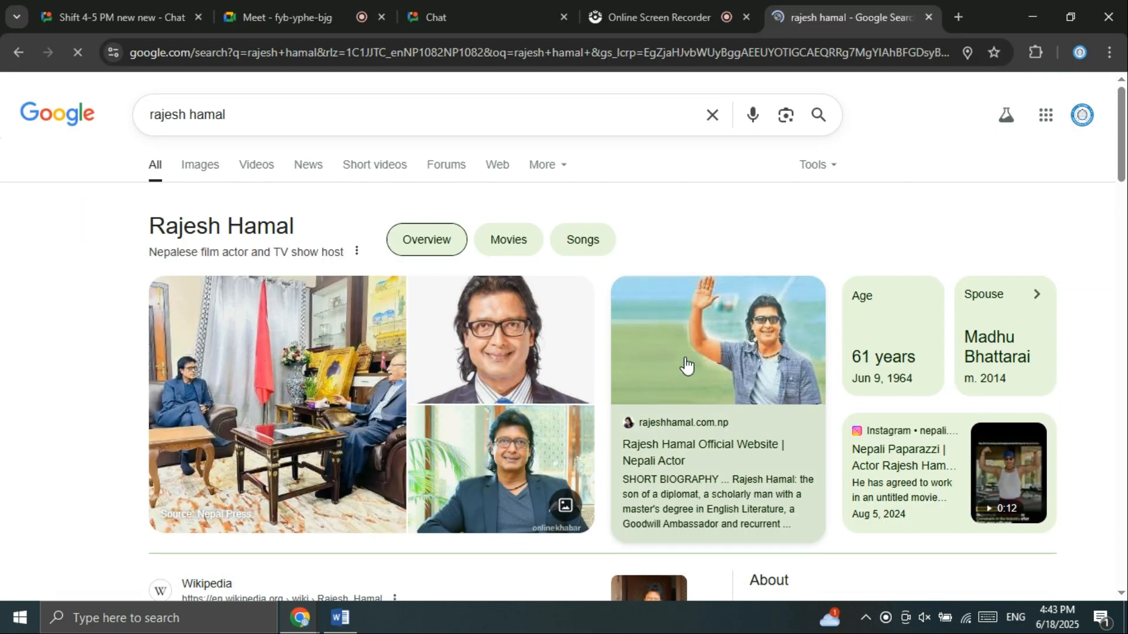
# Step: Show the image results and save the first picture to Downloads as "rajesh 4"
pyautogui.click(188, 167)
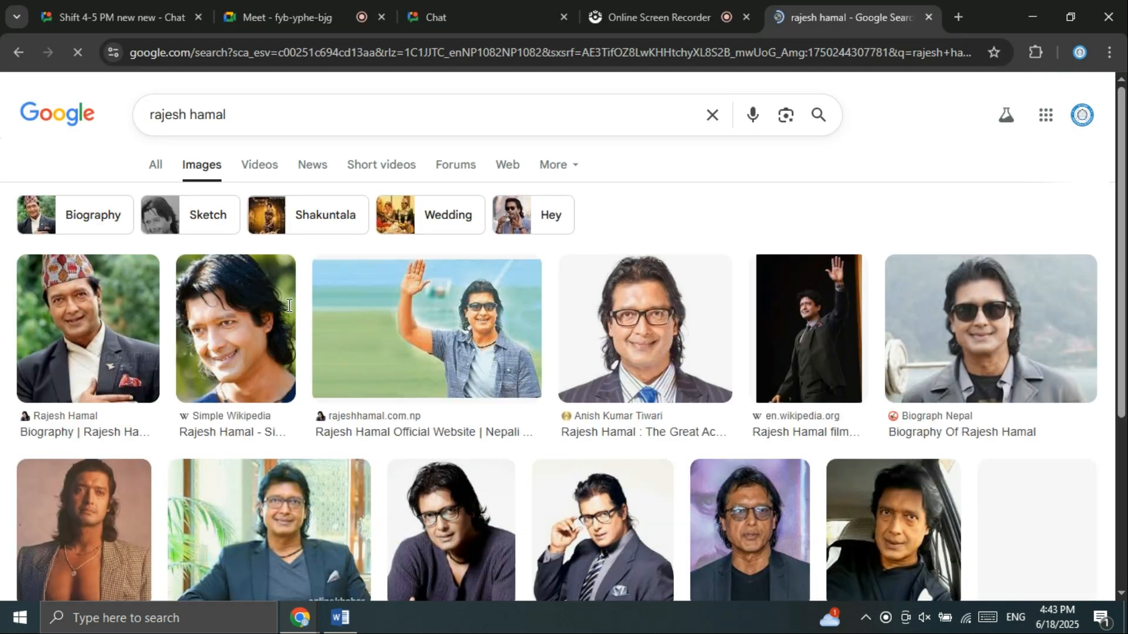
pyautogui.rightClick(73, 321)
pyautogui.click(236, 386)
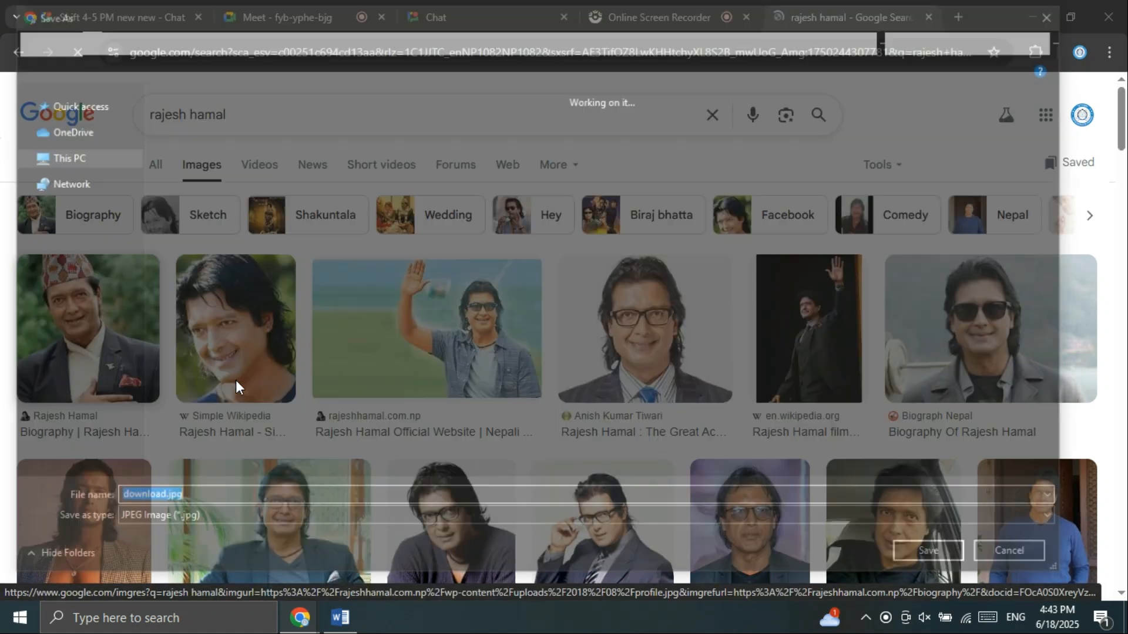
pyautogui.write('rajes')
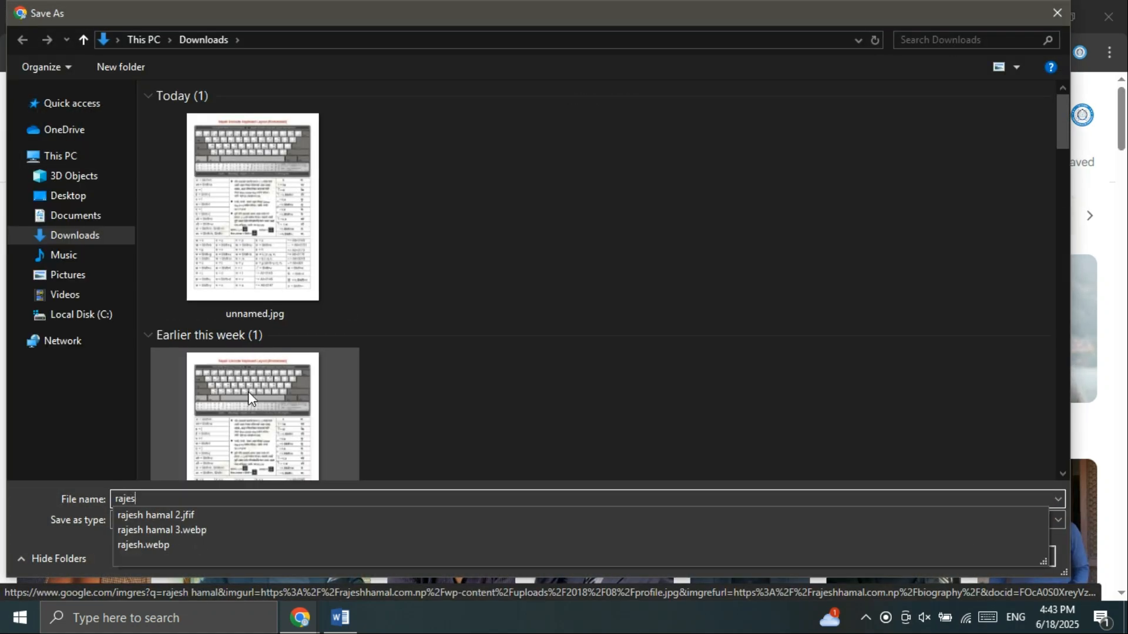
pyautogui.write('h 4')
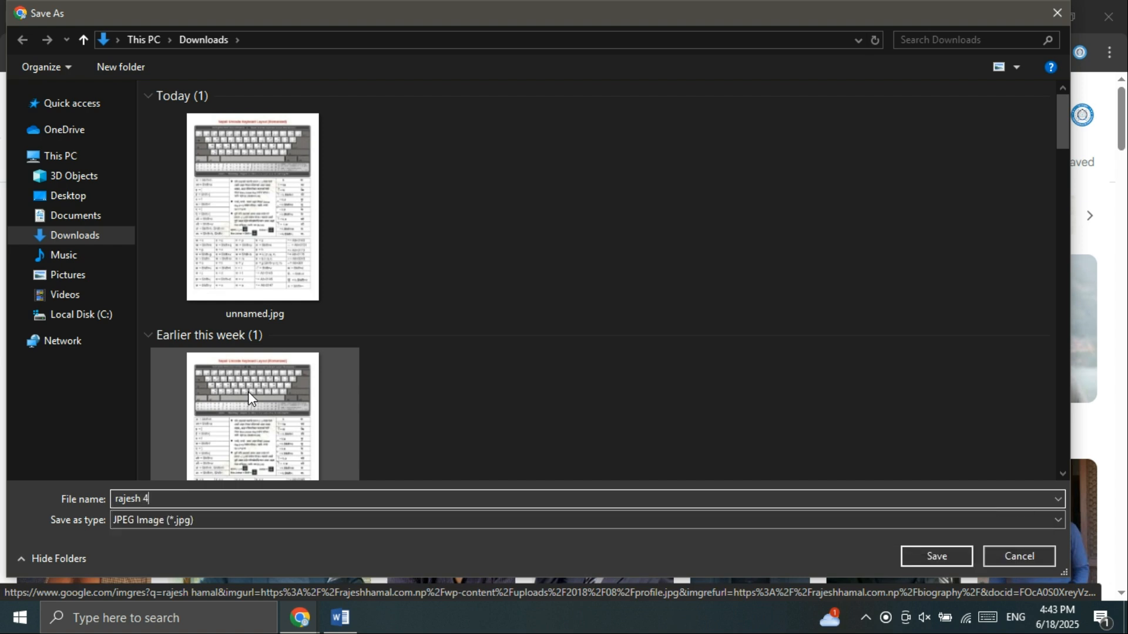
pyautogui.press('Return')
# Step: Insert the downloaded rajesh 4.jpg from Chrome's recent downloads directly into the Word document
pyautogui.click(1049, 54)
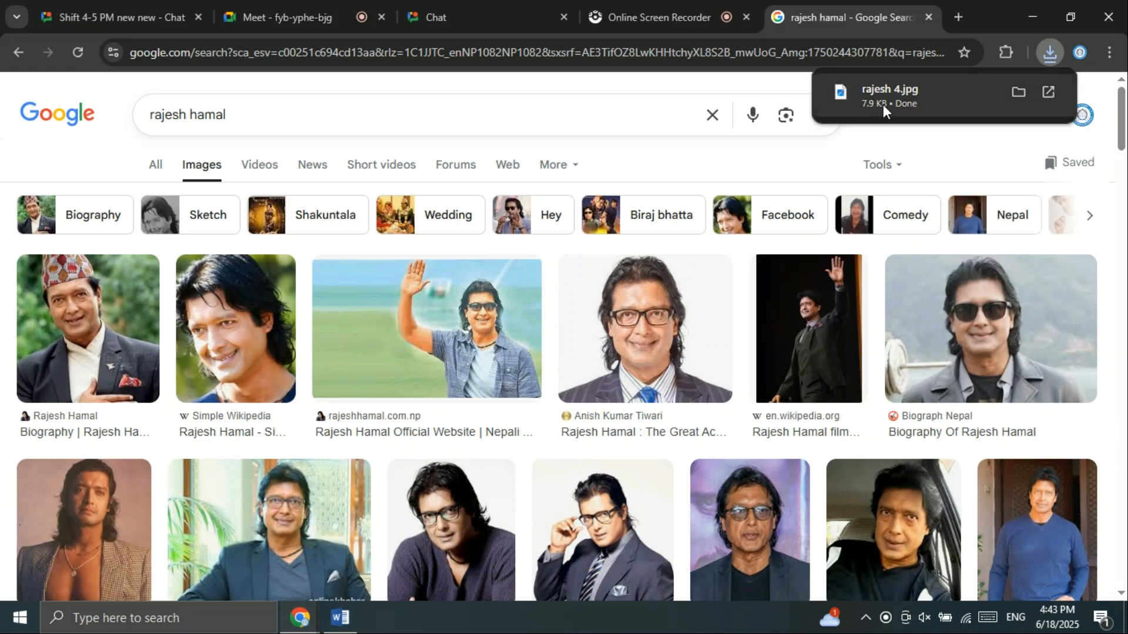
pyautogui.moveTo(857, 121); pyautogui.dragTo(502, 262)
pyautogui.moveTo(502, 263); pyautogui.dragTo(470, 277)
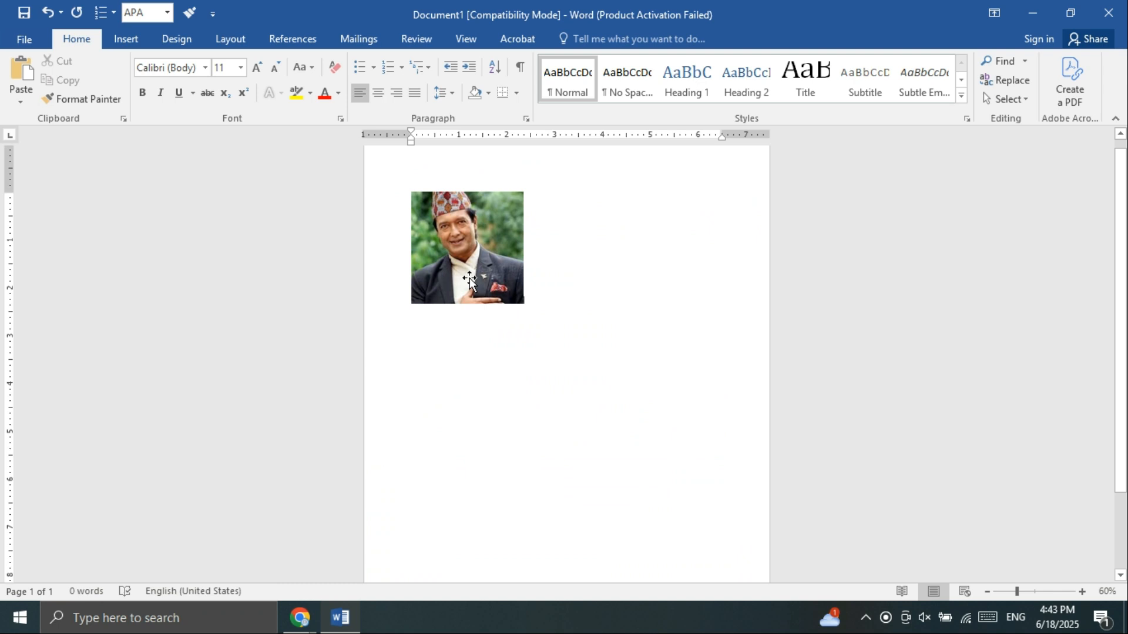
# Step: Switch to Google Chat in Chrome, attach rajesh 4.jpg to the Shift 4-5 PM new new message and remove the attachment
pyautogui.hotkey('alt', 'Tab')
pyautogui.moveTo(892, 125); pyautogui.dragTo(746, 539)
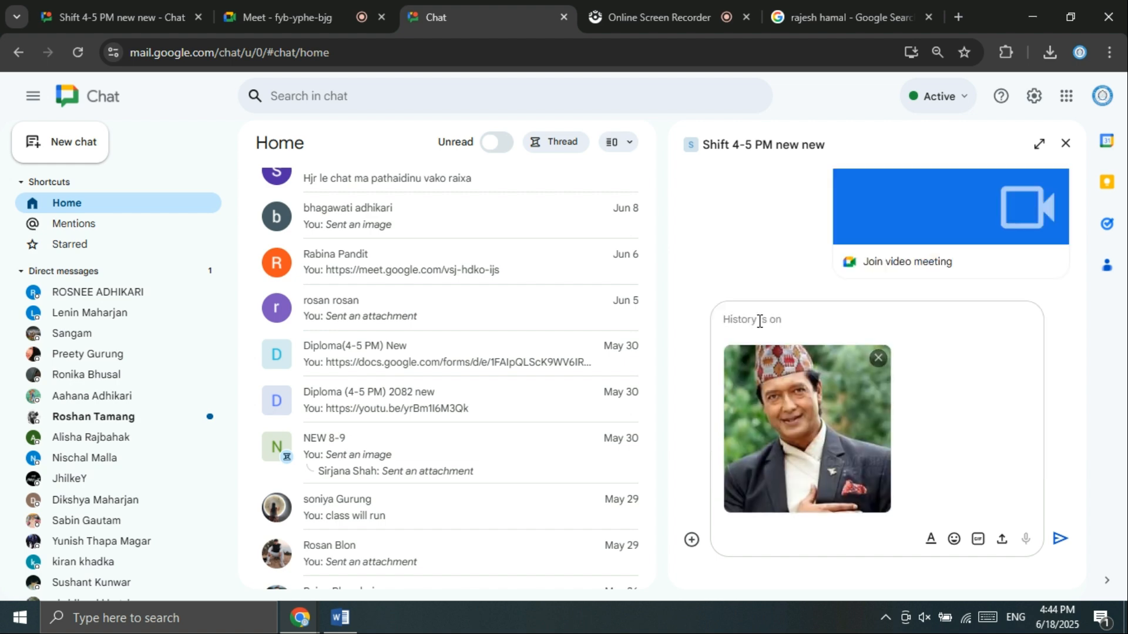
pyautogui.click(878, 360)
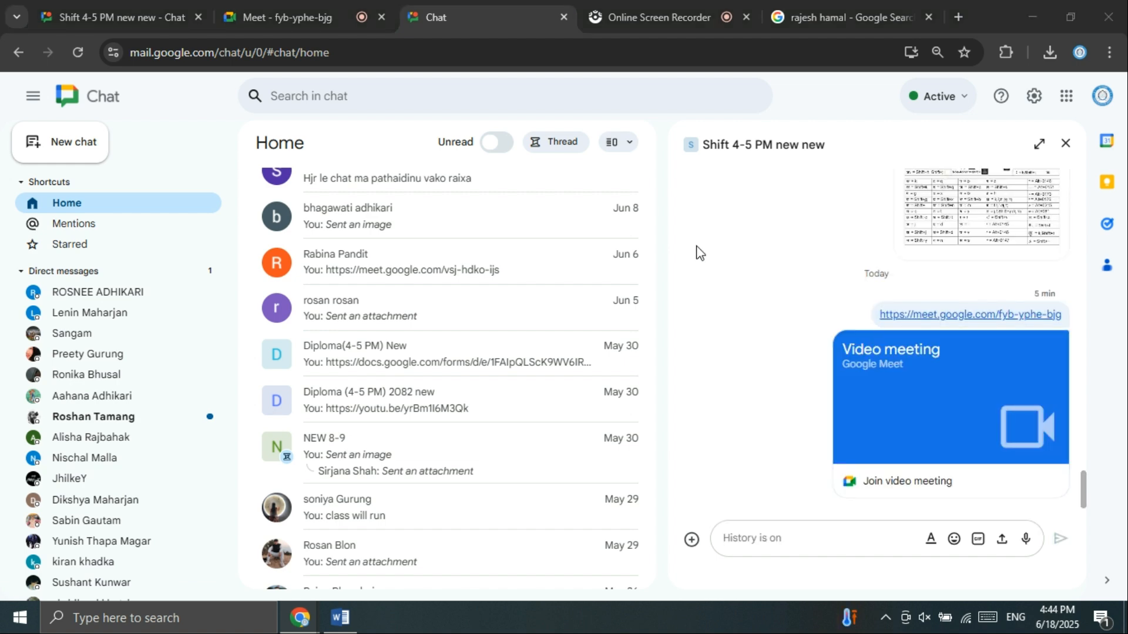
# Step: Open the Downloads folder in File Explorer, insert rajesh 4.jpg from it into the Word document and delete the inserted picture
pyautogui.press('super+e')
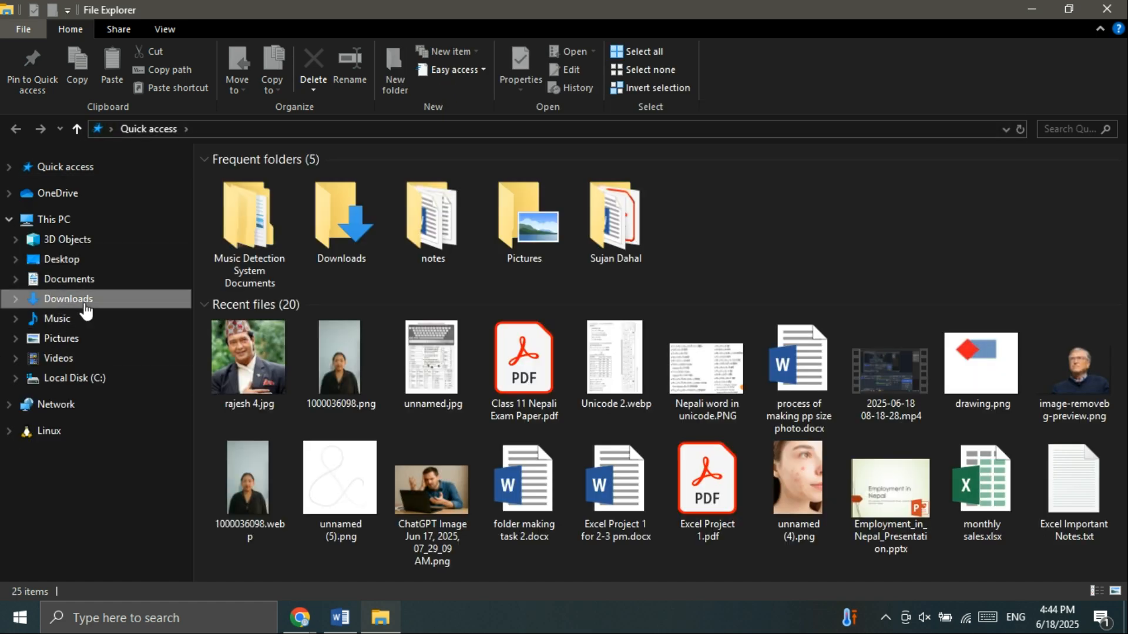
pyautogui.click(81, 298)
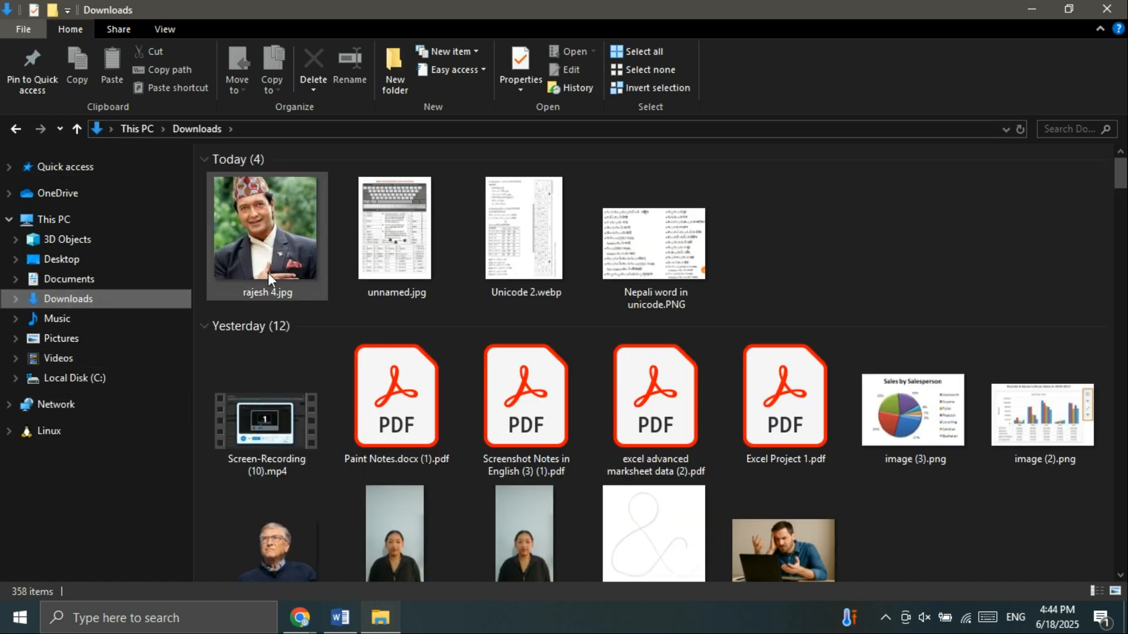
pyautogui.moveTo(267, 235); pyautogui.dragTo(447, 217)
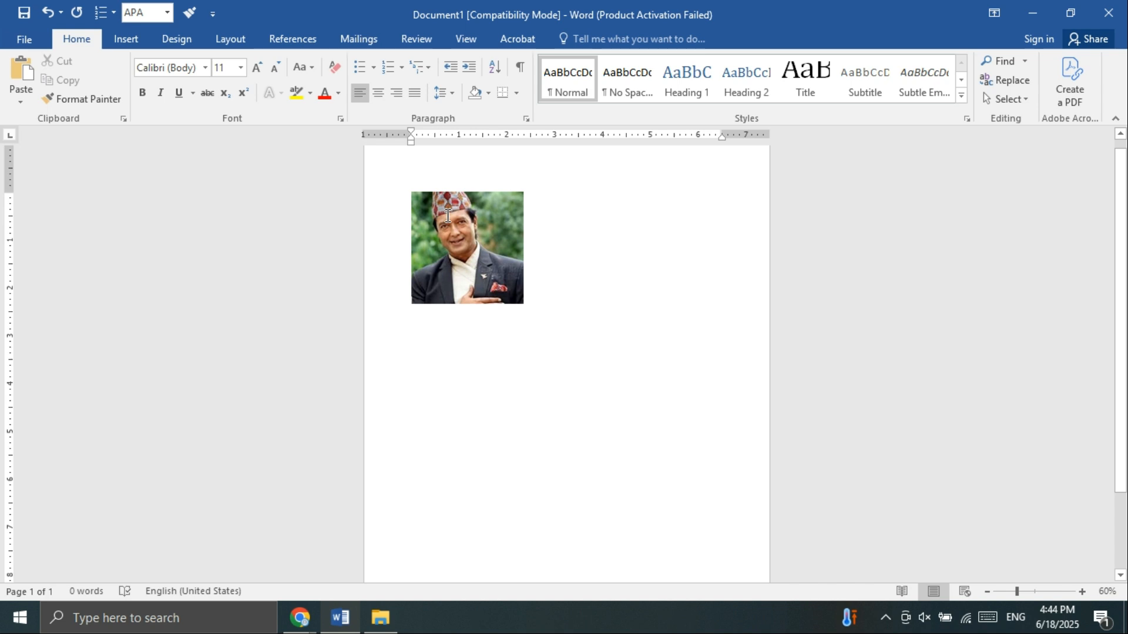
pyautogui.click(443, 216)
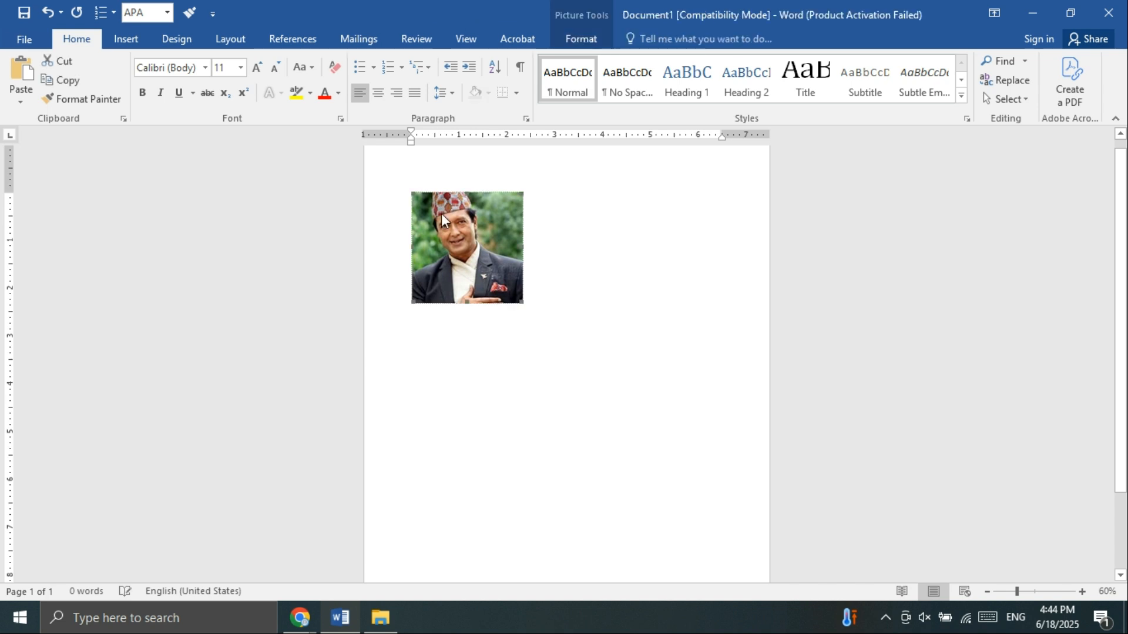
pyautogui.press('Delete')
pyautogui.click(126, 39)
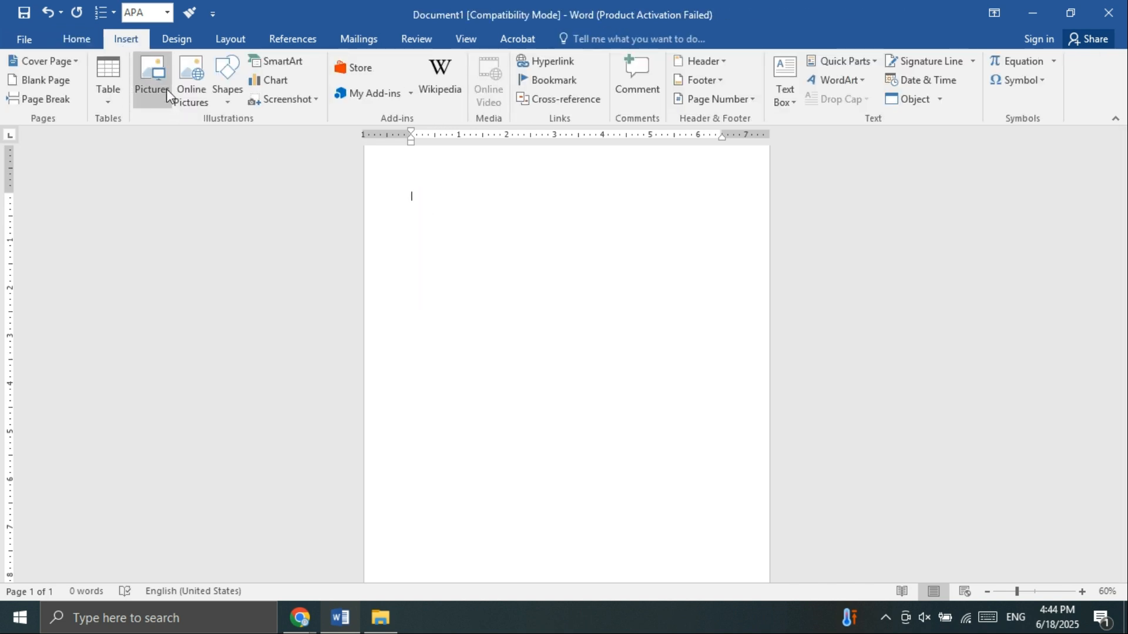
# Step: Return to File Explorer, insert rajesh 4.jpg into the emptied Word document once more and remove it again
pyautogui.hotkey('alt', 'Tab')
pyautogui.click(212, 244)
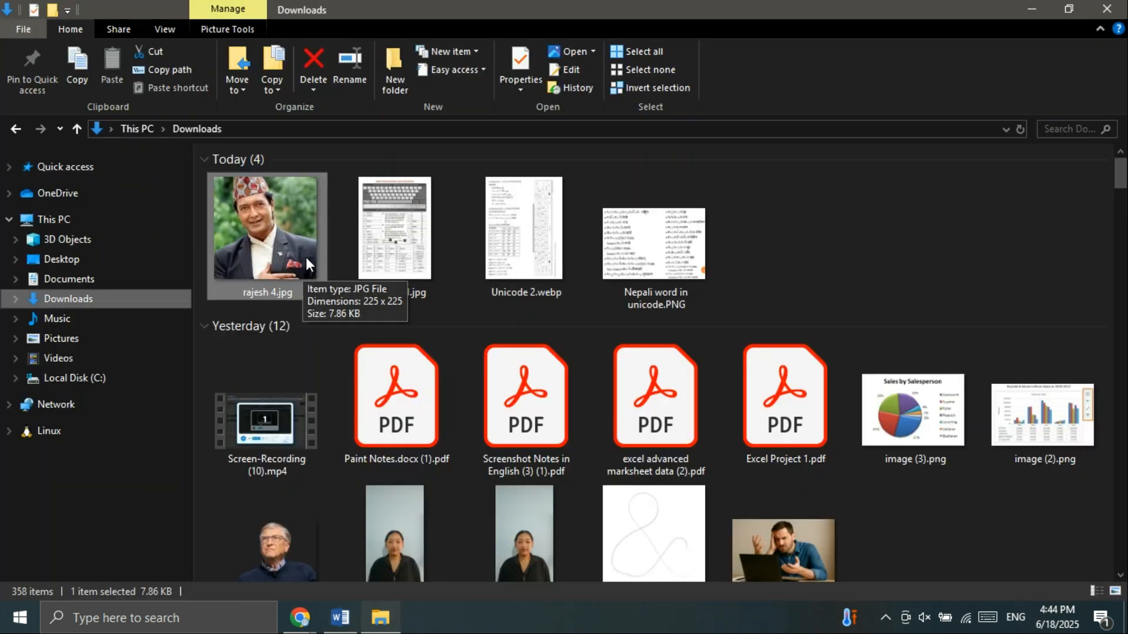
pyautogui.moveTo(261, 240); pyautogui.dragTo(413, 217)
pyautogui.hotkey('alt', 'Tab')
pyautogui.moveTo(484, 246); pyautogui.dragTo(484, 246)
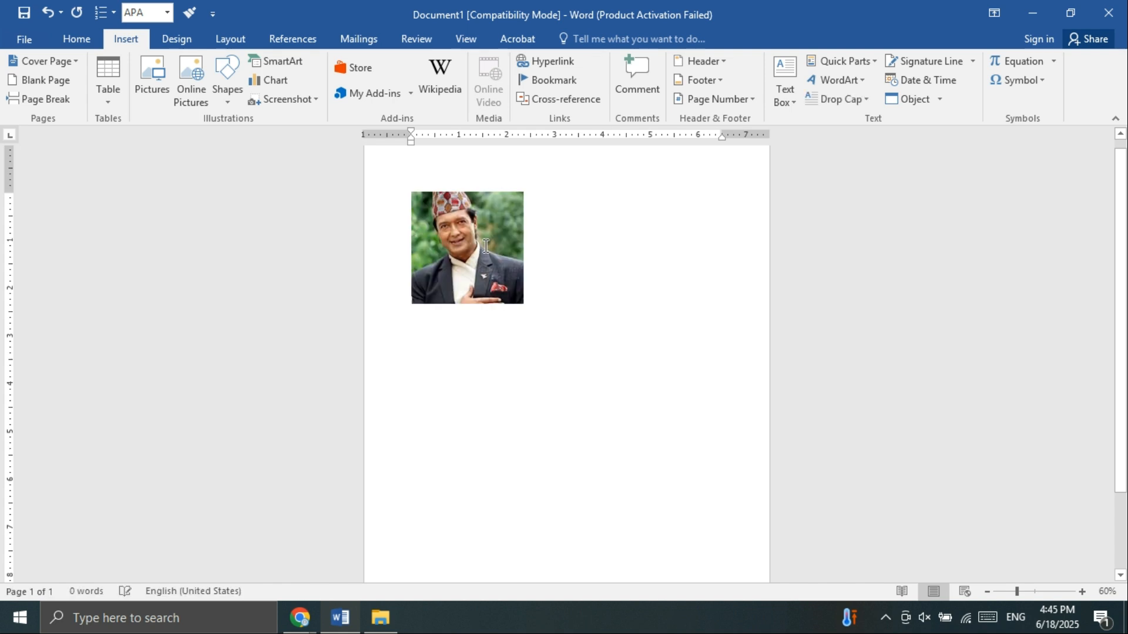
pyautogui.click(449, 211)
pyautogui.press('Delete')
# Step: Attach rajesh 4.jpg from File Explorer to the Shift 4-5 PM new new message in Google Chat and remove the attachment
pyautogui.hotkey('alt', 'Tab')
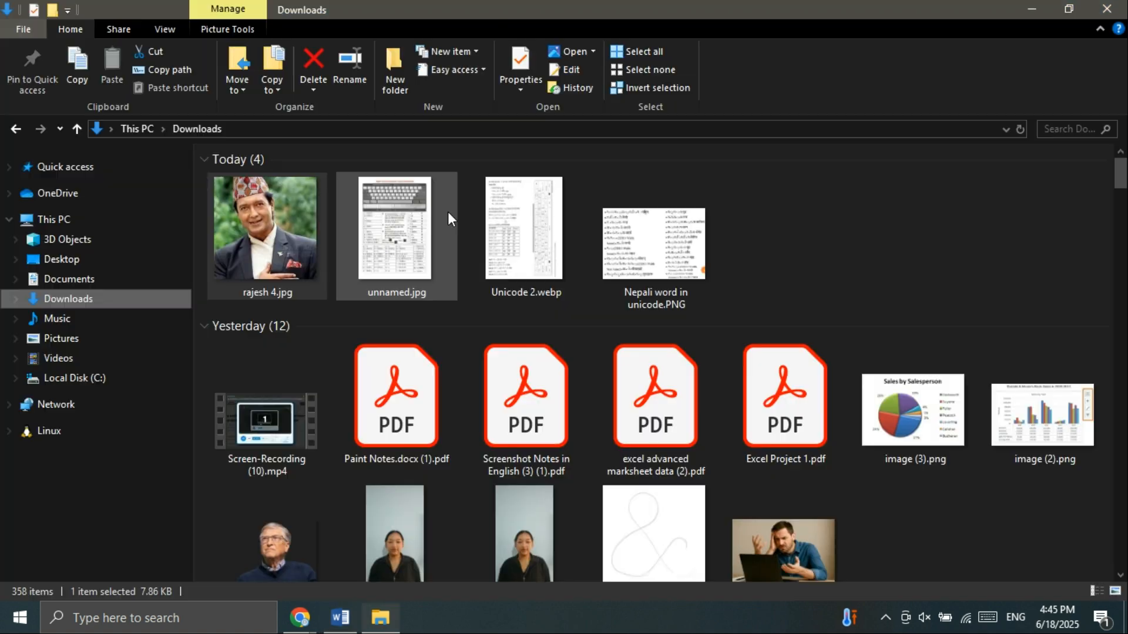
pyautogui.moveTo(274, 268); pyautogui.dragTo(773, 537)
pyautogui.hotkey('alt', 'Tab')
pyautogui.press('Tab')
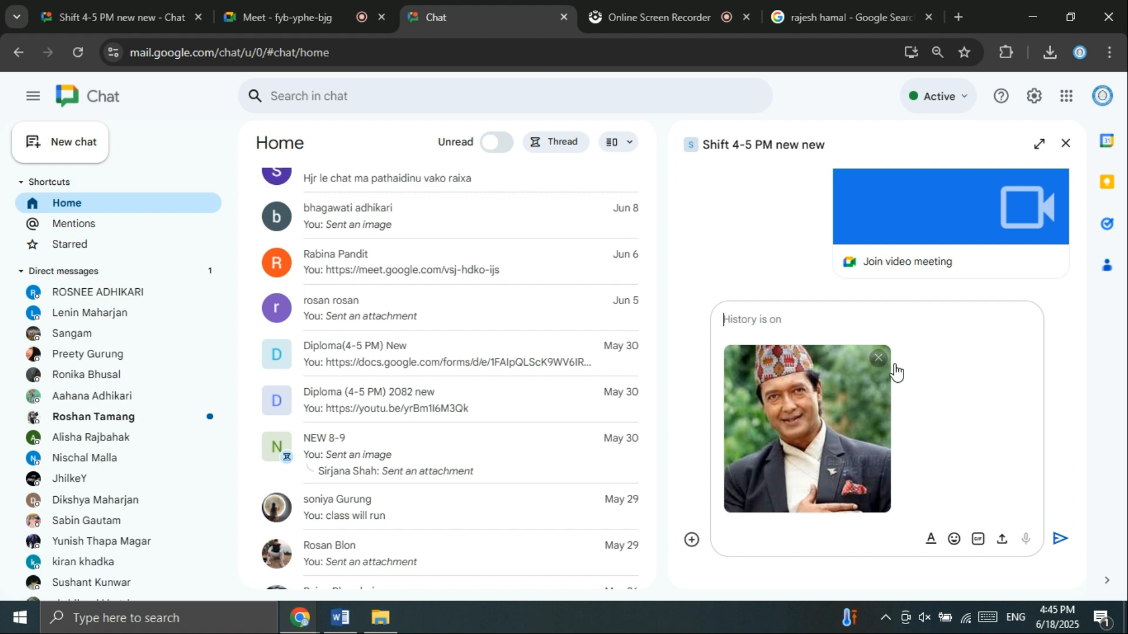
pyautogui.click(878, 357)
# Step: Return to Google Chat in Chrome, open the file upload dialog for the Shift 4-5 PM new new message and cancel it
pyautogui.click(380, 618)
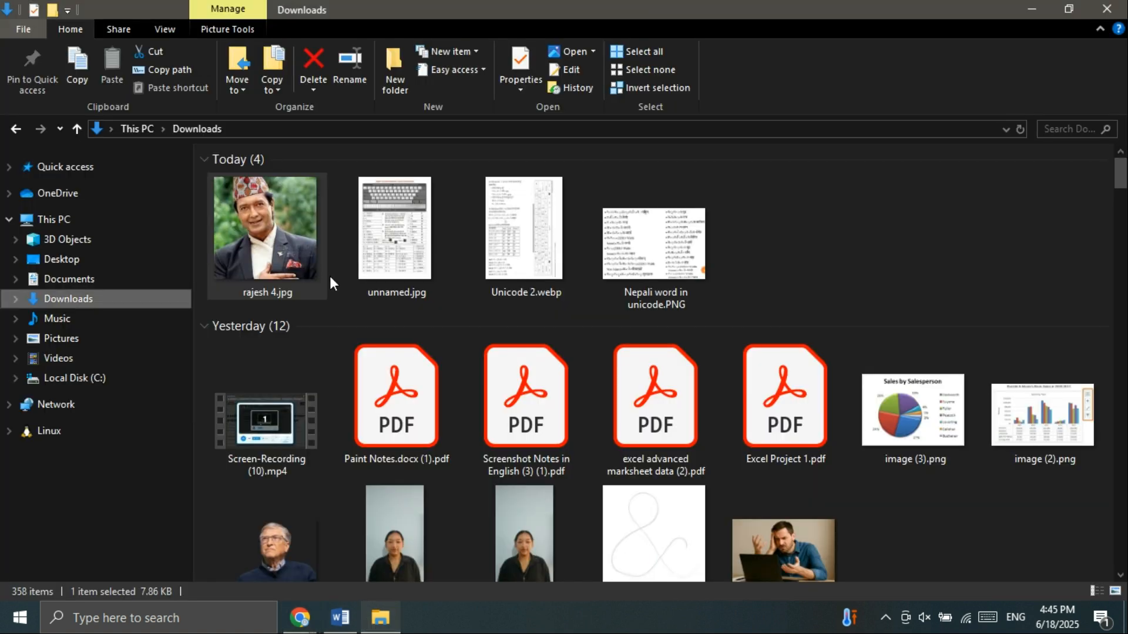
pyautogui.click(340, 617)
pyautogui.moveTo(299, 618)
pyautogui.click(200, 573)
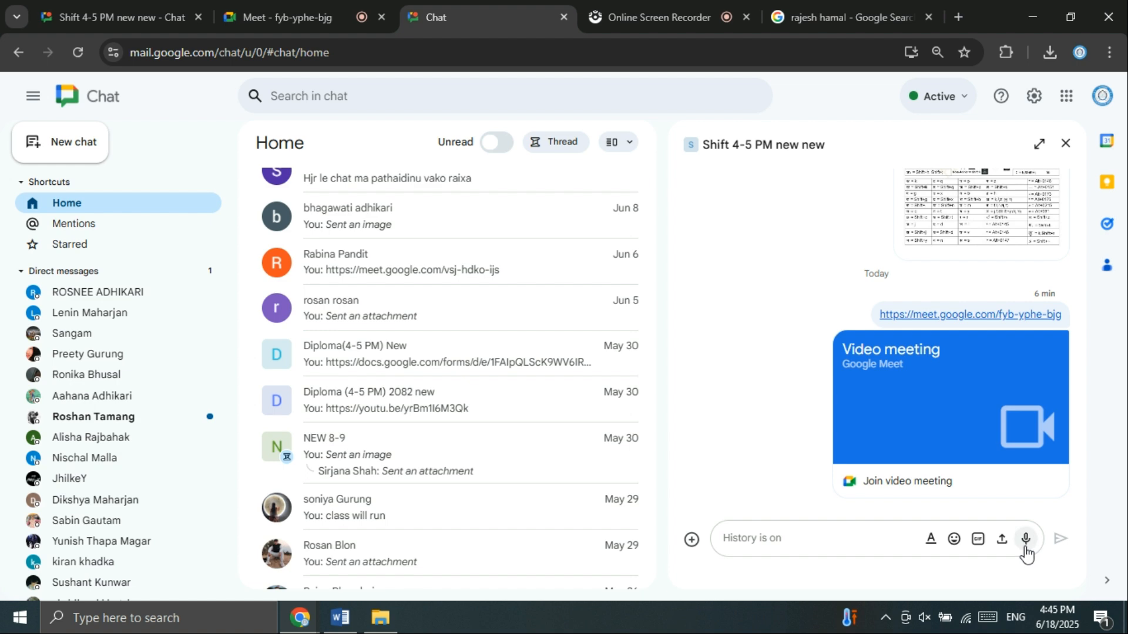
pyautogui.click(1003, 539)
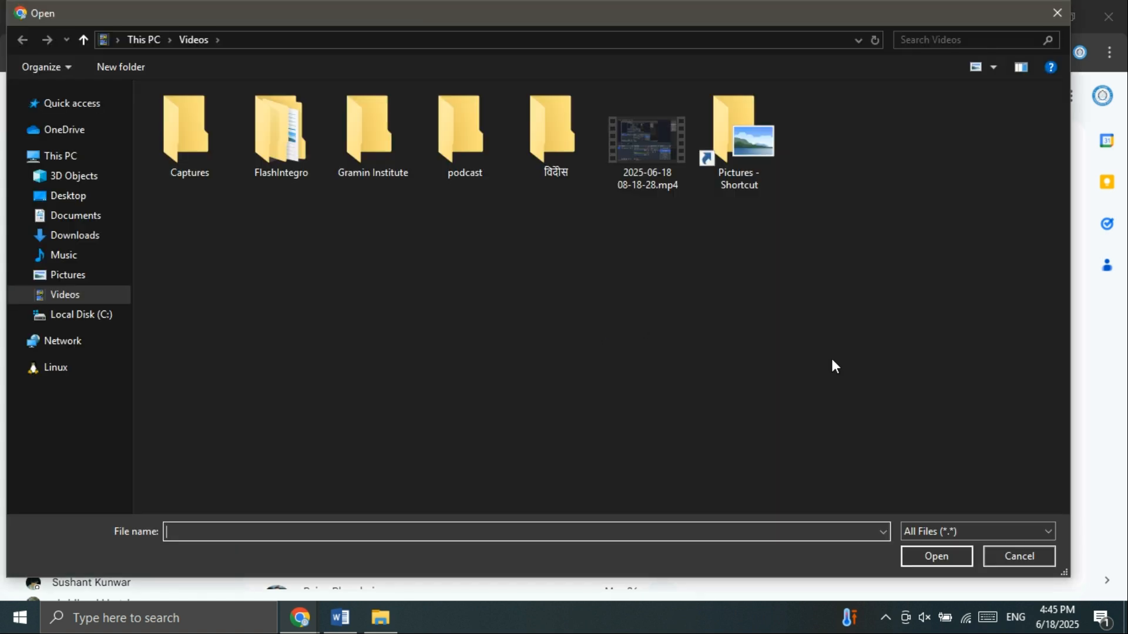
pyautogui.click(1023, 556)
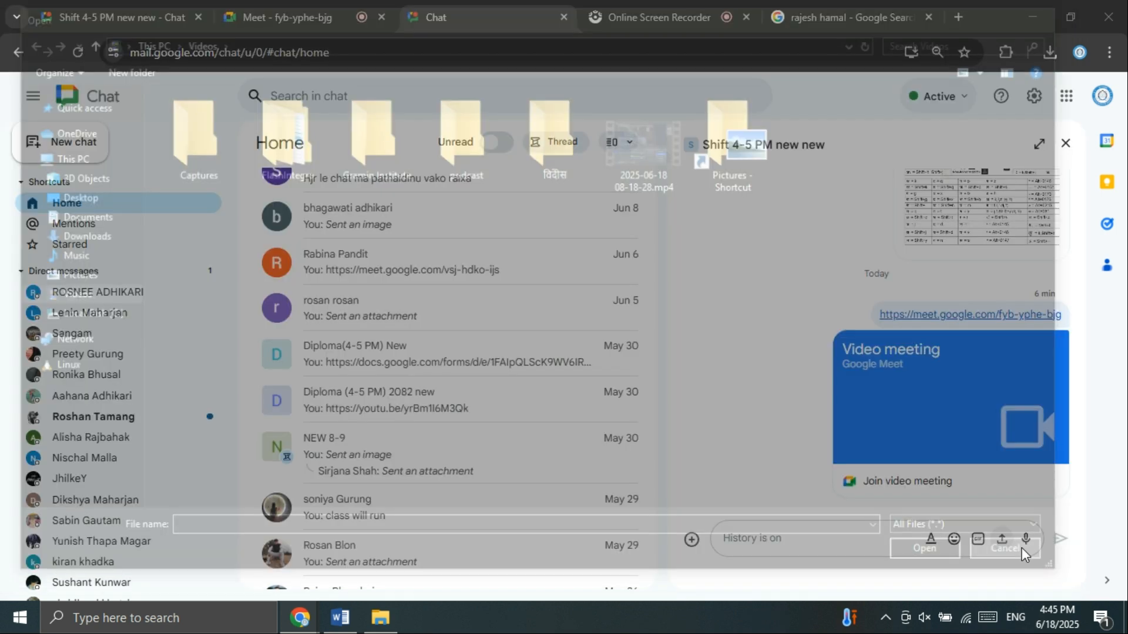
pyautogui.scroll(10, 459, 315)
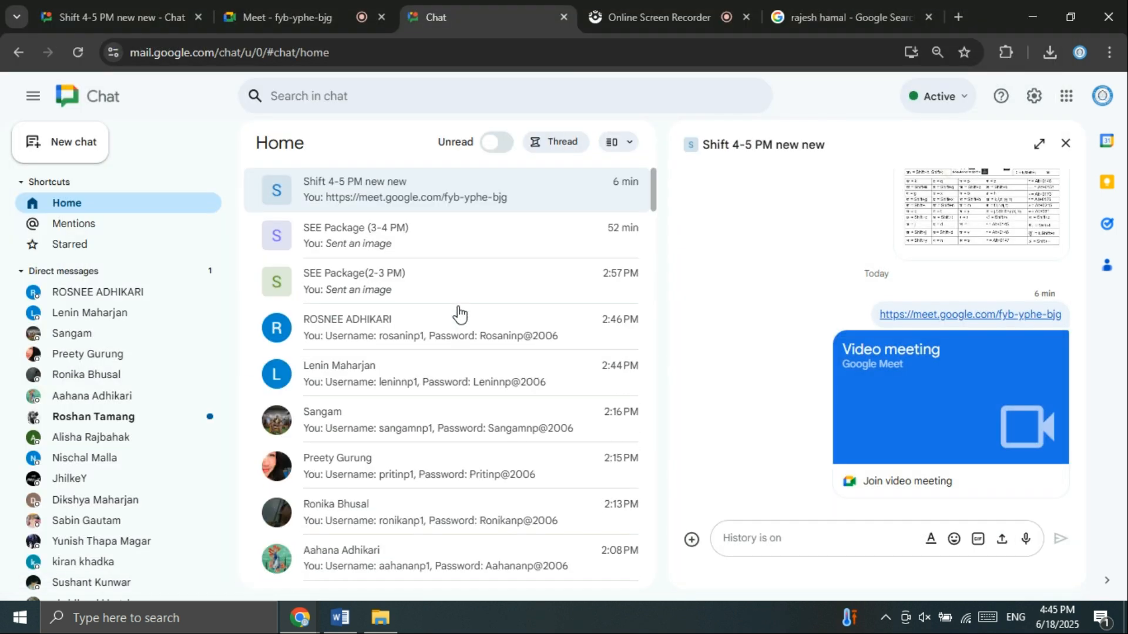
pyautogui.hotkey('alt', 'Tab')
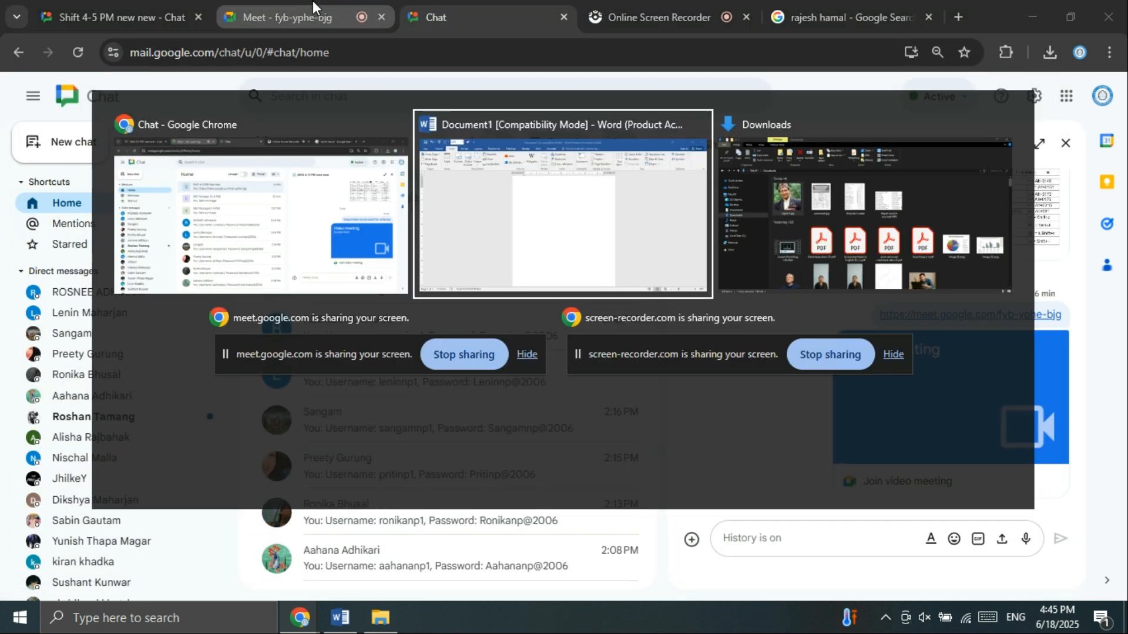
pyautogui.hotkey('alt', 'Tab')
pyautogui.hotkey('alt', 'Tab')
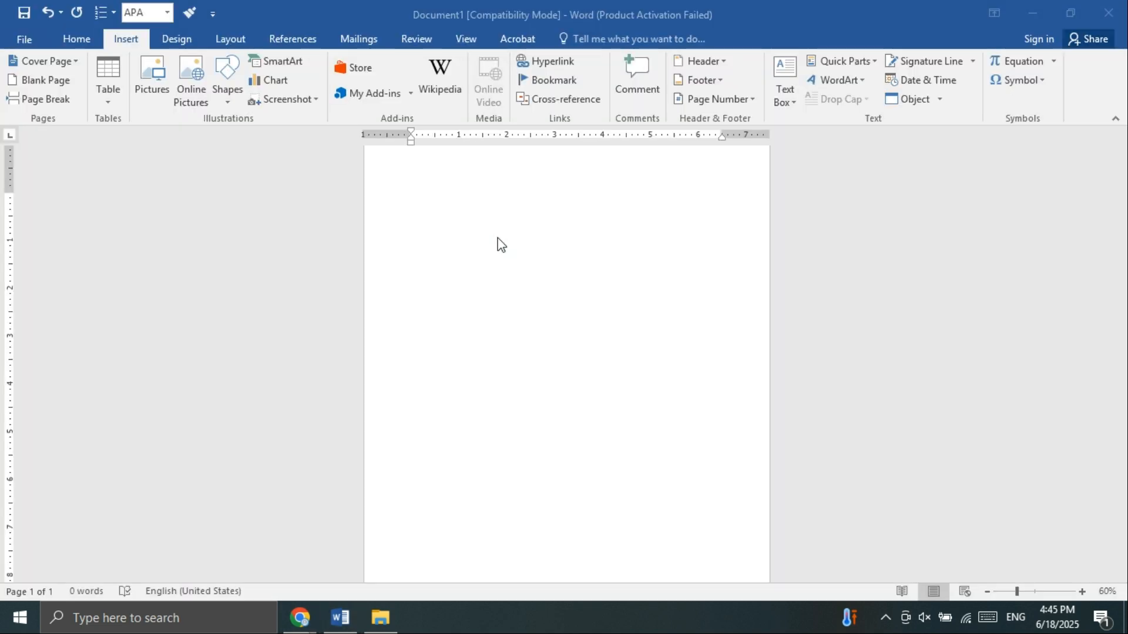
pyautogui.scroll(6, 453, 192)
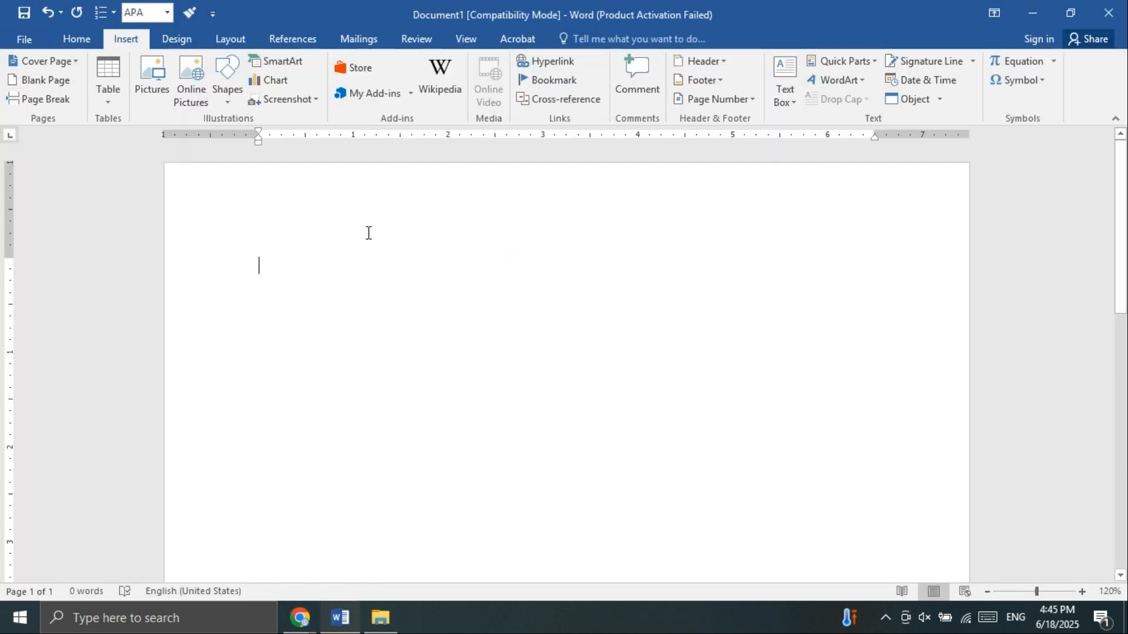
pyautogui.hotkey('alt', 'Tab')
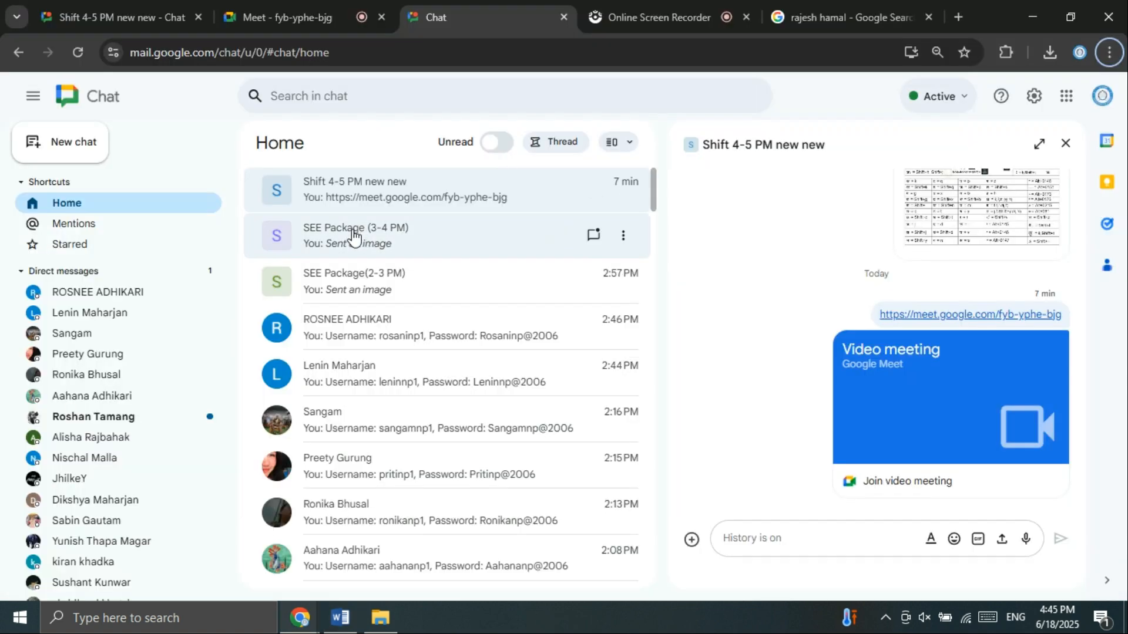
# Step: Switch to Word and insert the picture rajesh 4.jpg from the Downloads folder with the Insert Picture dialog
pyautogui.hotkey('alt', 'Tab')
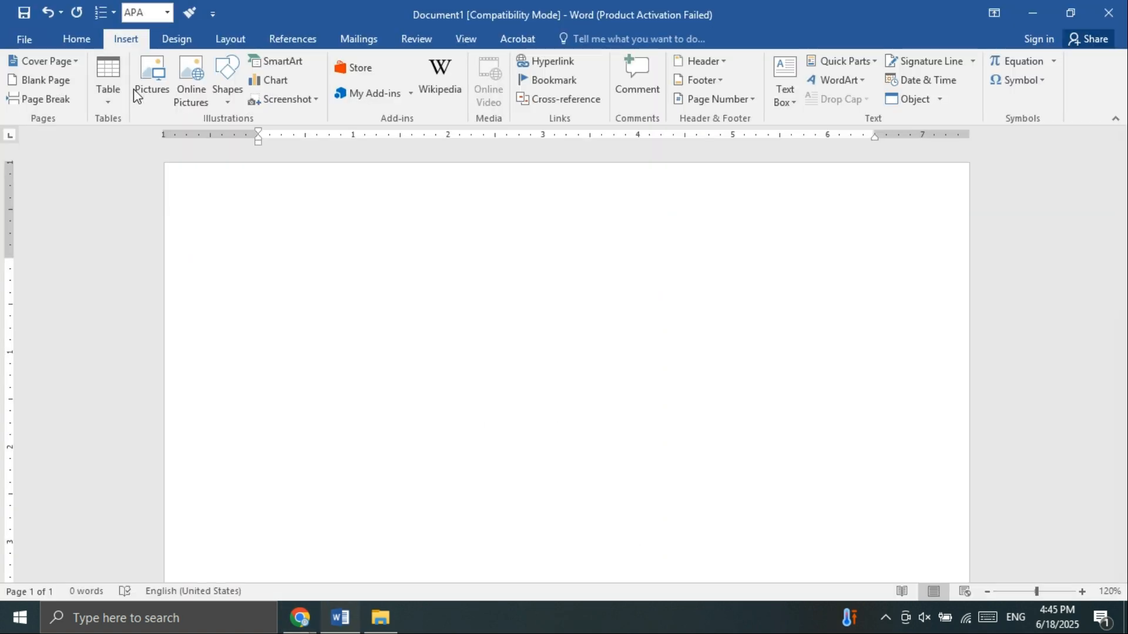
pyautogui.click(152, 91)
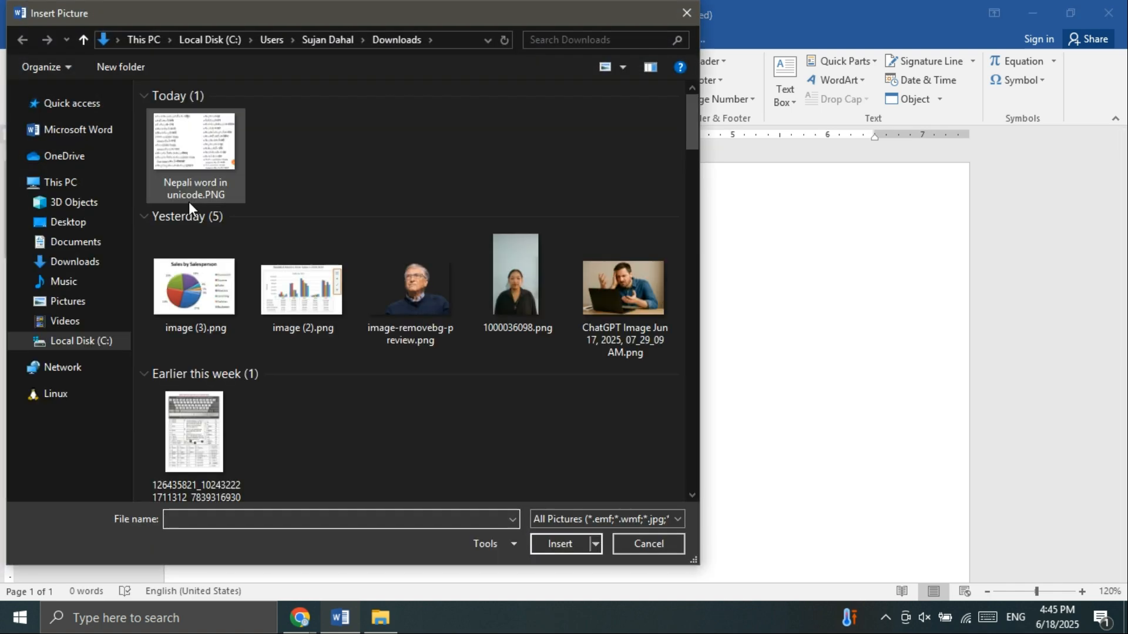
pyautogui.click(201, 154)
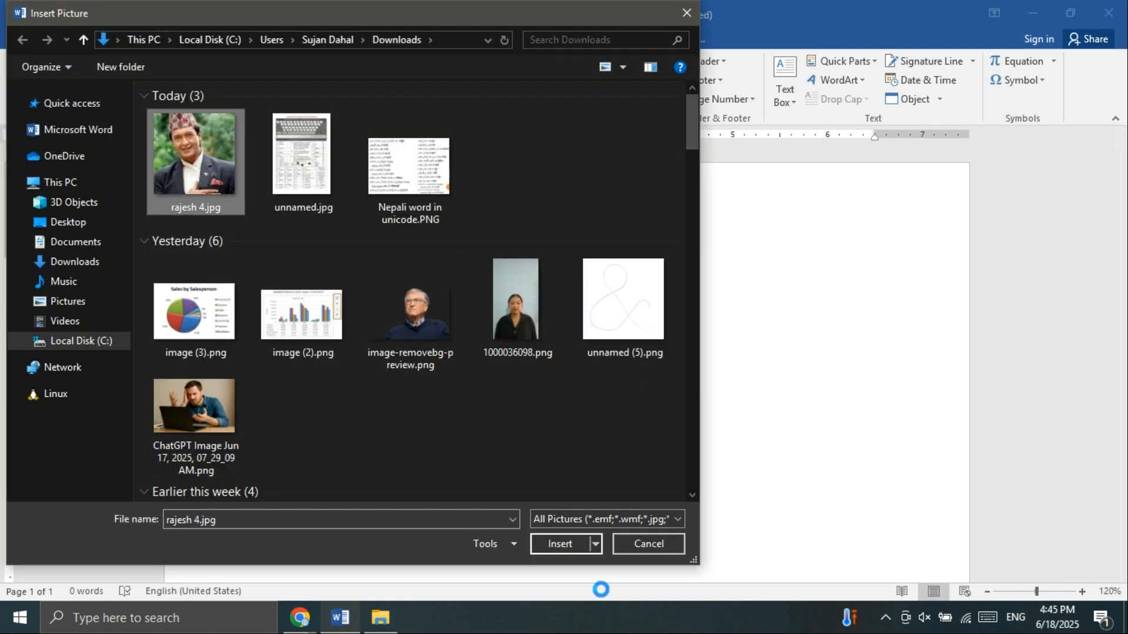
pyautogui.click(575, 551)
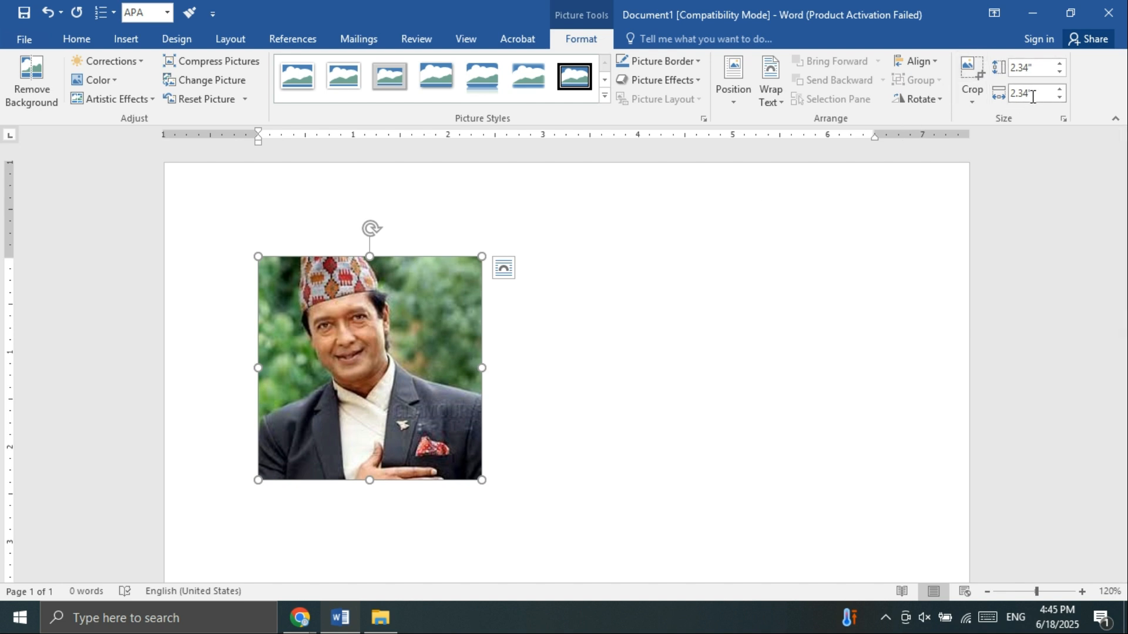
# Step: Enlarge the picture proportionally by its corner to about 2.57" and set its height to exactly 5"
pyautogui.moveTo(482, 480)
pyautogui.mouseDown()
pyautogui.moveTo(519, 558)
pyautogui.moveTo(503, 473)
pyautogui.mouseUp()
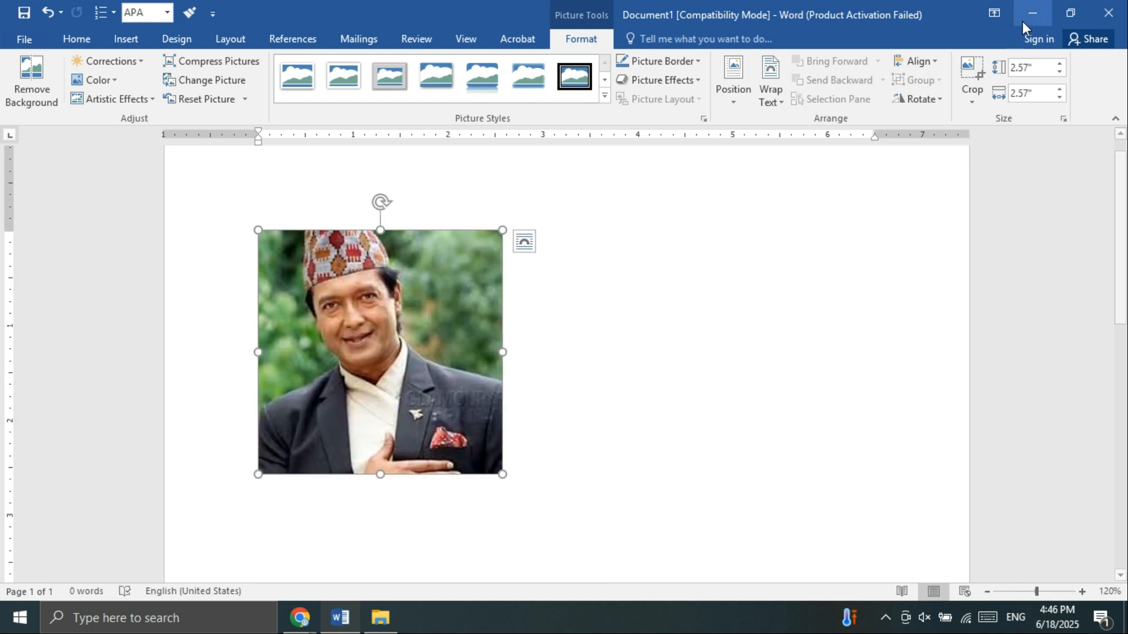
pyautogui.click(1037, 67)
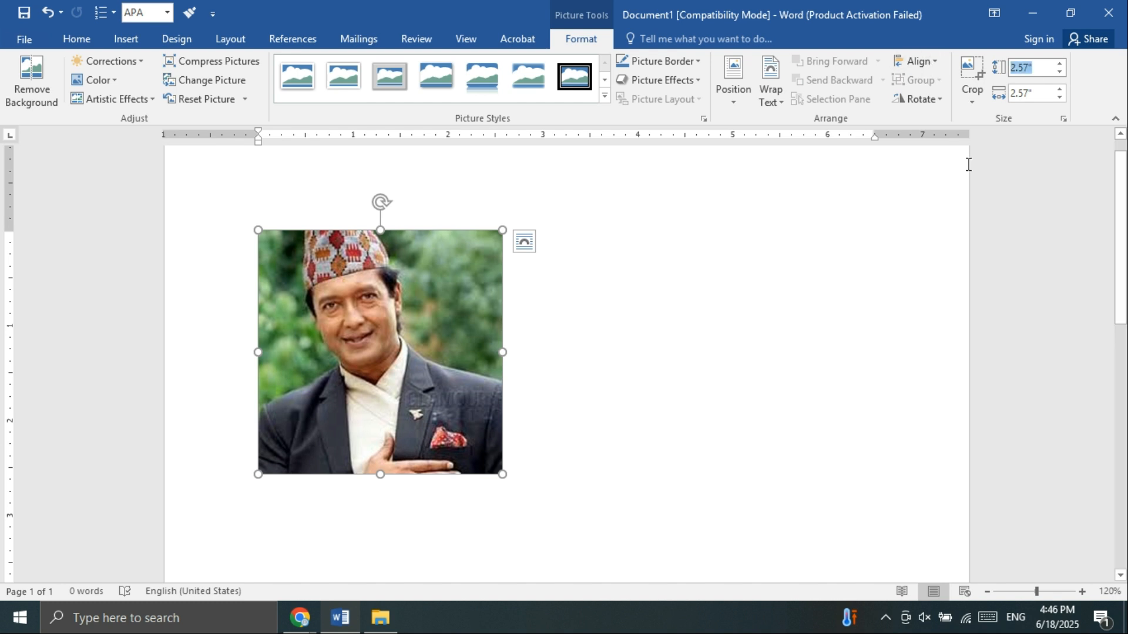
pyautogui.write('5')
pyautogui.press('Return')
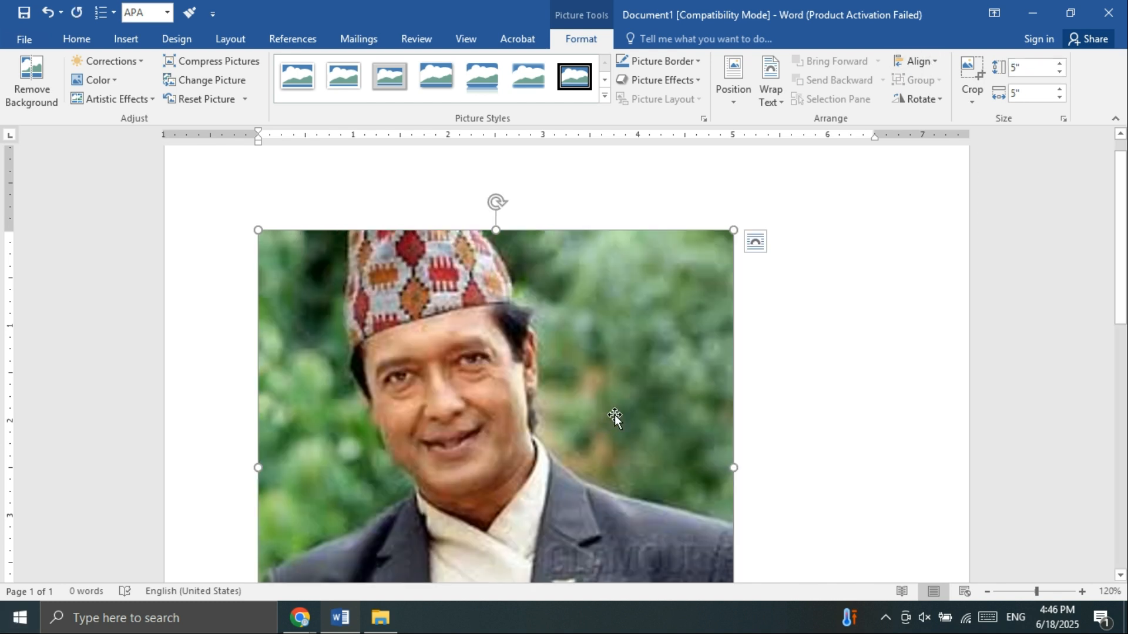
pyautogui.scroll(-7, 619, 410)
pyautogui.scroll(2, 619, 420)
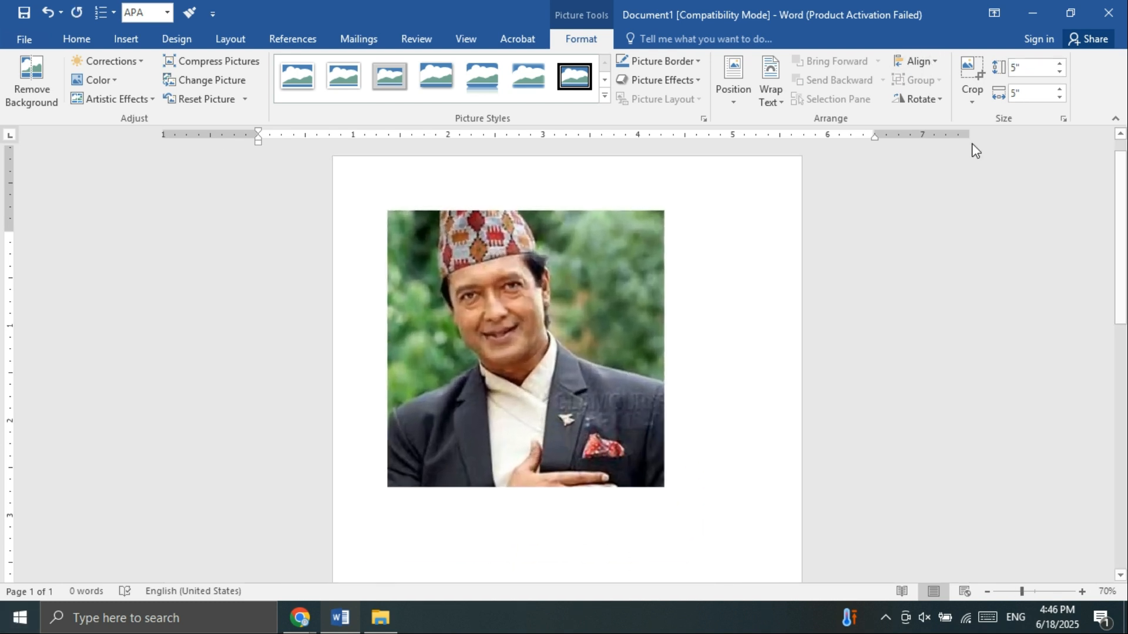
# Step: Unlock the picture's aspect ratio in its advanced size settings so height and width can be set independently
pyautogui.click(1063, 118)
pyautogui.click(388, 356)
pyautogui.click(388, 371)
pyautogui.click(660, 461)
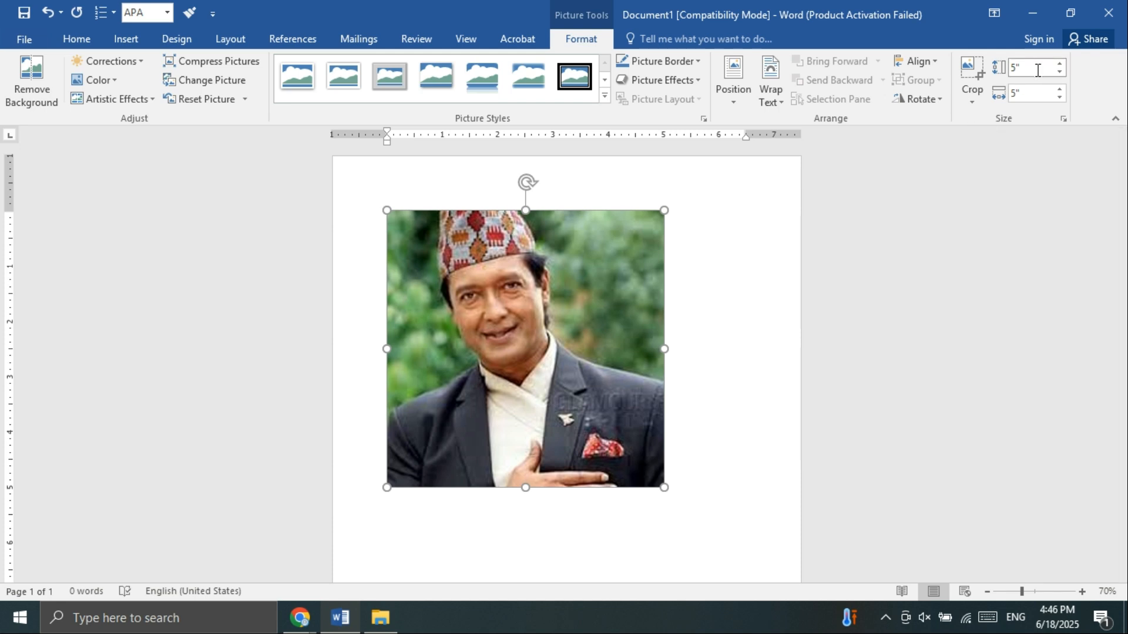
# Step: Set the picture's height to 8" and its width to 2"
pyautogui.write('8')
pyautogui.press('Return')
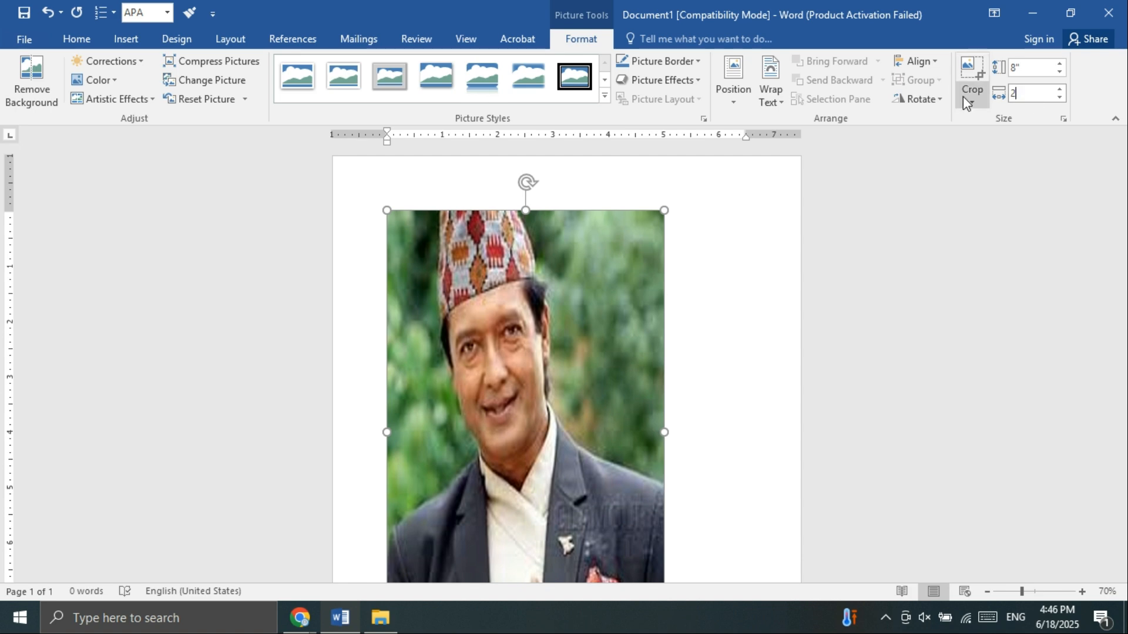
pyautogui.write('2')
pyautogui.press('Return')
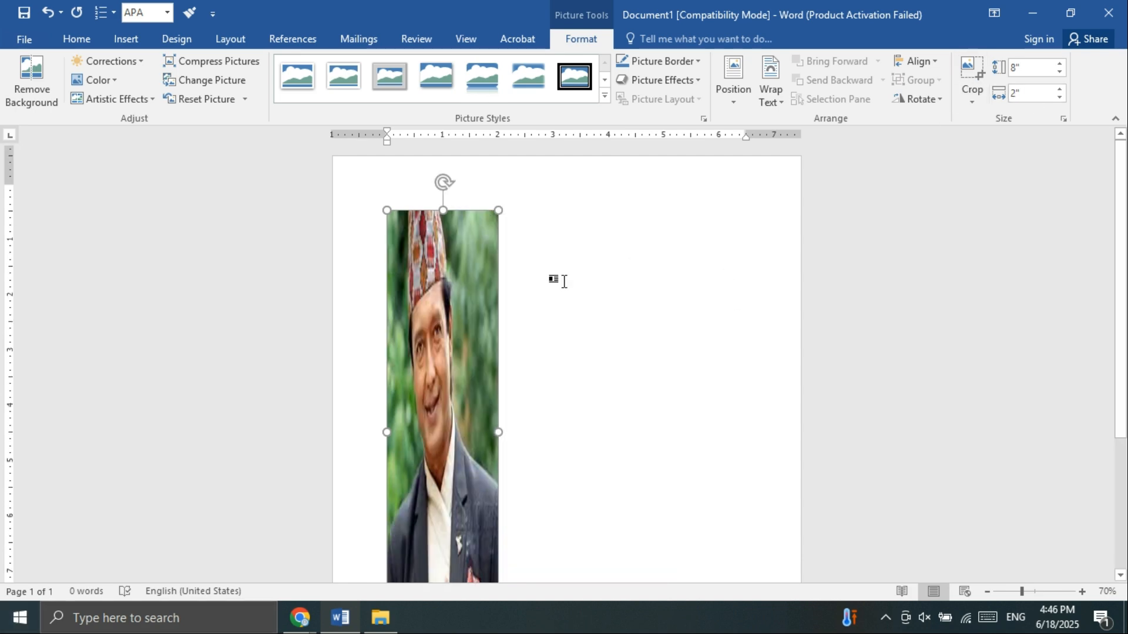
# Step: Stretch the picture to about 3.81" wide by its side edge, and set both its height and width to 5"
pyautogui.scroll(-1, 559, 280)
pyautogui.moveTo(501, 405); pyautogui.dragTo(600, 404)
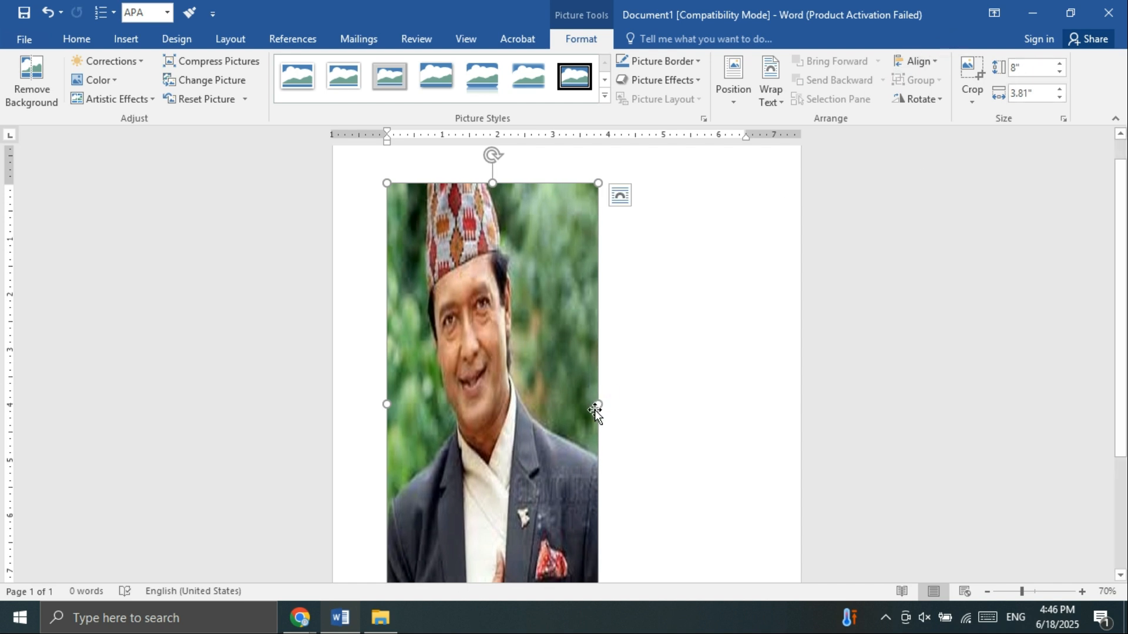
pyautogui.click(1021, 69)
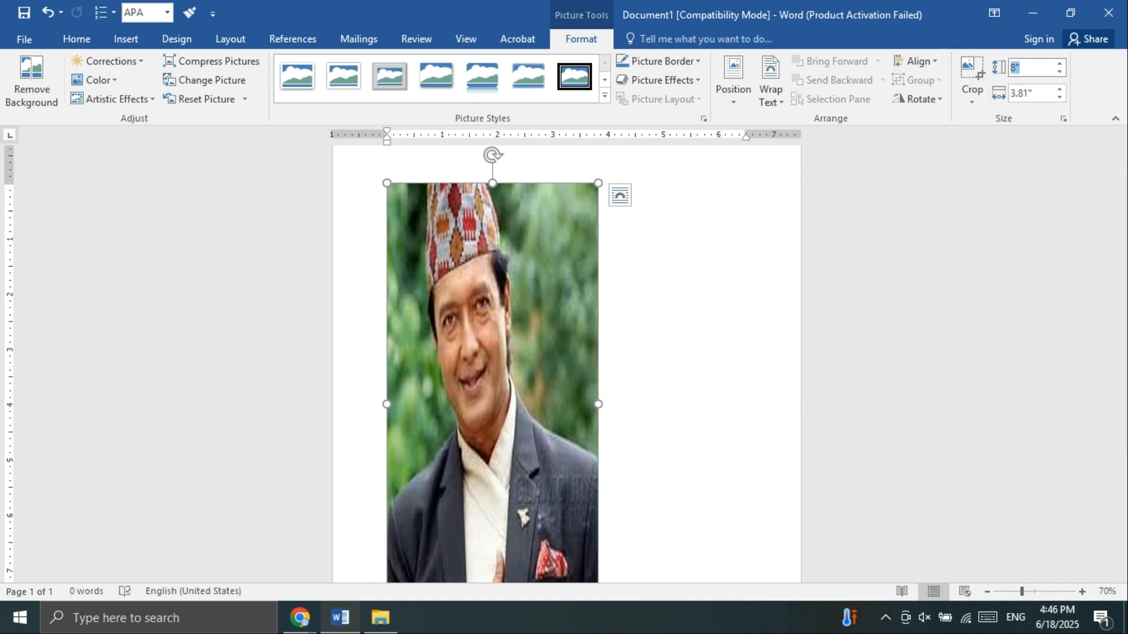
pyautogui.write('5')
pyautogui.press('Return')
pyautogui.press('Tab')
pyautogui.write('5')
pyautogui.press('Return')
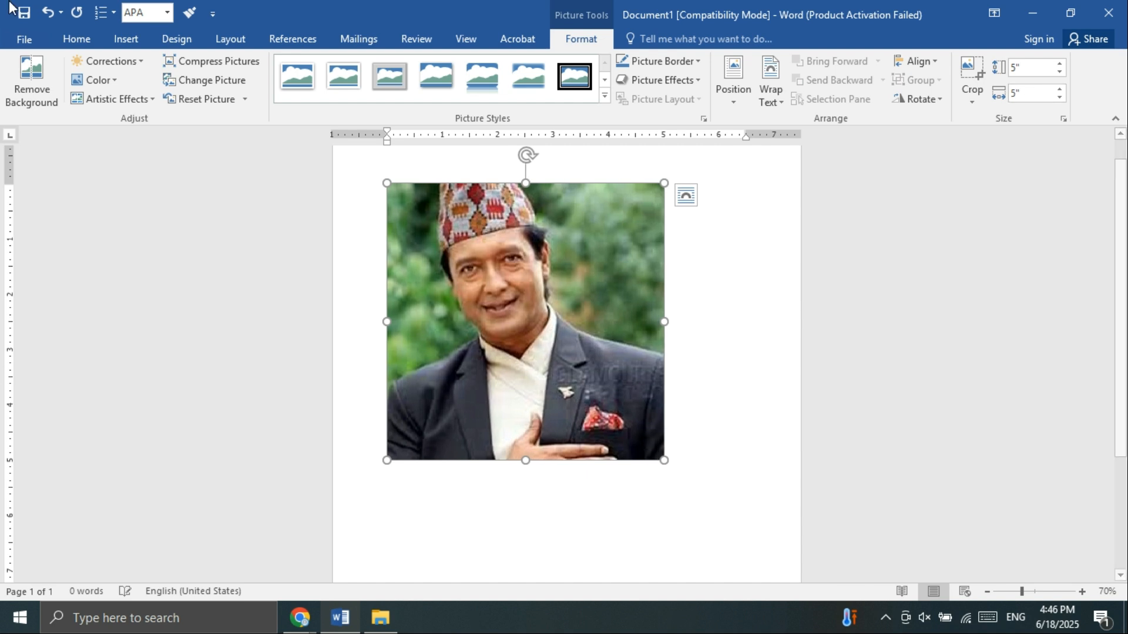
# Step: Crop the picture inward from its upper-left corner to the mouth and chest area, and undo the last change
pyautogui.click(971, 72)
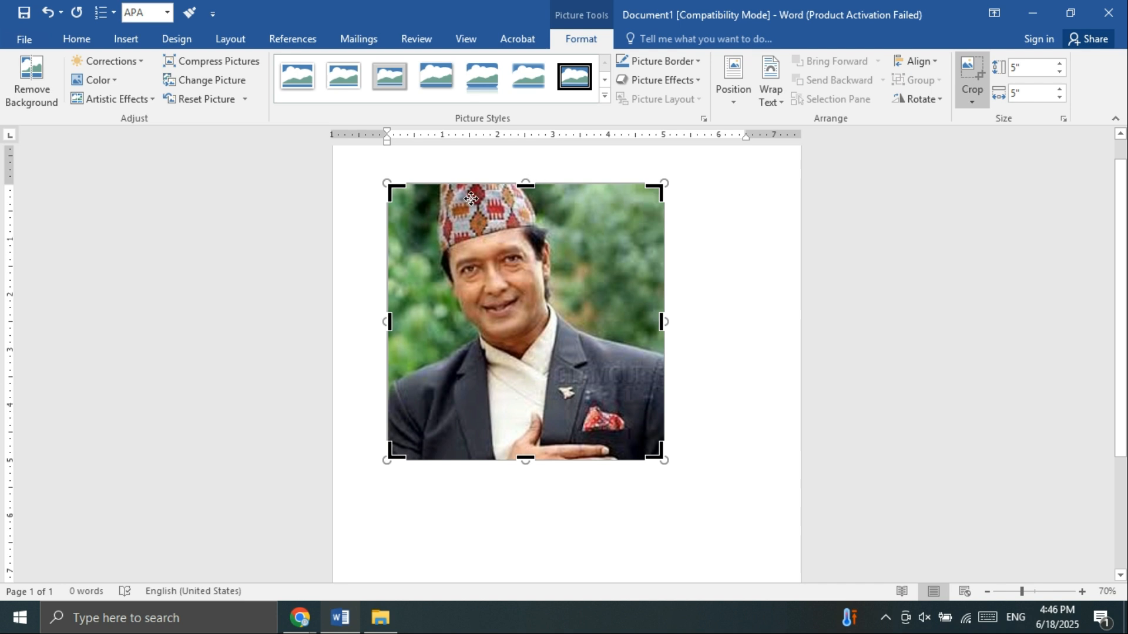
pyautogui.moveTo(391, 188); pyautogui.dragTo(452, 281)
pyautogui.press('Escape')
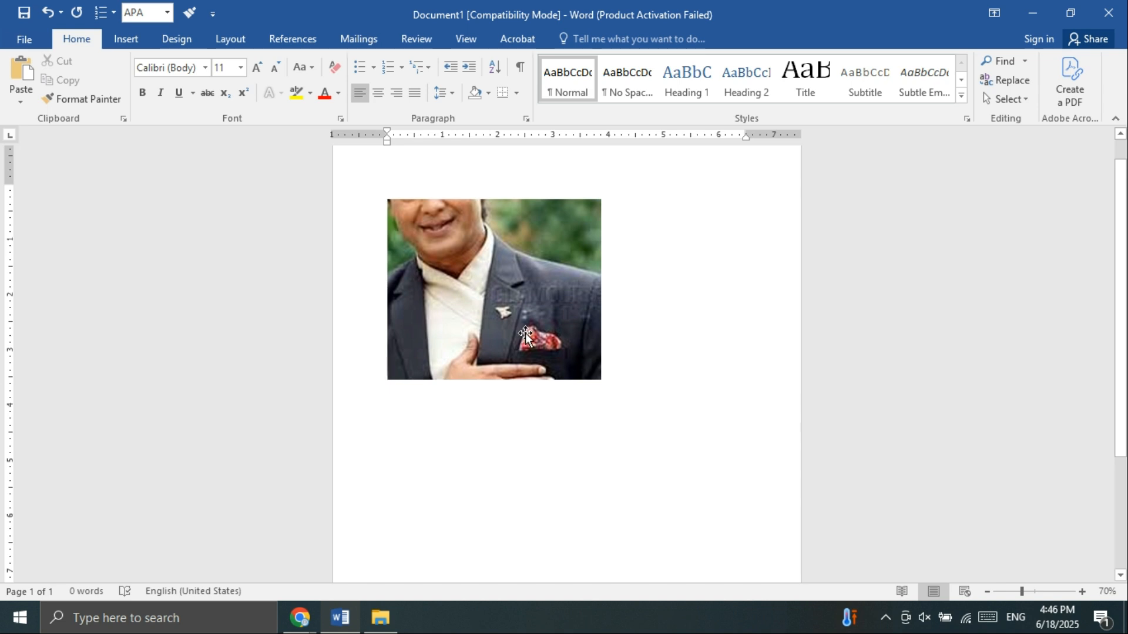
pyautogui.hotkey('ctrl', 'z')
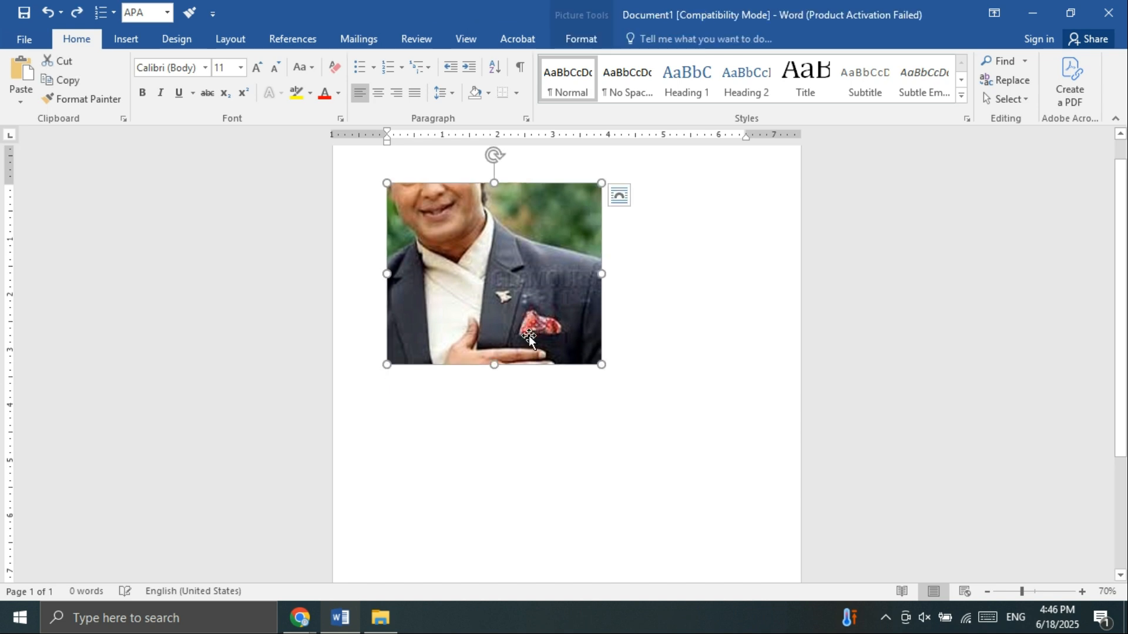
# Step: Undo the remaining crop to restore the whole picture, and leave crop mode
pyautogui.hotkey('ctrl', 'z')
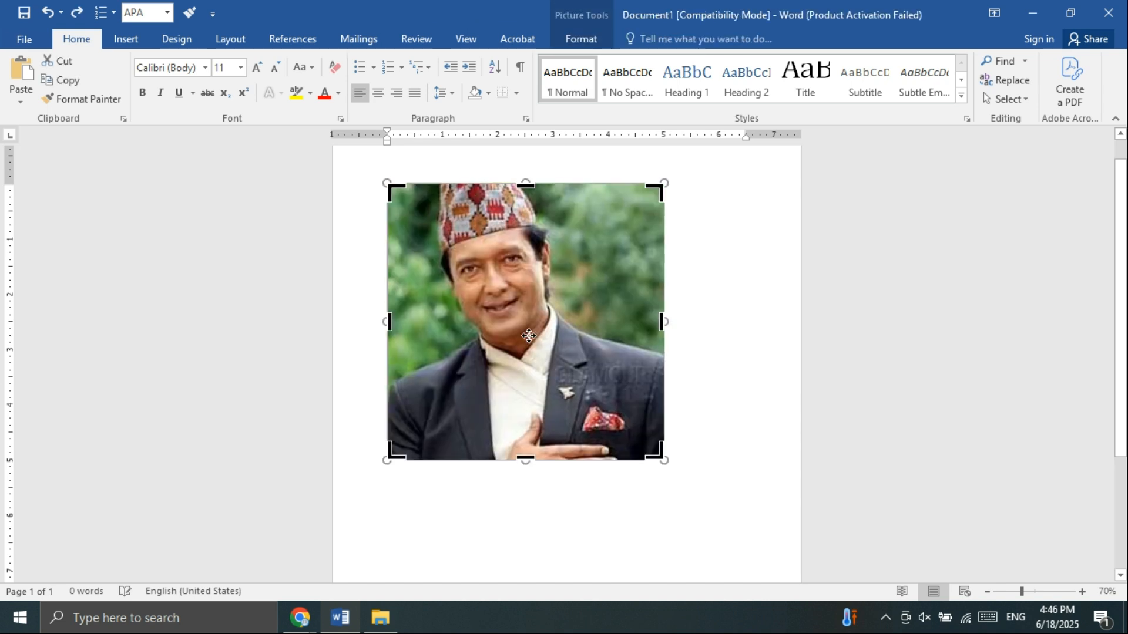
pyautogui.click(689, 294)
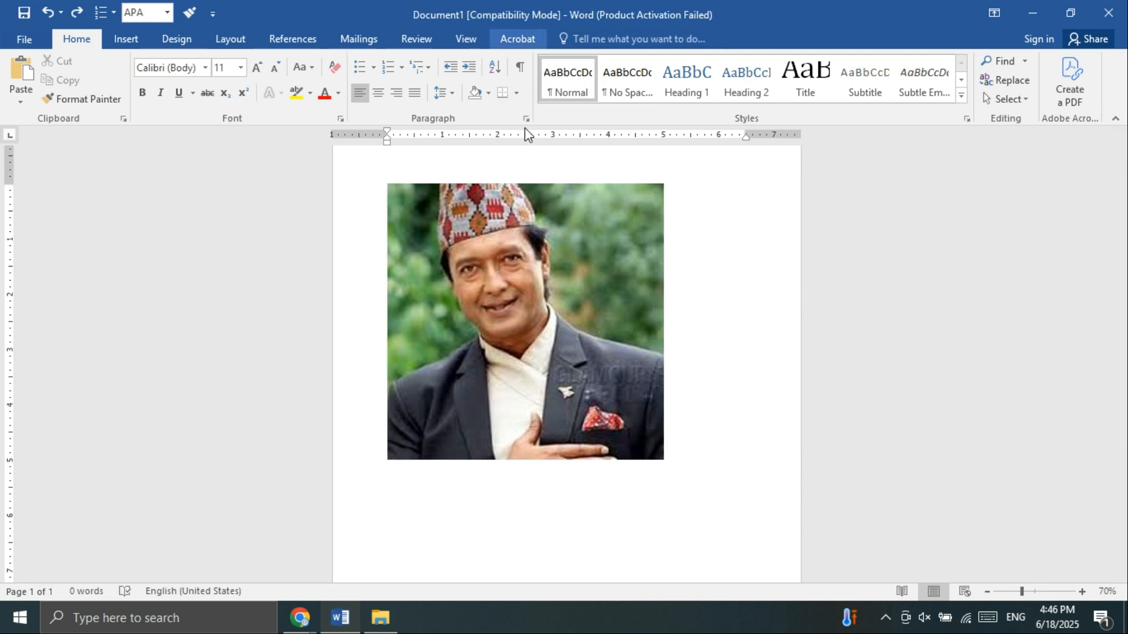
pyautogui.click(559, 327)
pyautogui.click(704, 298)
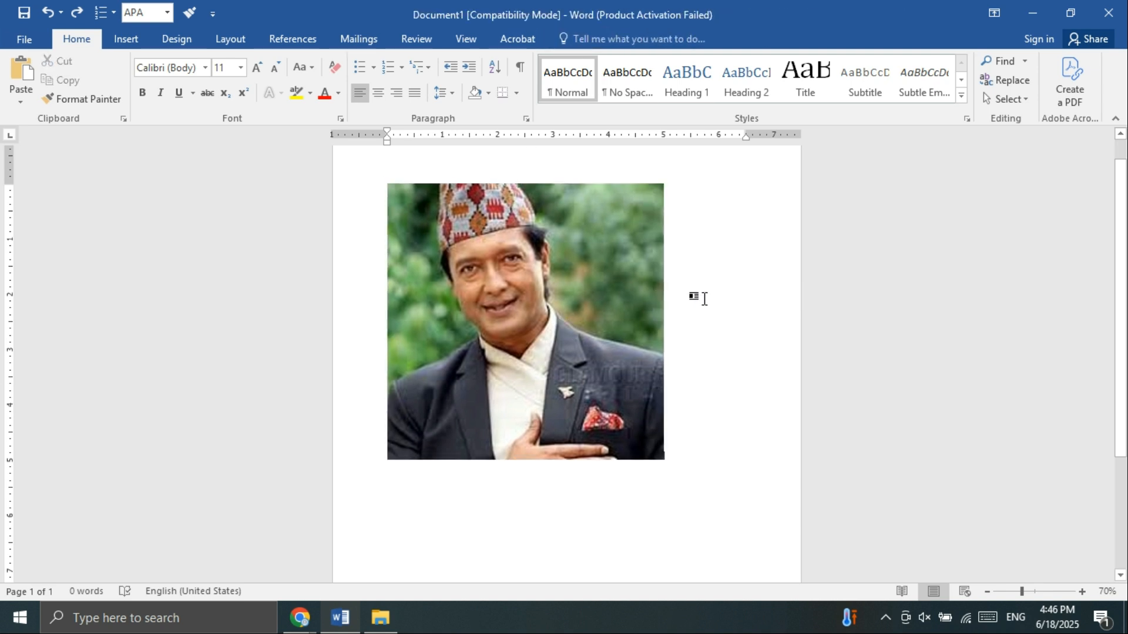
pyautogui.click(615, 282)
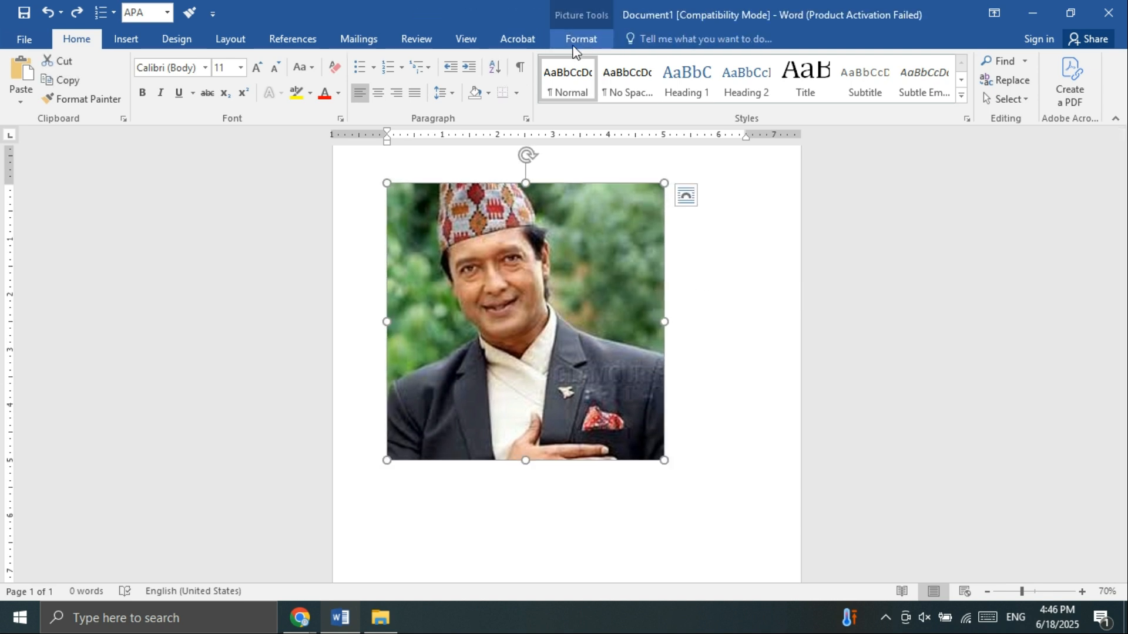
pyautogui.click(673, 270)
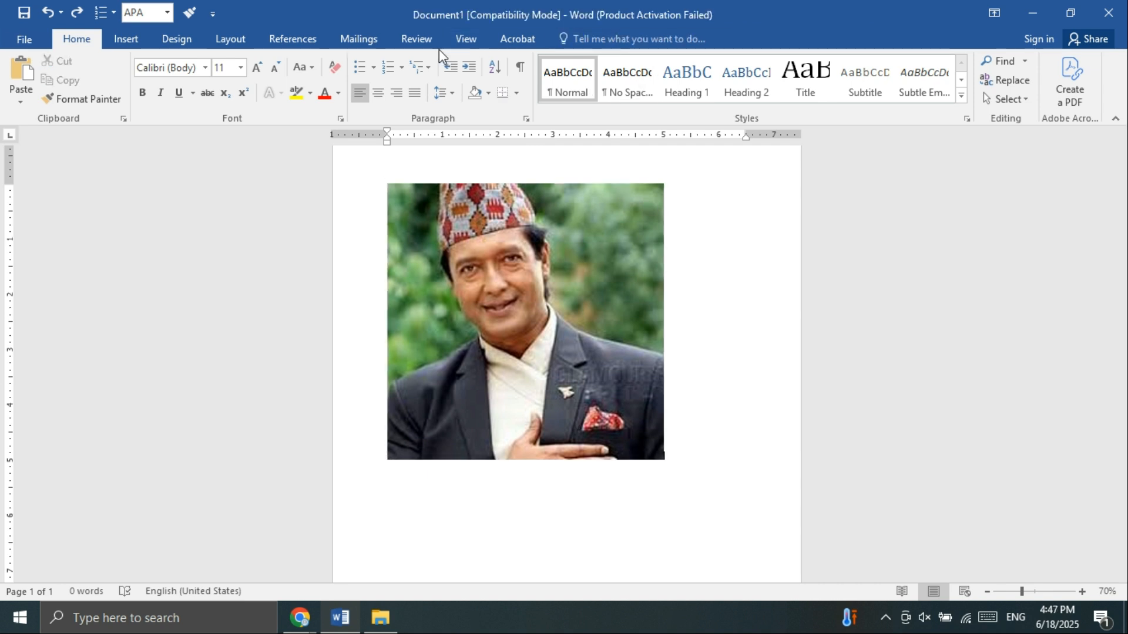
pyautogui.click(561, 229)
pyautogui.doubleClick(561, 229)
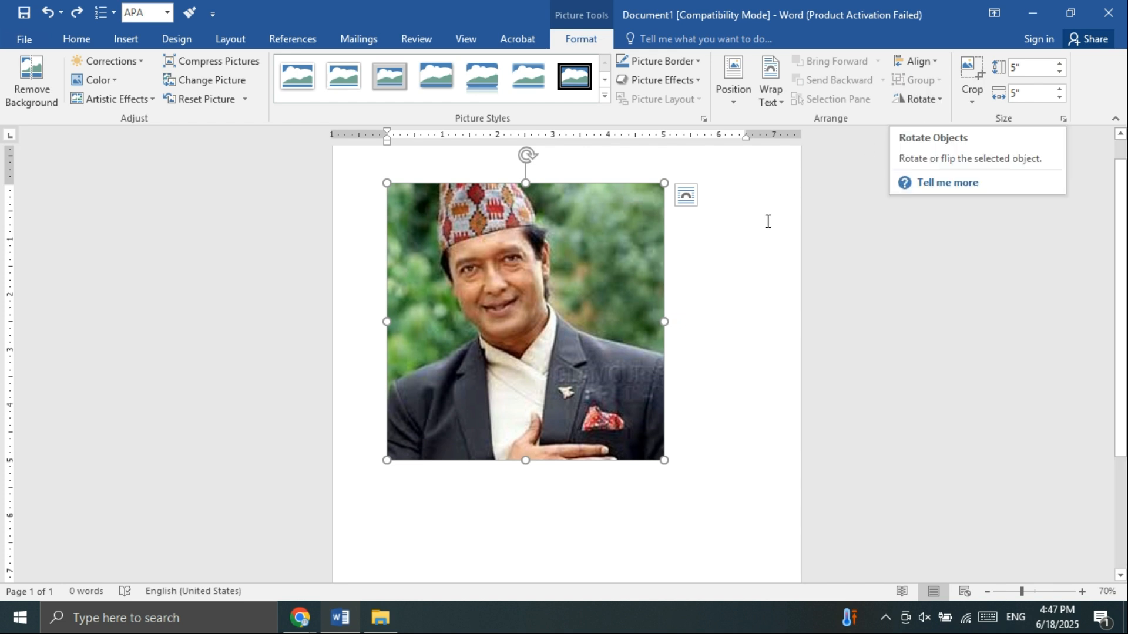
pyautogui.click(714, 263)
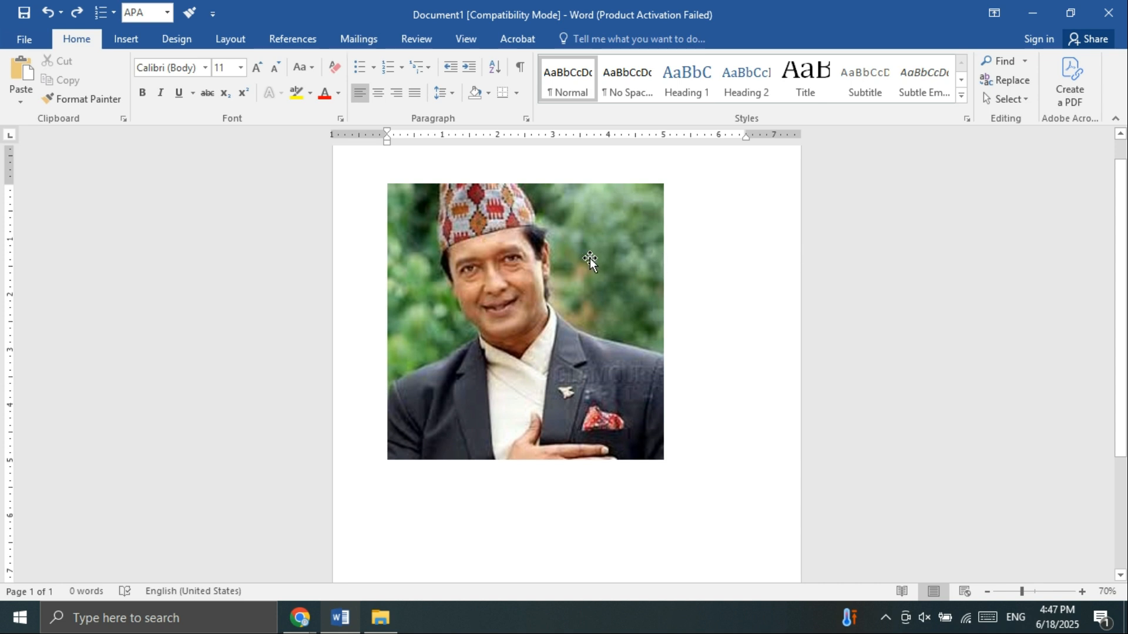
# Step: Try out the rotation options, tilt the picture slightly counterclockwise freehand, and undo the rotation
pyautogui.click(622, 299)
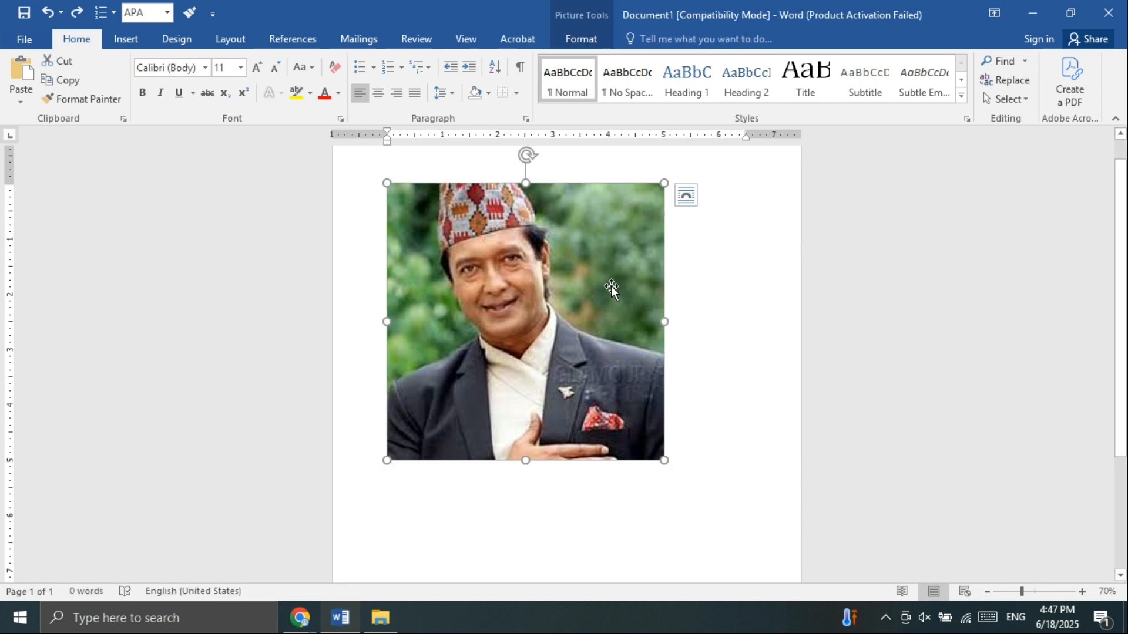
pyautogui.click(581, 38)
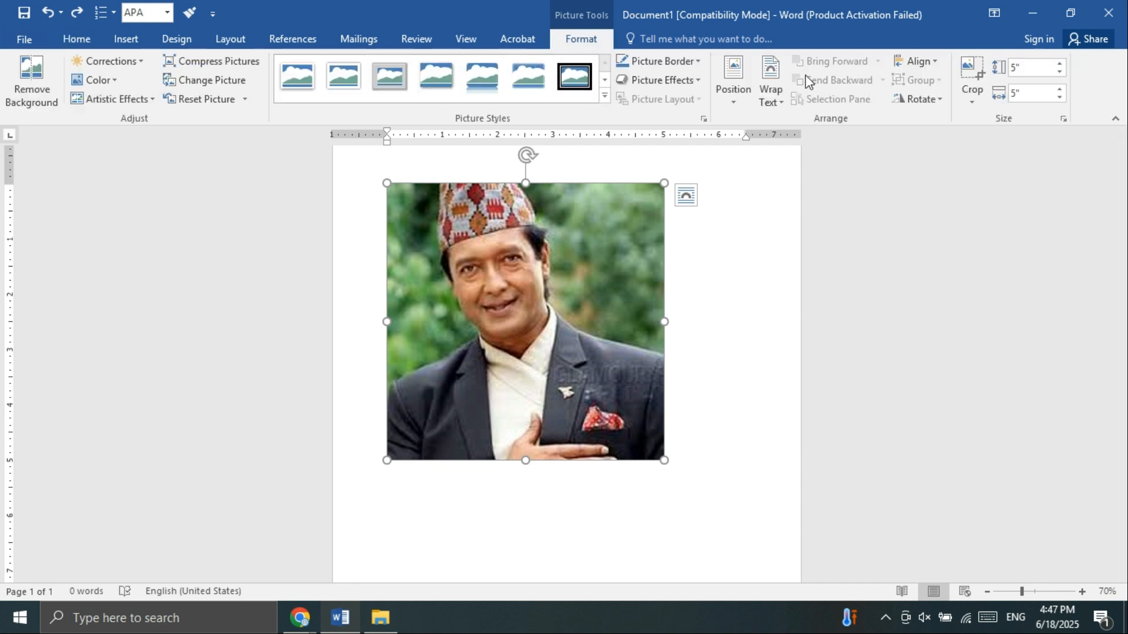
pyautogui.click(926, 104)
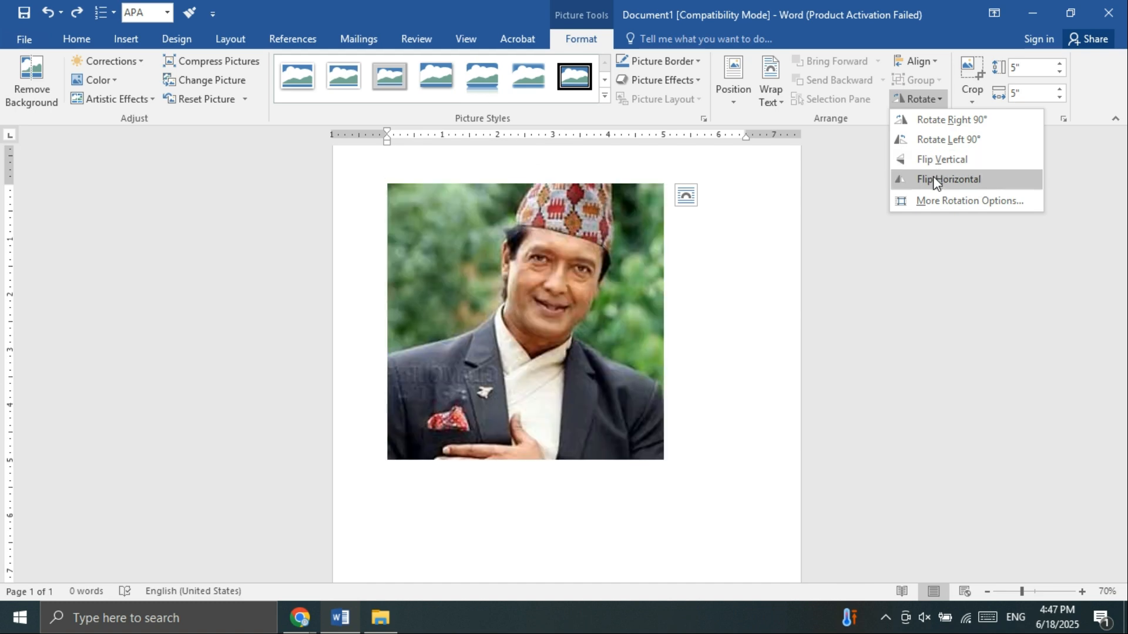
pyautogui.click(912, 103)
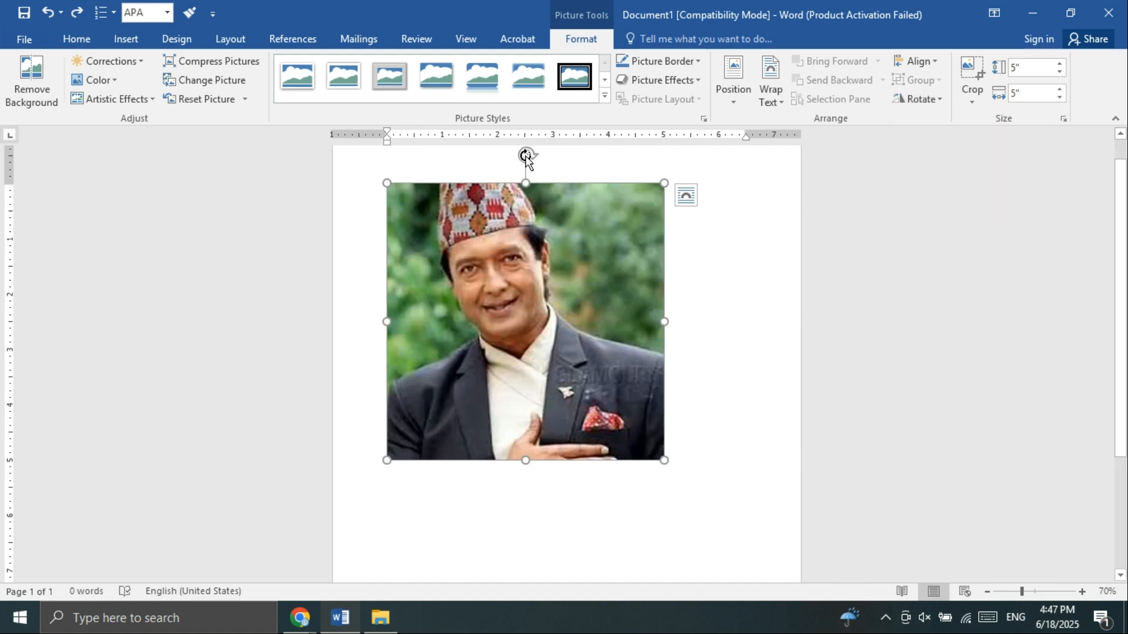
pyautogui.moveTo(527, 156); pyautogui.dragTo(478, 176)
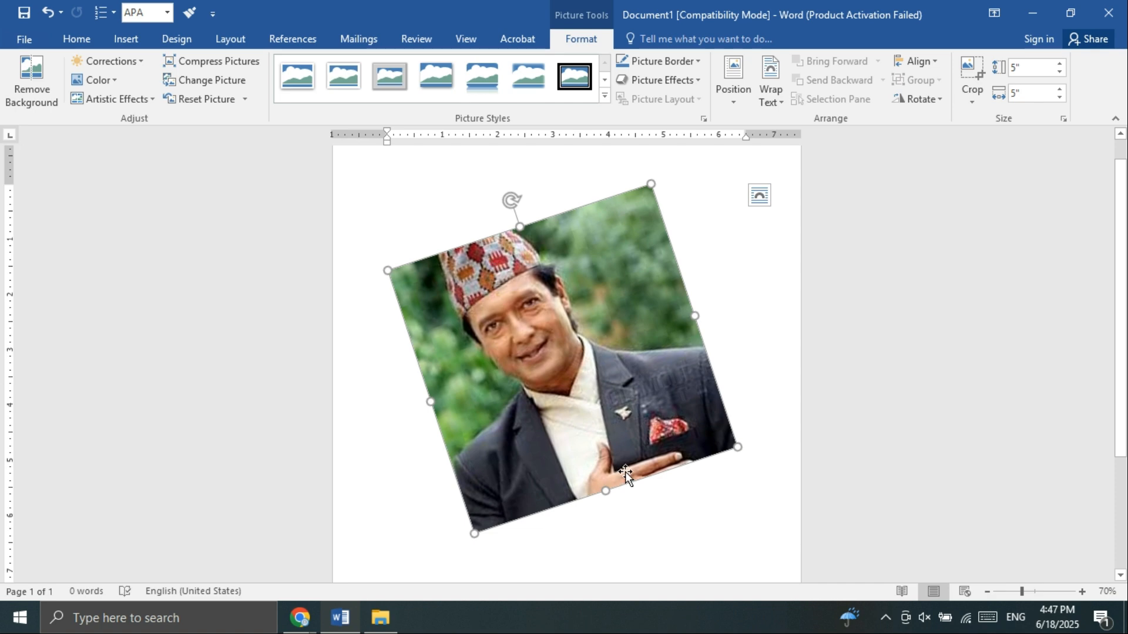
pyautogui.hotkey('ctrl', 'z')
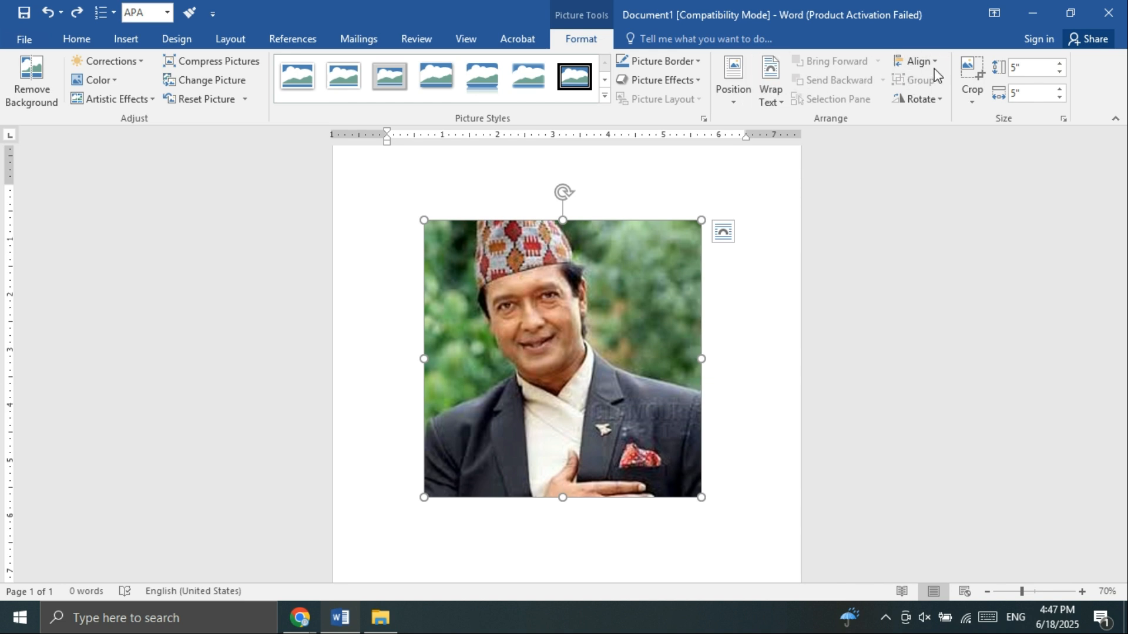
# Step: Apply the first preset in the third row of the Parallel 3-D rotations to the picture
pyautogui.click(688, 81)
pyautogui.click(690, 84)
pyautogui.click(679, 88)
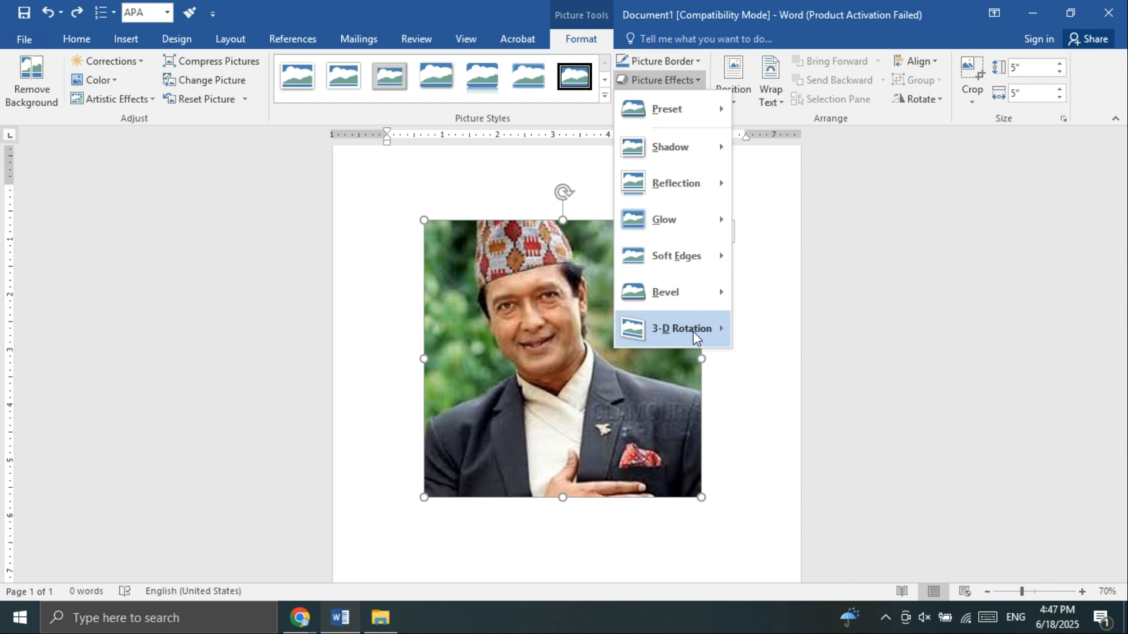
pyautogui.moveTo(703, 334)
pyautogui.click(742, 325)
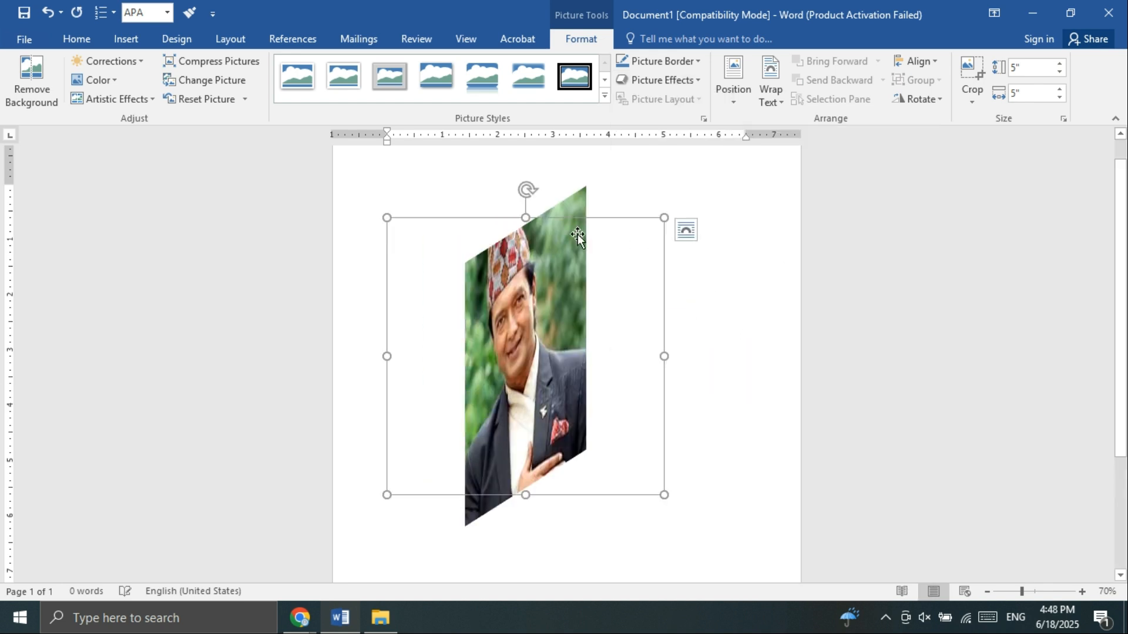
# Step: Add the last Outer shadow preset of the first row to the picture
pyautogui.click(668, 86)
pyautogui.moveTo(693, 156)
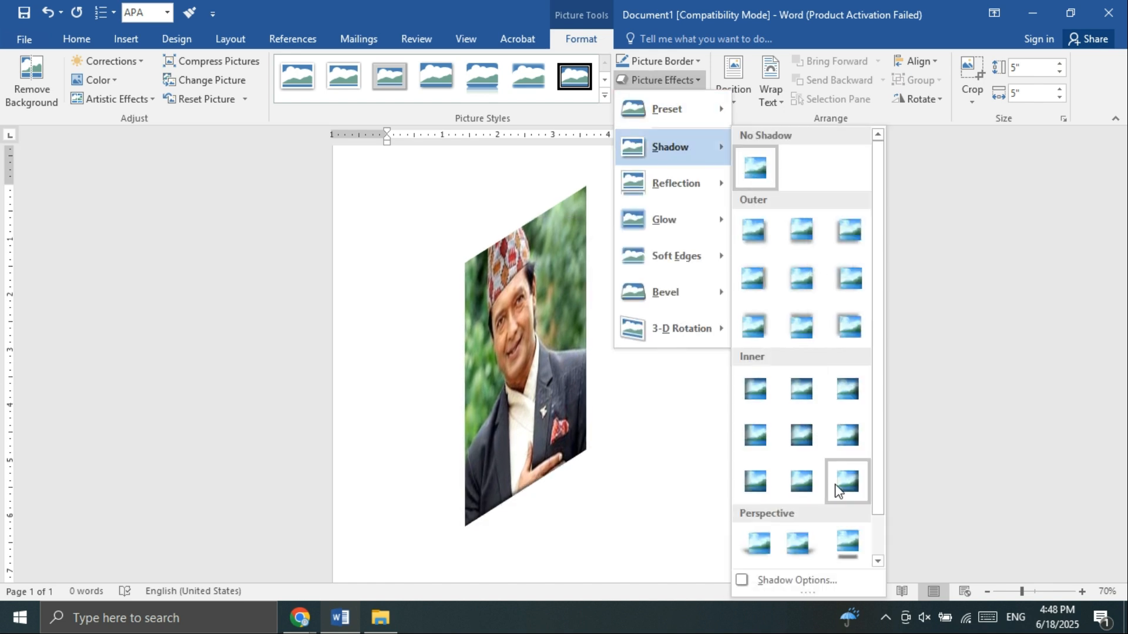
pyautogui.click(846, 236)
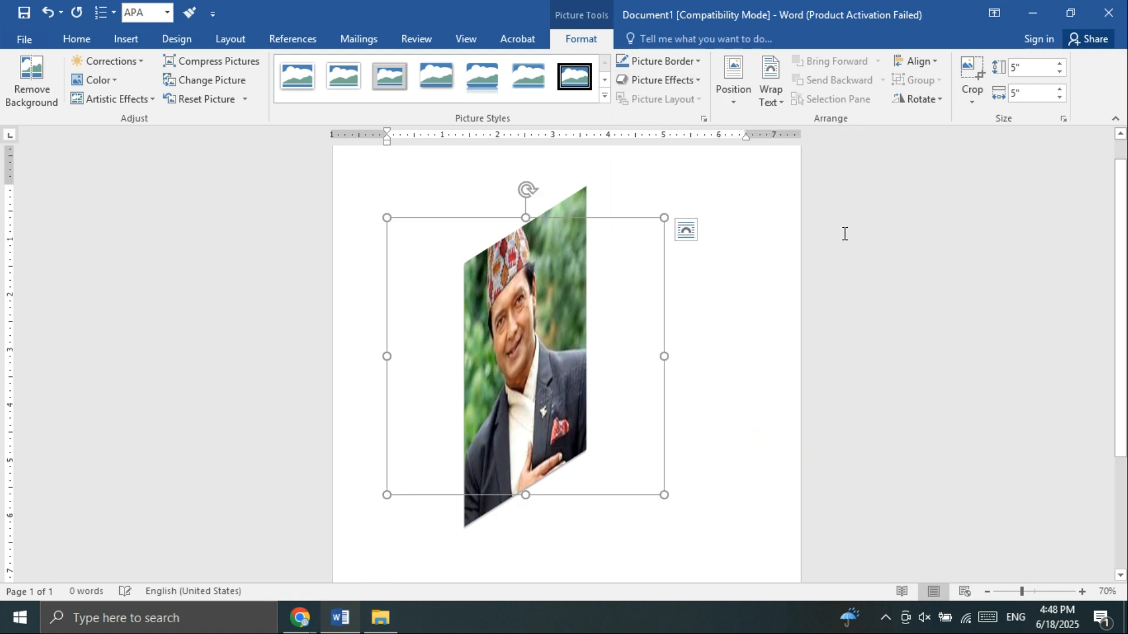
# Step: Remove the picture's 3-D rotation by choosing No Rotation, and deselect the picture
pyautogui.click(658, 80)
pyautogui.moveTo(722, 330)
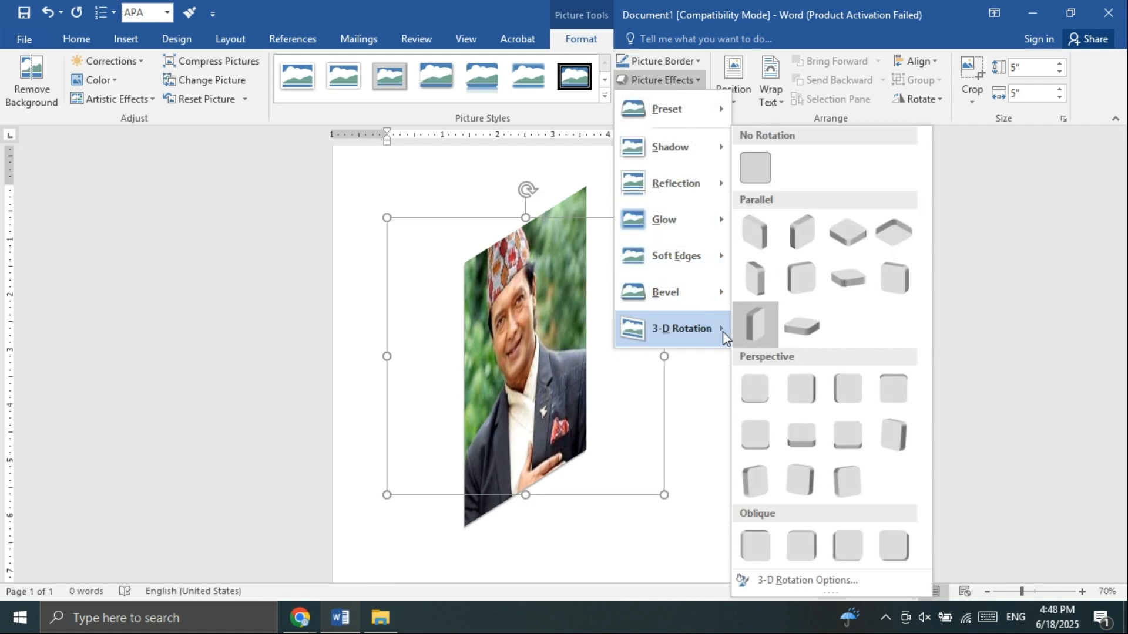
pyautogui.click(770, 163)
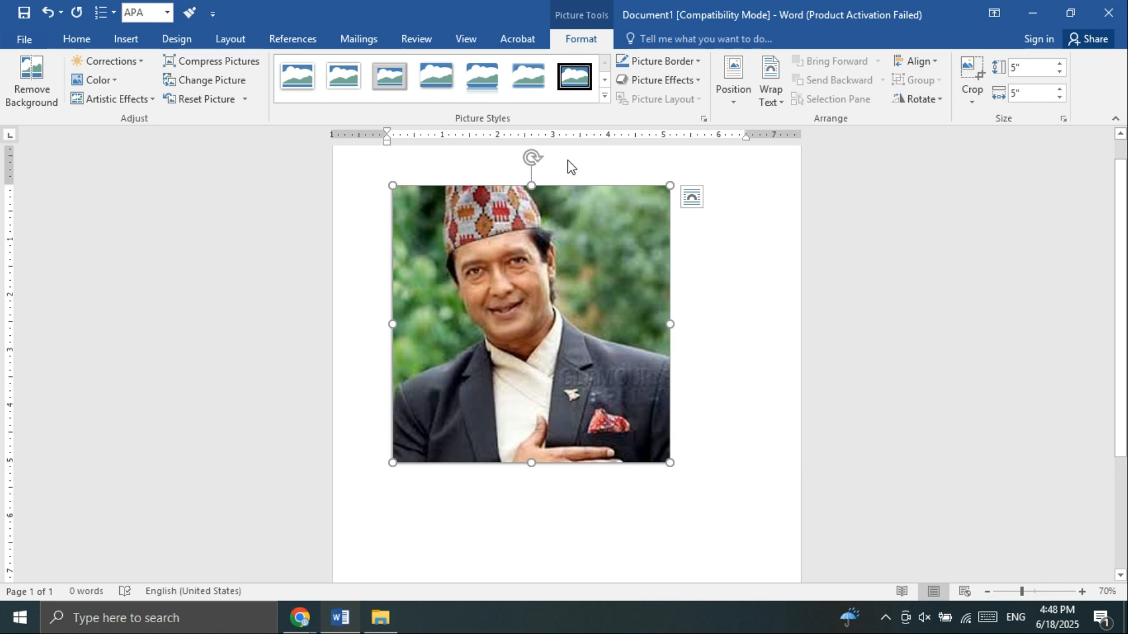
pyautogui.click(690, 236)
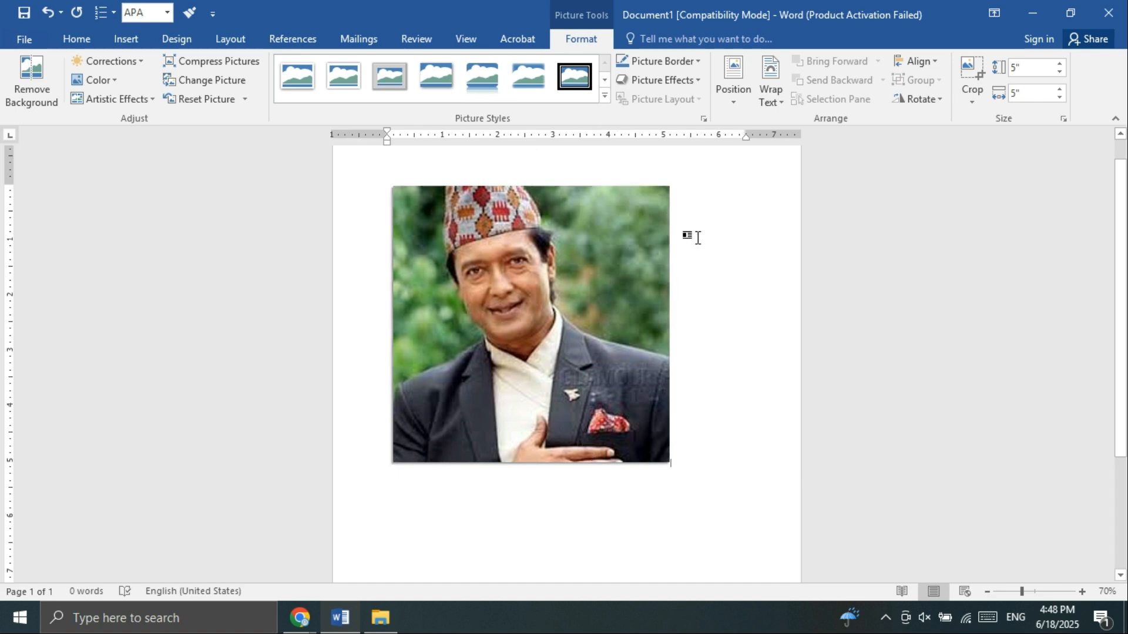
pyautogui.doubleClick(659, 269)
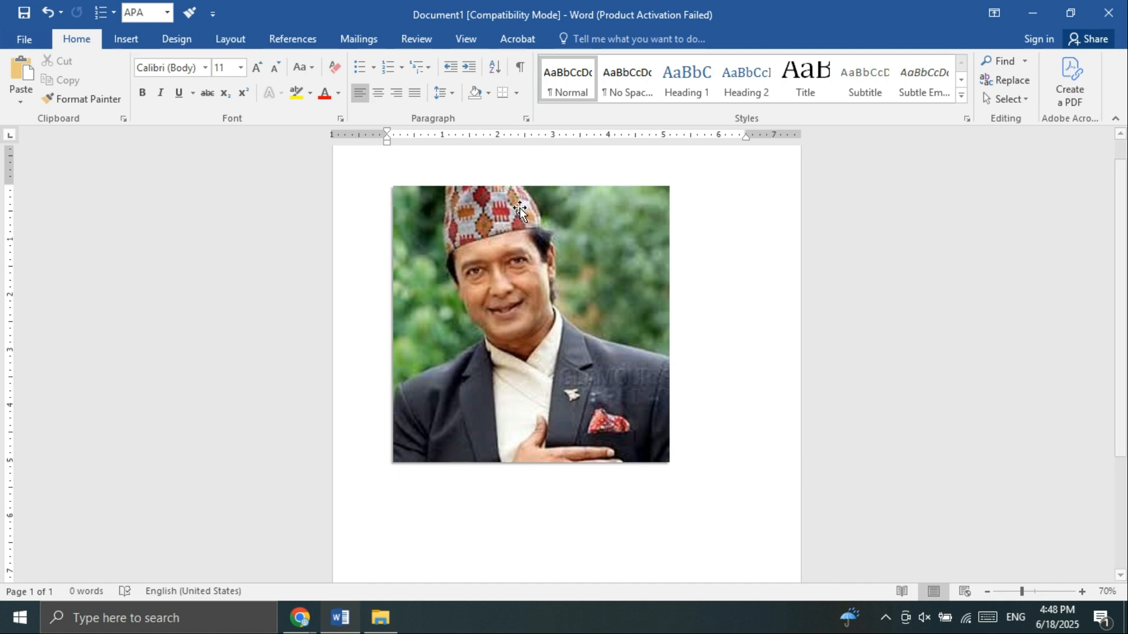
# Step: Change the picture's shadow to the preset cast above its upper edge, with a 270° angle and 3 pt distance
pyautogui.doubleClick(530, 273)
pyautogui.click(671, 86)
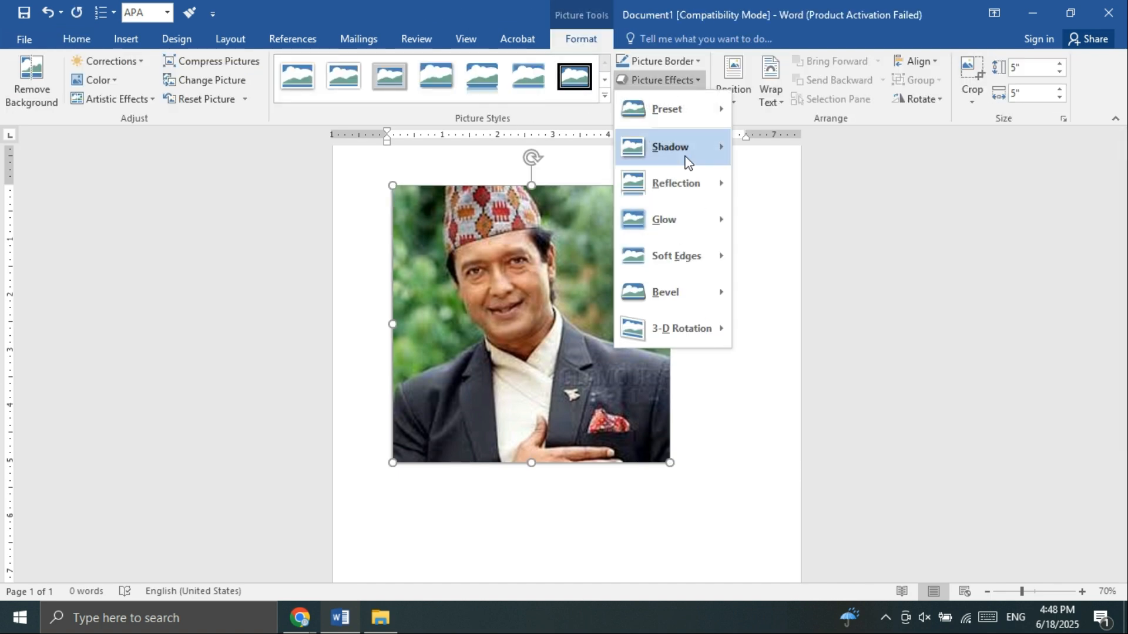
pyautogui.moveTo(688, 163)
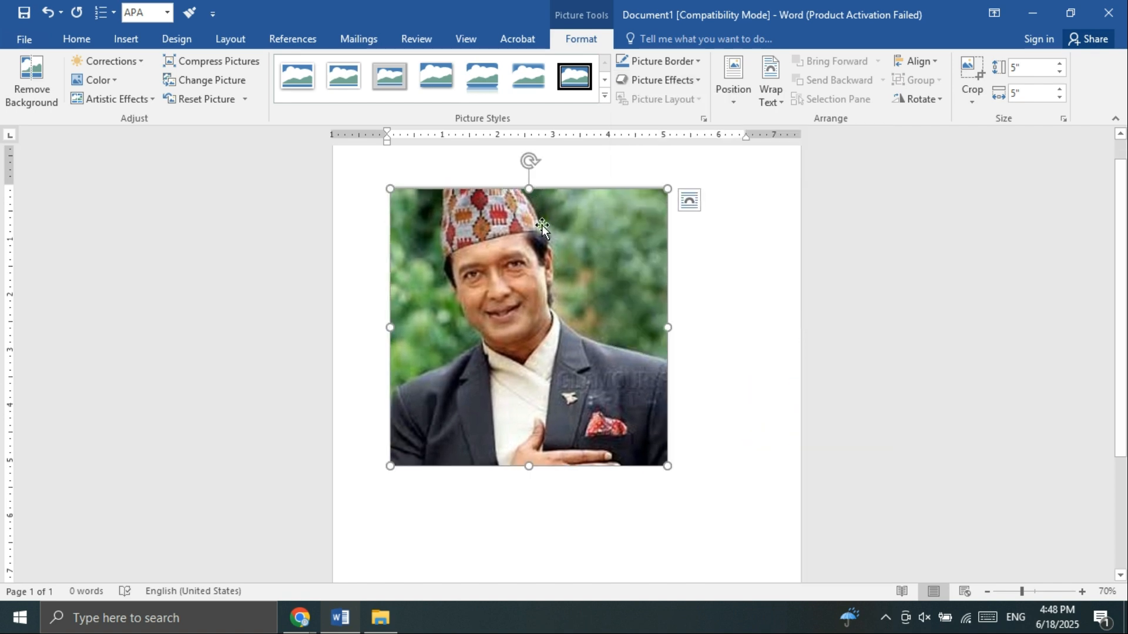
pyautogui.click(615, 167)
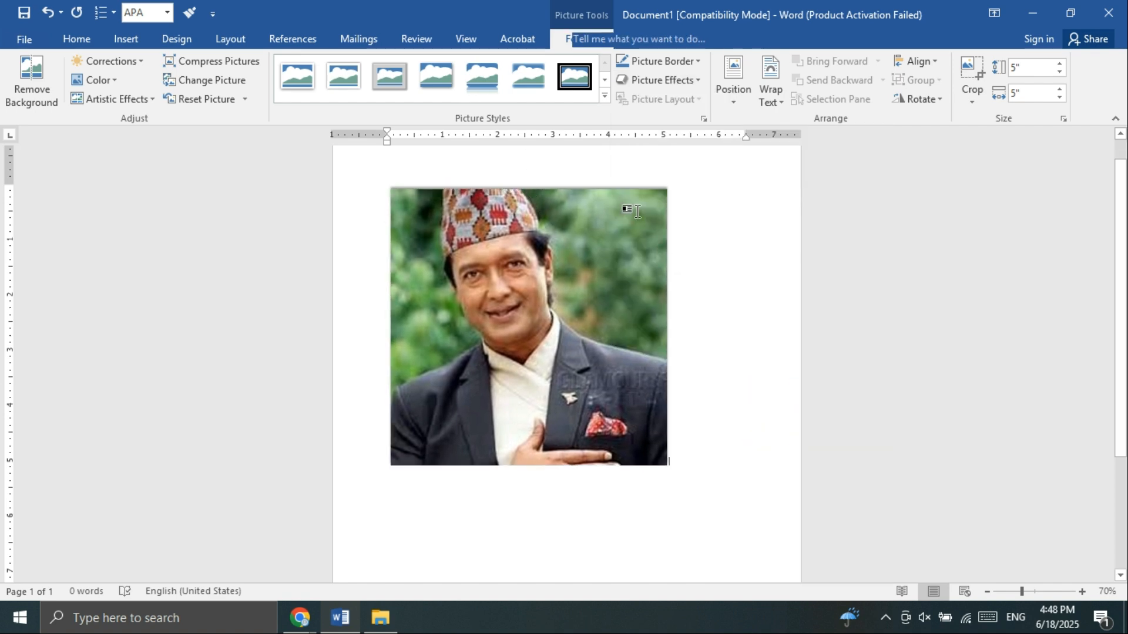
# Step: Set the picture's shadow color to standard red in its detailed shadow options
pyautogui.doubleClick(498, 262)
pyautogui.click(658, 80)
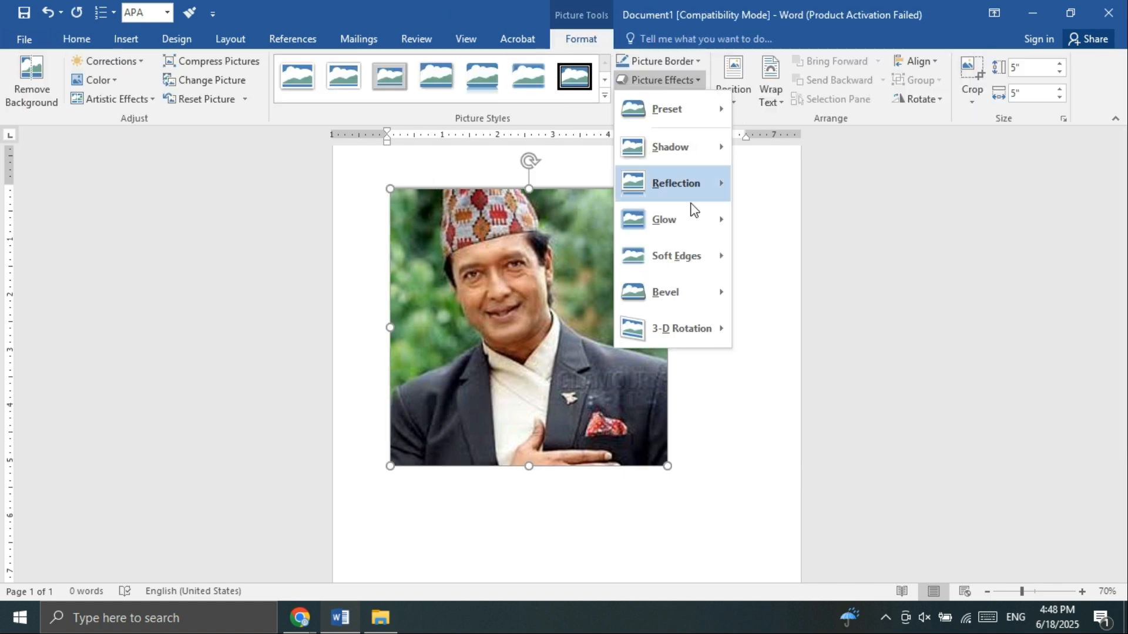
pyautogui.moveTo(682, 150)
pyautogui.click(793, 578)
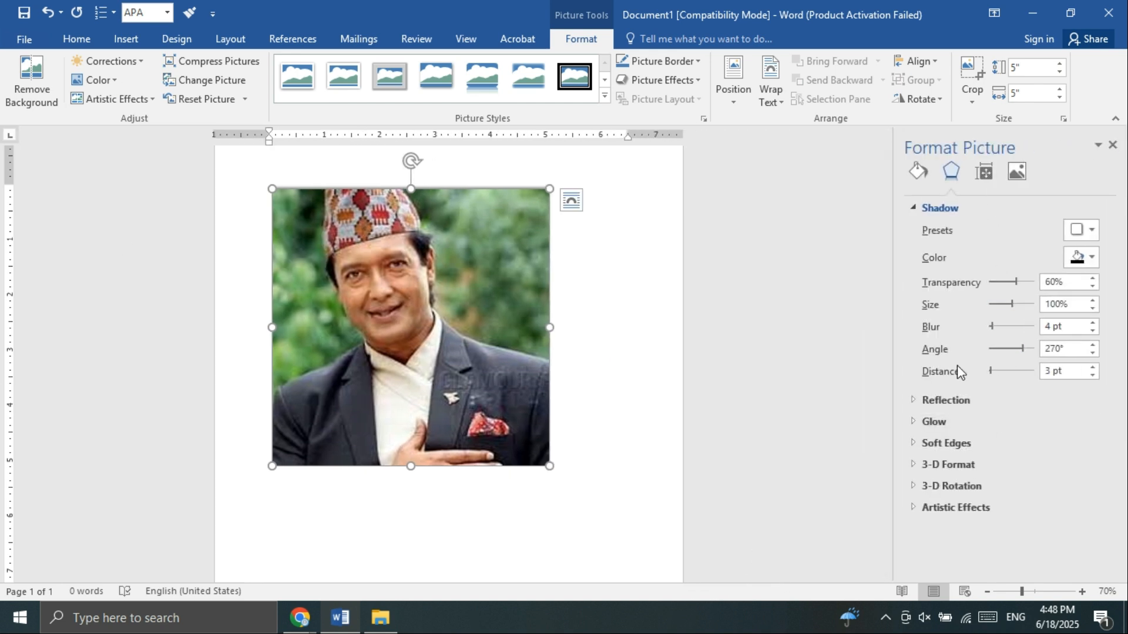
pyautogui.click(1091, 260)
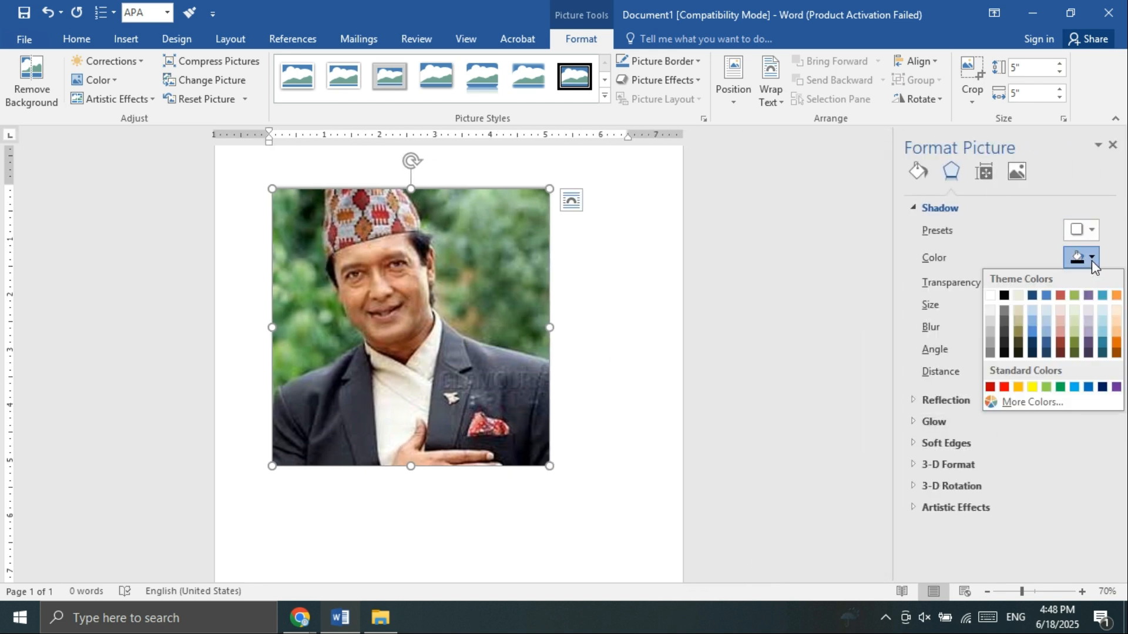
pyautogui.click(1004, 387)
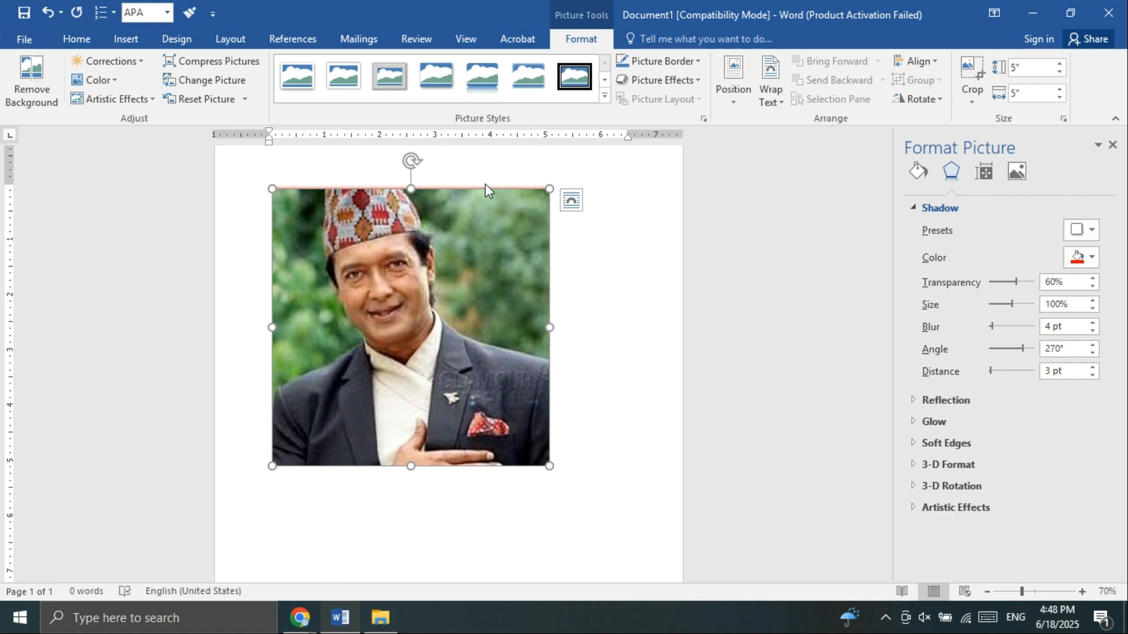
# Step: Add a half-height reflection touching the picture's lower edge, and check it with the whole page in view
pyautogui.click(687, 79)
pyautogui.moveTo(660, 191)
pyautogui.click(801, 270)
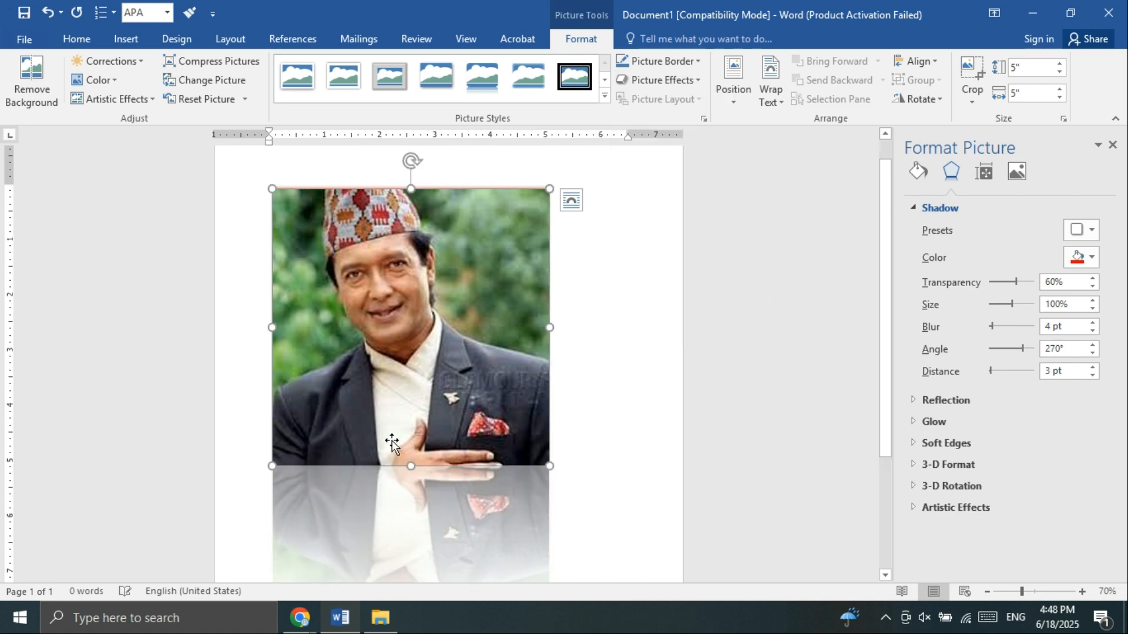
pyautogui.scroll(-3, 392, 442)
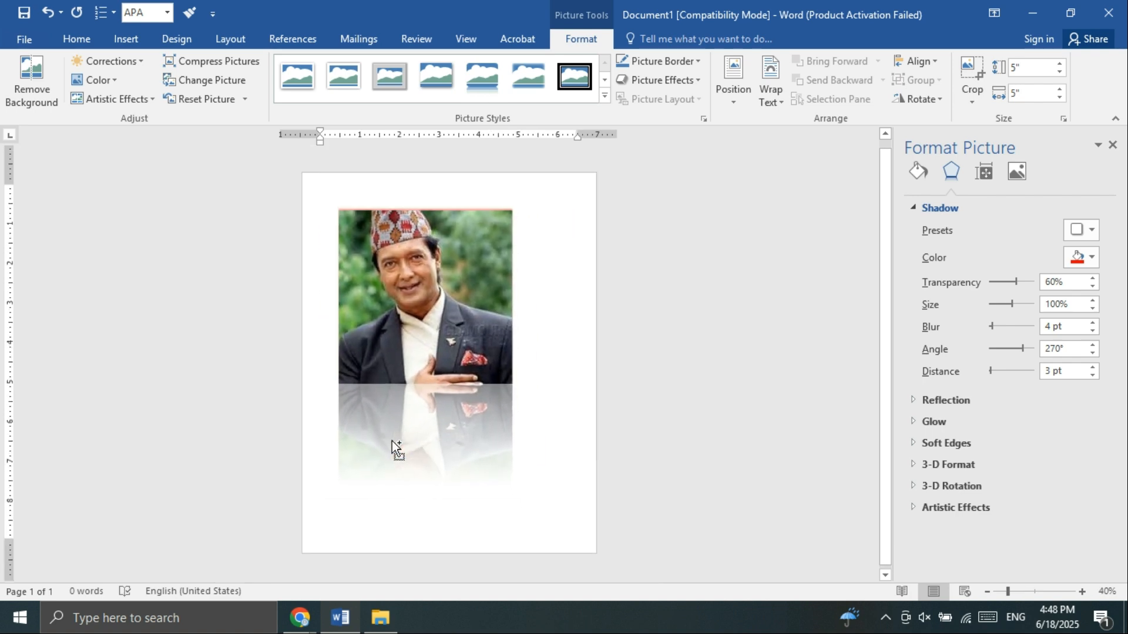
# Step: Apply the red glow variation from the second row to the picture
pyautogui.click(678, 81)
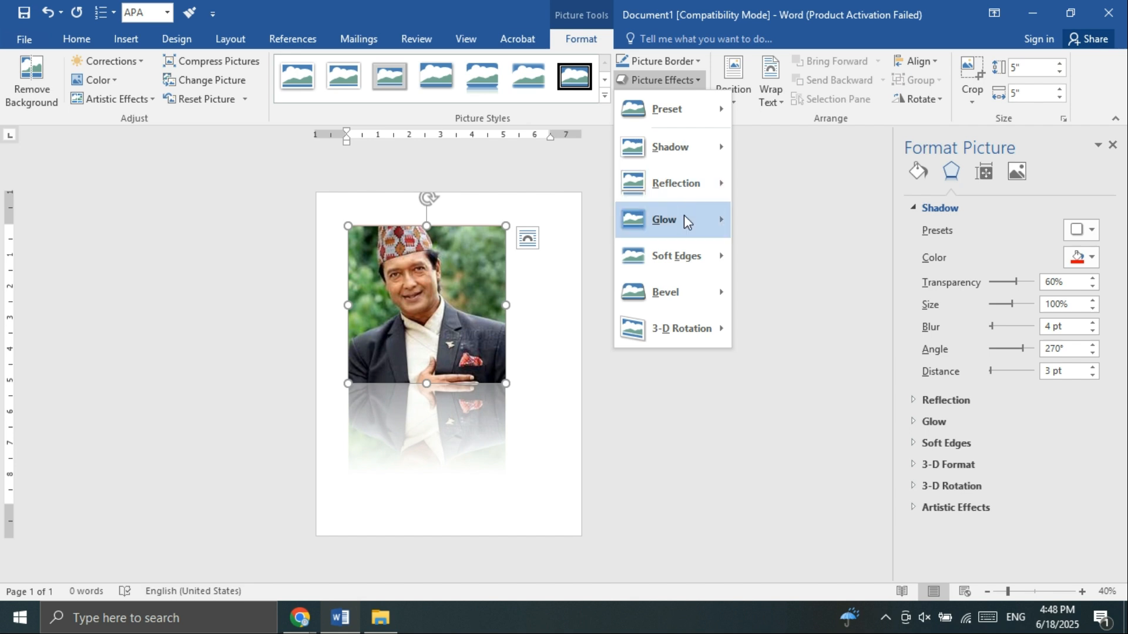
pyautogui.moveTo(685, 219)
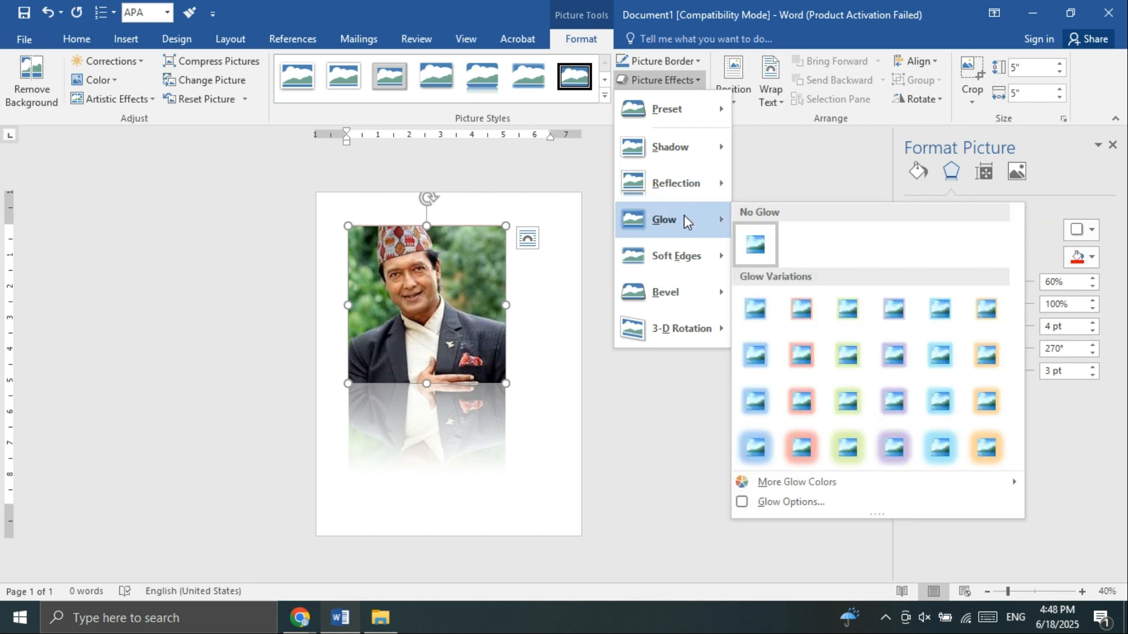
pyautogui.click(809, 365)
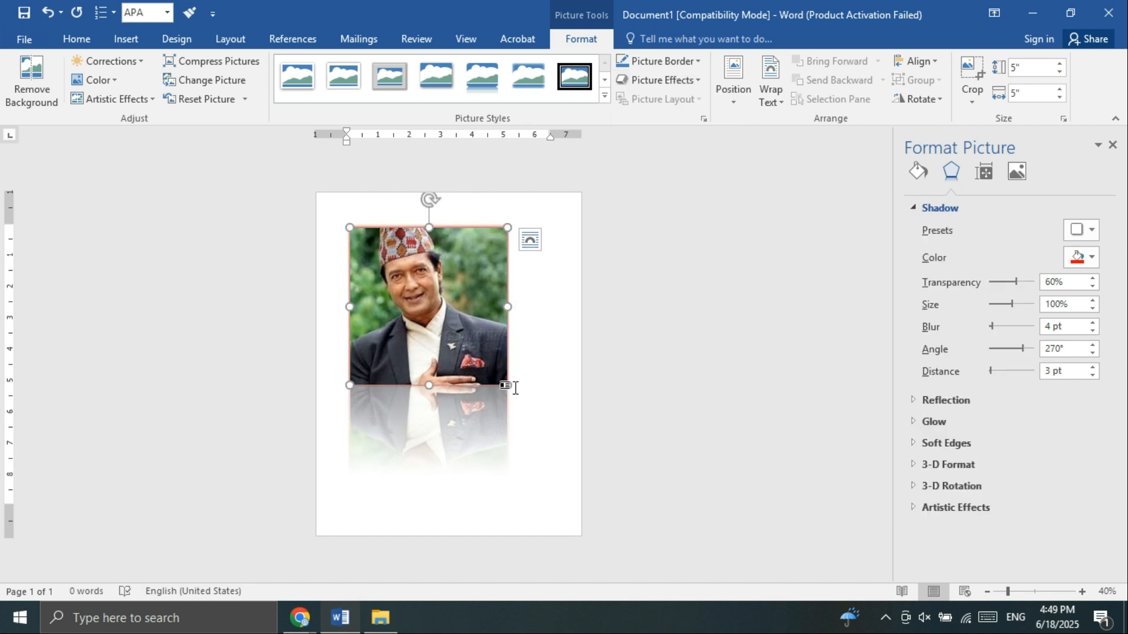
pyautogui.click(658, 80)
pyautogui.moveTo(687, 269)
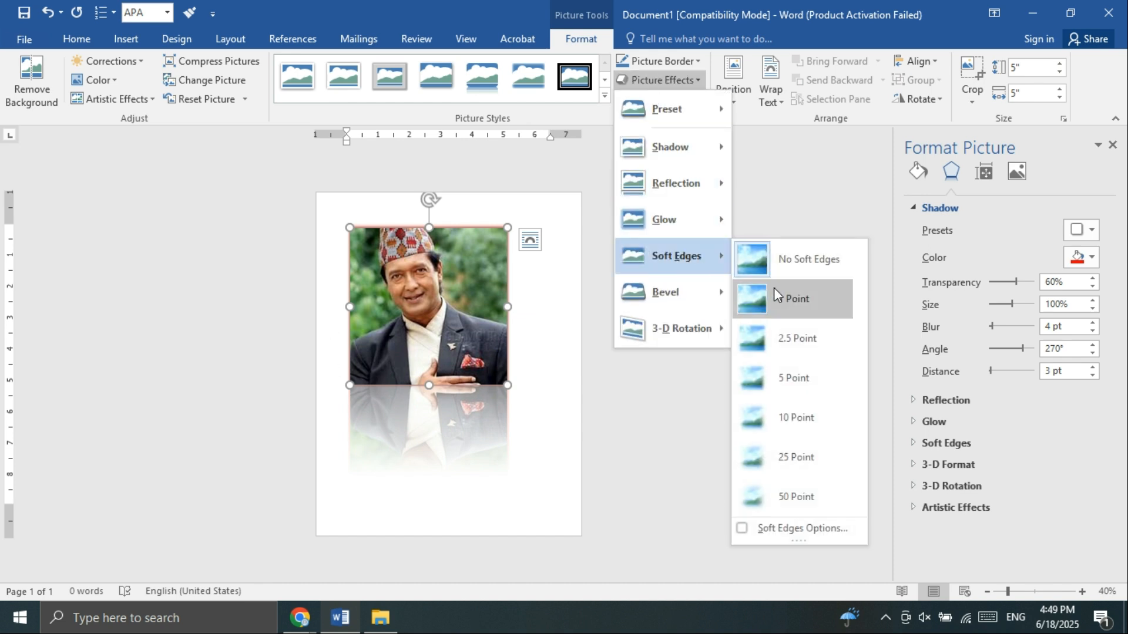
pyautogui.click(577, 306)
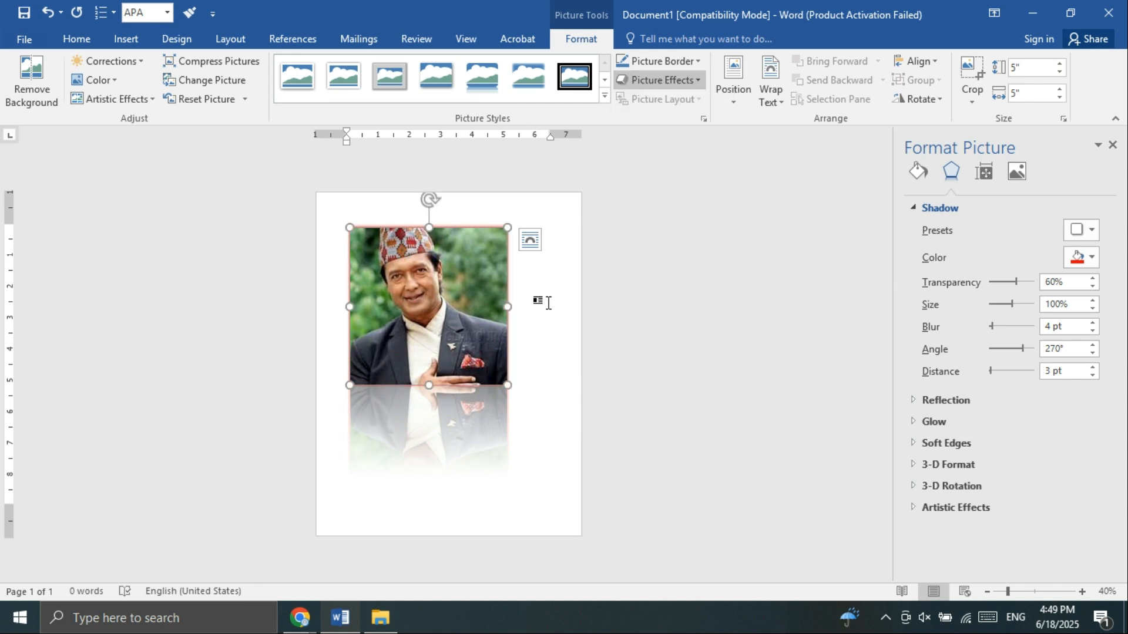
# Step: Examine the picture's red glow up close and at page level, and check the effects available for it
pyautogui.click(518, 287)
pyautogui.scroll(6, 518, 287)
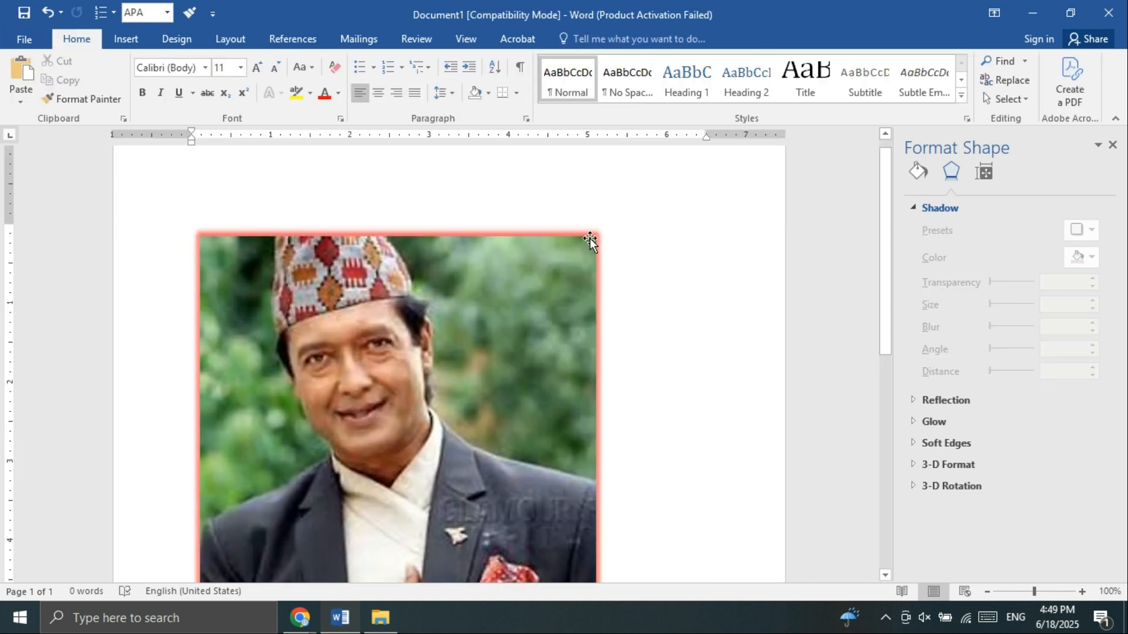
pyautogui.scroll(-4, 625, 308)
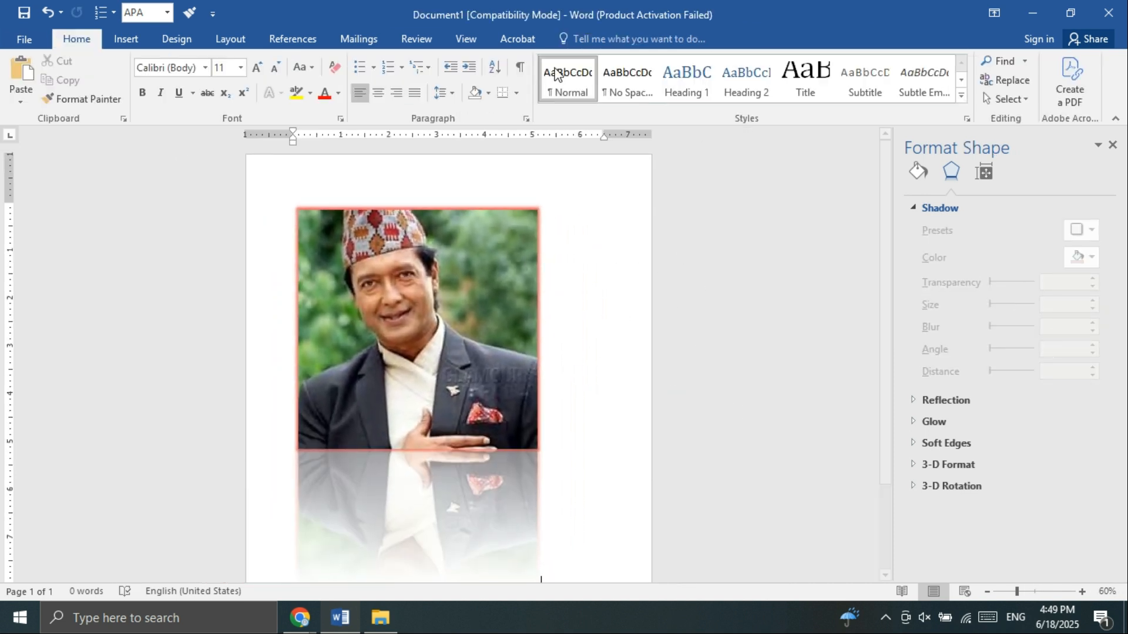
pyautogui.click(531, 316)
pyautogui.click(580, 36)
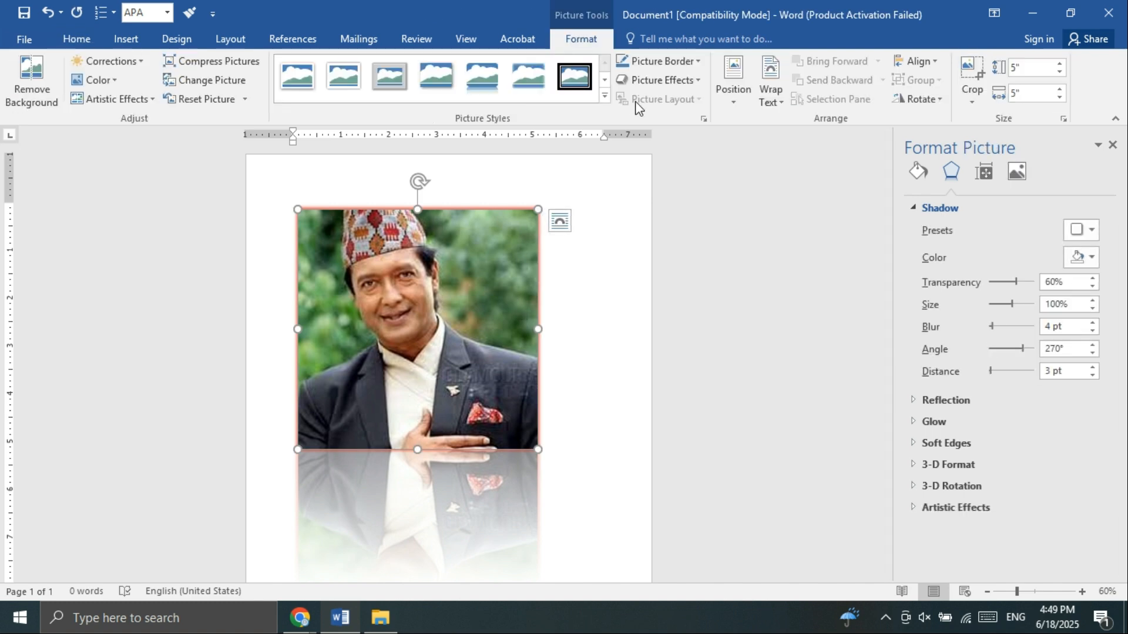
pyautogui.click(669, 83)
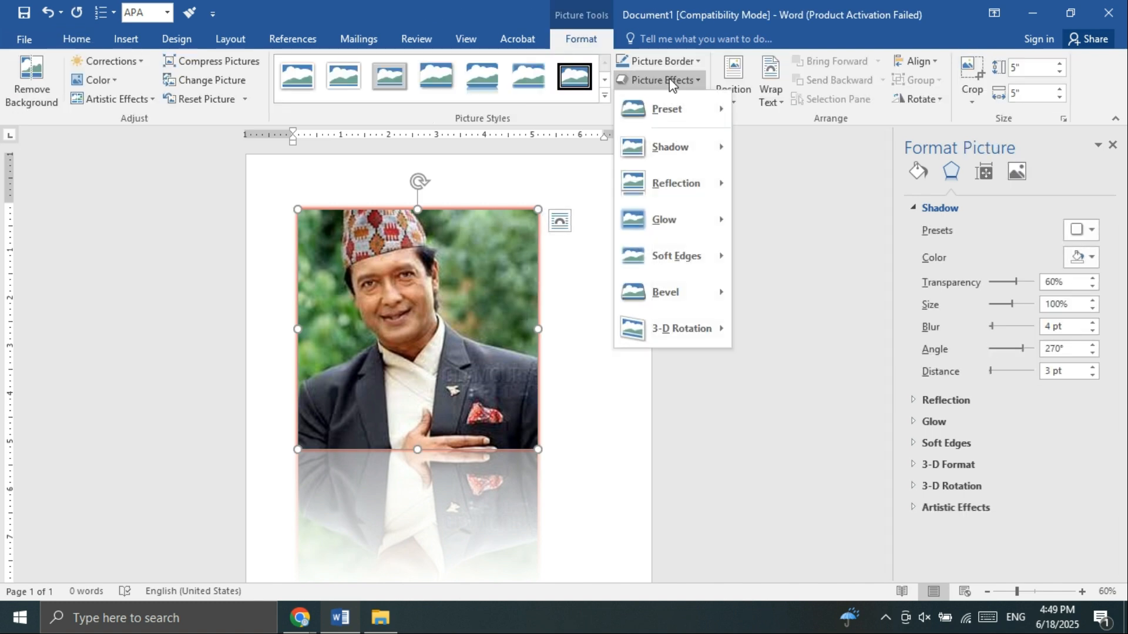
pyautogui.click(666, 82)
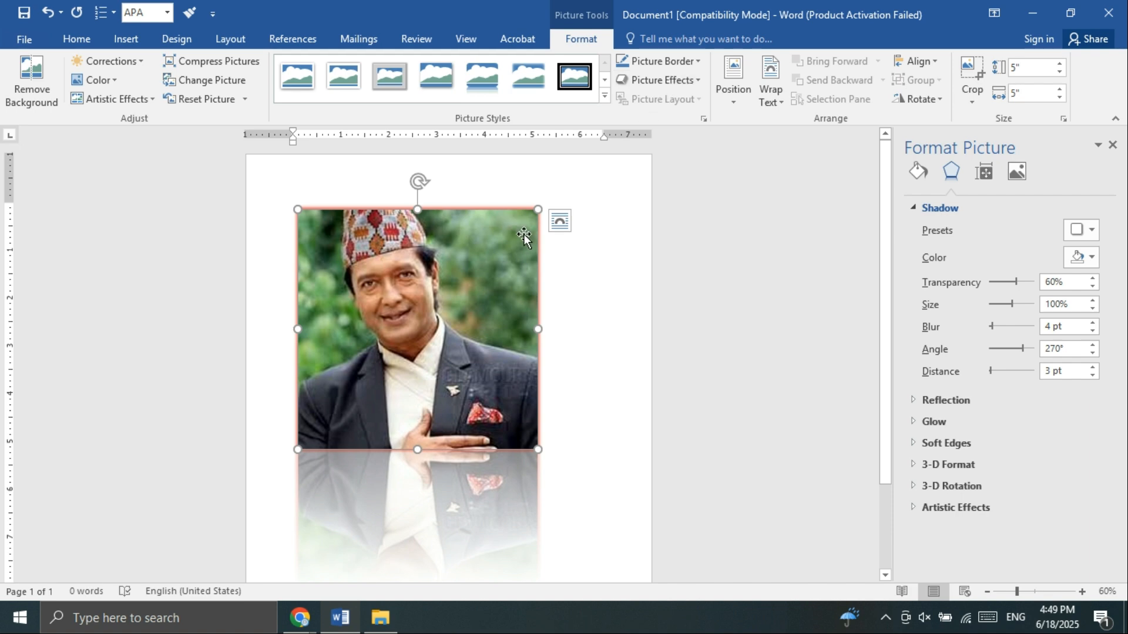
pyautogui.click(644, 80)
pyautogui.click(644, 80)
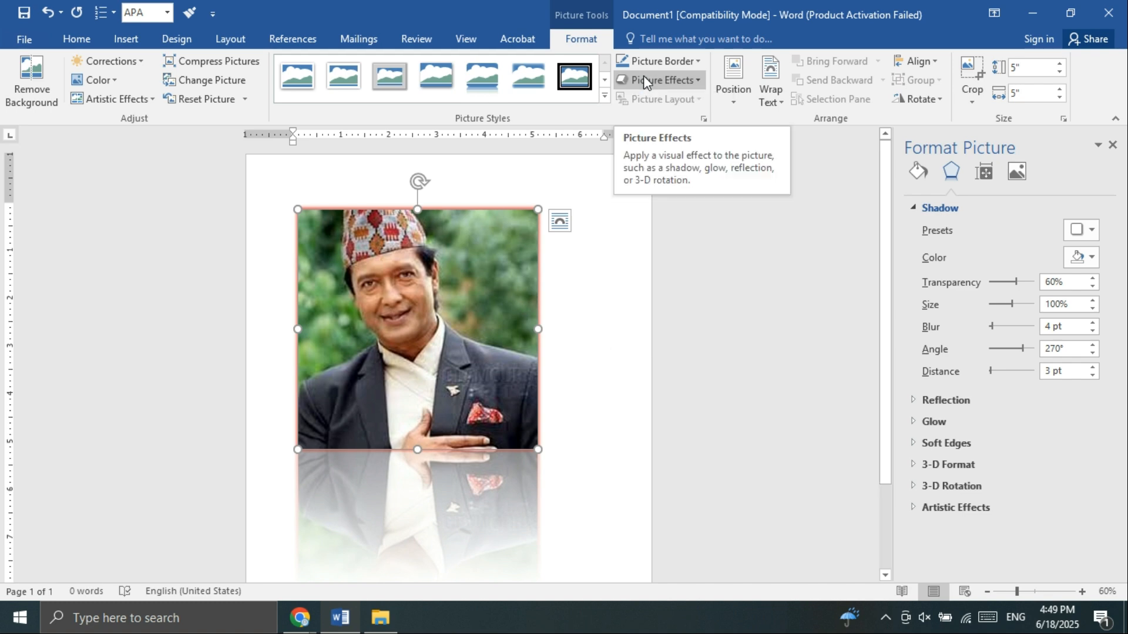
pyautogui.click(643, 77)
pyautogui.moveTo(659, 163)
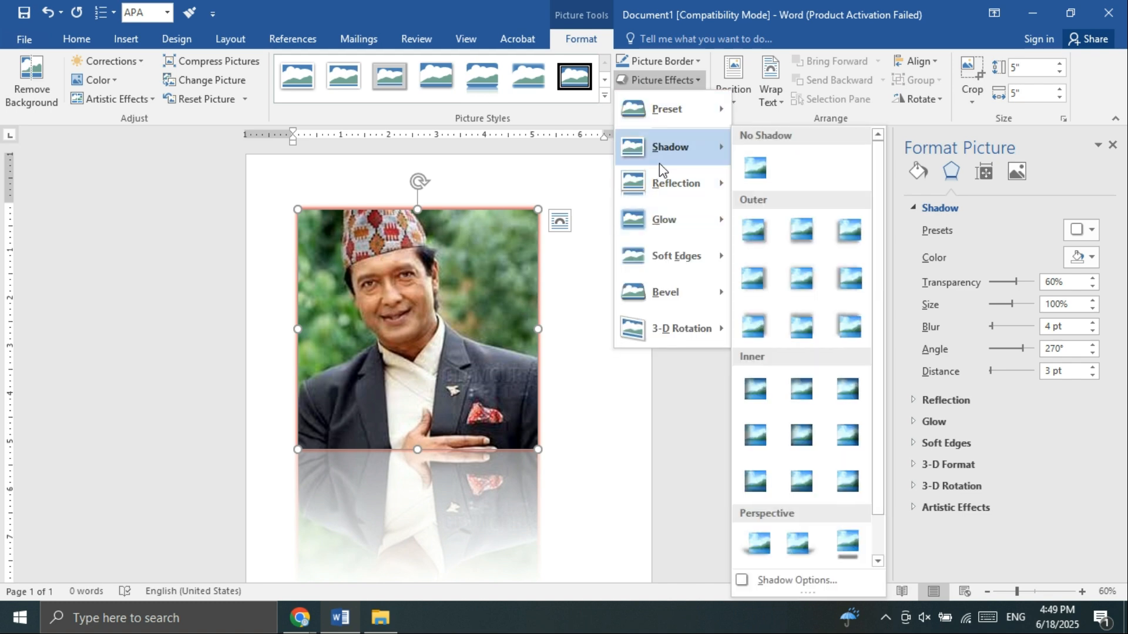
pyautogui.click(514, 255)
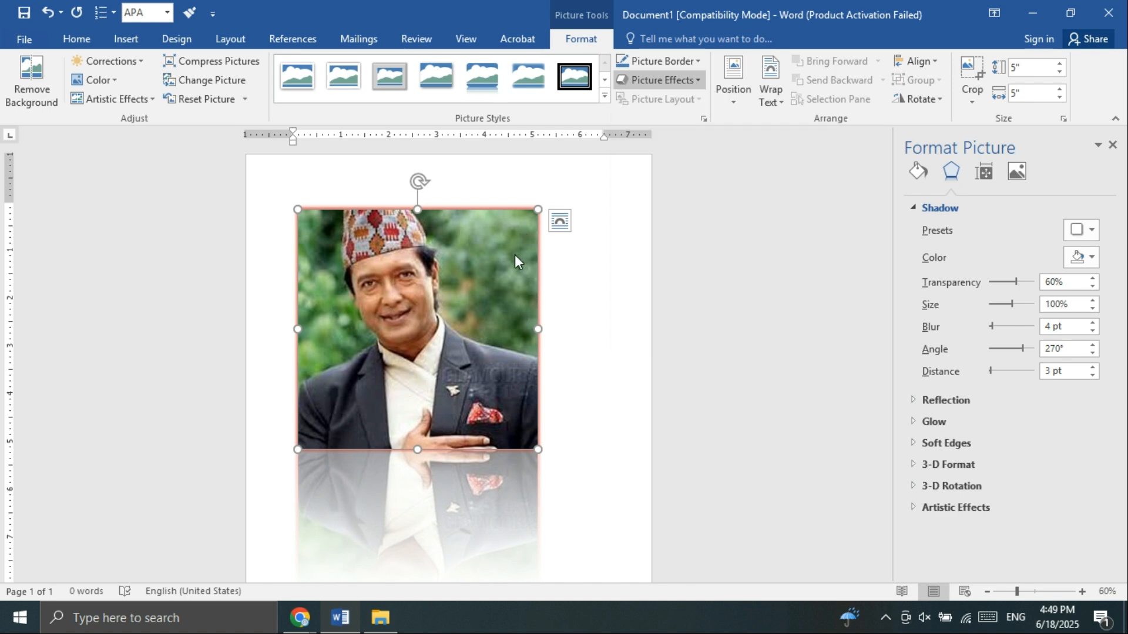
# Step: Remove the shadow and the reflection from the picture
pyautogui.click(646, 81)
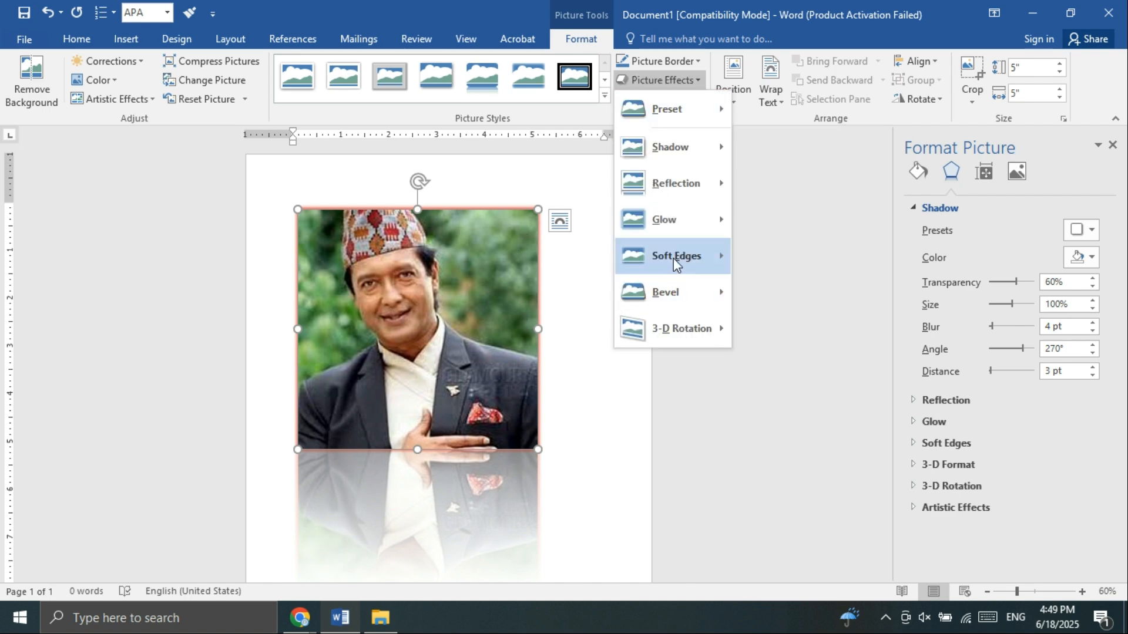
pyautogui.click(658, 79)
pyautogui.click(663, 81)
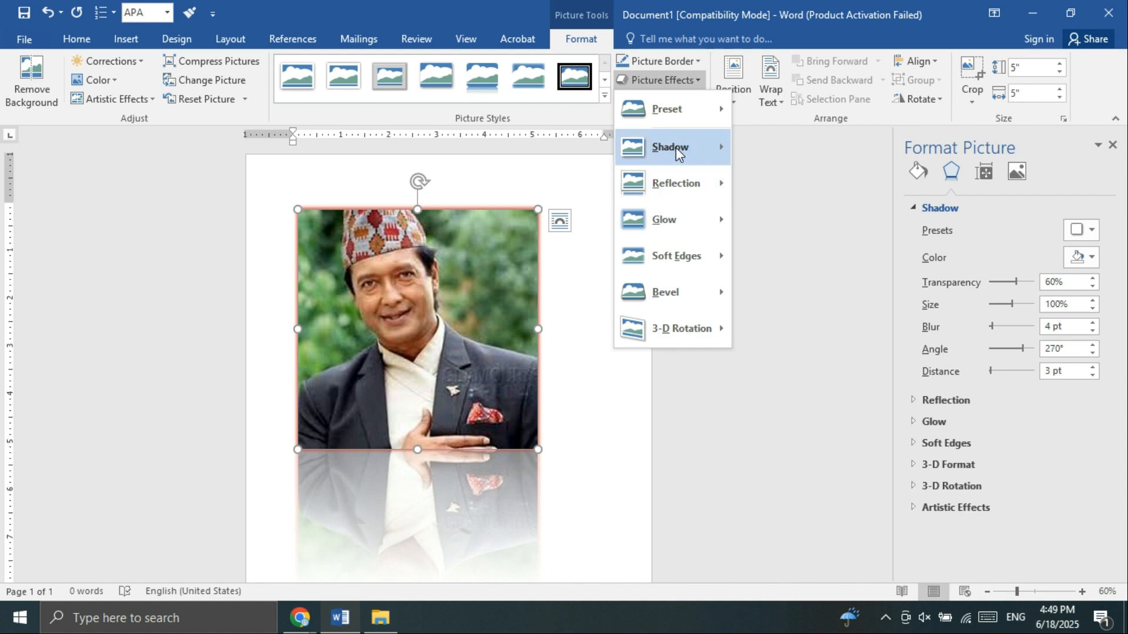
pyautogui.moveTo(675, 148)
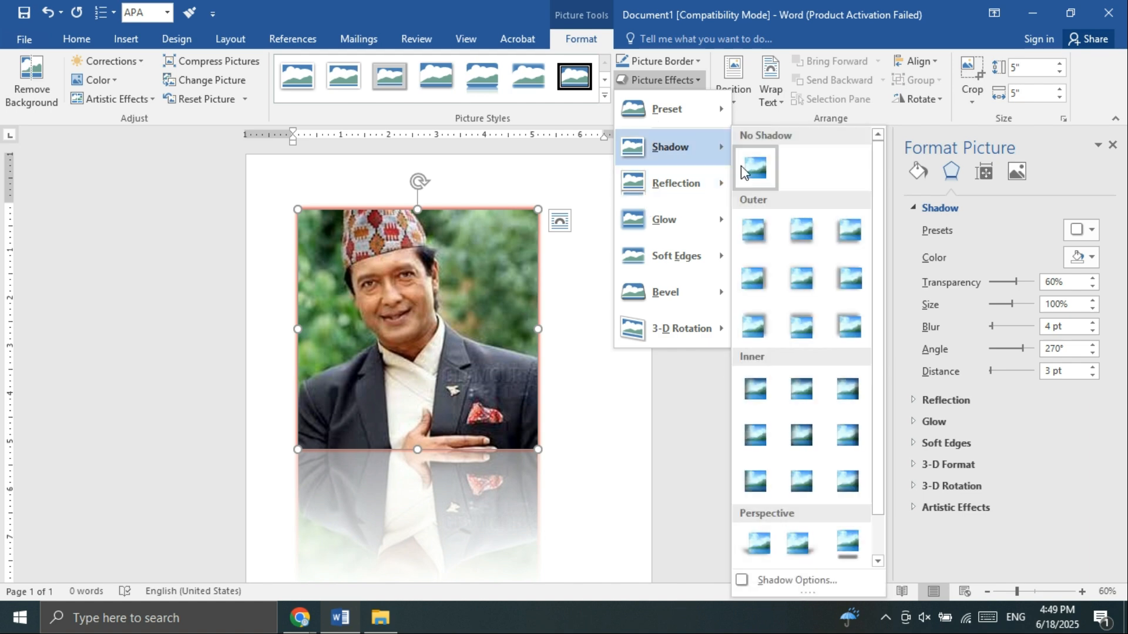
pyautogui.click(756, 169)
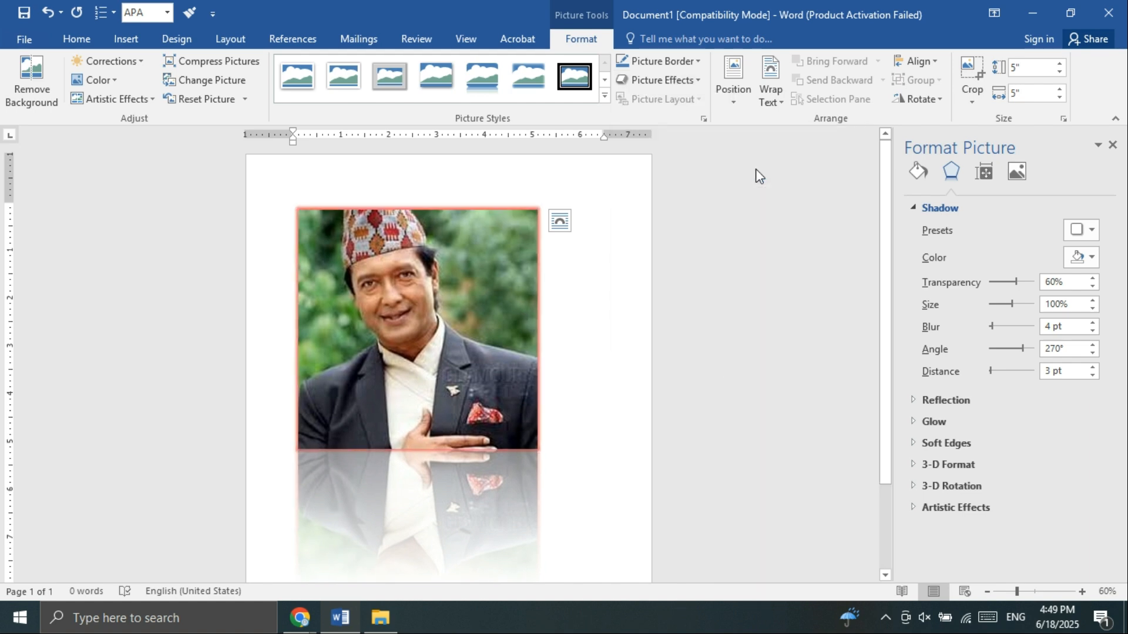
pyautogui.click(664, 80)
pyautogui.moveTo(685, 195)
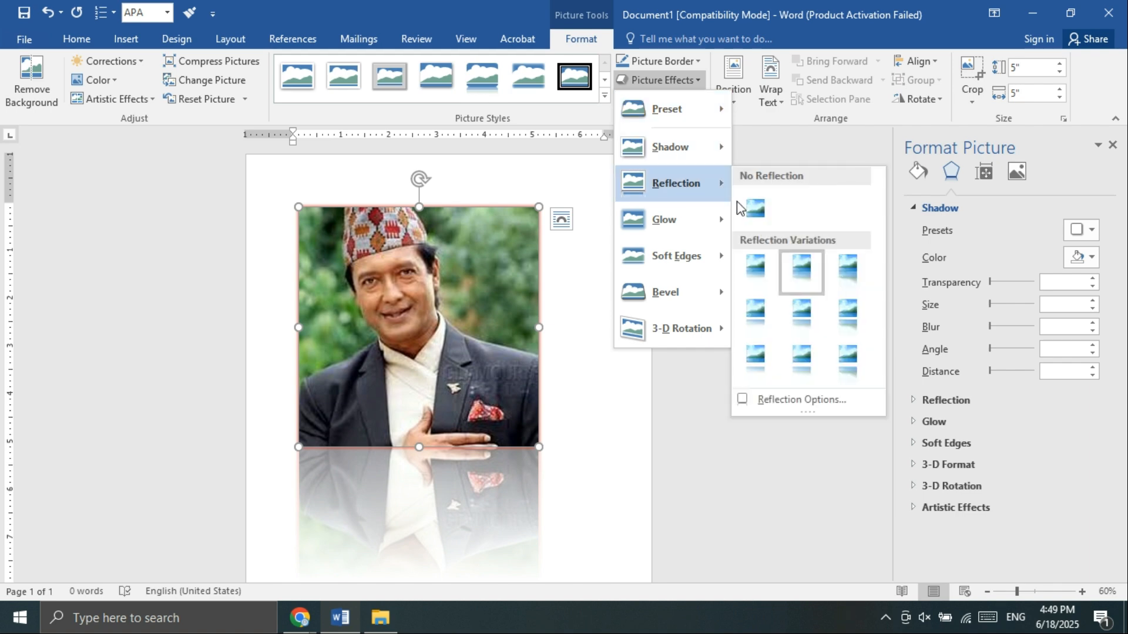
pyautogui.click(755, 208)
# Step: Remove the picture's glow and set its 3-D rotation to No Rotation
pyautogui.click(675, 78)
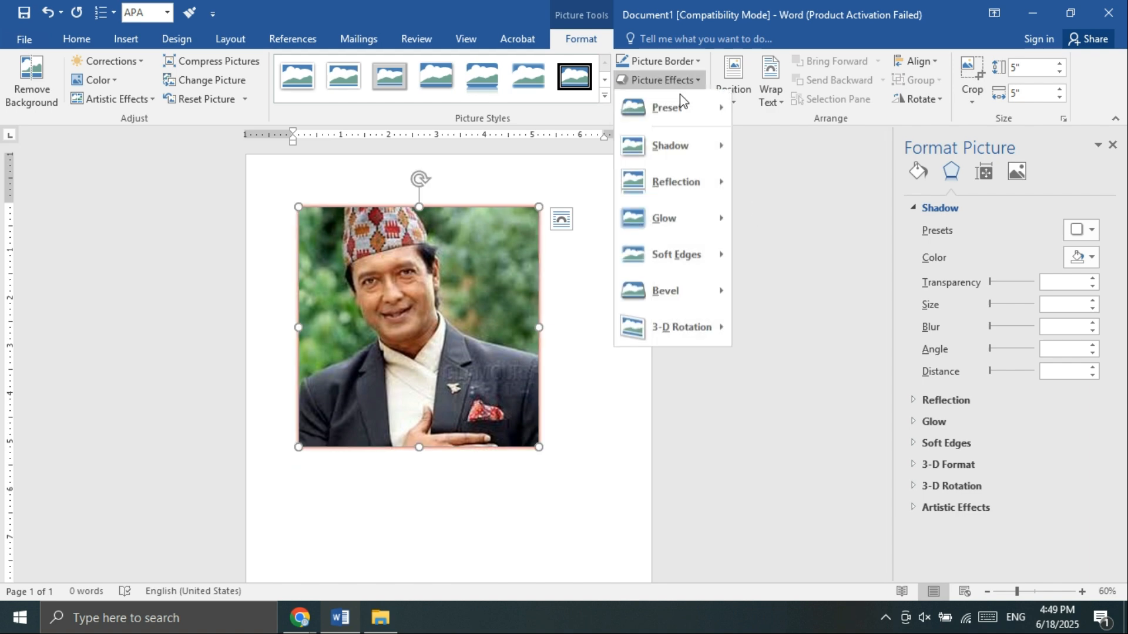
pyautogui.moveTo(675, 216)
pyautogui.click(763, 250)
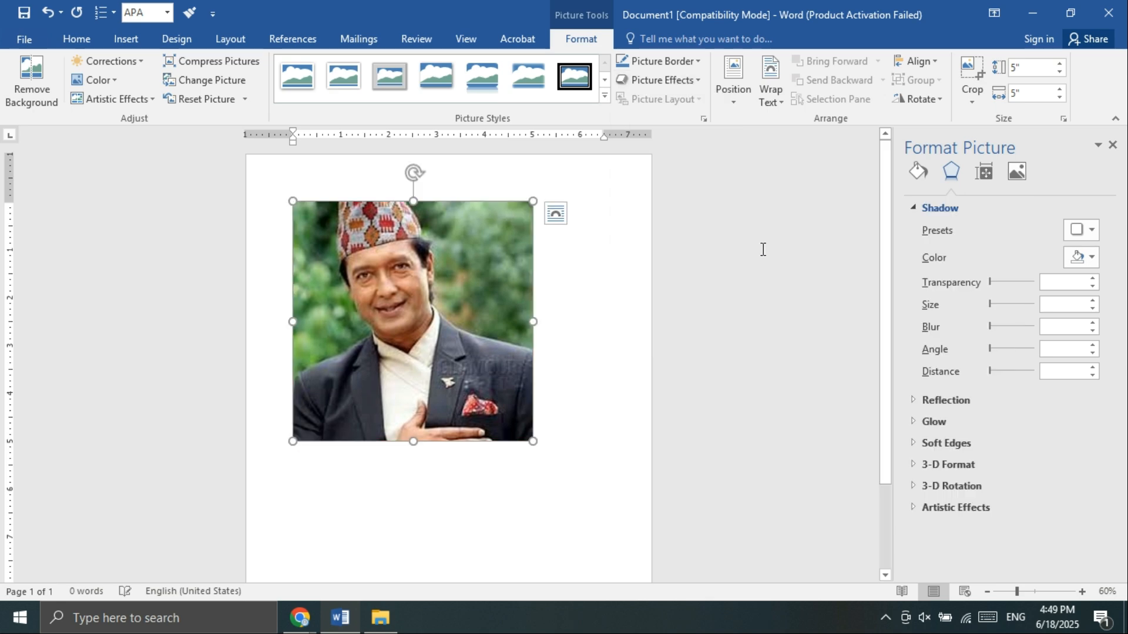
pyautogui.click(662, 80)
pyautogui.moveTo(675, 327)
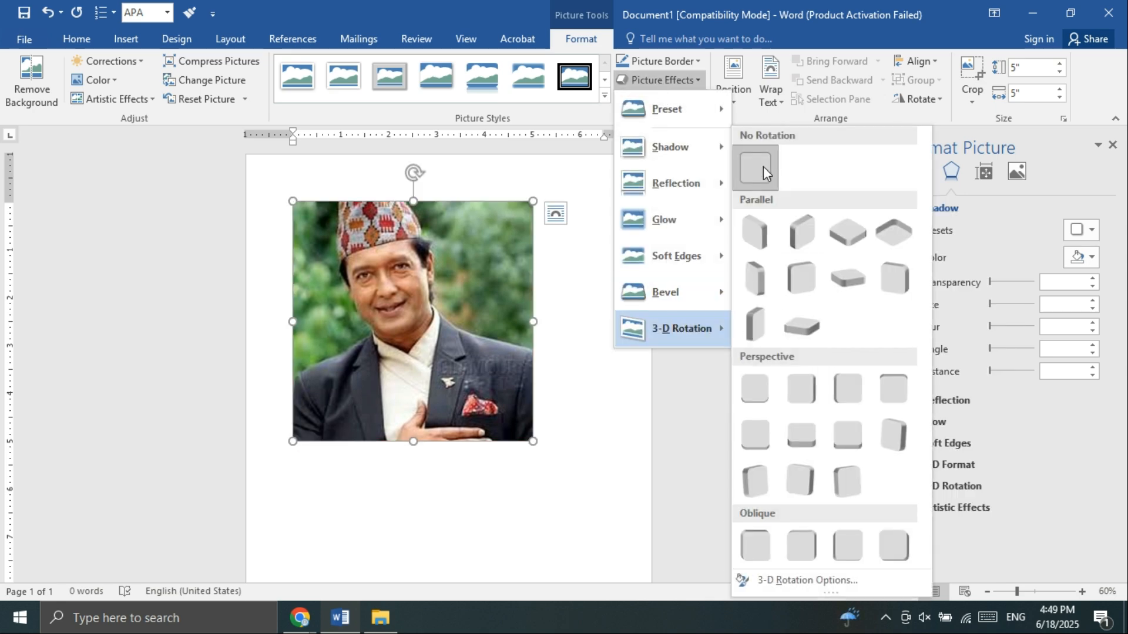
pyautogui.click(763, 167)
# Step: Apply a standard red border to the picture
pyautogui.click(643, 62)
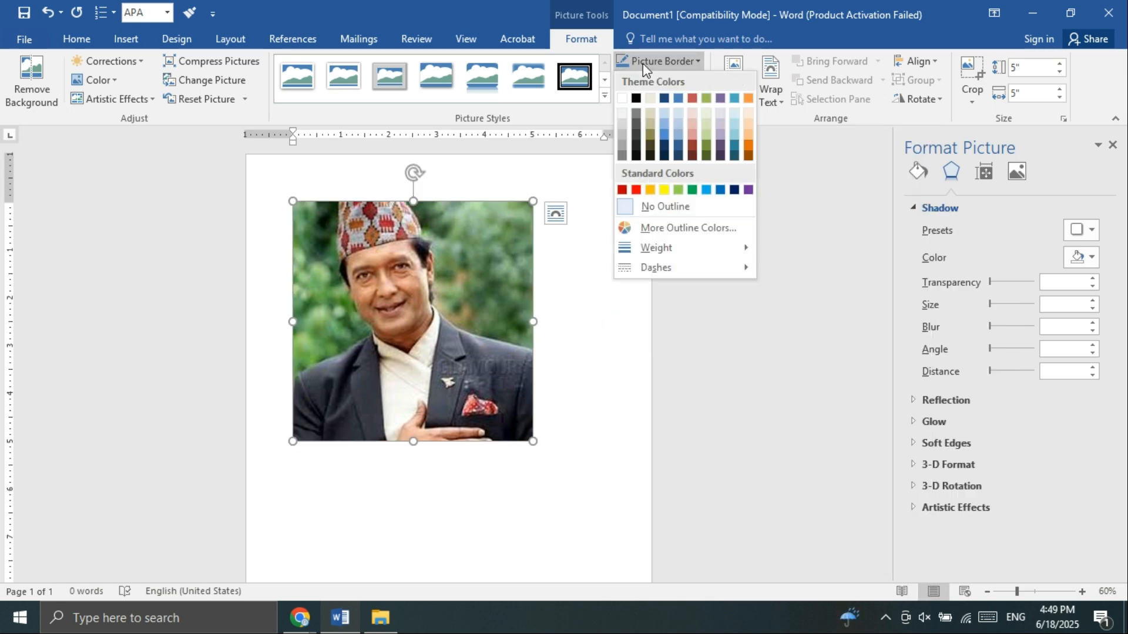
pyautogui.click(642, 63)
pyautogui.keyDown('ctrl'); pyautogui.scroll(3, 512, 347); pyautogui.keyUp('ctrl')
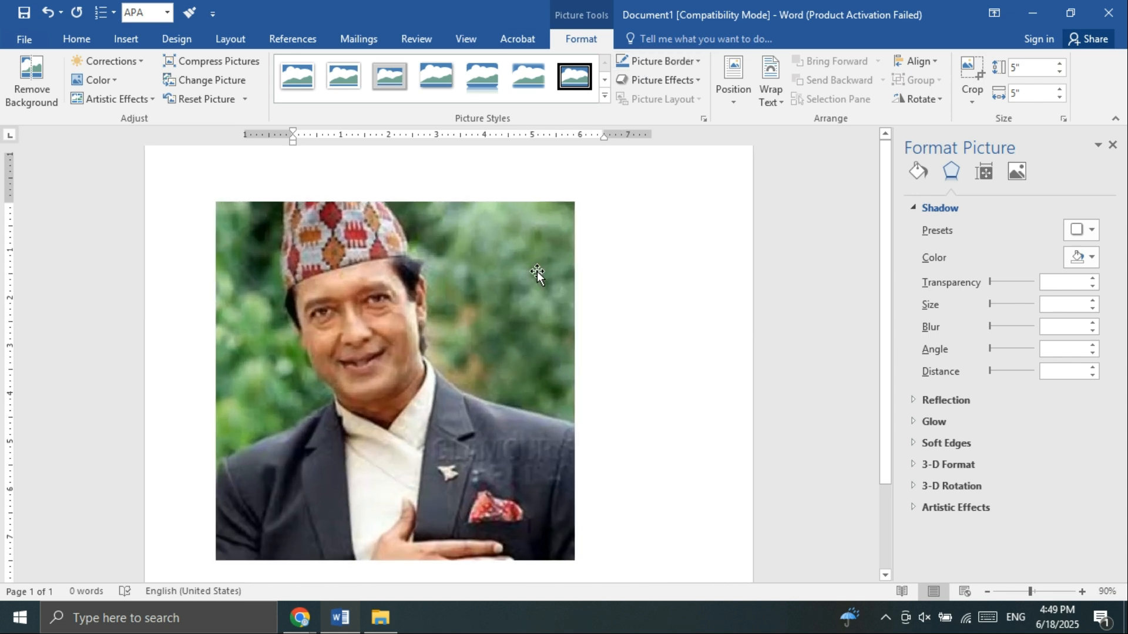
pyautogui.click(563, 198)
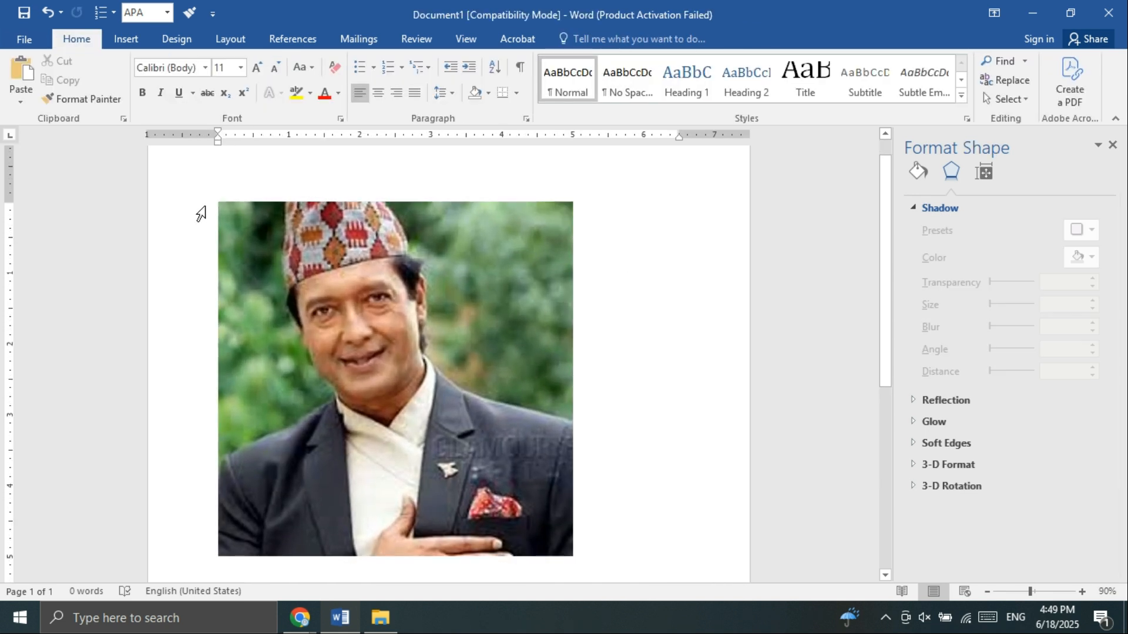
pyautogui.keyDown('ctrl'); pyautogui.scroll(-1, 593, 454); pyautogui.keyUp('ctrl')
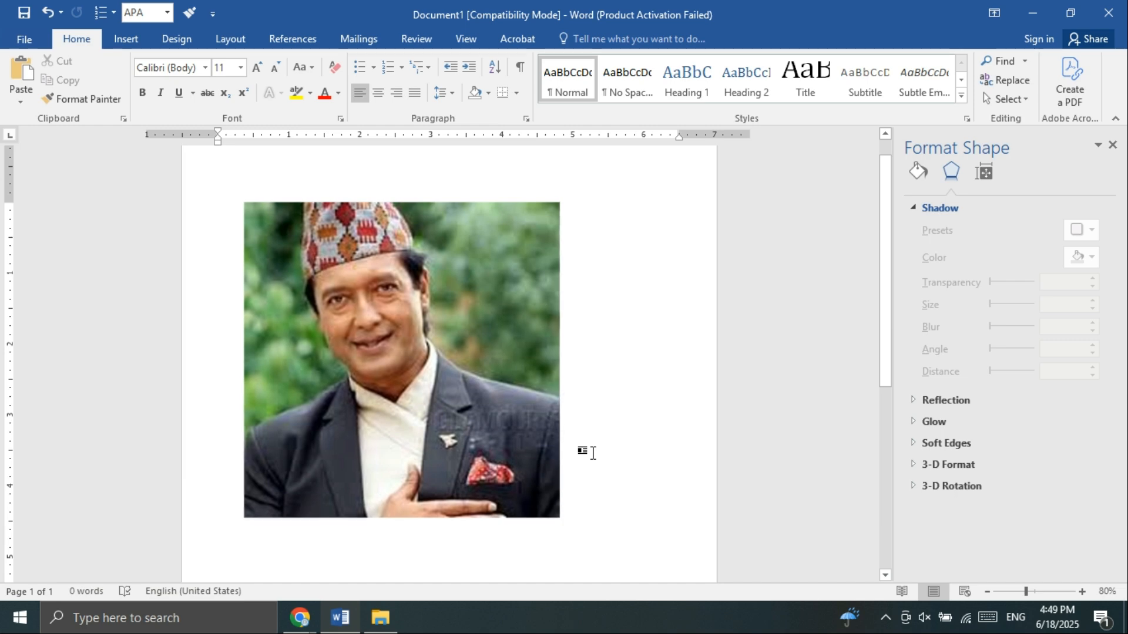
pyautogui.click(467, 319)
pyautogui.click(581, 39)
pyautogui.click(693, 63)
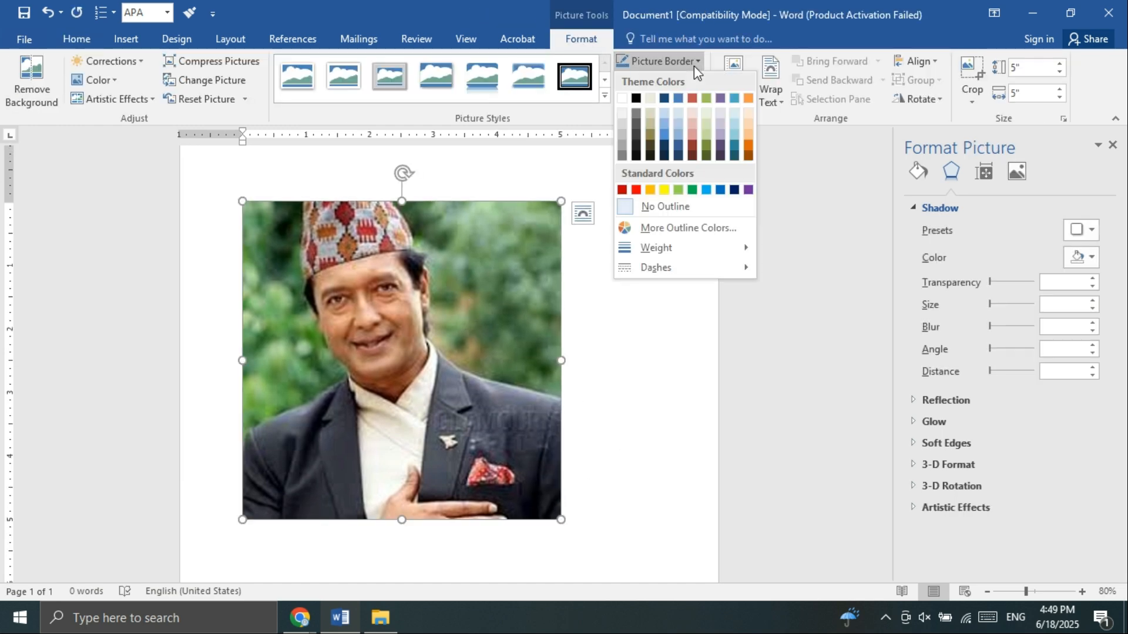
pyautogui.click(636, 190)
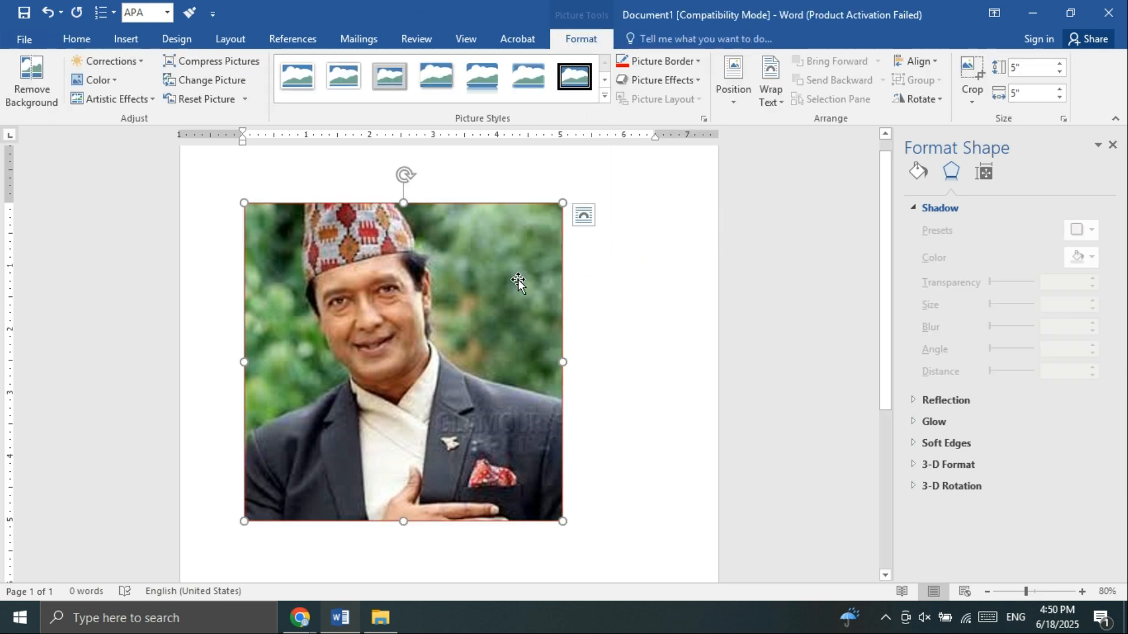
# Step: Increase the weight of the red border to a much thicker line from the preset weights
pyautogui.click(679, 59)
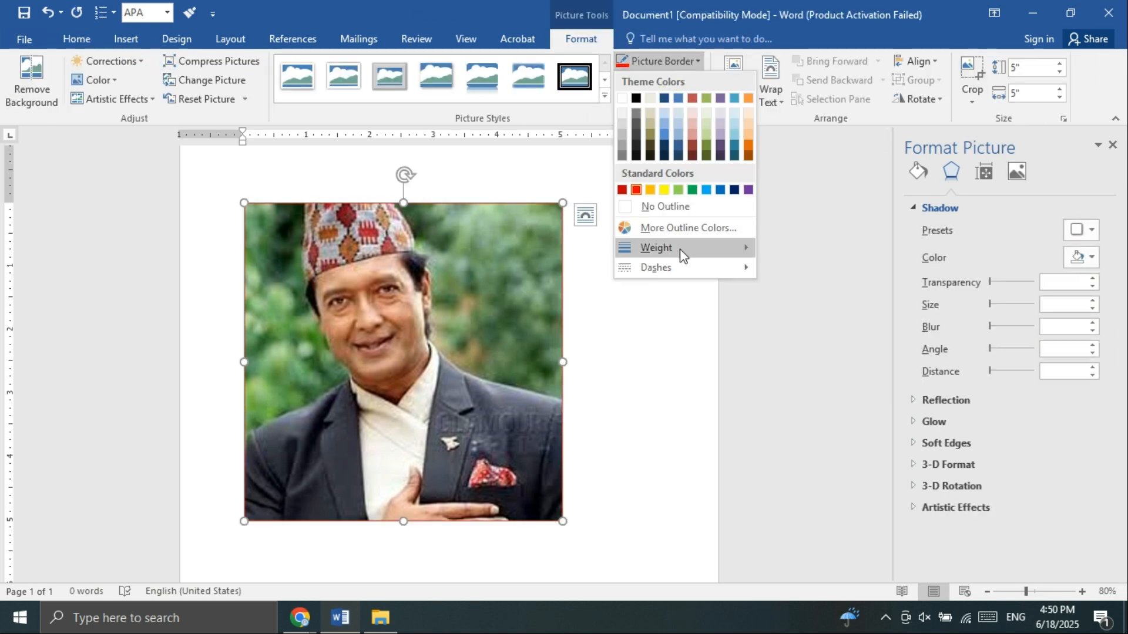
pyautogui.moveTo(682, 253)
pyautogui.click(834, 394)
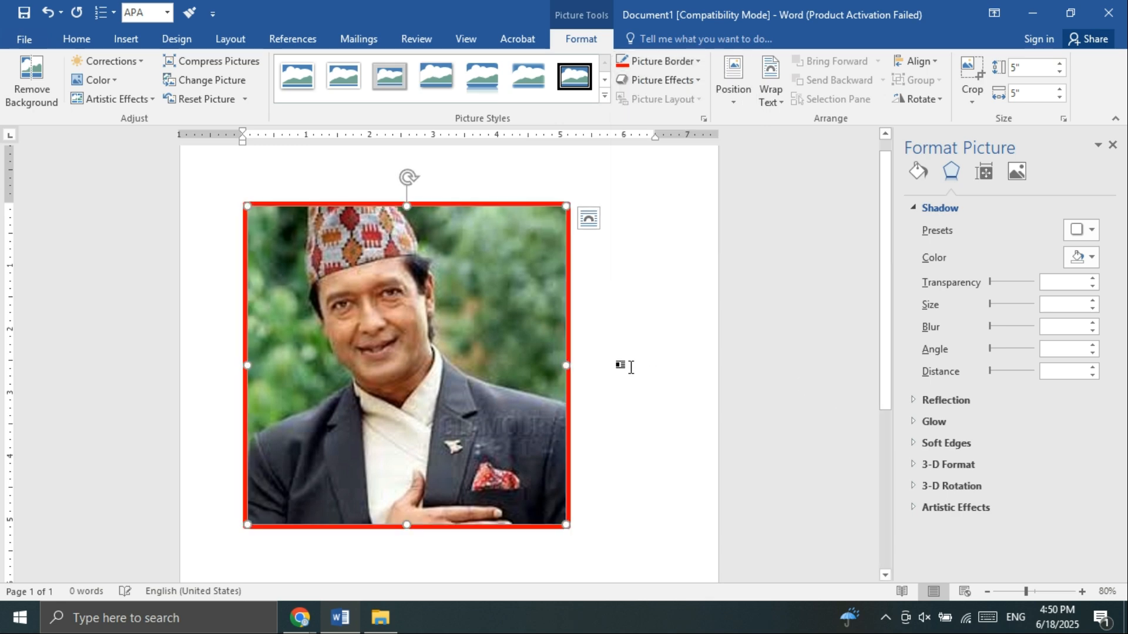
pyautogui.click(631, 368)
pyautogui.click(460, 322)
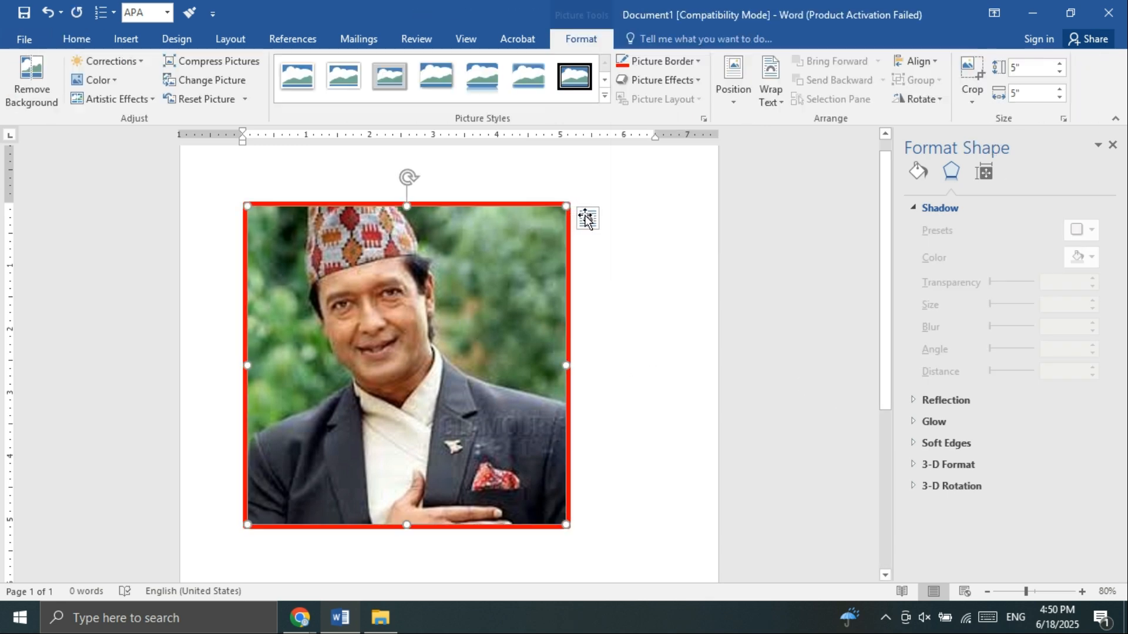
# Step: Change the picture's border to the long-dash line style
pyautogui.click(658, 61)
pyautogui.moveTo(676, 266)
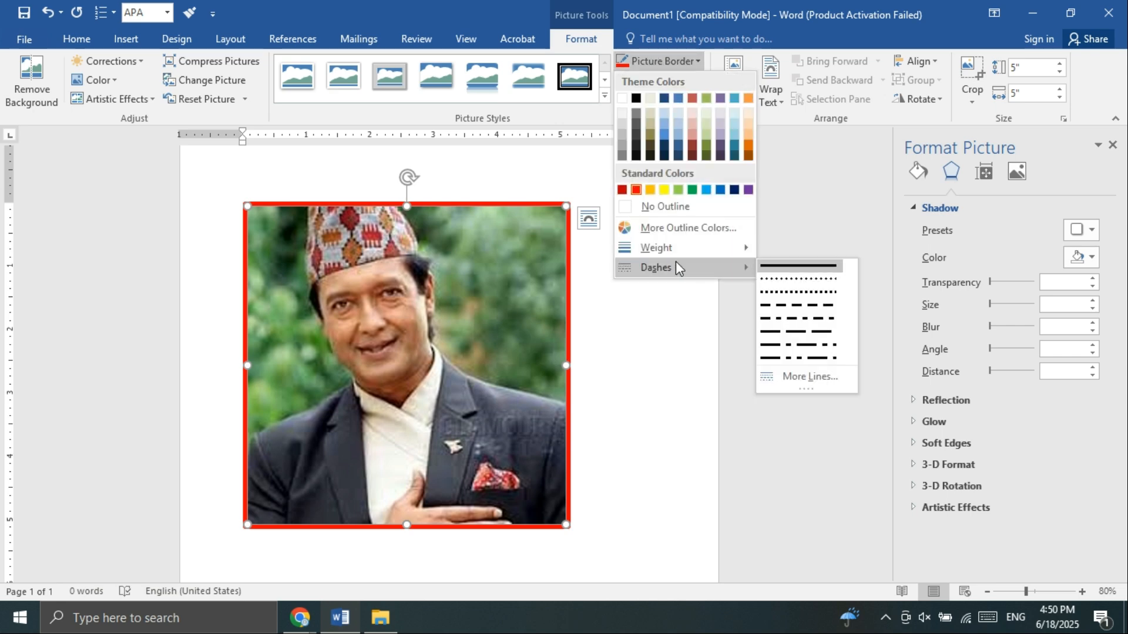
pyautogui.click(791, 334)
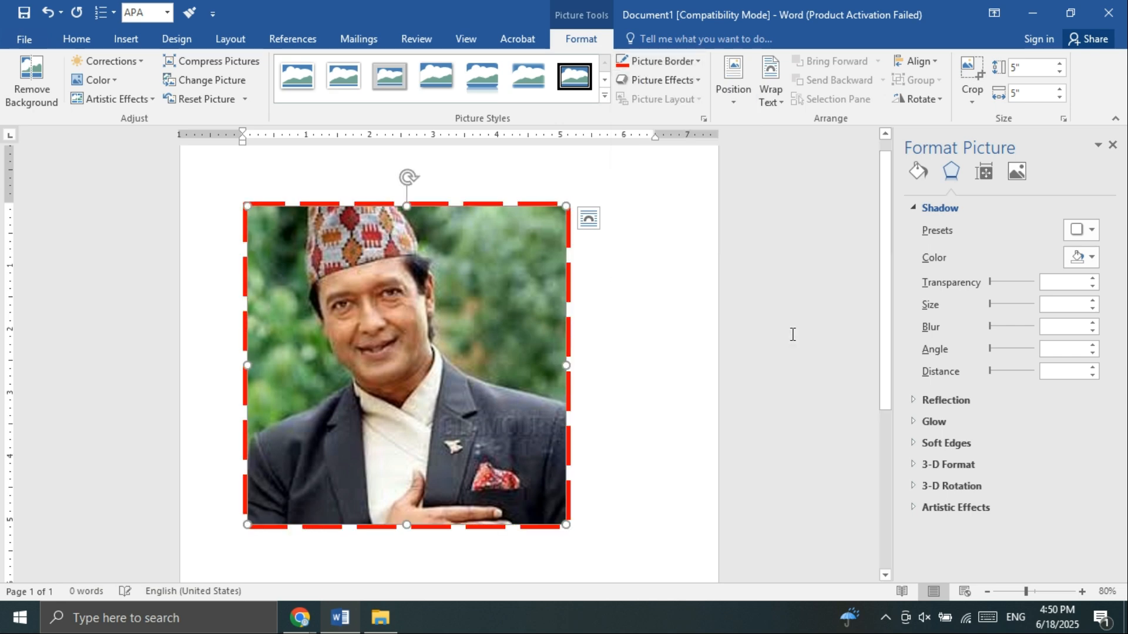
# Step: Set the picture's border back to a solid line
pyautogui.click(646, 61)
pyautogui.click(526, 259)
pyautogui.click(658, 61)
pyautogui.moveTo(675, 279)
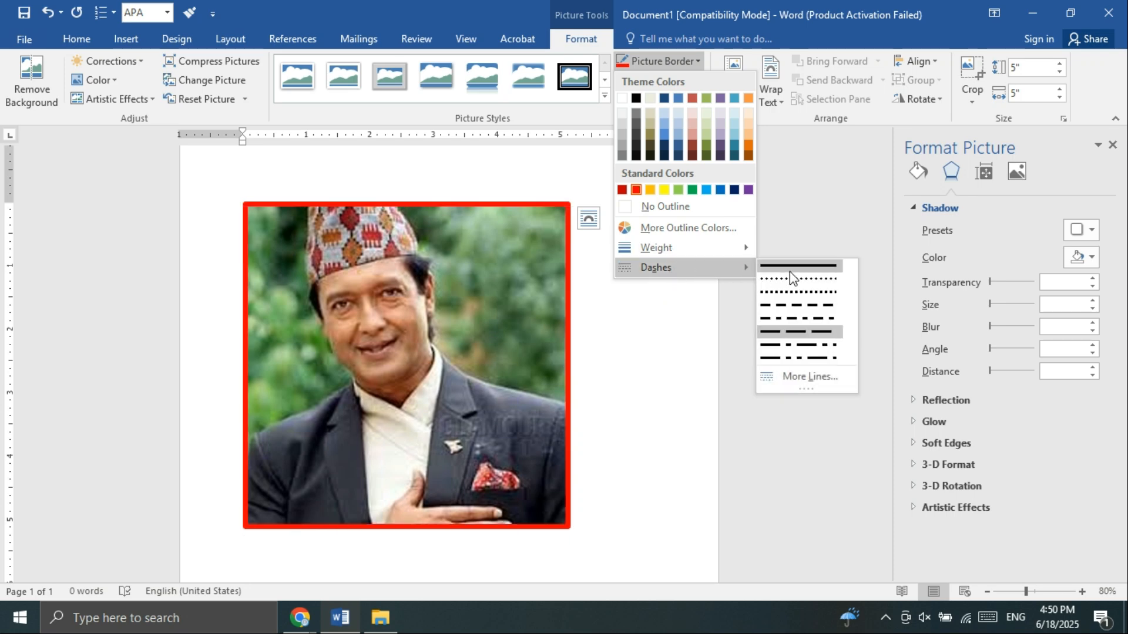
pyautogui.click(790, 271)
pyautogui.click(599, 275)
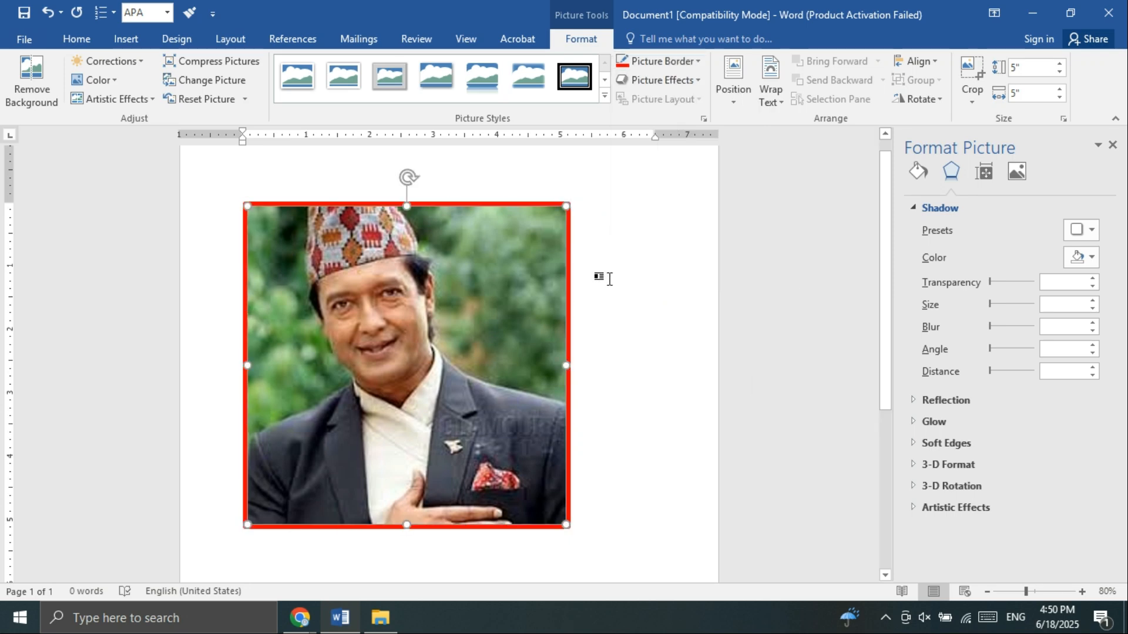
# Step: Remove the border from the picture by choosing No Outline
pyautogui.click(511, 272)
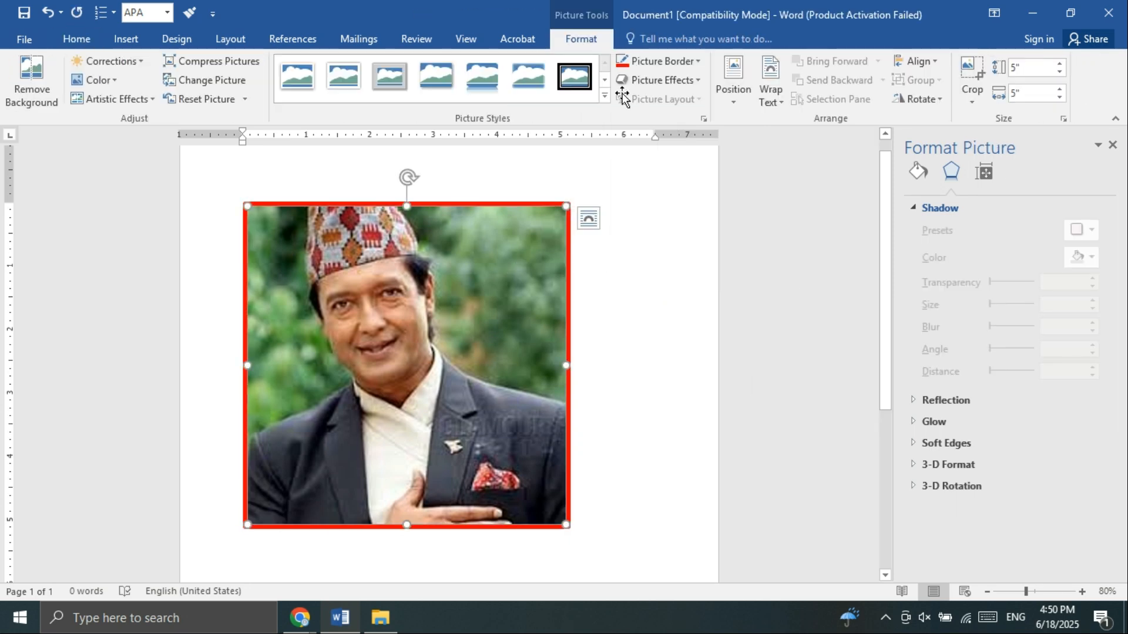
pyautogui.click(679, 64)
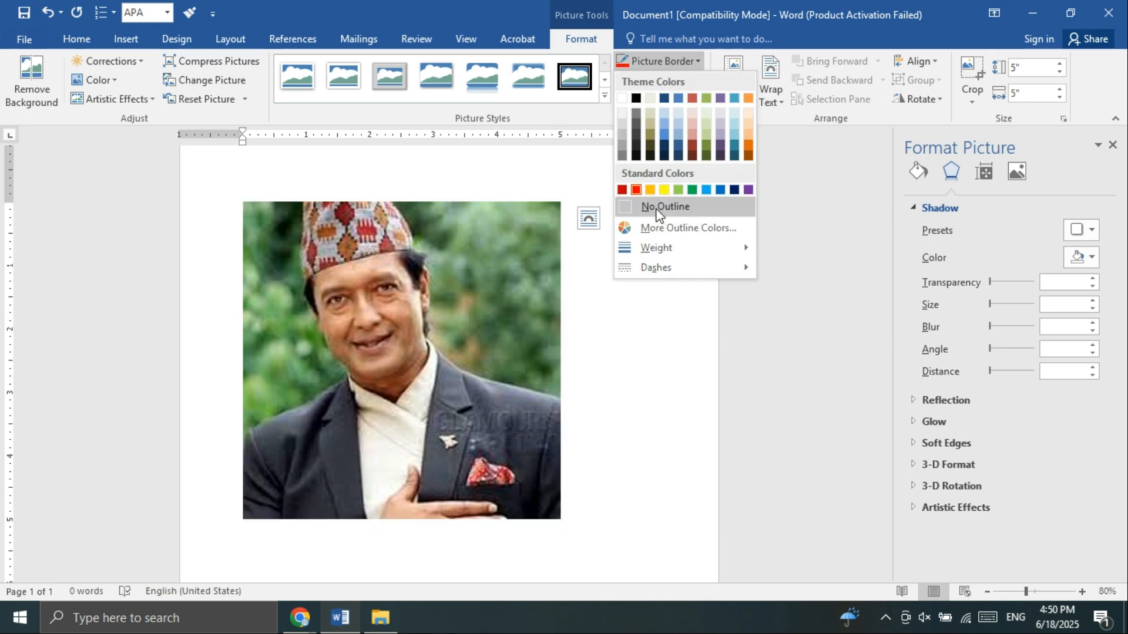
pyautogui.click(658, 209)
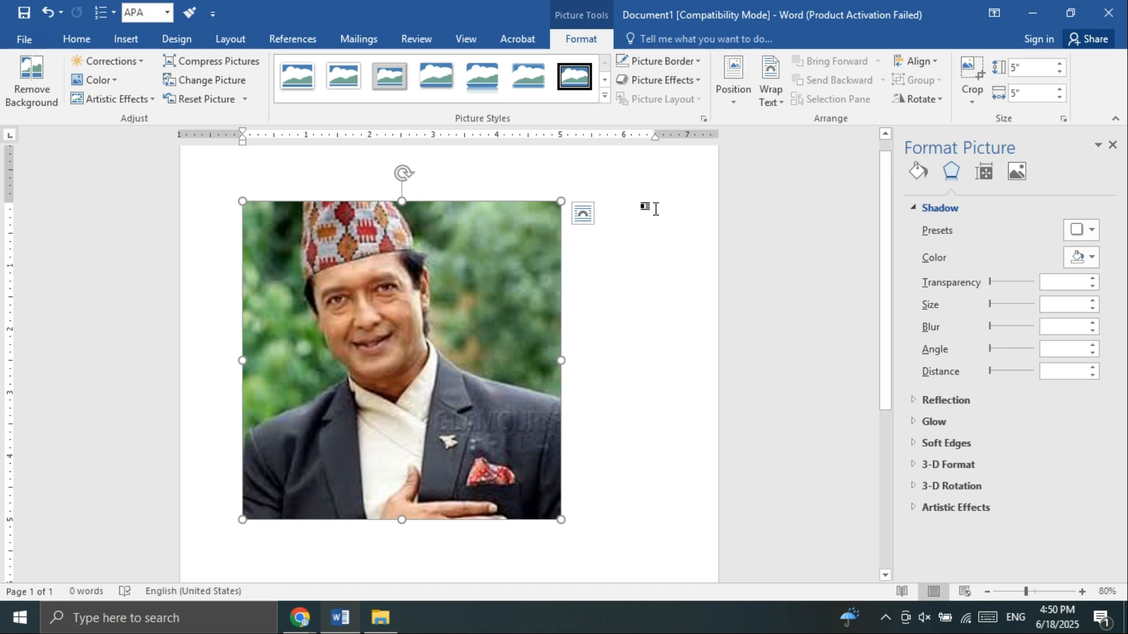
# Step: Try the double black frame picture style, and replace it with the soft-edged rectangle style
pyautogui.click(604, 97)
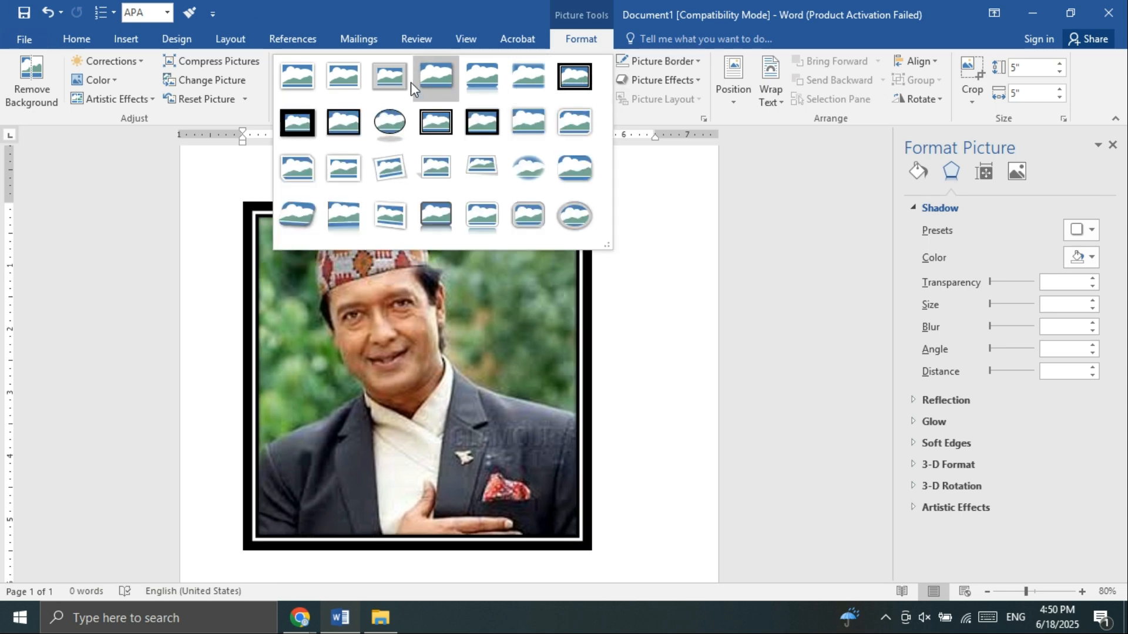
pyautogui.click(575, 76)
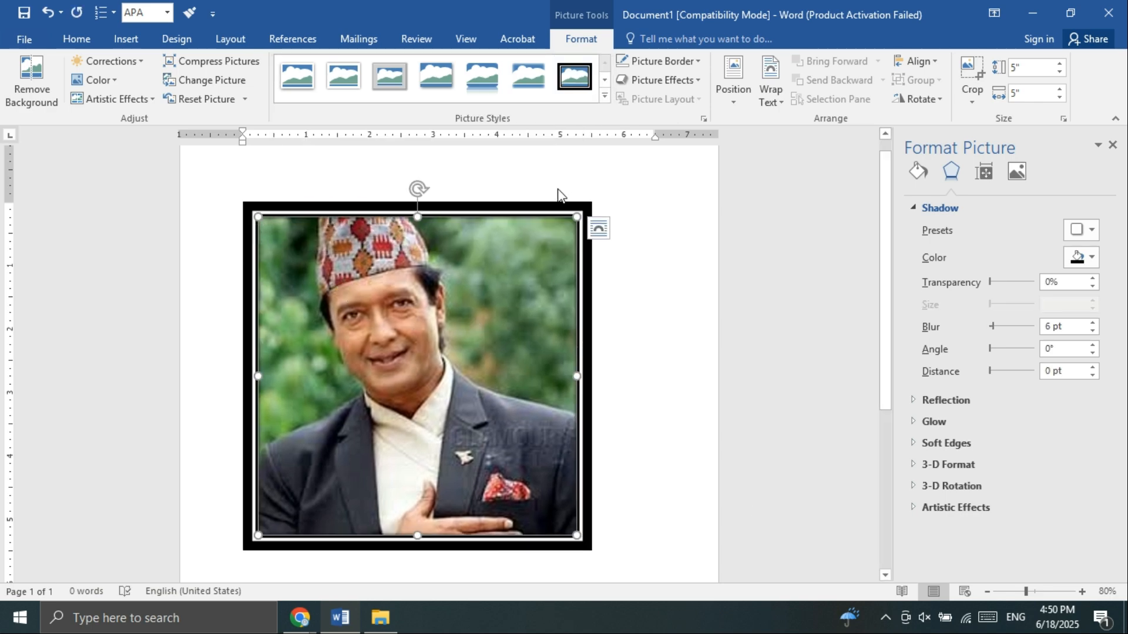
pyautogui.click(534, 77)
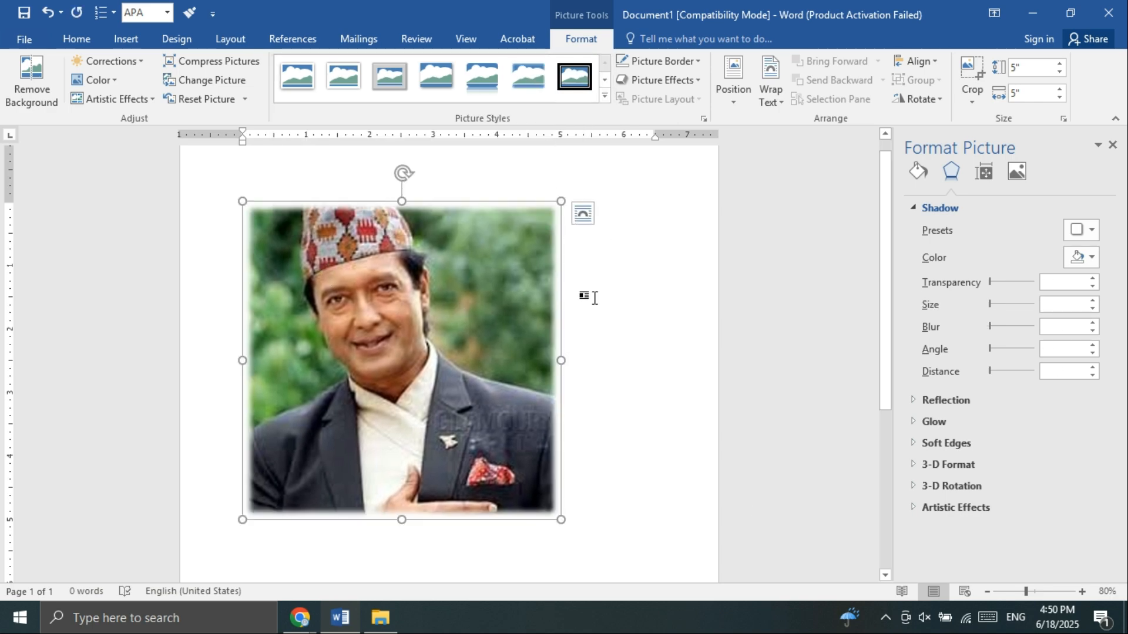
# Step: Apply the black-bordered beveled oval picture style with a shadow beneath to the portrait
pyautogui.click(591, 247)
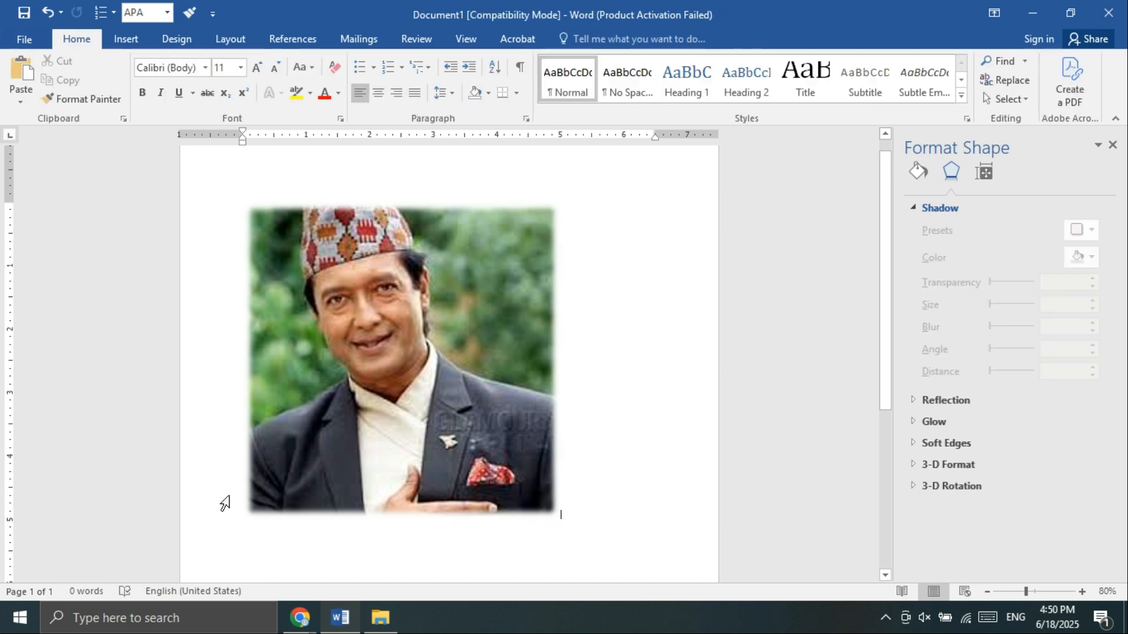
pyautogui.click(522, 357)
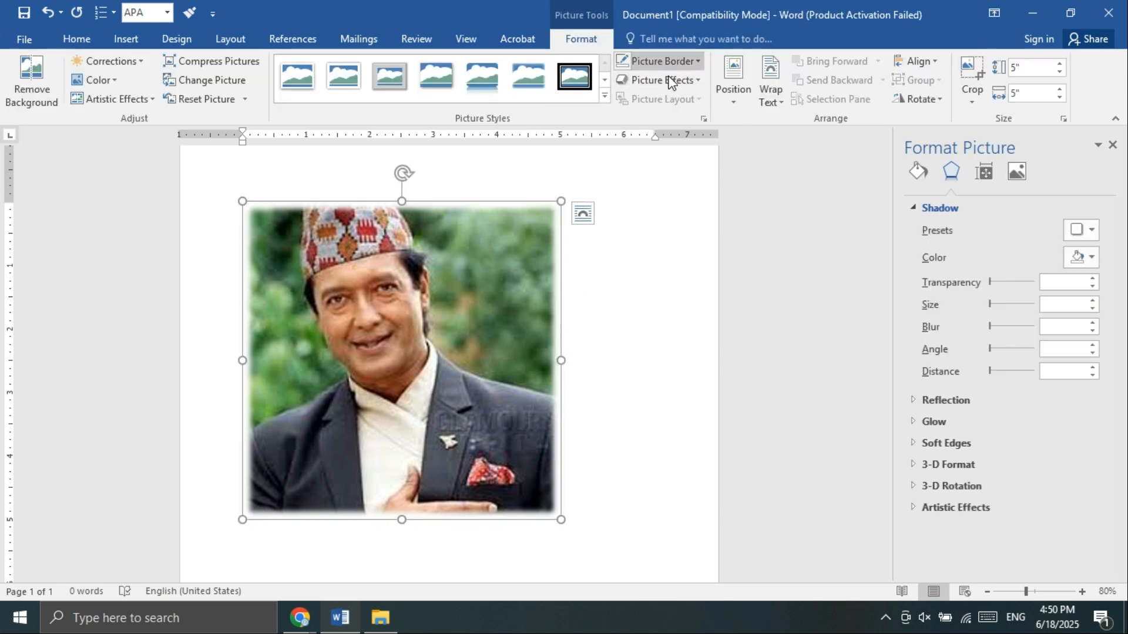
pyautogui.click(605, 97)
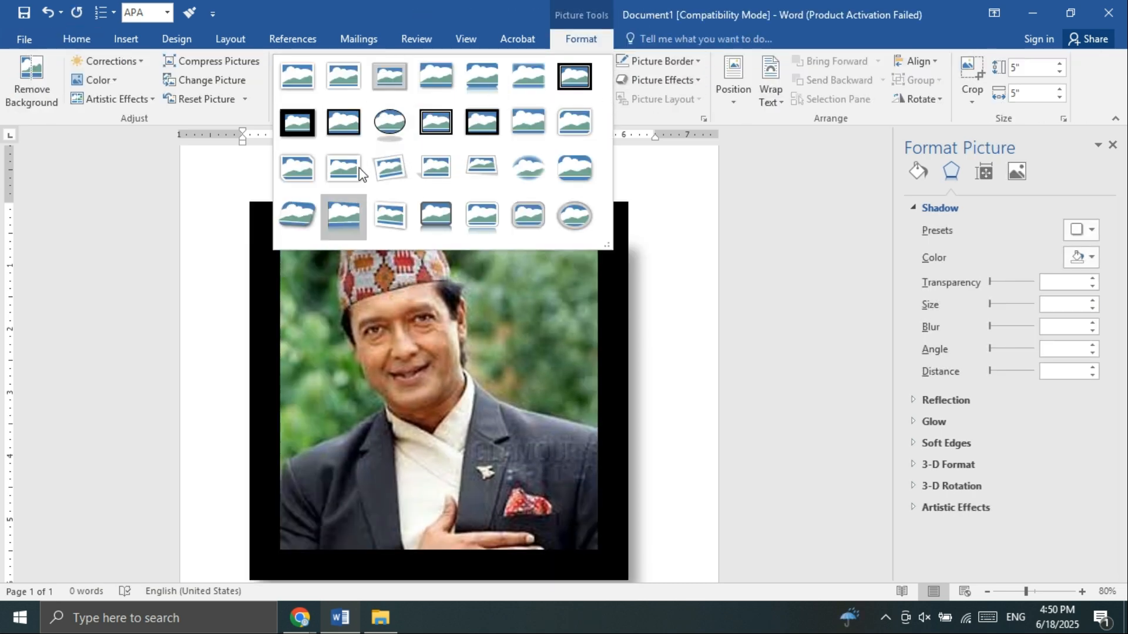
pyautogui.click(386, 128)
pyautogui.scroll(-1, 622, 382)
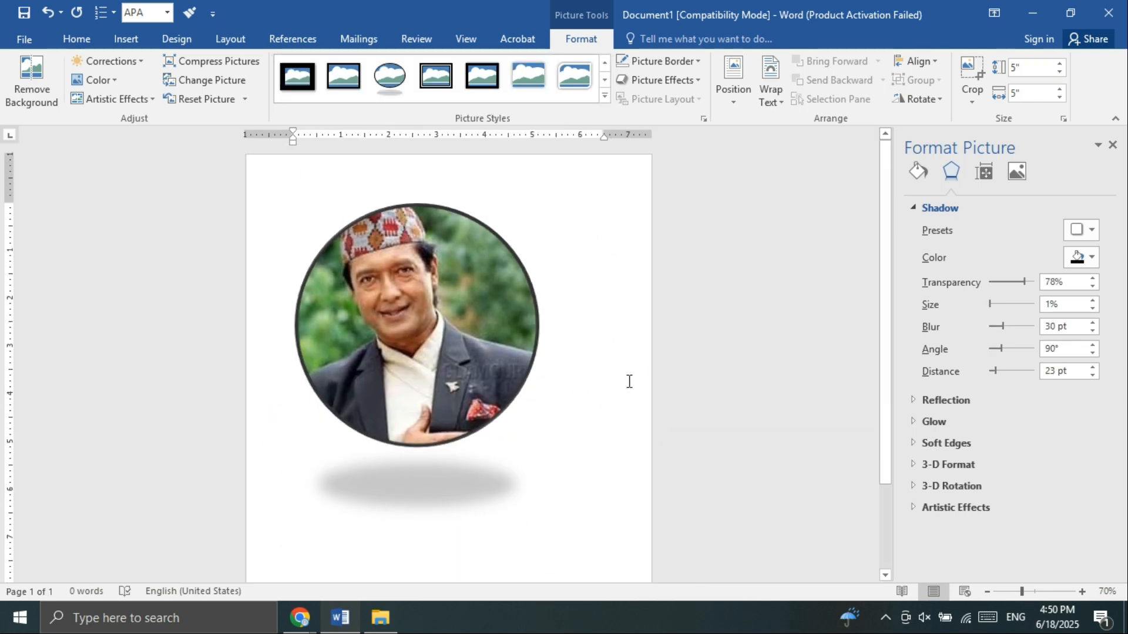
pyautogui.click(426, 396)
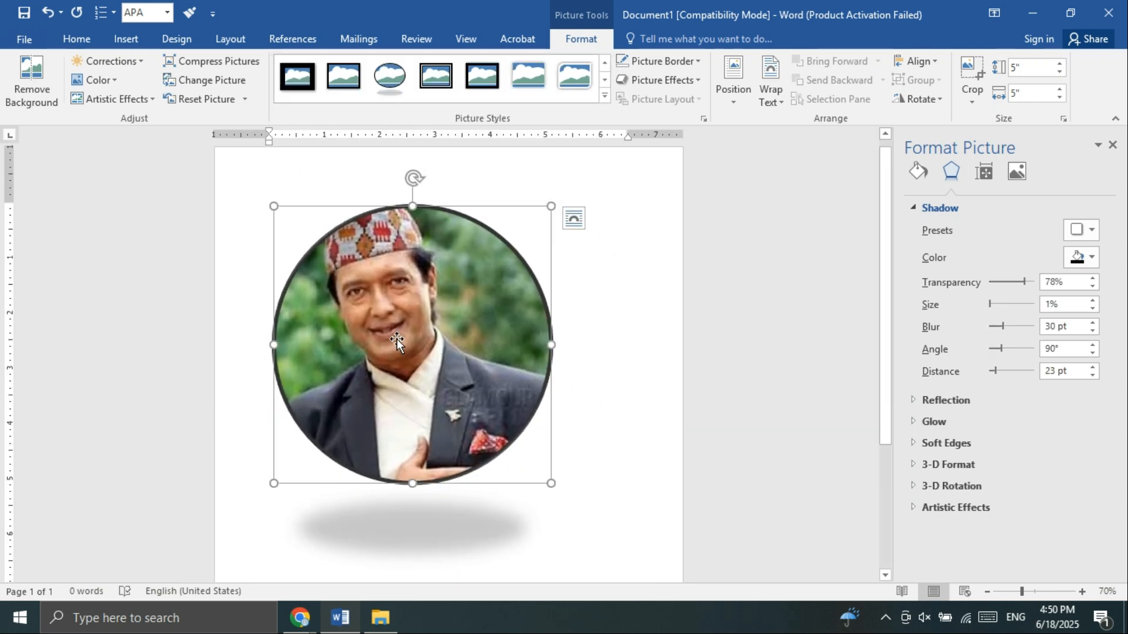
# Step: Try the metal oval picture style on the portrait, and replace it with a thin white-framed rectangle style
pyautogui.click(605, 97)
pyautogui.click(573, 217)
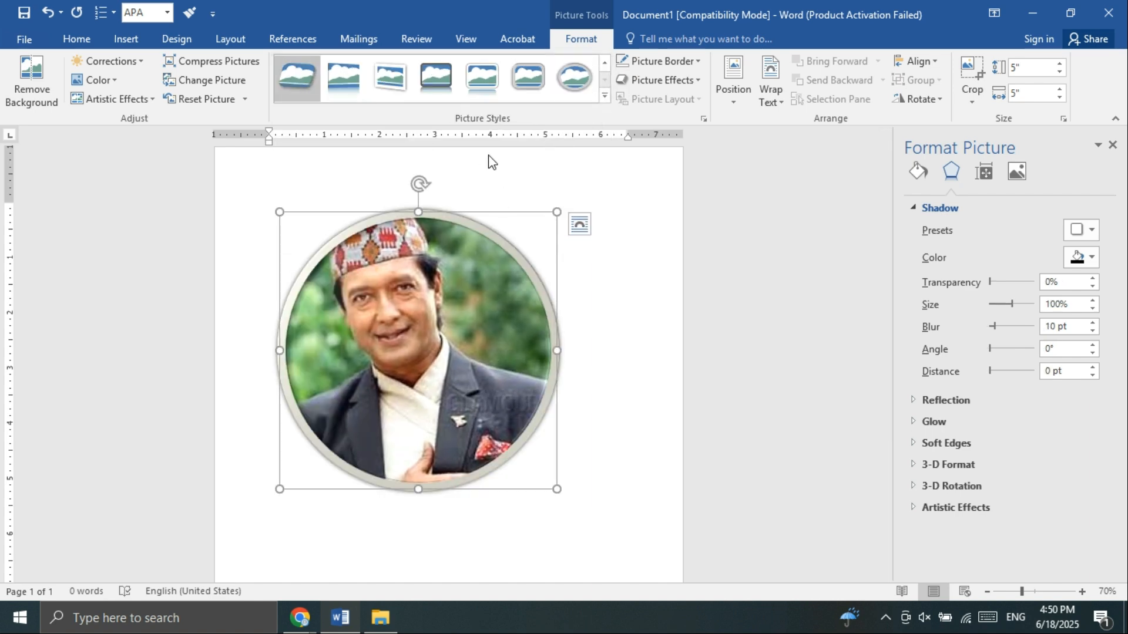
pyautogui.scroll(1, 492, 163)
pyautogui.click(606, 63)
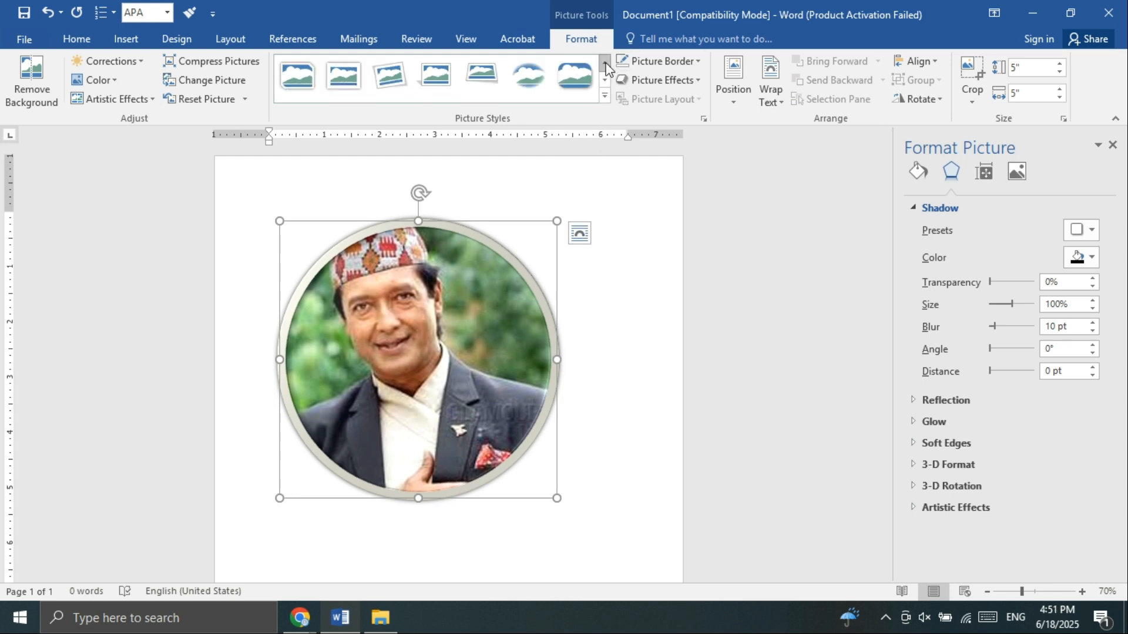
pyautogui.click(606, 63)
pyautogui.click(389, 75)
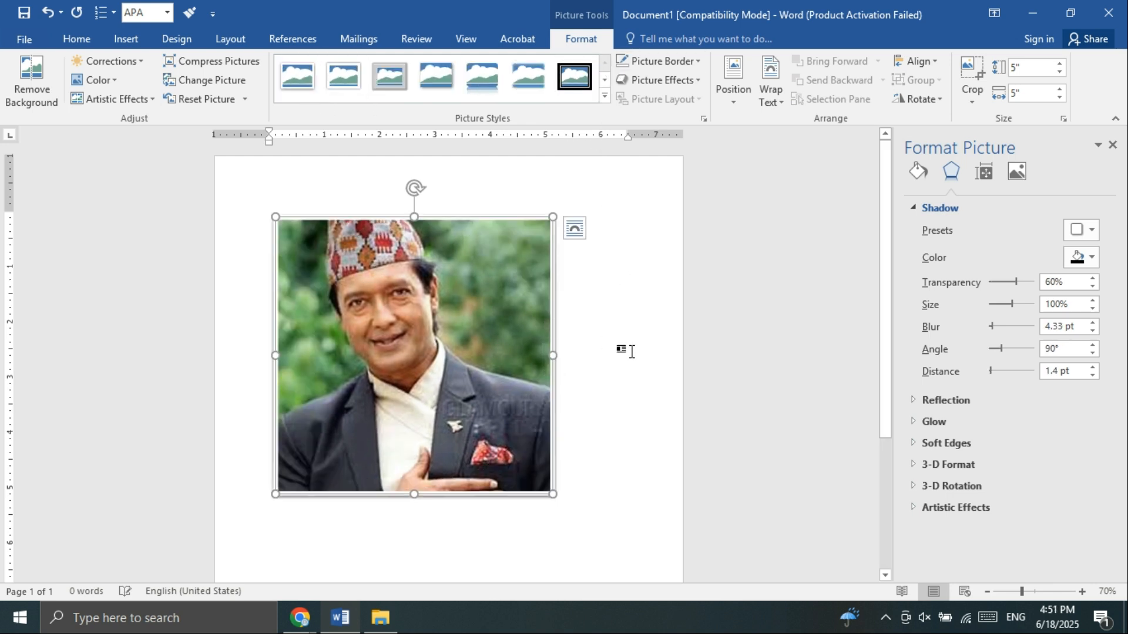
# Step: Undo the recent picture style changes back to the plain, unframed rectangular picture
pyautogui.hotkey('ctrl', 'z')
pyautogui.hotkey('ctrl', 'z')
pyautogui.hotkey('ctrl', 'z')
pyautogui.hotkey('ctrl', 'z')
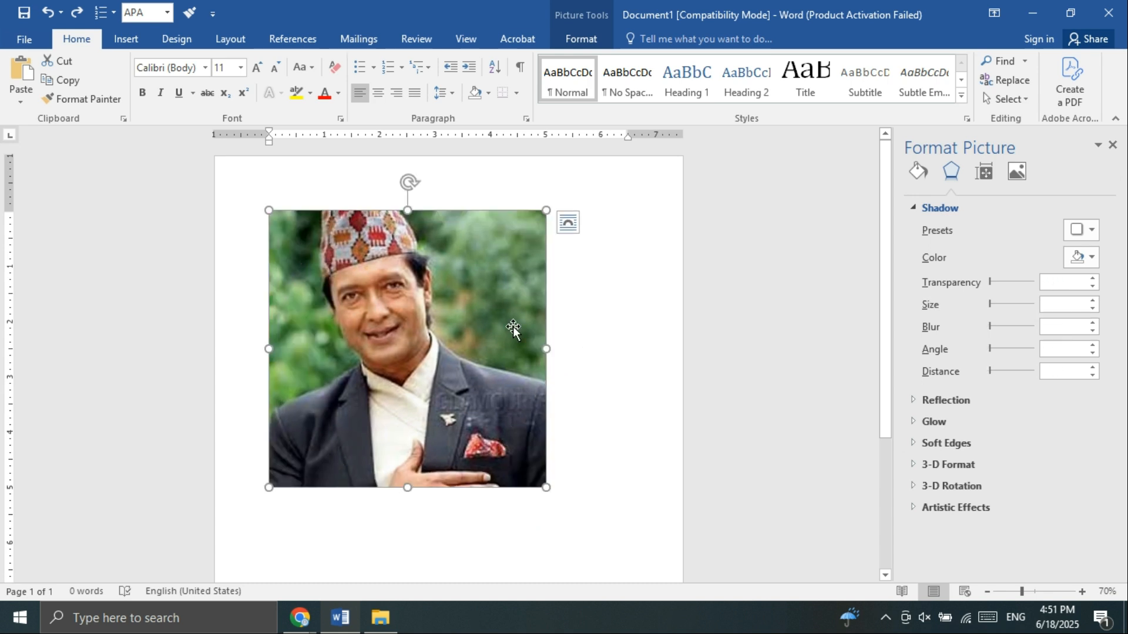
# Step: Try a dark and a brighter correction preset on the picture, ending with the 40% brightness and 20% contrast preset
pyautogui.click(581, 39)
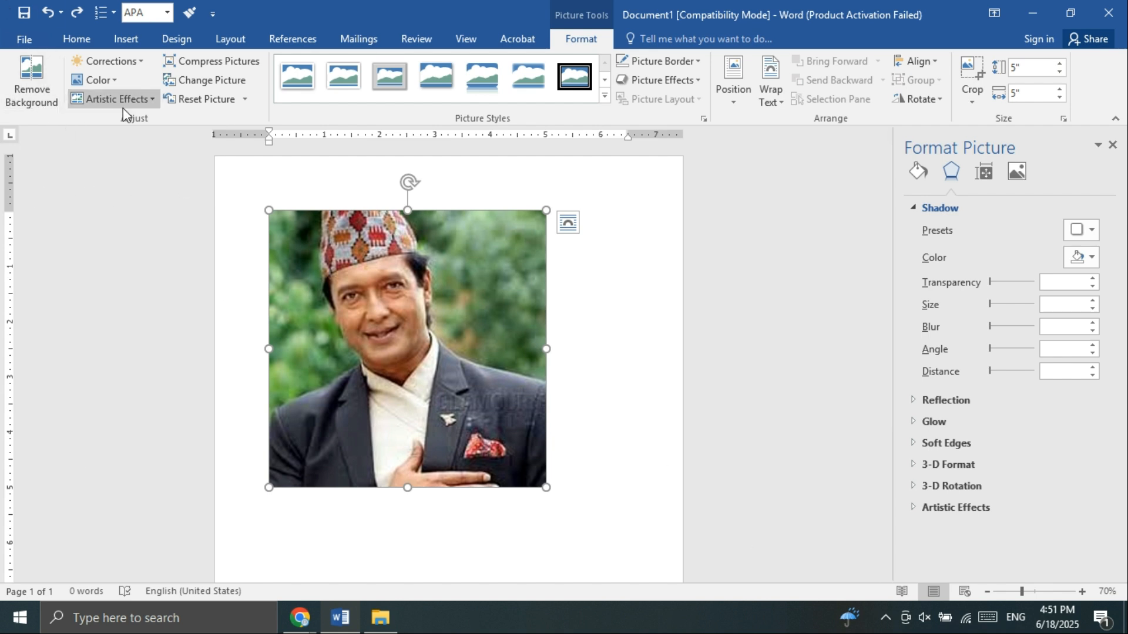
pyautogui.click(110, 61)
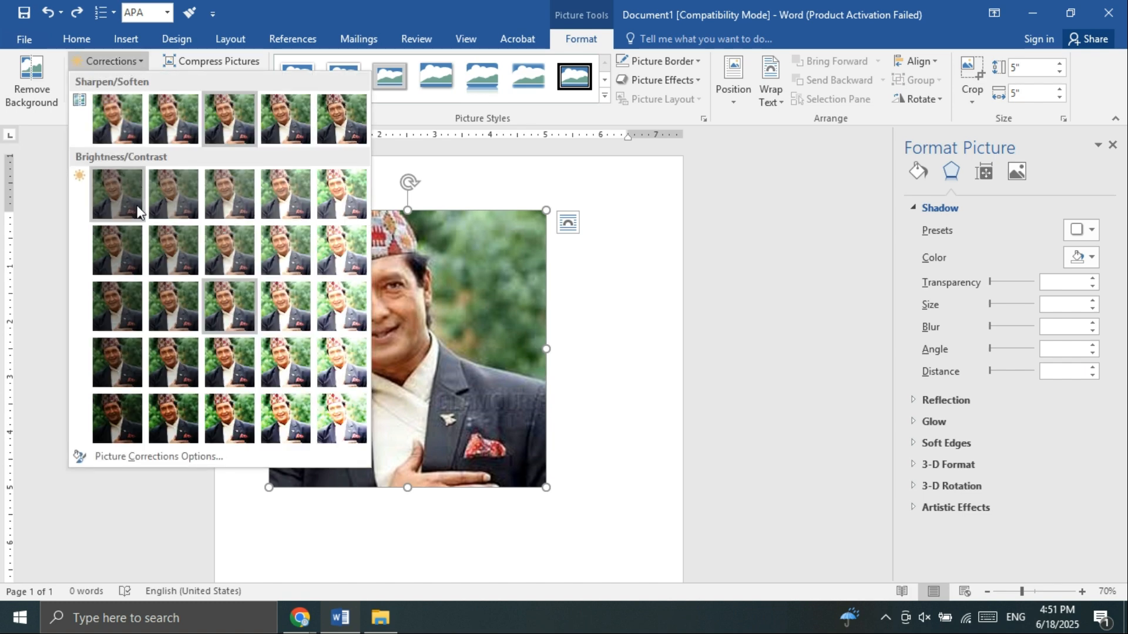
pyautogui.click(126, 199)
pyautogui.click(105, 61)
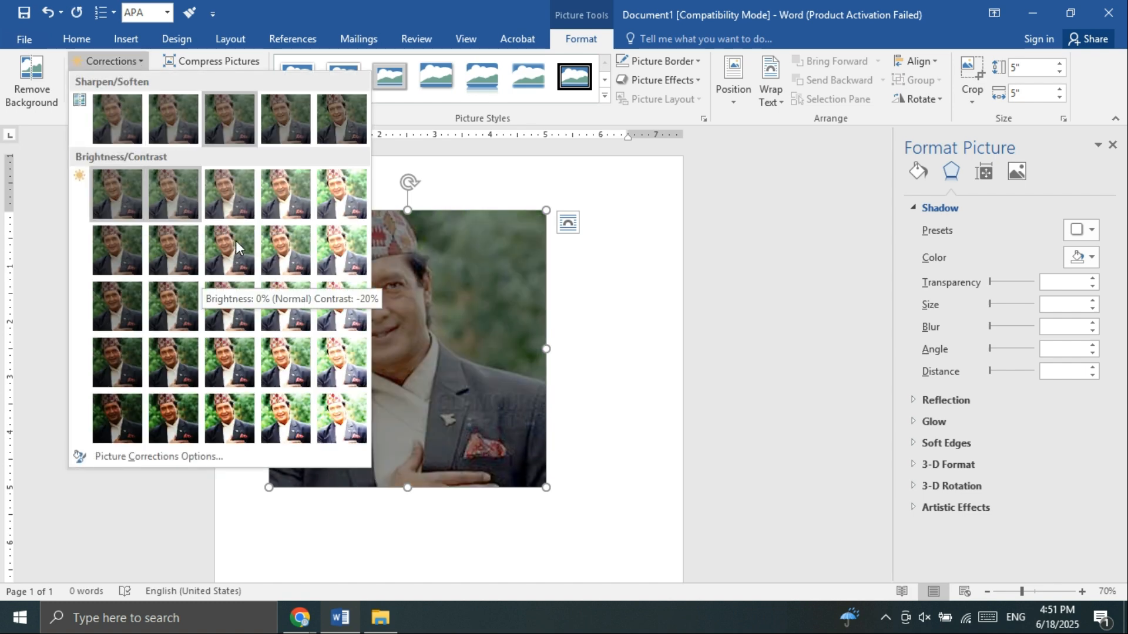
pyautogui.click(303, 371)
pyautogui.click(109, 61)
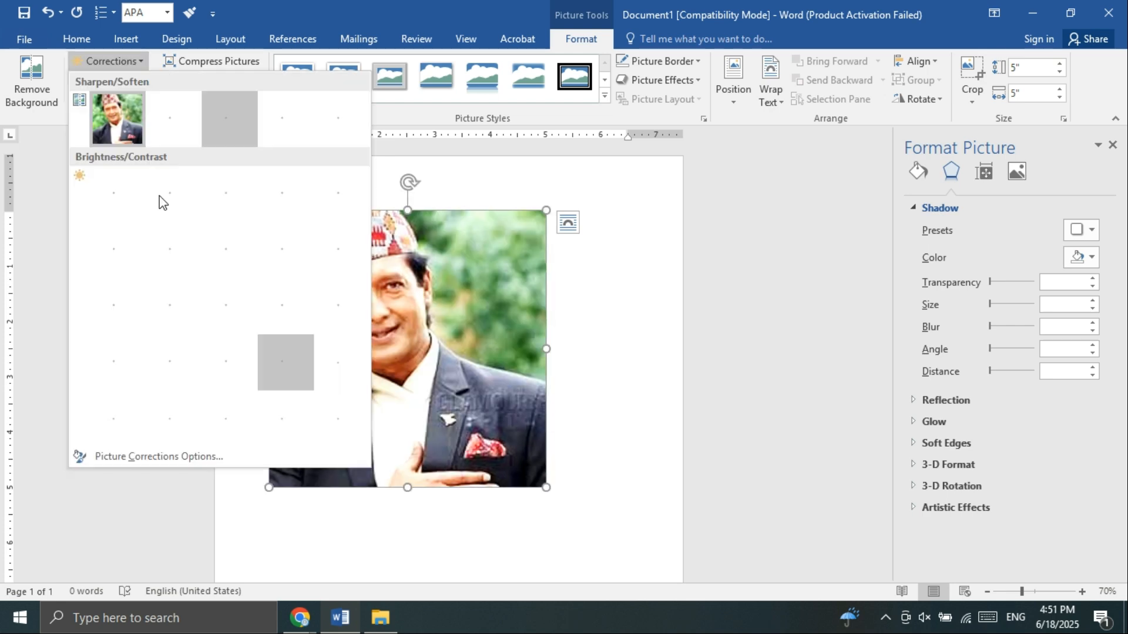
pyautogui.click(359, 300)
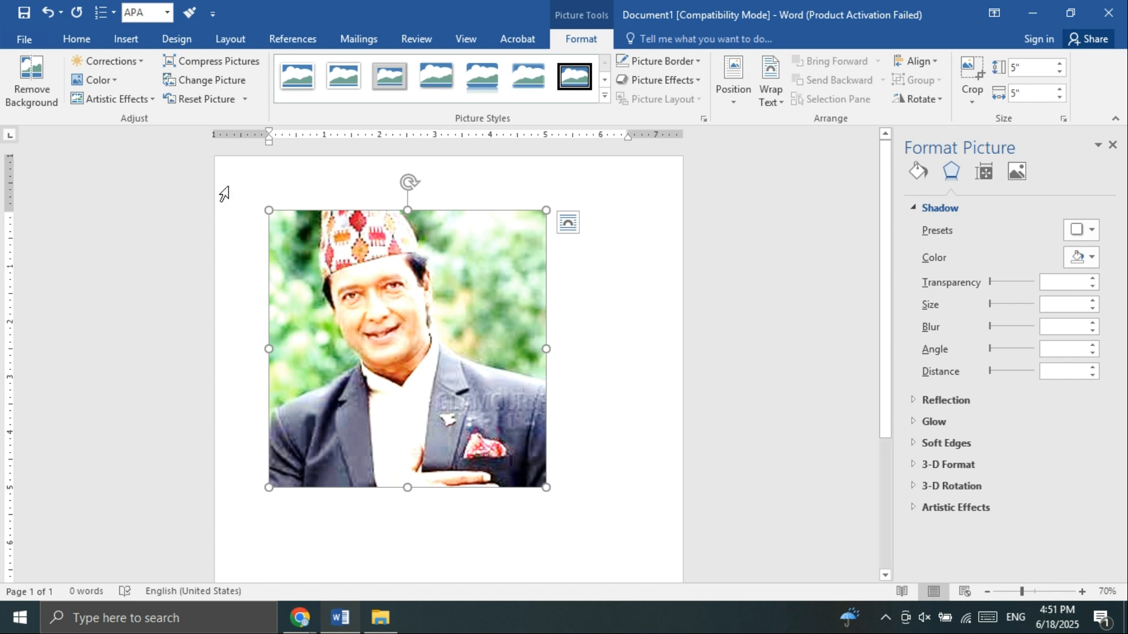
pyautogui.click(213, 80)
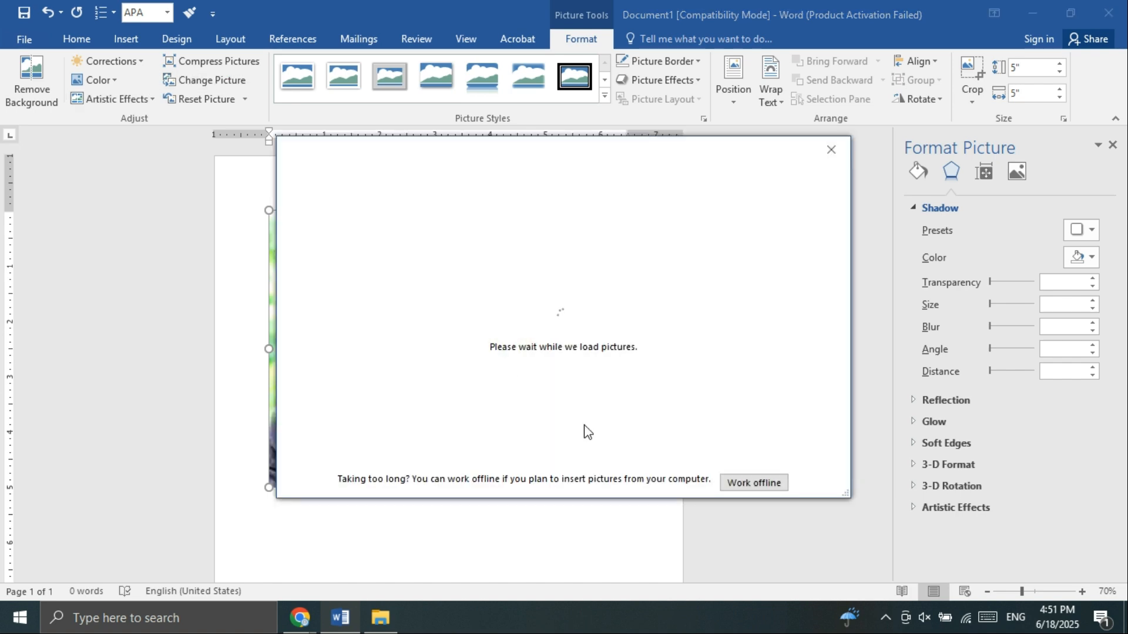
pyautogui.press('Escape')
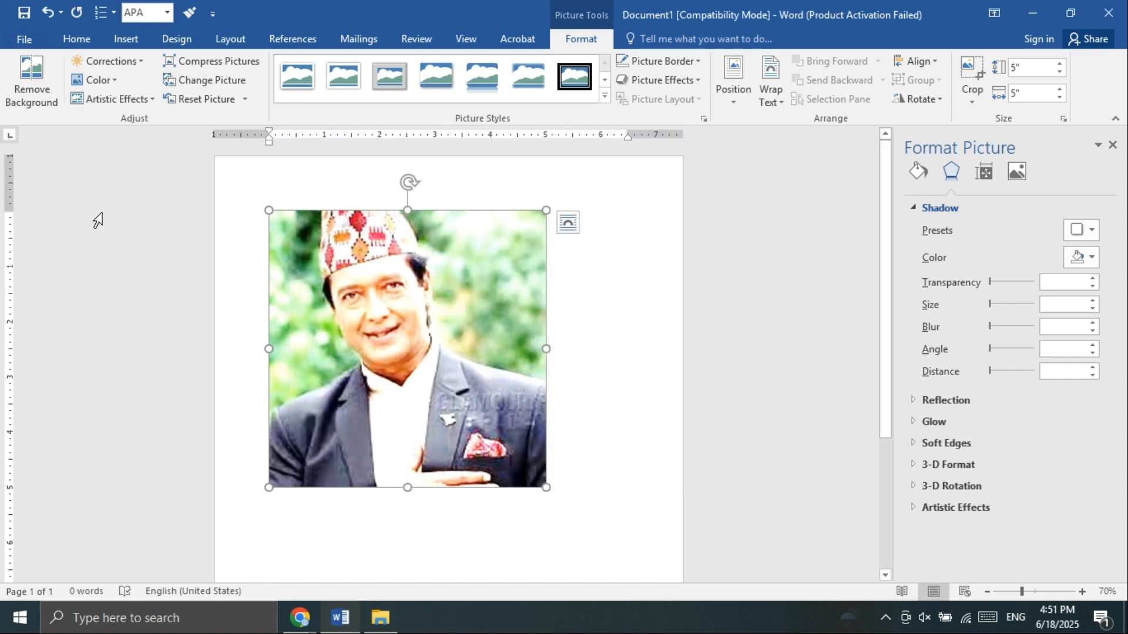
pyautogui.click(132, 47)
pyautogui.click(568, 42)
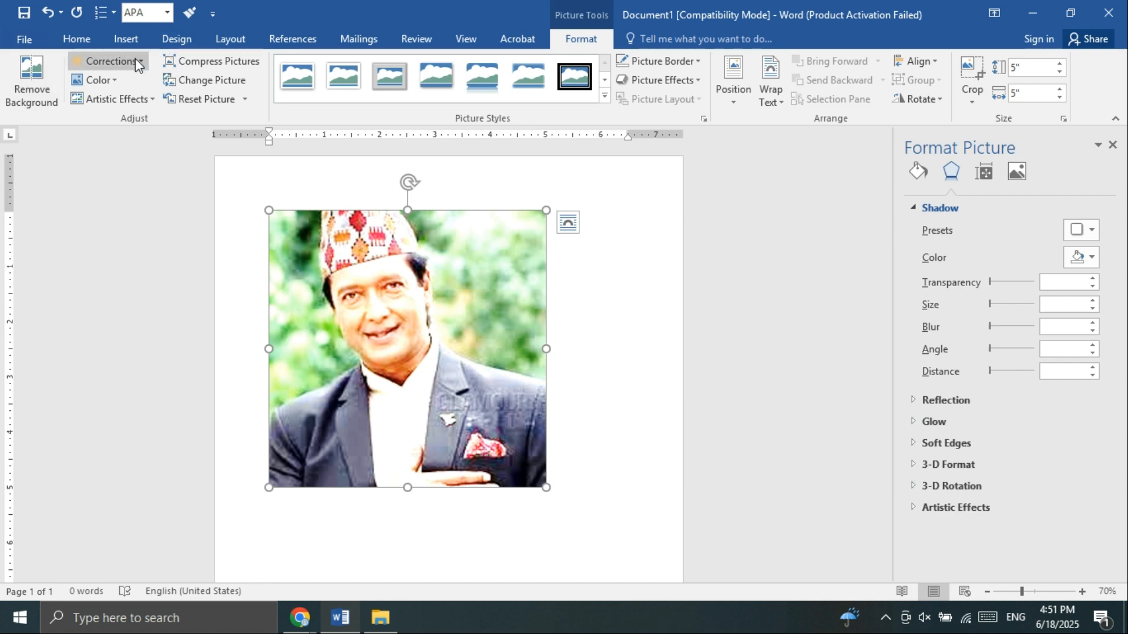
# Step: Open the detailed picture correction options and set the picture's brightness to 0%
pyautogui.click(135, 62)
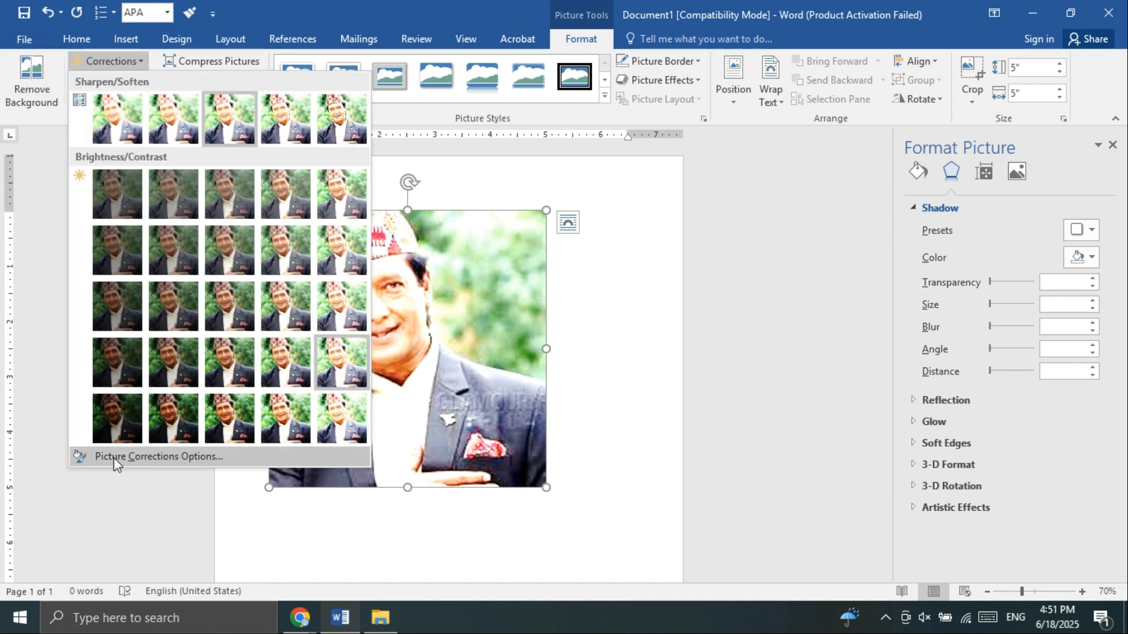
pyautogui.click(111, 460)
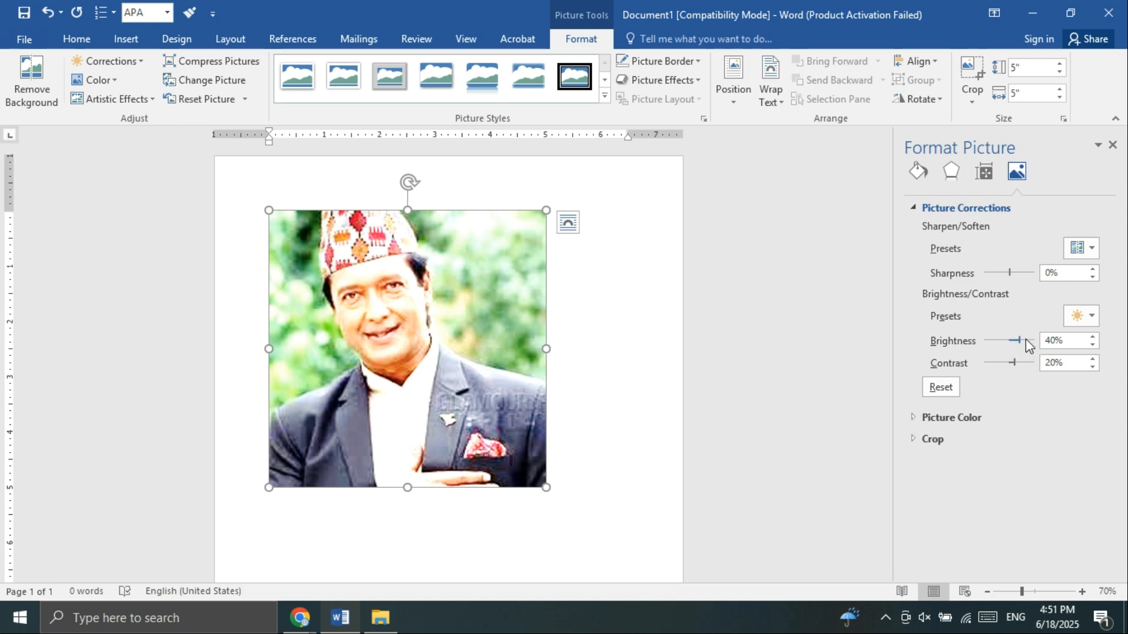
pyautogui.click(128, 62)
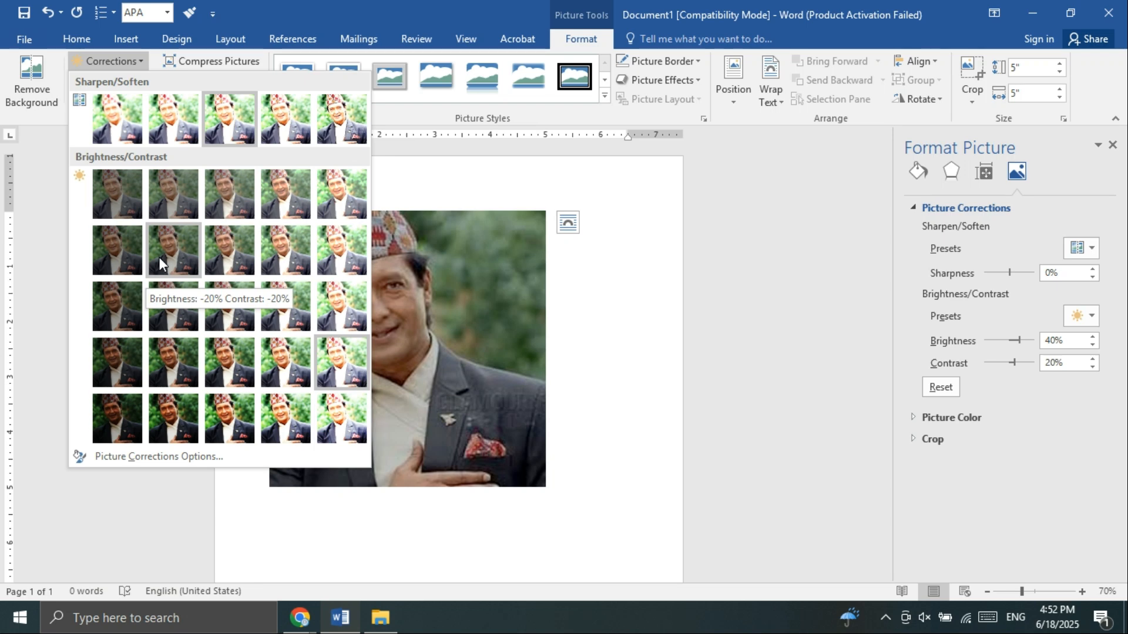
pyautogui.click(997, 341)
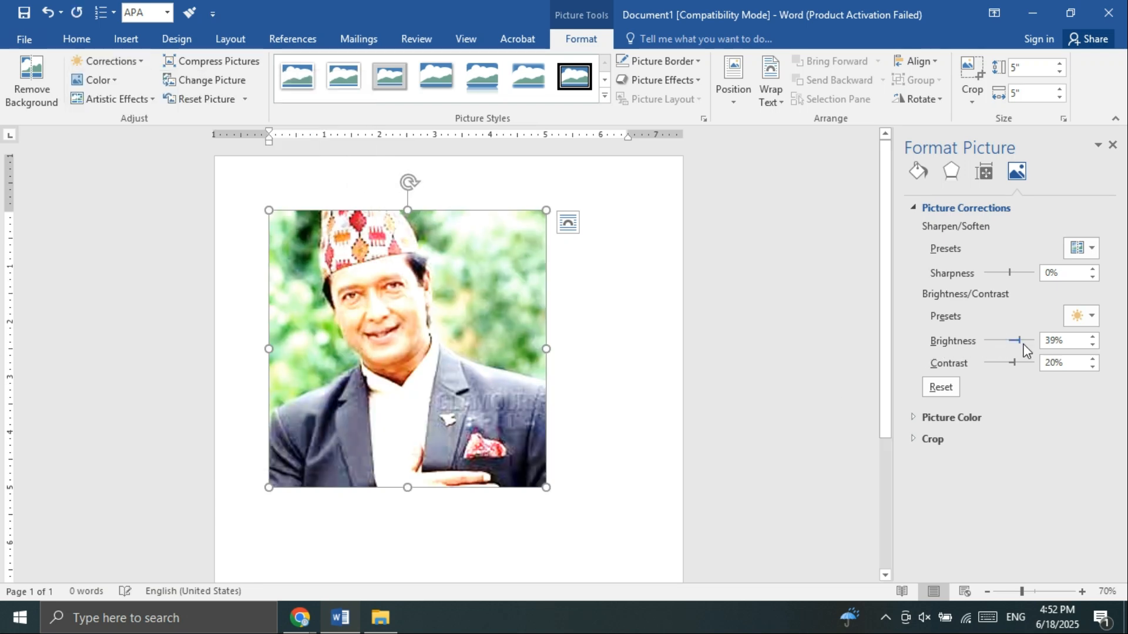
pyautogui.moveTo(1072, 342); pyautogui.dragTo(997, 349)
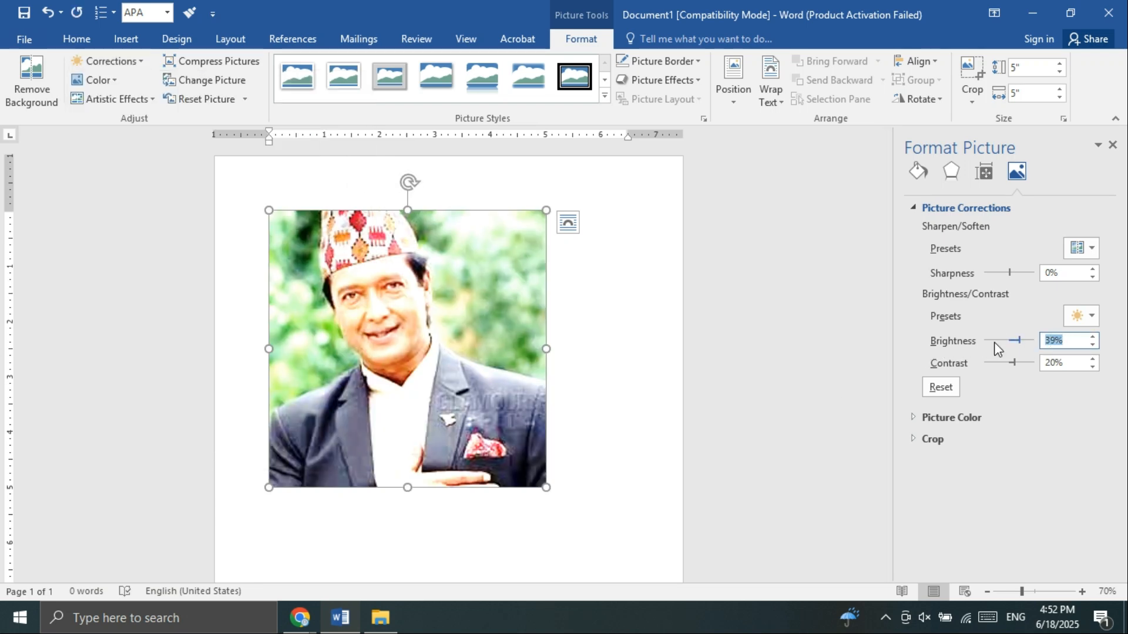
pyautogui.write('0')
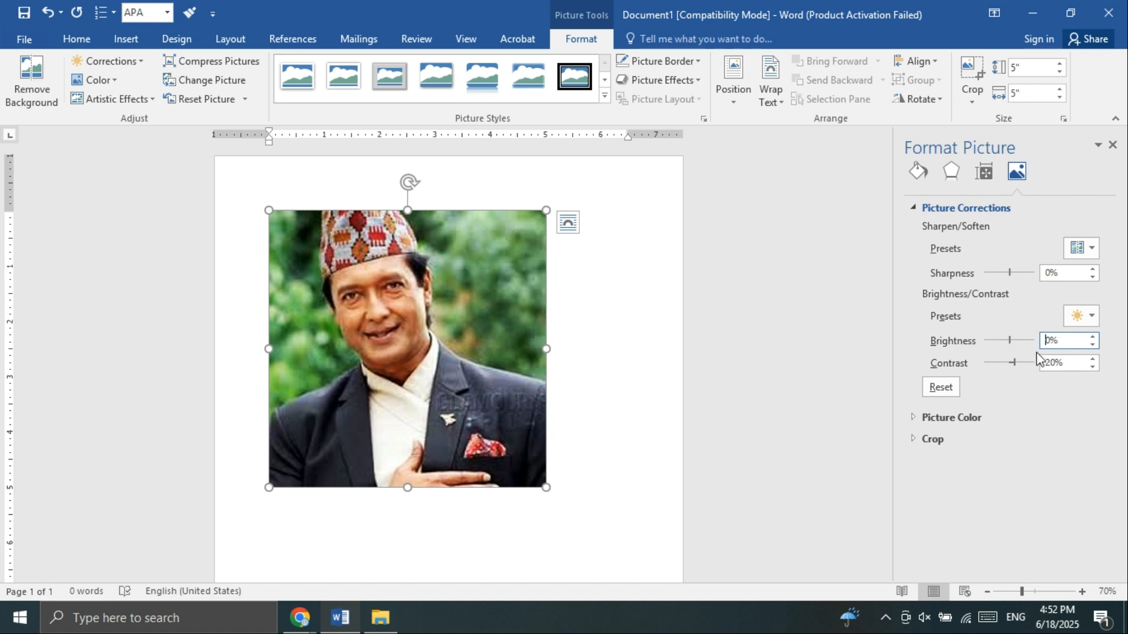
# Step: Set the picture's contrast to 0% and close the picture formatting options
pyautogui.moveTo(1014, 363)
pyautogui.mouseDown()
pyautogui.moveTo(1029, 364)
pyautogui.moveTo(989, 363)
pyautogui.moveTo(1007, 364)
pyautogui.mouseUp()
pyautogui.click(1077, 365)
pyautogui.write('0')
pyautogui.press('Return')
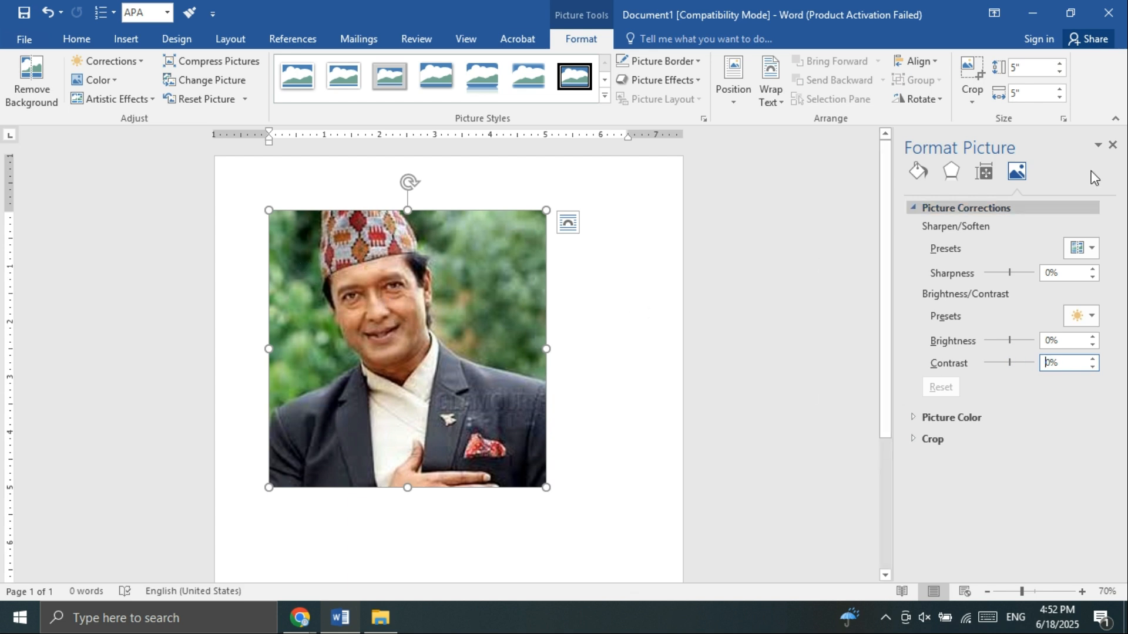
pyautogui.click(1112, 144)
# Step: Apply the second-strongest color saturation preset to the picture, and recolor it in the dark orange variation
pyautogui.click(119, 82)
pyautogui.click(119, 82)
pyautogui.click(119, 82)
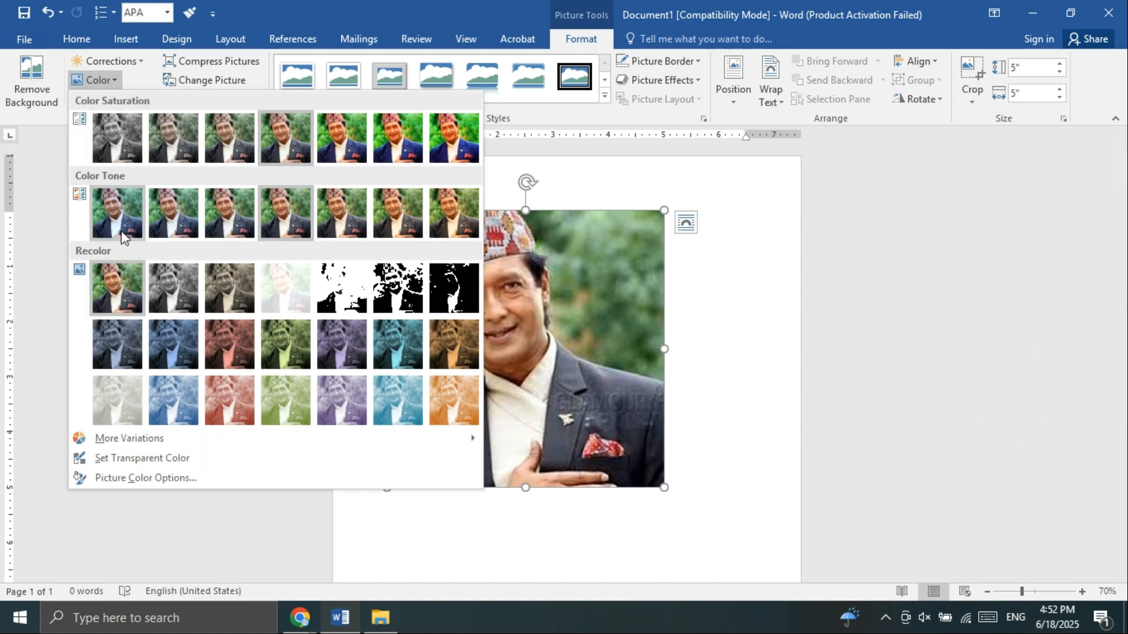
pyautogui.click(420, 144)
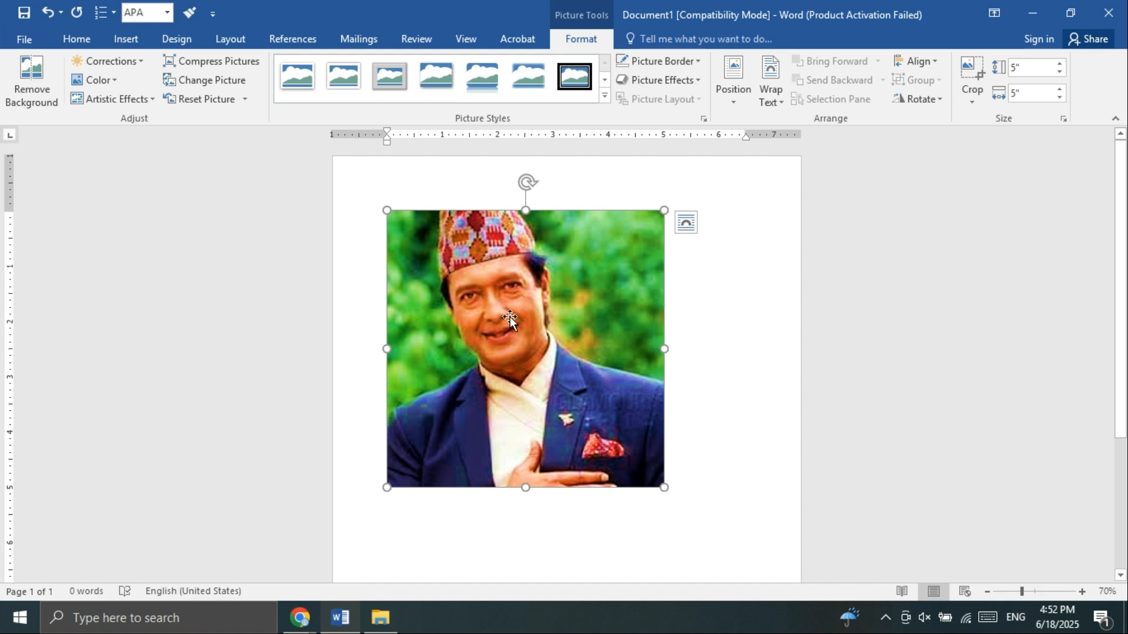
pyautogui.click(94, 80)
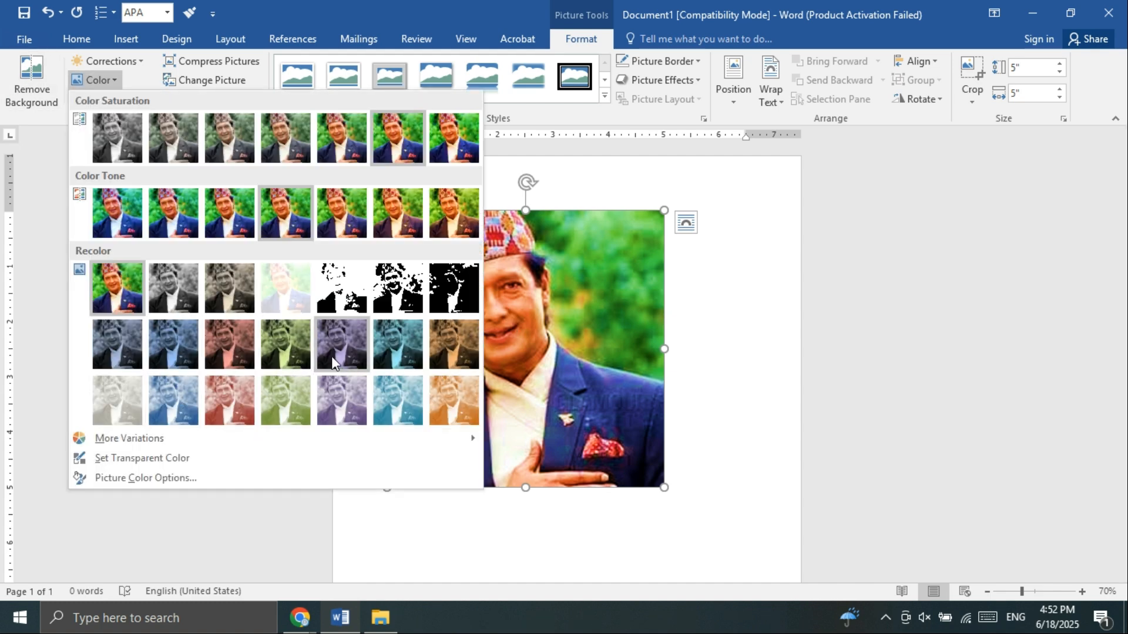
pyautogui.click(467, 345)
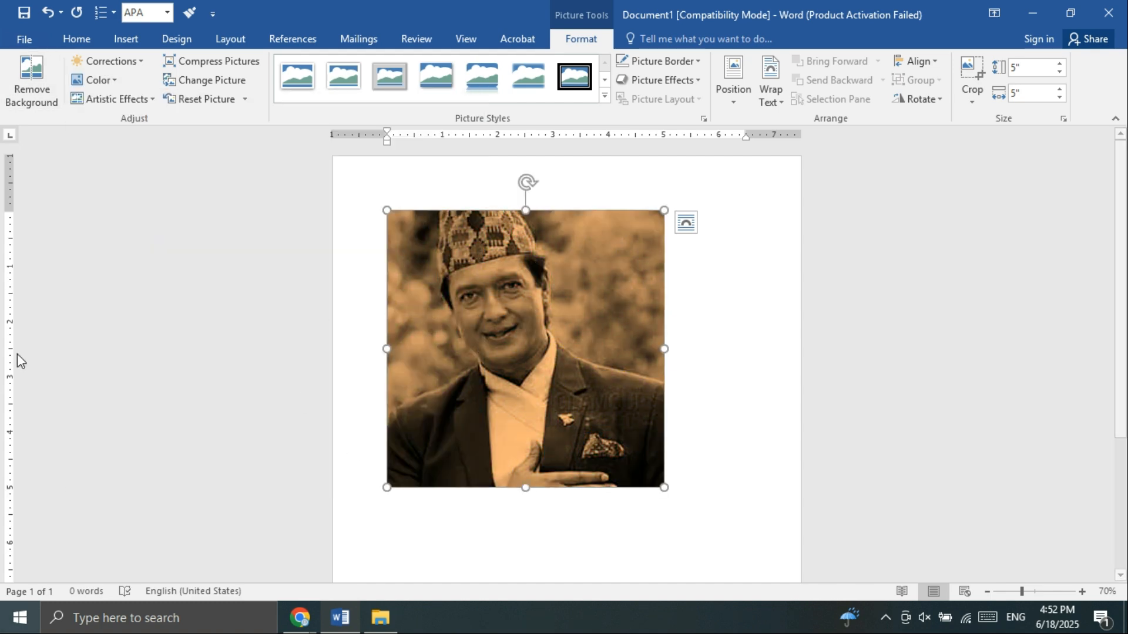
# Step: Try the pencil sketch artistic effect on the picture, and replace it with the line drawing effect
pyautogui.click(122, 99)
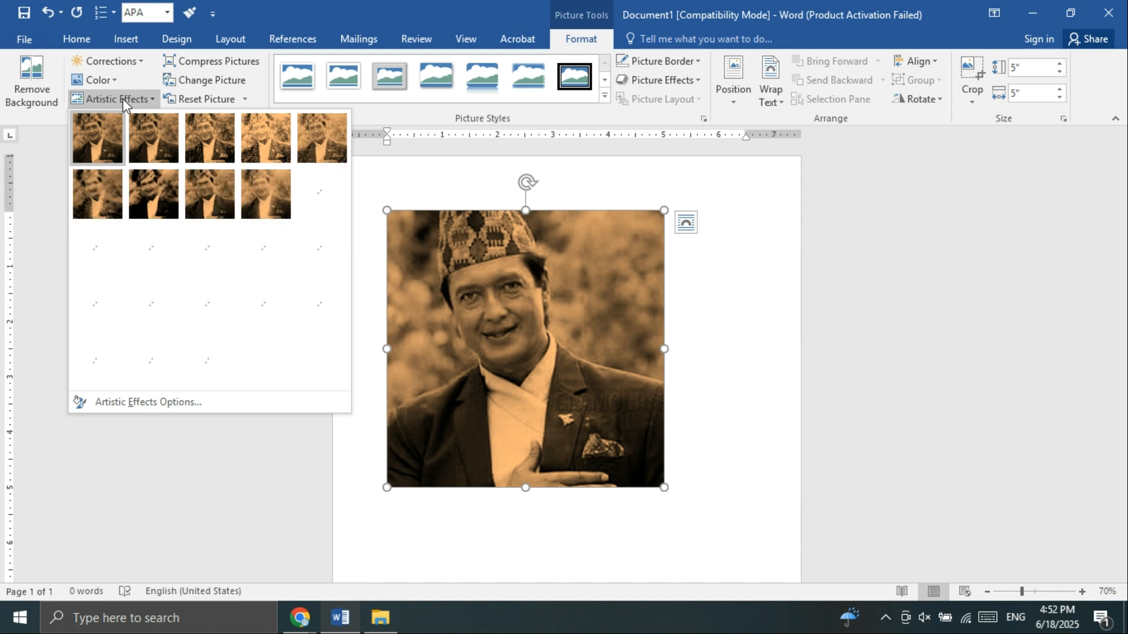
pyautogui.click(270, 150)
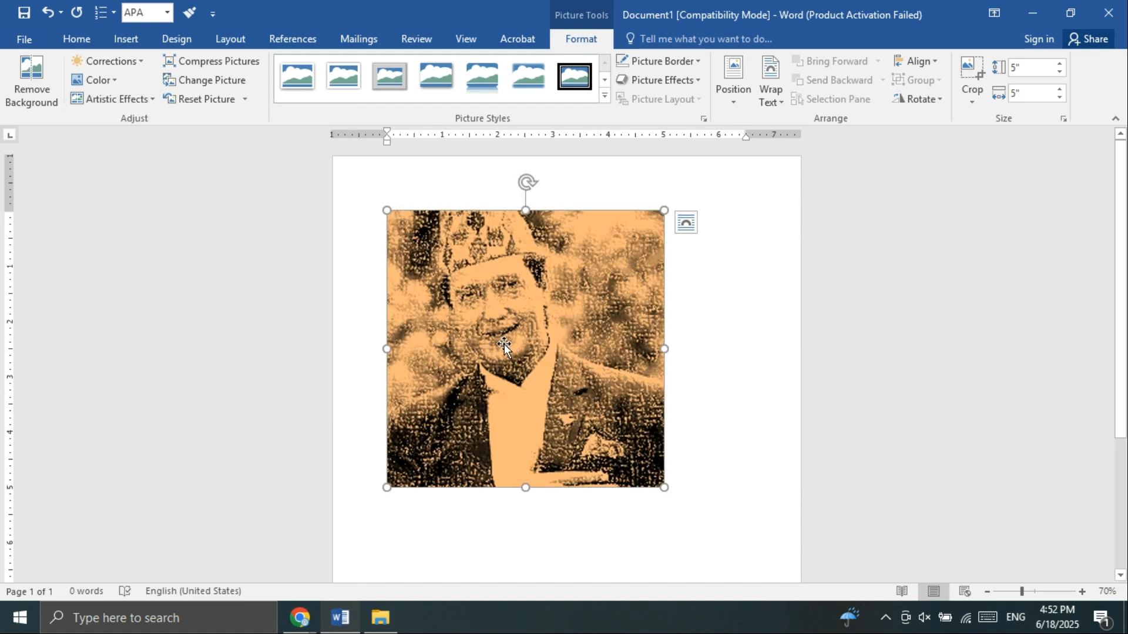
pyautogui.click(82, 99)
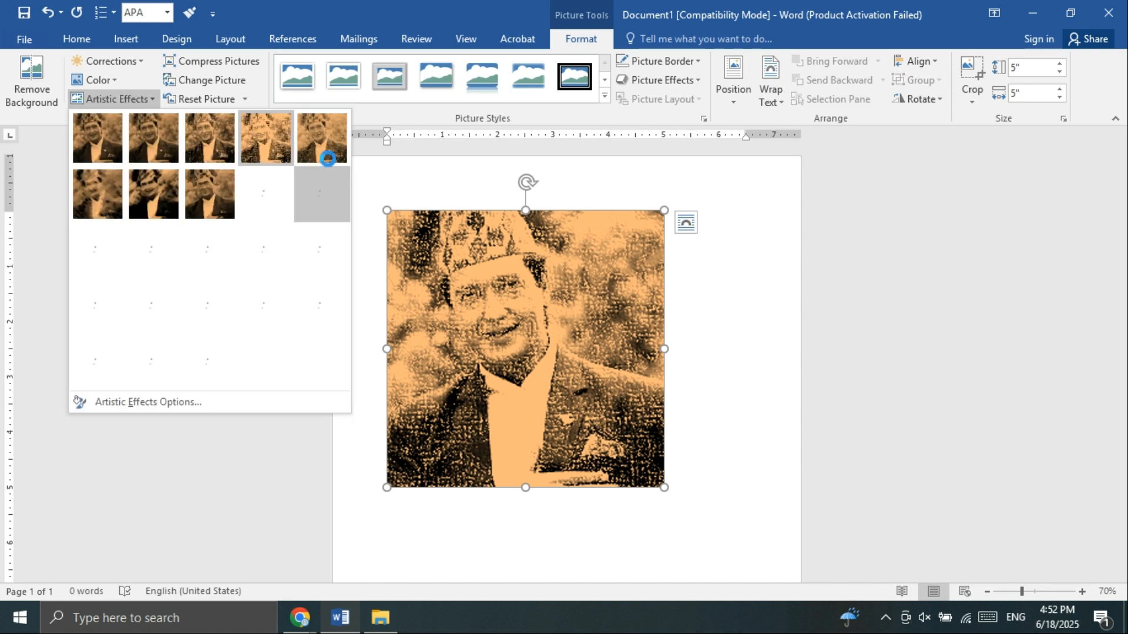
pyautogui.click(339, 170)
pyautogui.click(120, 101)
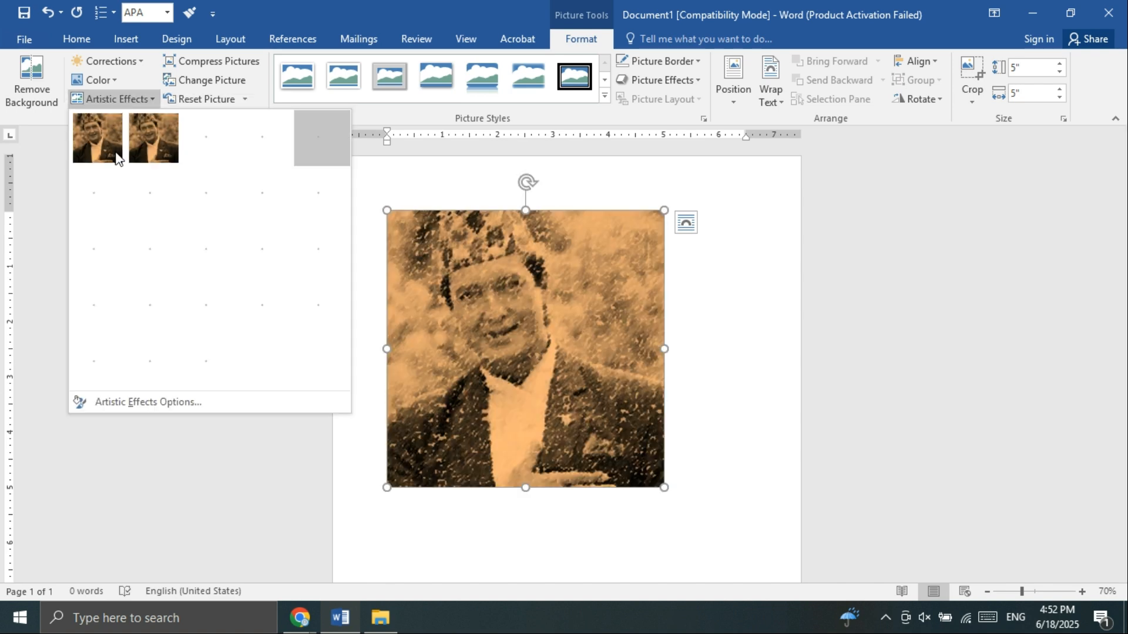
pyautogui.click(538, 323)
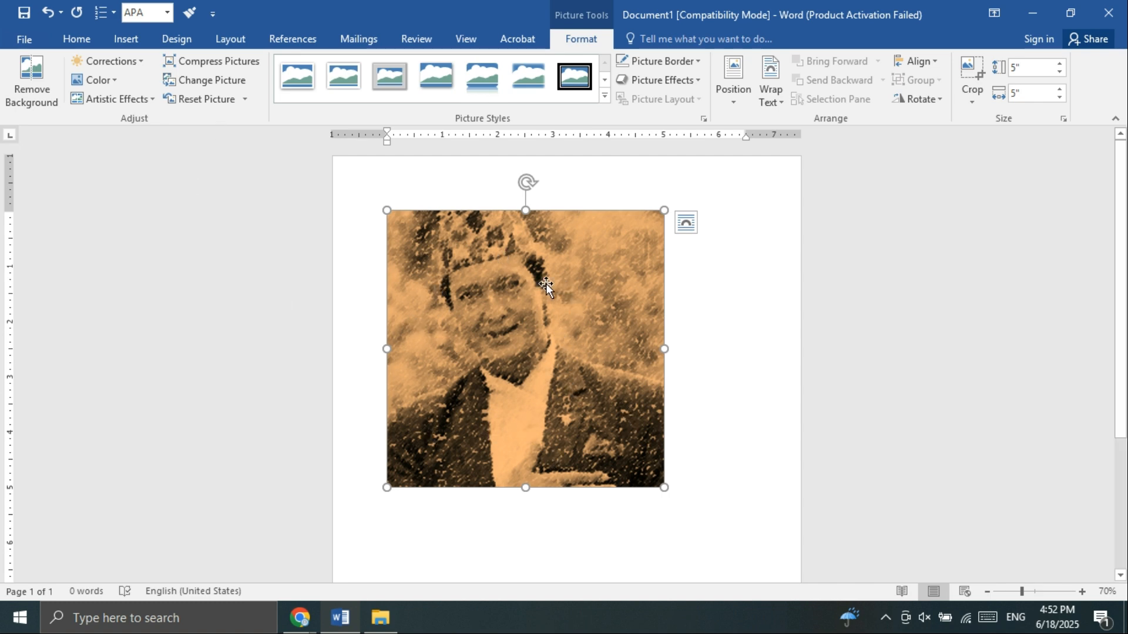
# Step: Reset the picture to discard its recoloring and artistic effect
pyautogui.click(218, 102)
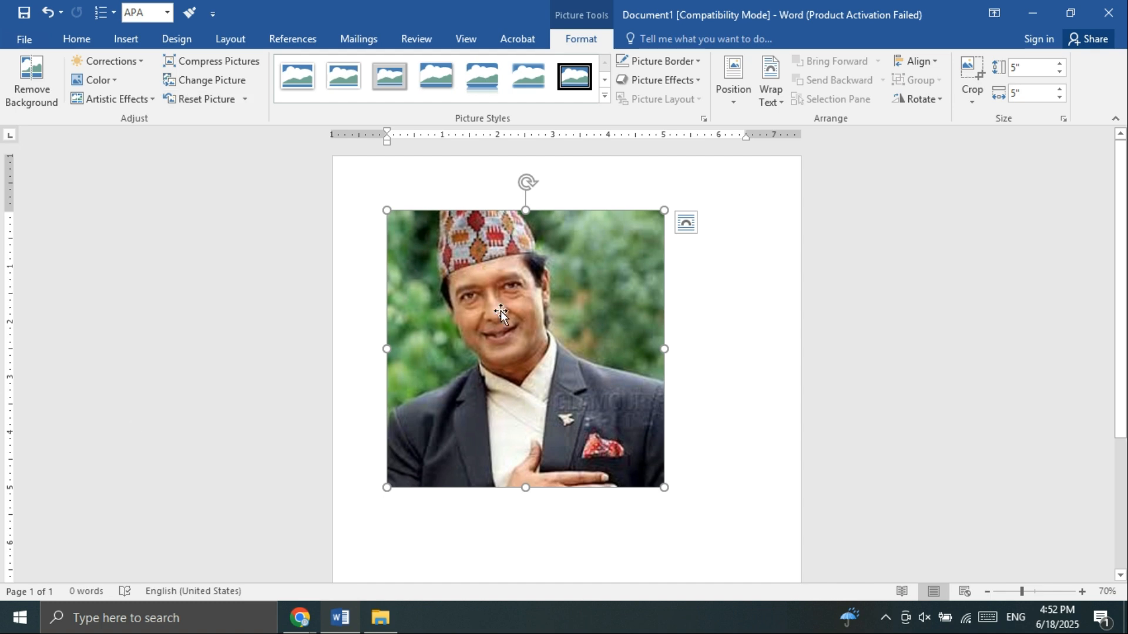
# Step: View the sources offered for changing the picture and the picture compression options, closing both without making changes
pyautogui.click(200, 81)
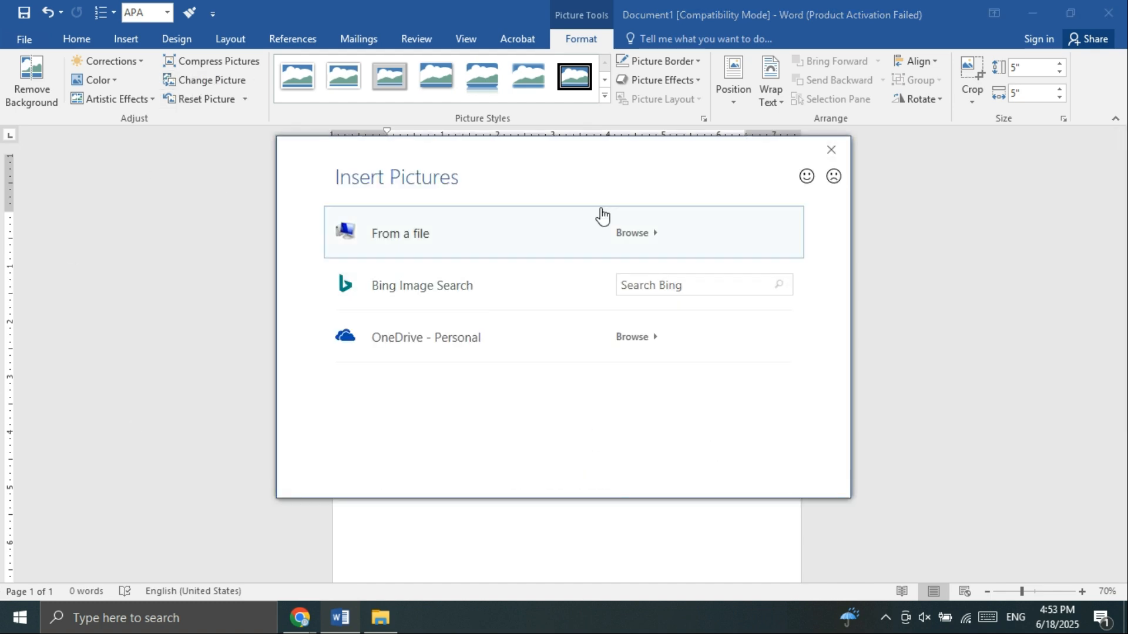
pyautogui.click(843, 148)
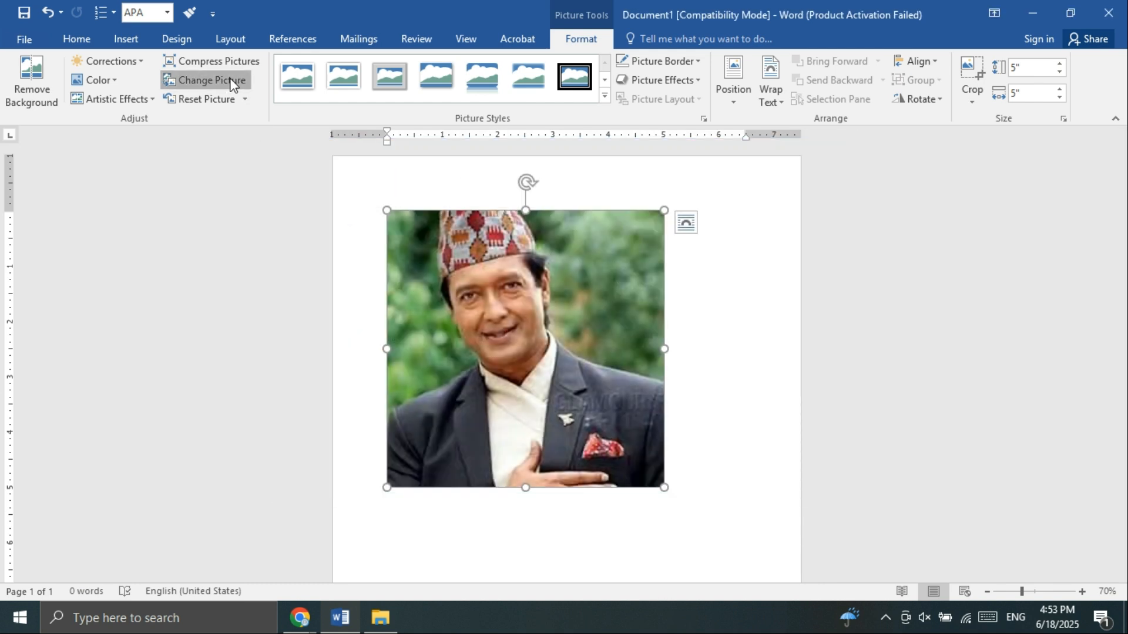
pyautogui.click(206, 81)
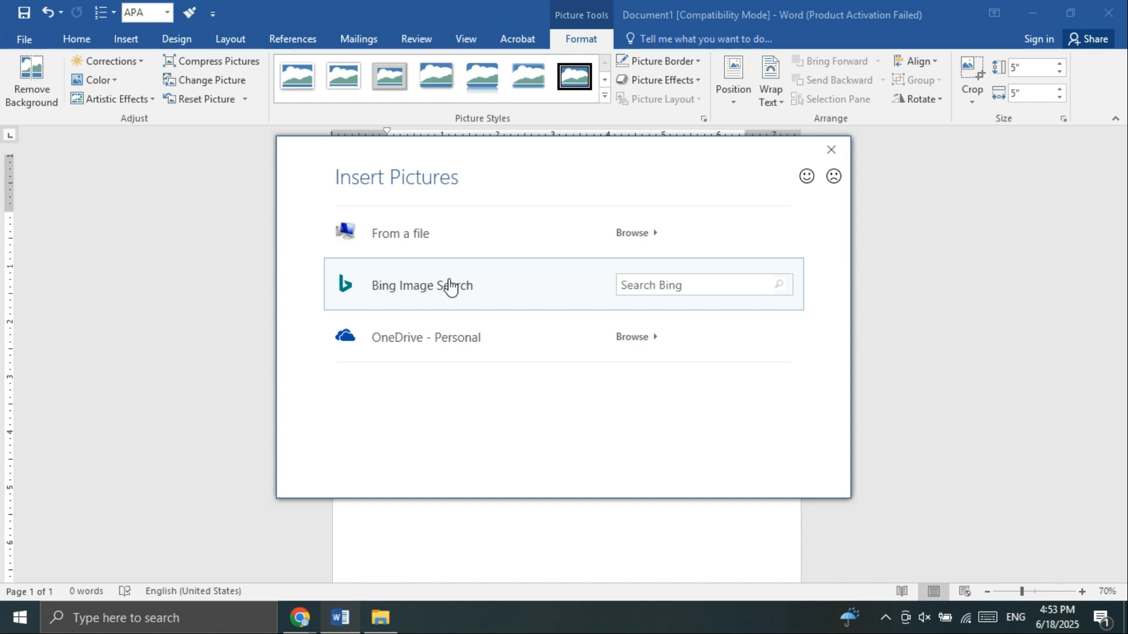
pyautogui.click(837, 147)
pyautogui.hotkey('alt', 'Tab')
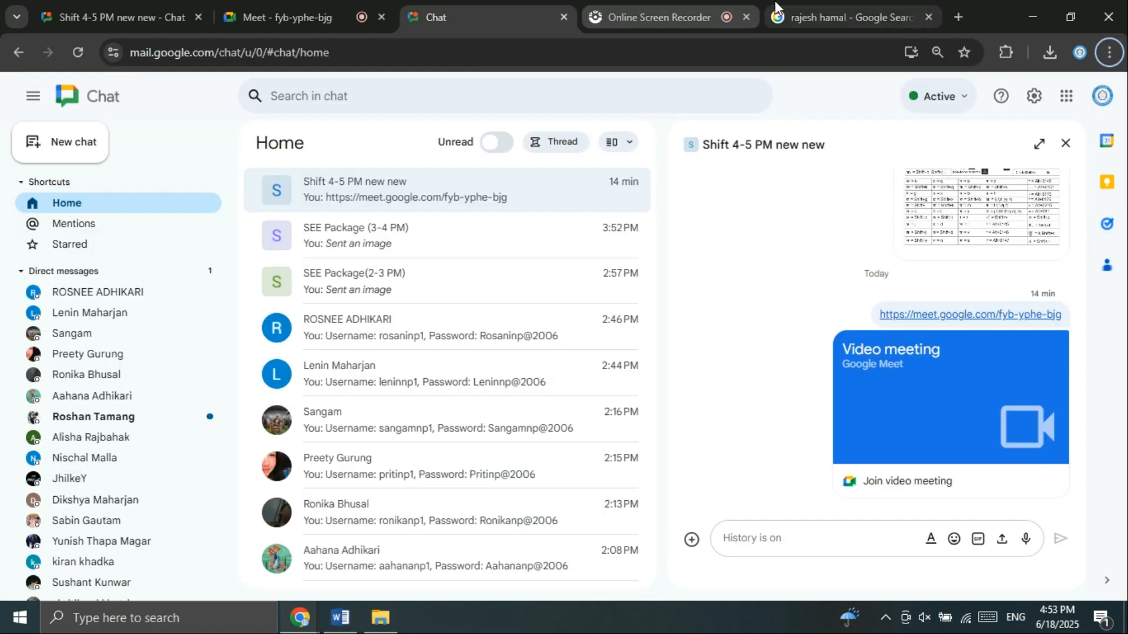
pyautogui.click(694, 1)
pyautogui.hotkey('alt', 'Tab')
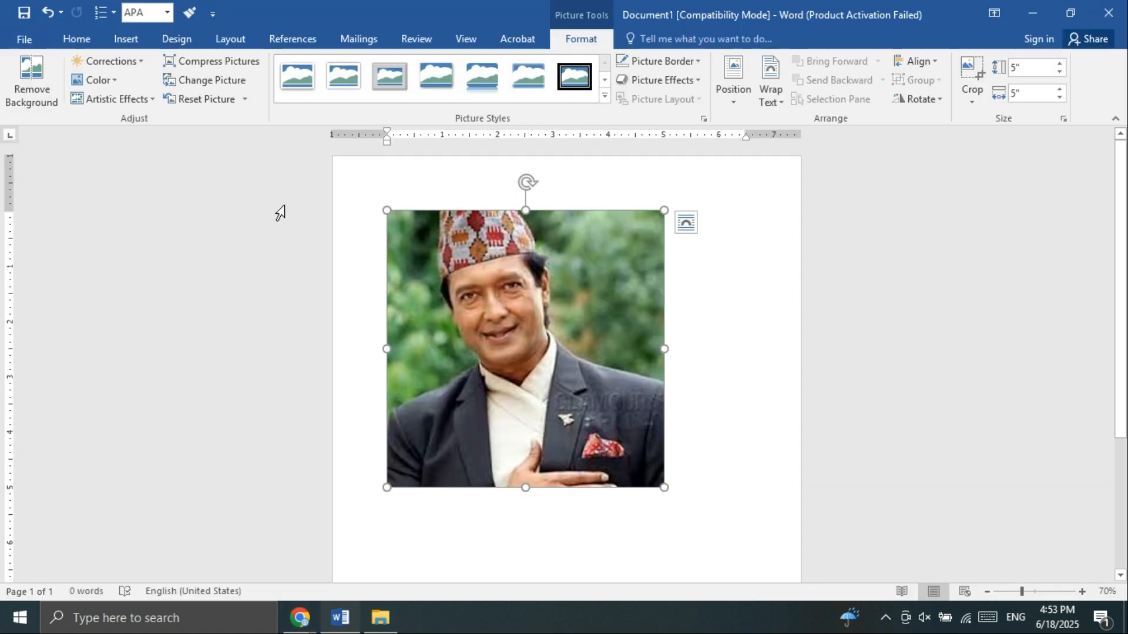
pyautogui.click(238, 63)
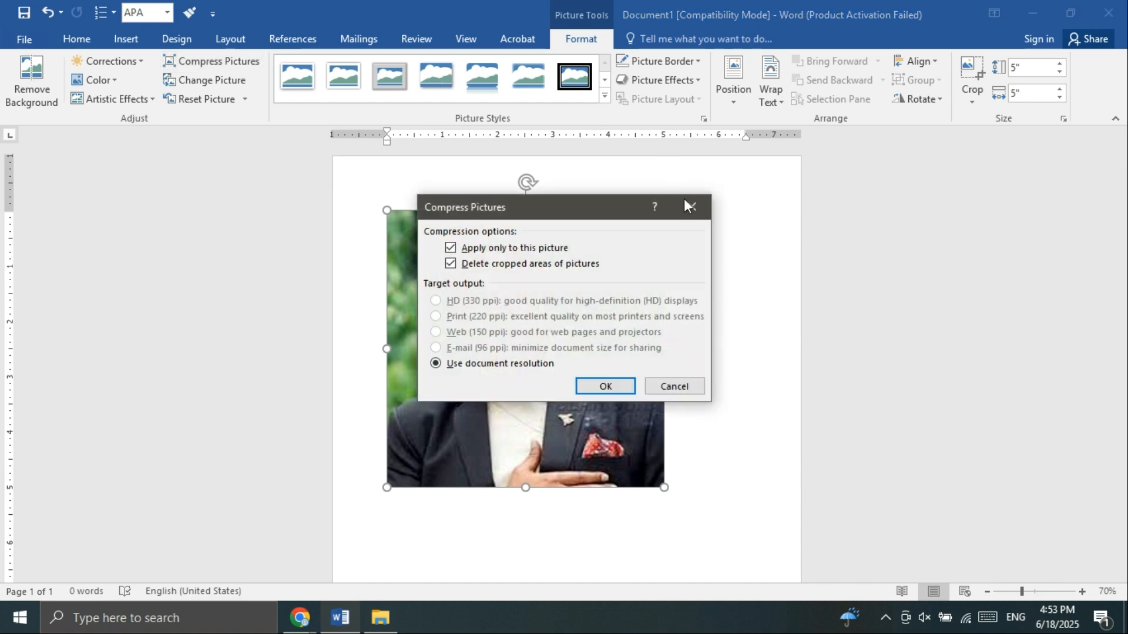
pyautogui.click(688, 204)
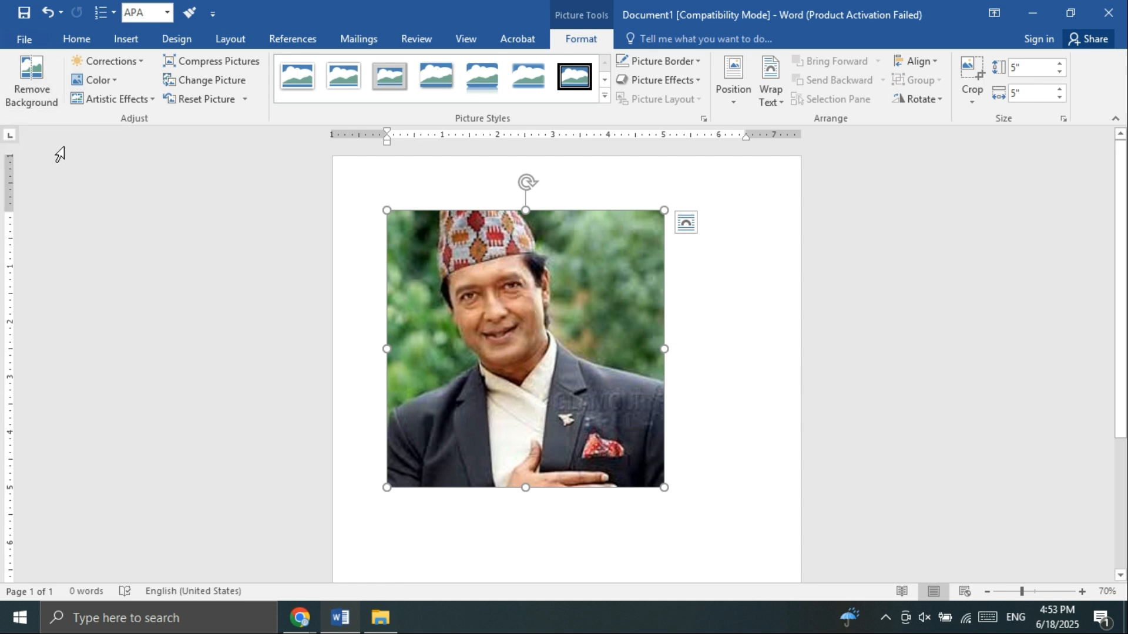
# Step: Start removing the picture's background, and enlarge the selection area toward the picture's top, left, right and bottom edges
pyautogui.click(46, 97)
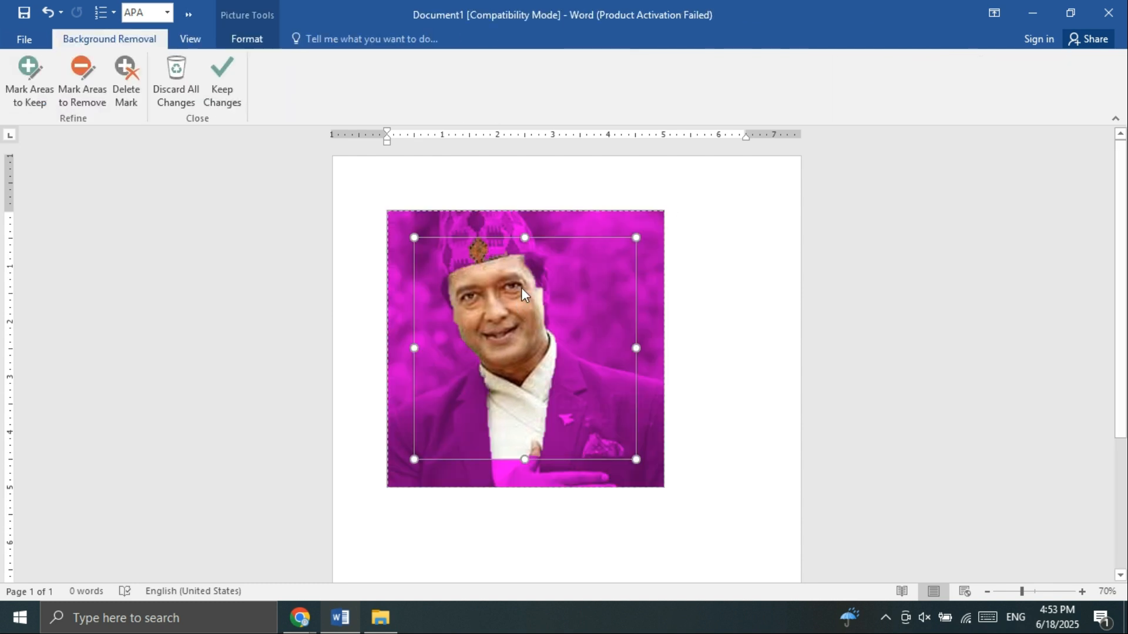
pyautogui.moveTo(525, 238); pyautogui.dragTo(524, 221)
pyautogui.moveTo(414, 459); pyautogui.dragTo(398, 468)
pyautogui.moveTo(636, 345); pyautogui.dragTo(655, 345)
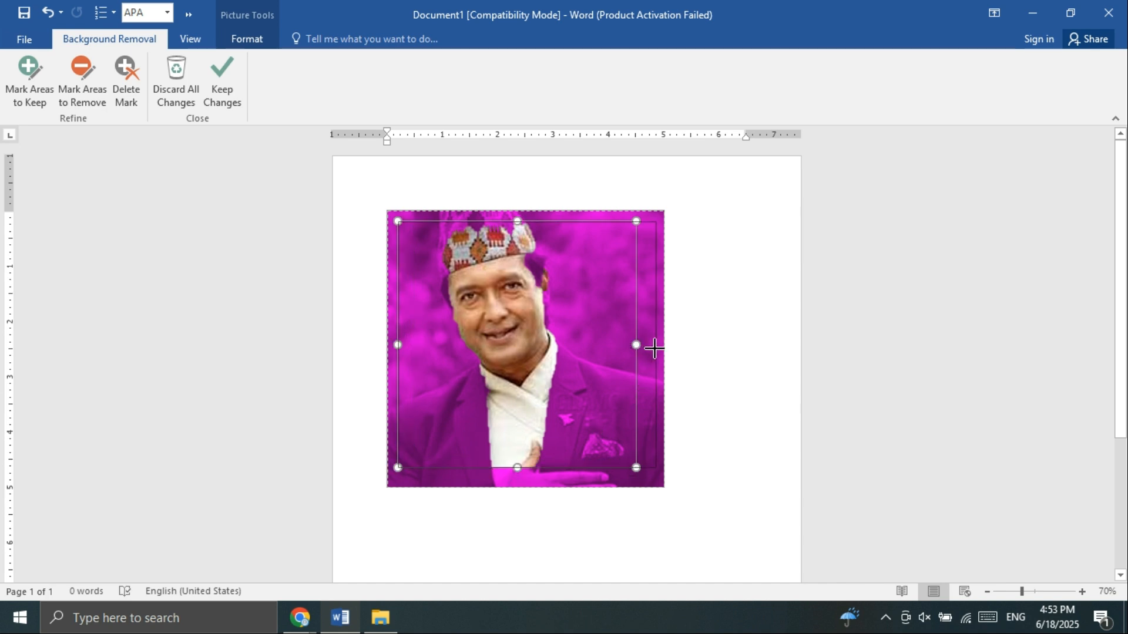
pyautogui.moveTo(517, 185); pyautogui.dragTo(518, 185)
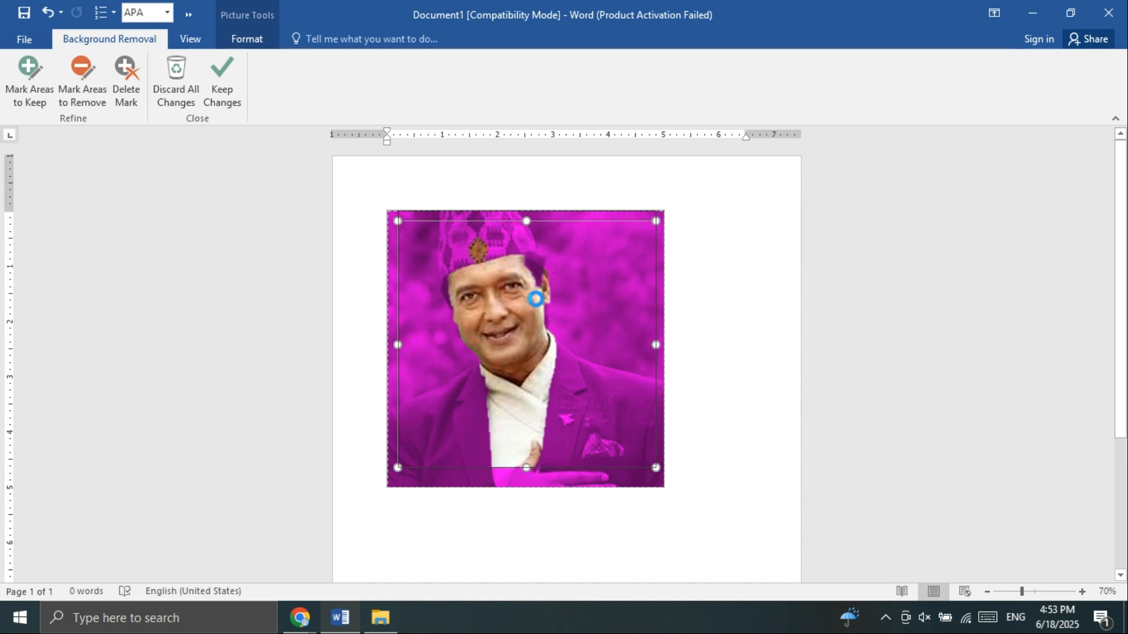
pyautogui.moveTo(394, 339); pyautogui.dragTo(386, 339)
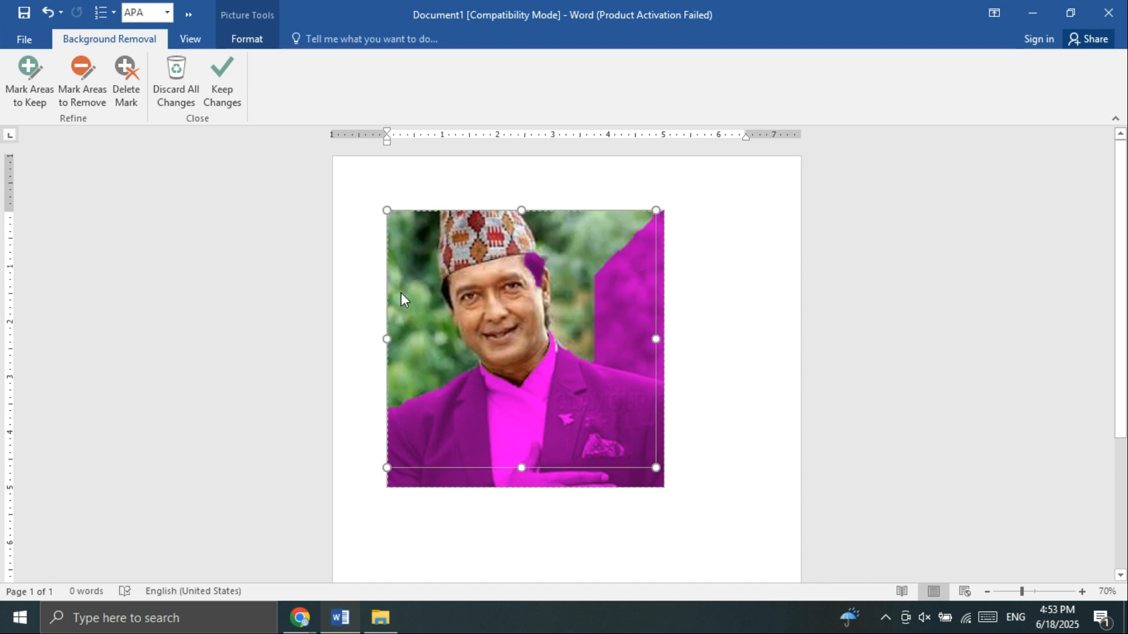
# Step: Readjust the left and right sides of the selection area to sit just inside the picture, and apply the background removal
pyautogui.moveTo(383, 339); pyautogui.dragTo(417, 342)
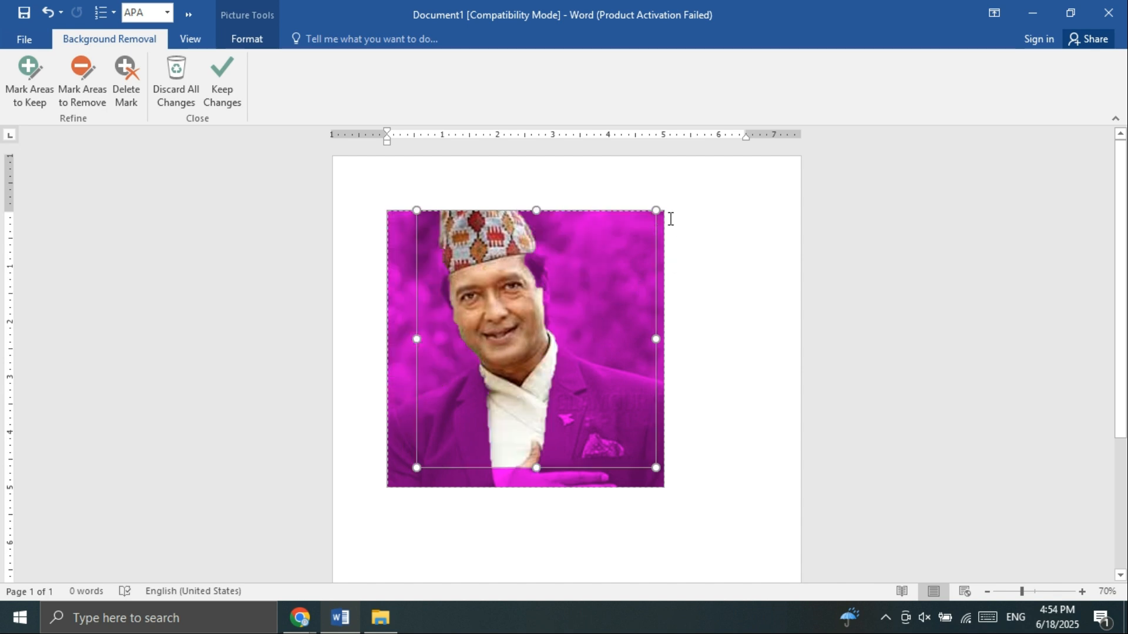
pyautogui.moveTo(657, 210)
pyautogui.mouseDown()
pyautogui.moveTo(665, 226)
pyautogui.moveTo(652, 210)
pyautogui.mouseUp()
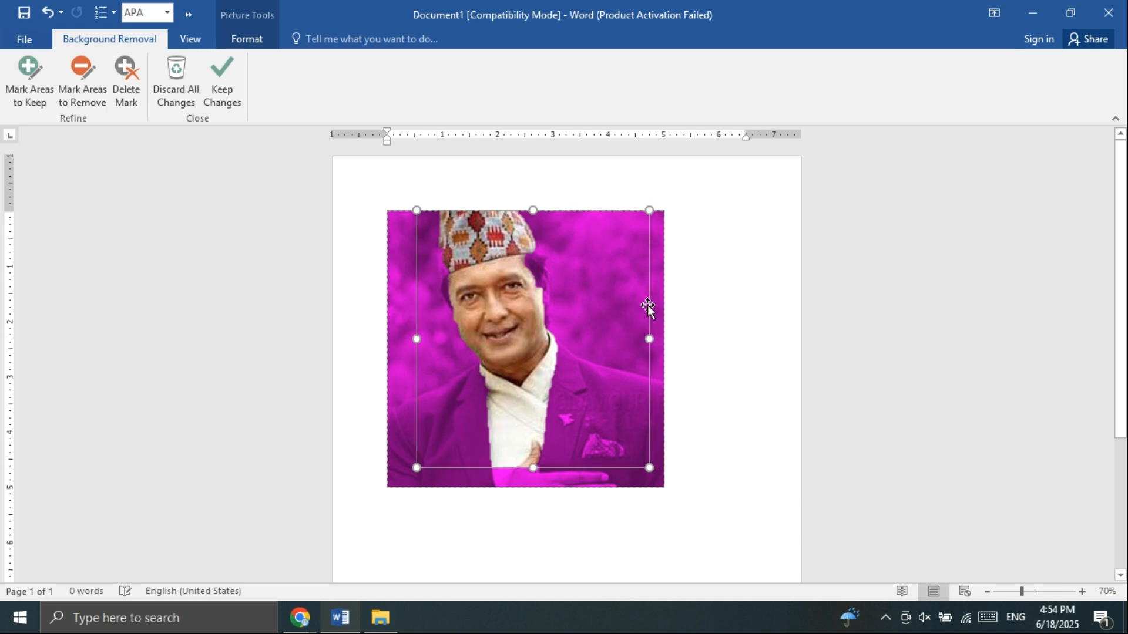
pyautogui.moveTo(649, 339); pyautogui.dragTo(665, 340)
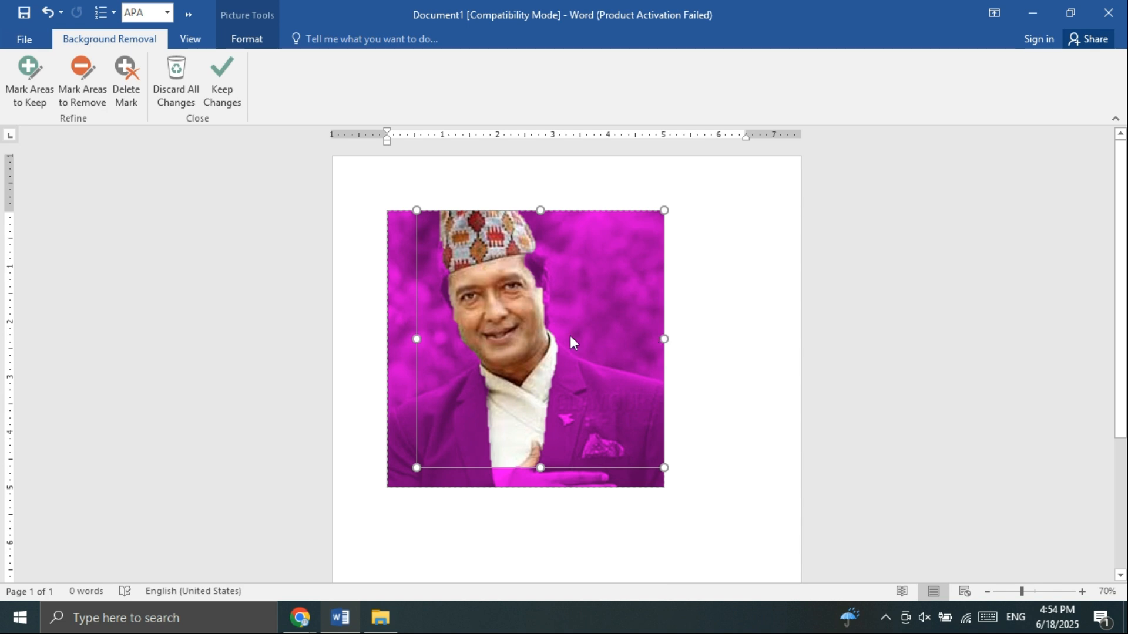
pyautogui.moveTo(416, 339); pyautogui.dragTo(397, 338)
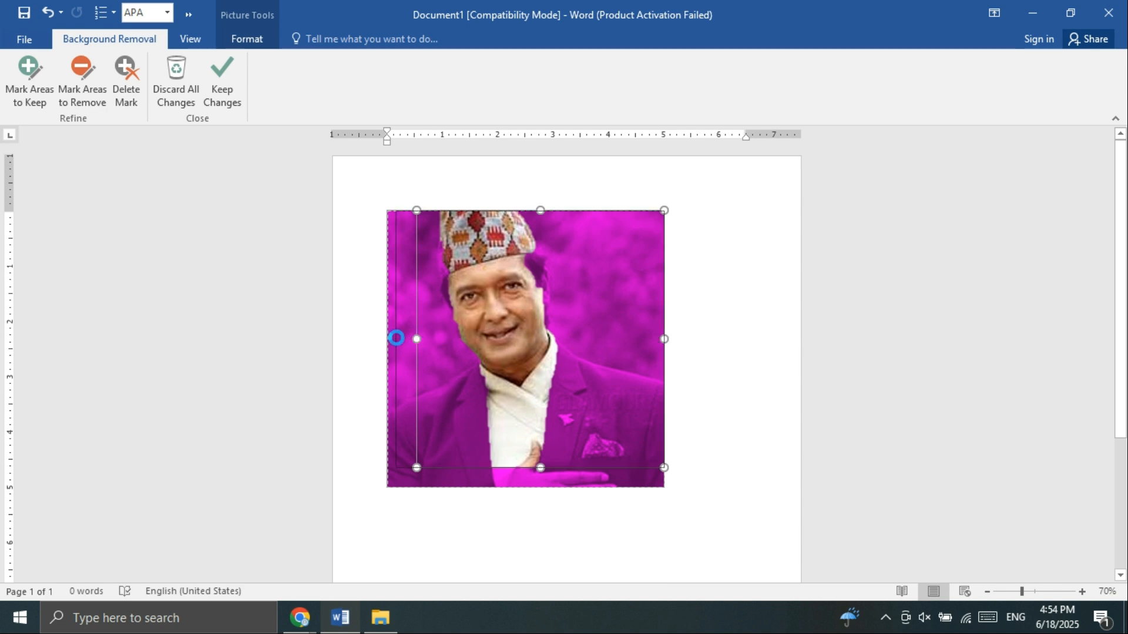
pyautogui.moveTo(665, 340); pyautogui.dragTo(647, 339)
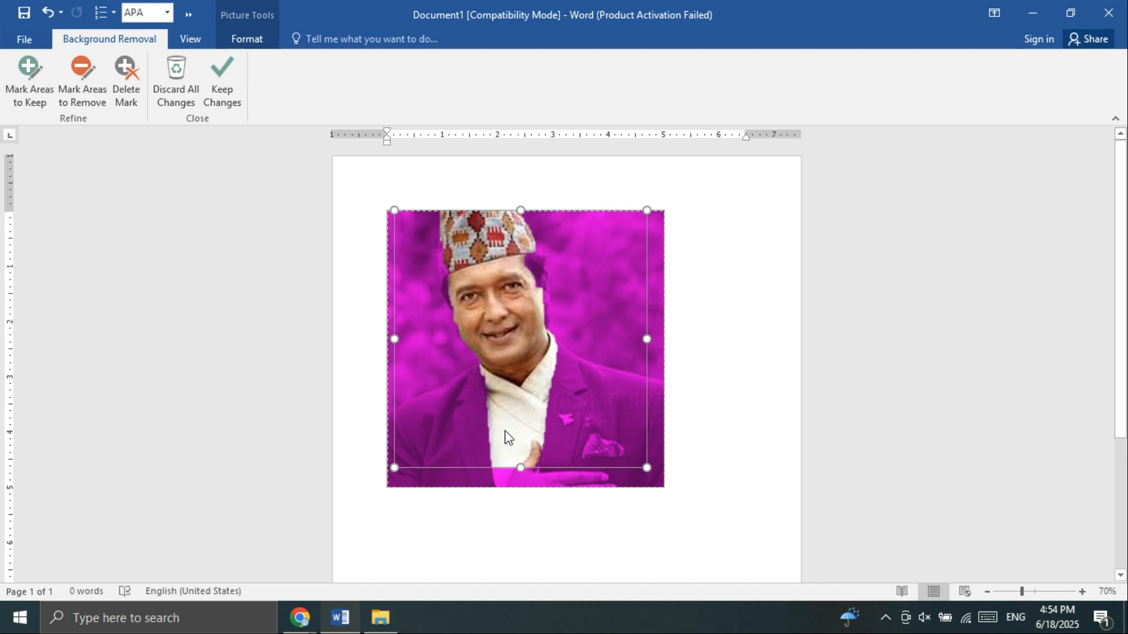
pyautogui.press('Escape')
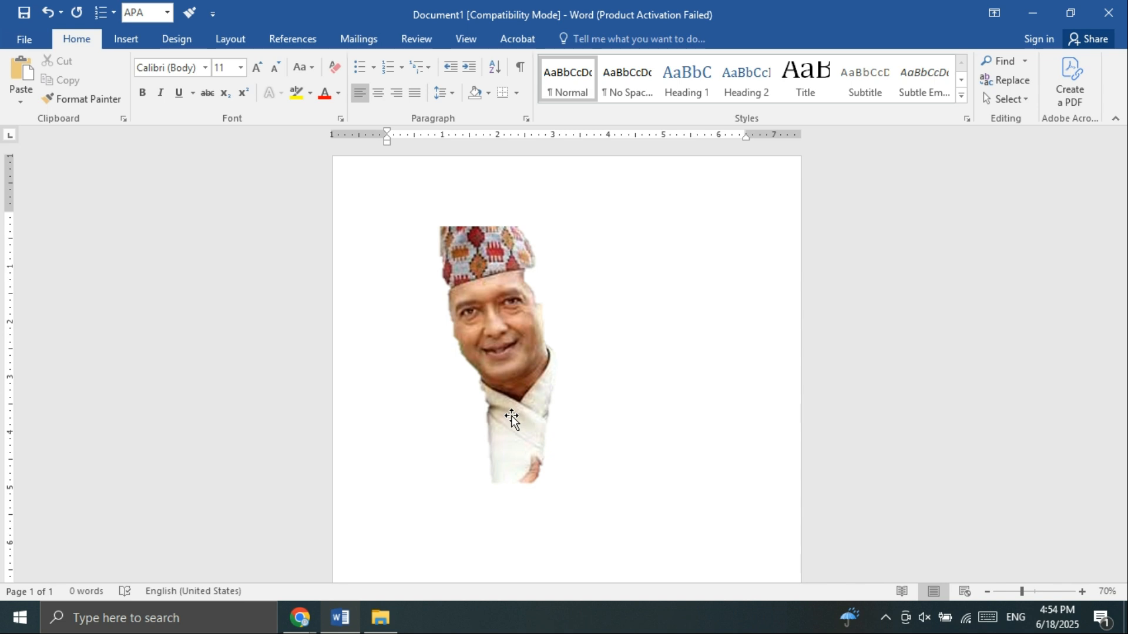
# Step: Select the cut-out portrait and delete it from the page
pyautogui.click(511, 417)
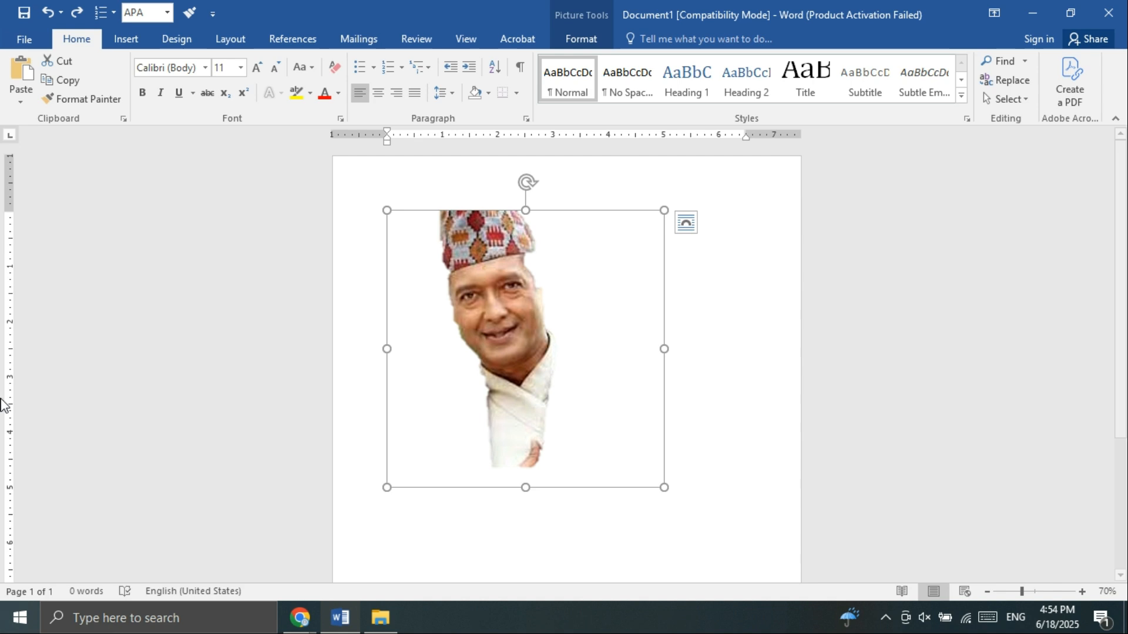
pyautogui.hotkey('alt', 'j')
pyautogui.press('p')
pyautogui.press('e')
pyautogui.press('Escape')
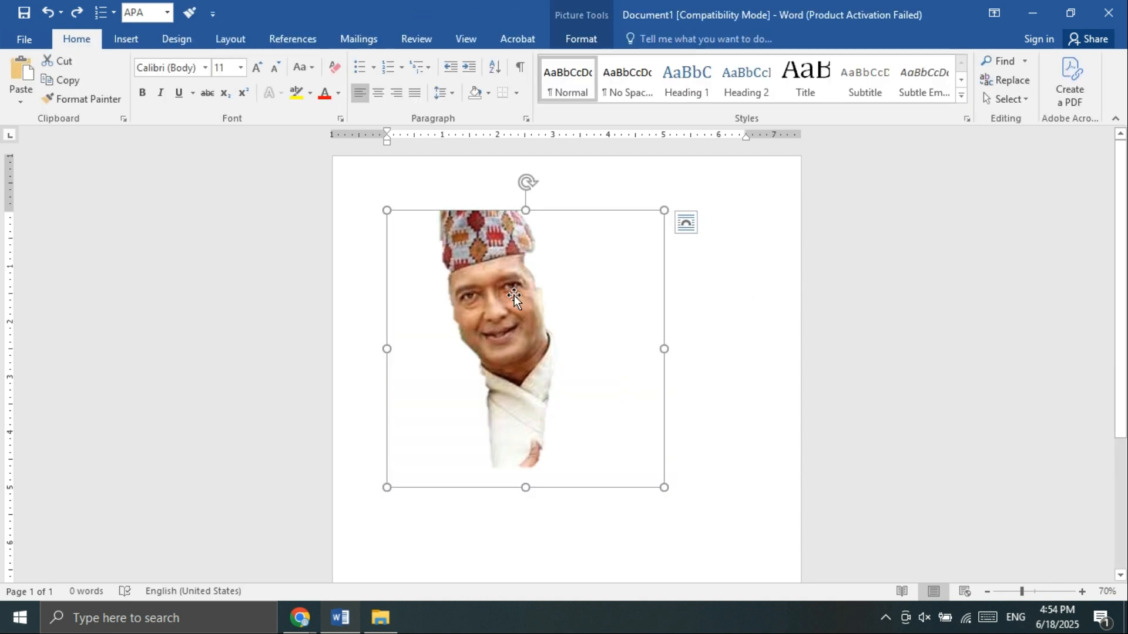
pyautogui.press('Delete')
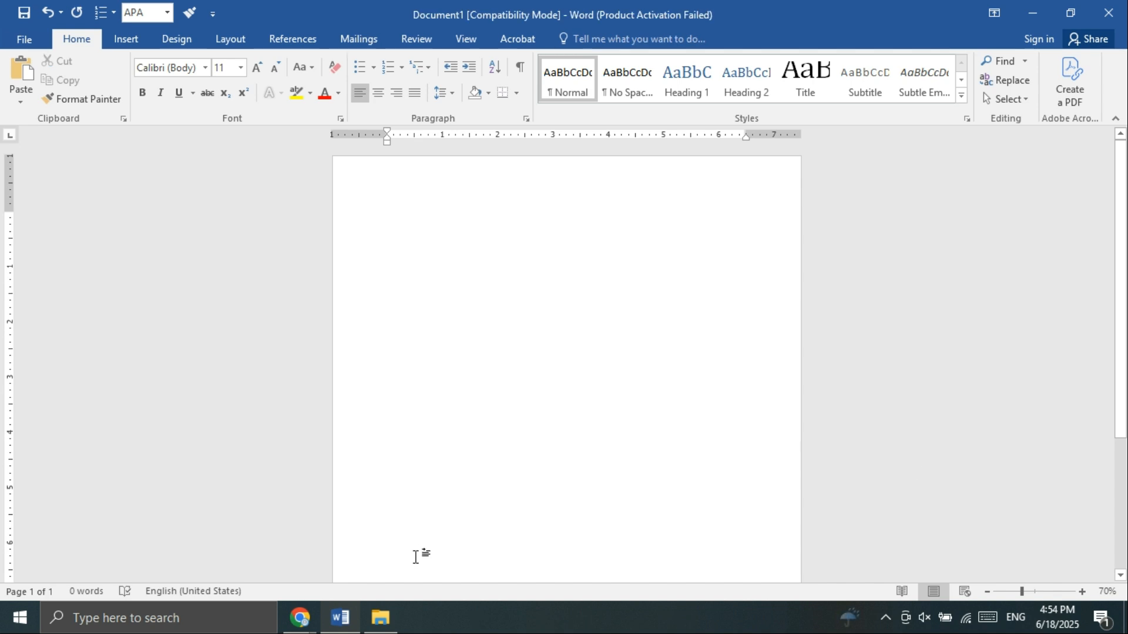
# Step: Switch to Chrome, search Google for "remove background" in a new tab, and open the remove.bg site
pyautogui.moveTo(300, 617)
pyautogui.click(133, 551)
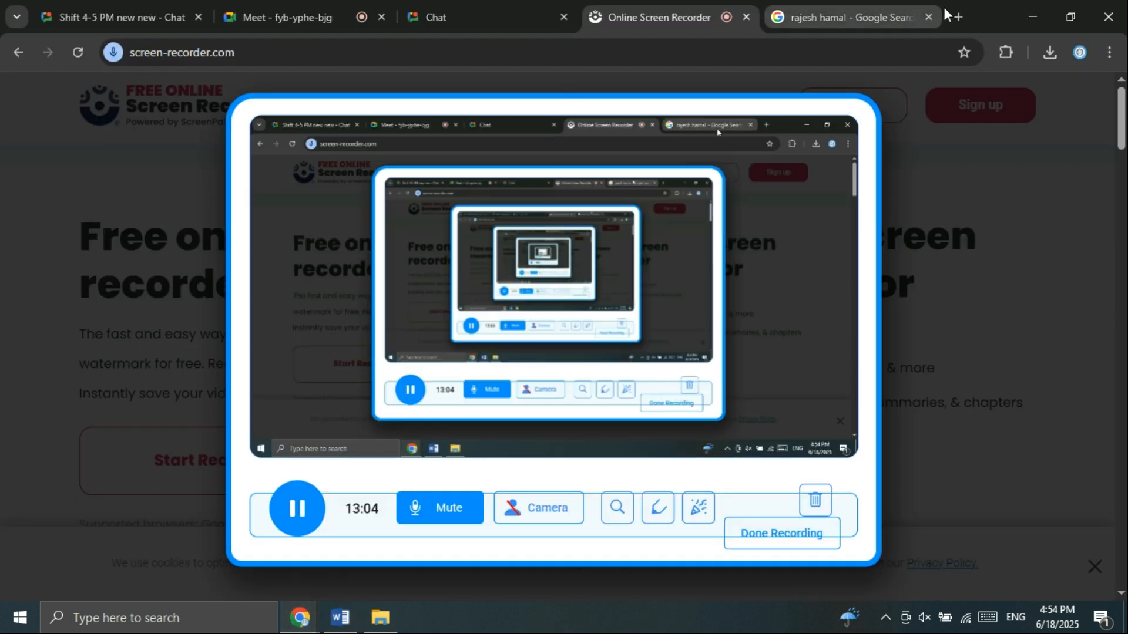
pyautogui.click(958, 17)
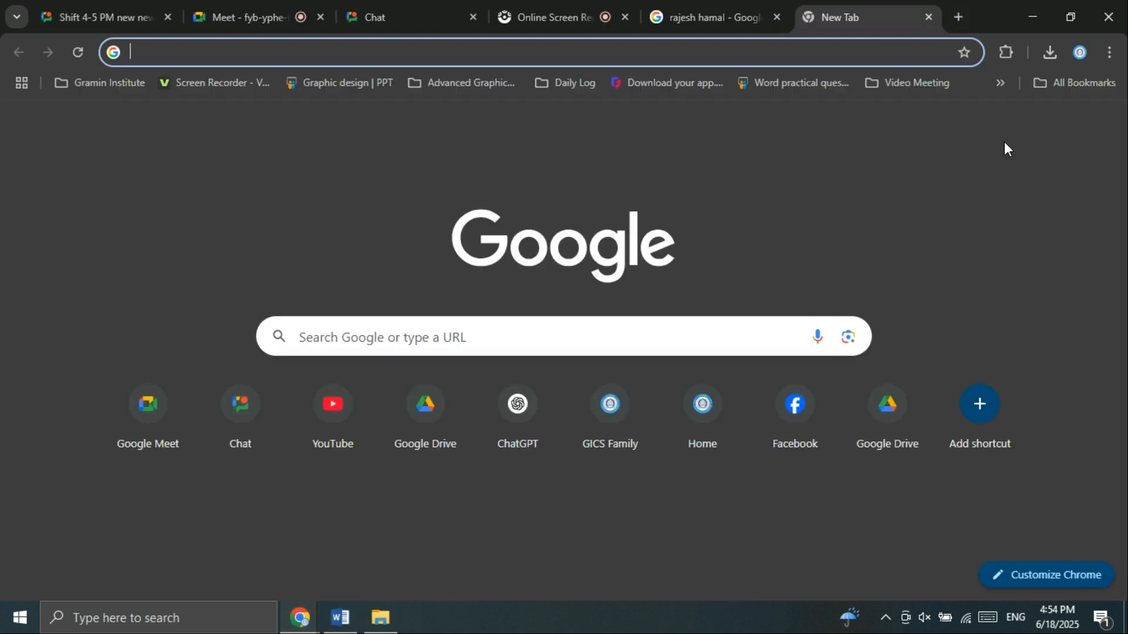
pyautogui.write('remove ')
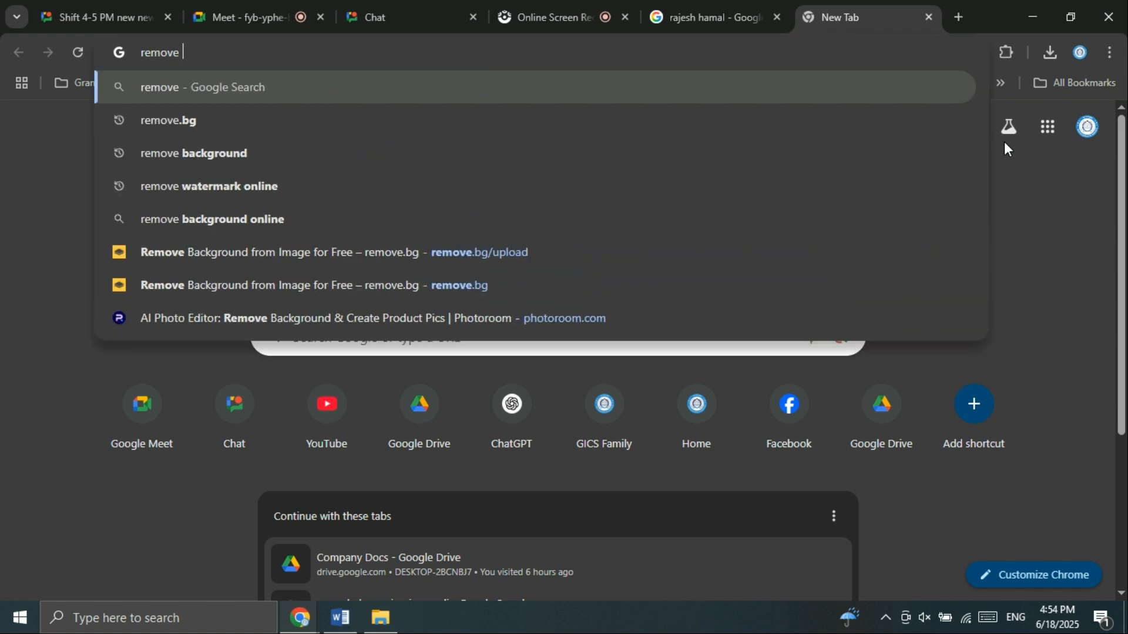
pyautogui.write('b')
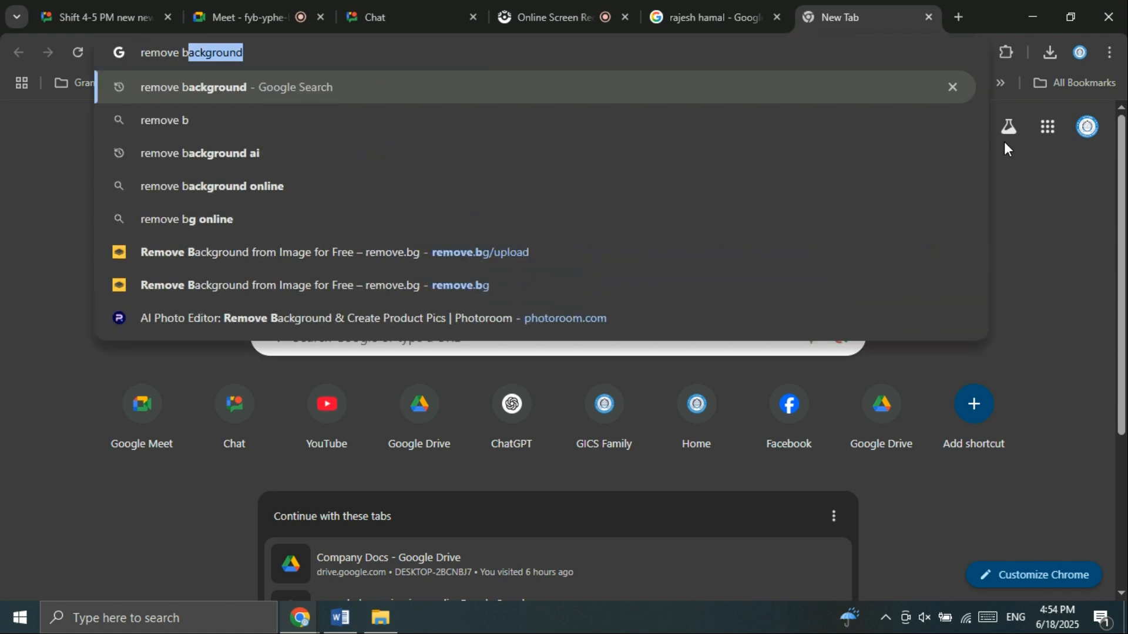
pyautogui.press('Return')
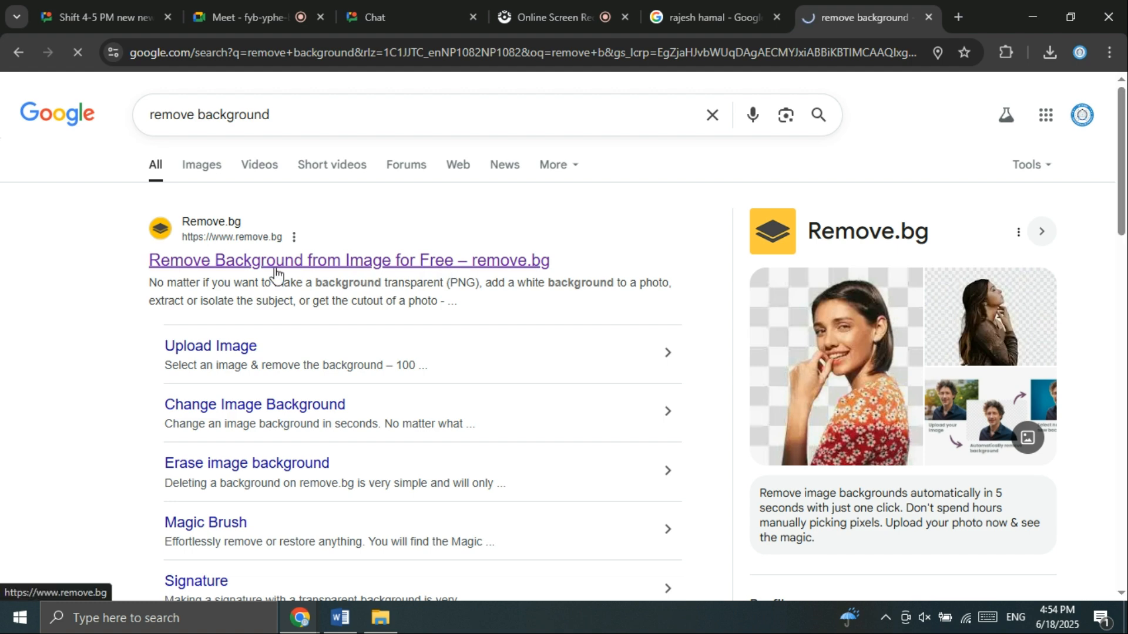
pyautogui.click(275, 272)
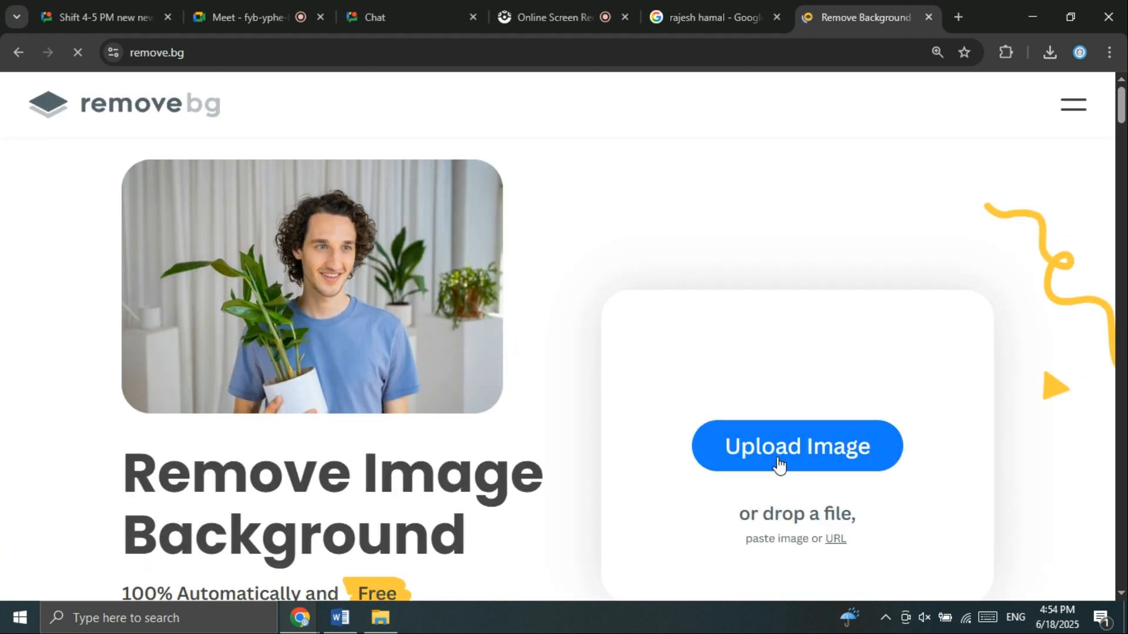
# Step: Upload the image 1000036098.png from the Downloads folder to remove its background
pyautogui.click(779, 464)
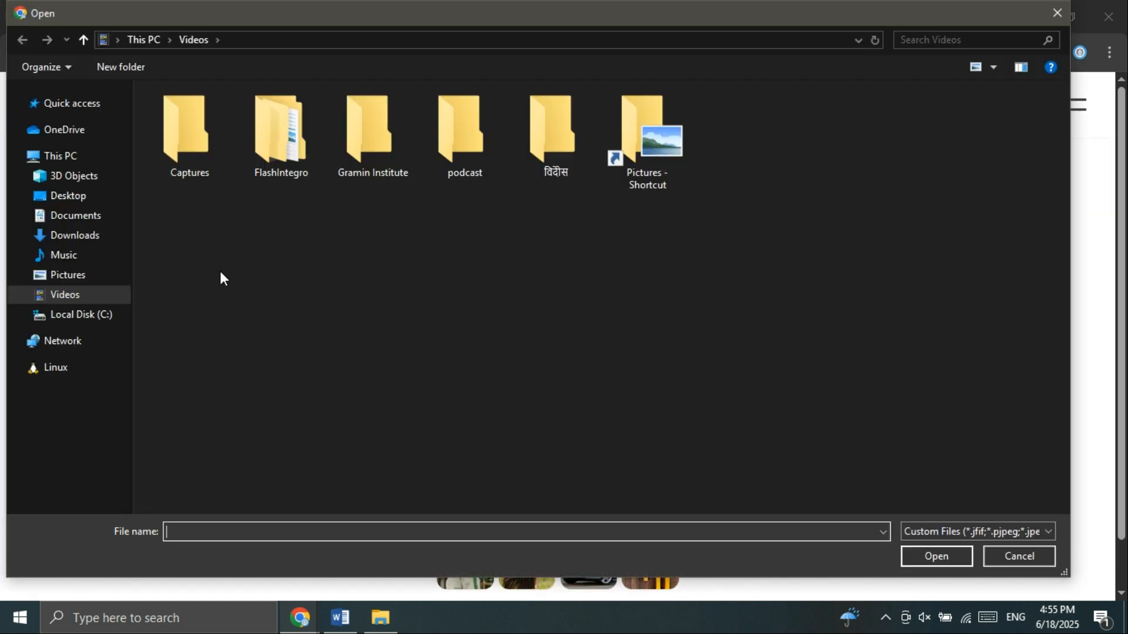
pyautogui.click(80, 235)
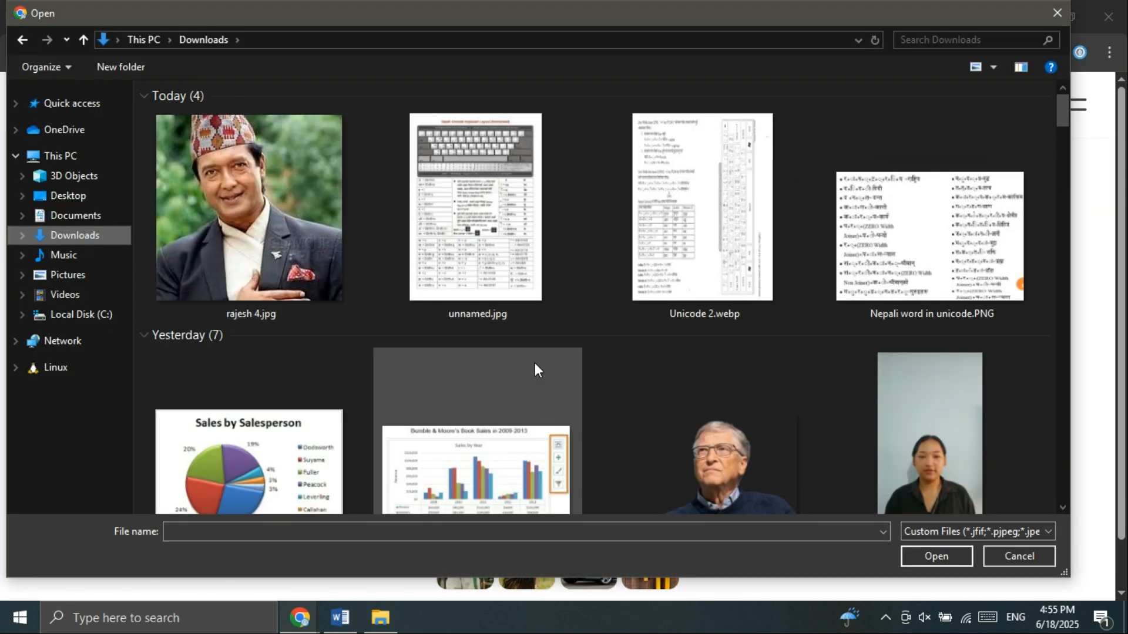
pyautogui.scroll(-1, 536, 369)
pyautogui.click(920, 367)
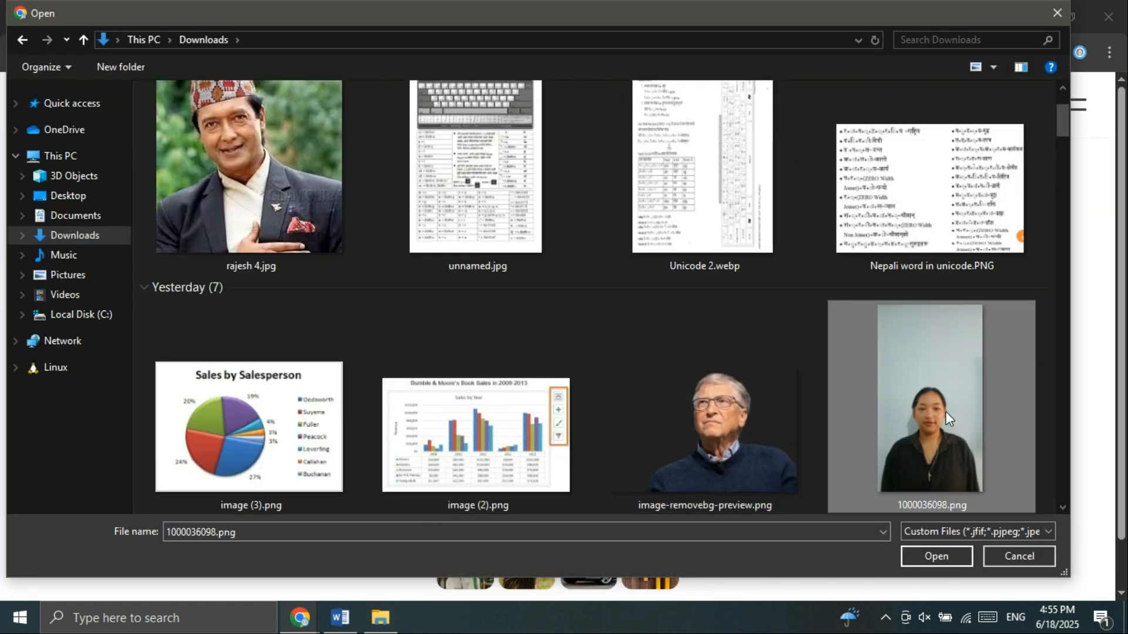
pyautogui.scroll(-4, 947, 411)
pyautogui.click(926, 555)
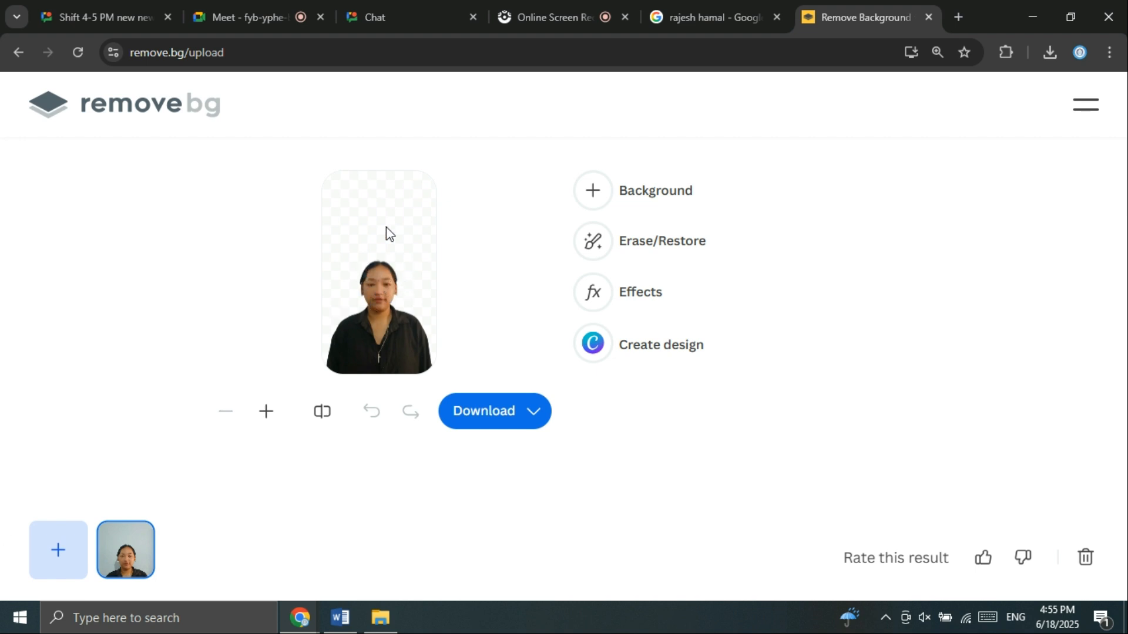
# Step: Download the free 375 x 666 preview of the cutout, and insert the downloaded file into the Word document
pyautogui.click(483, 426)
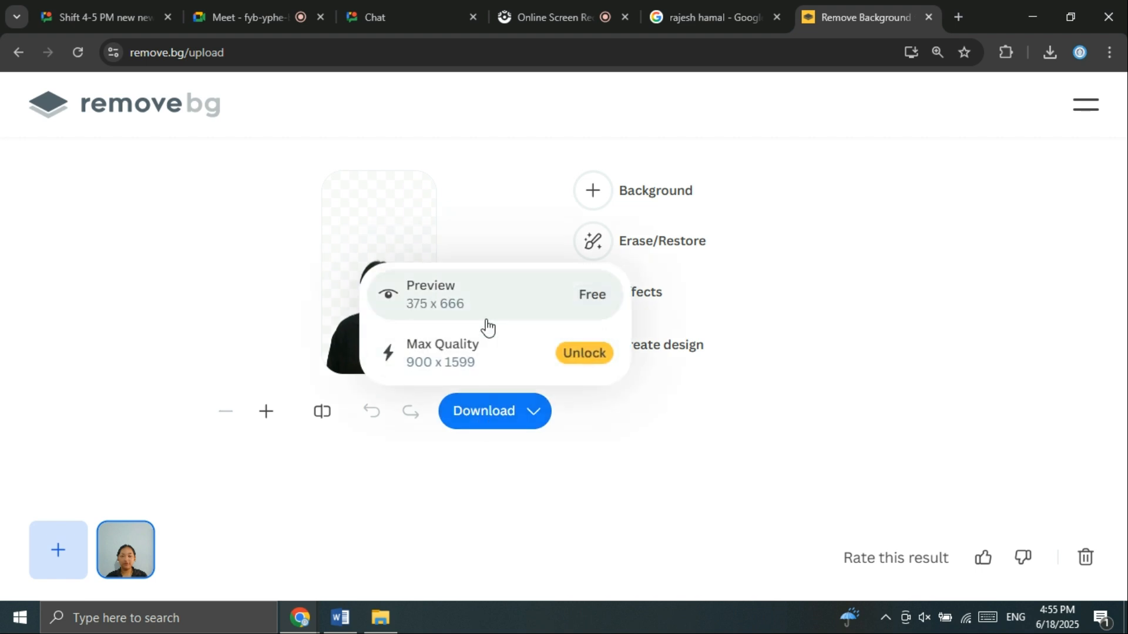
pyautogui.click(487, 311)
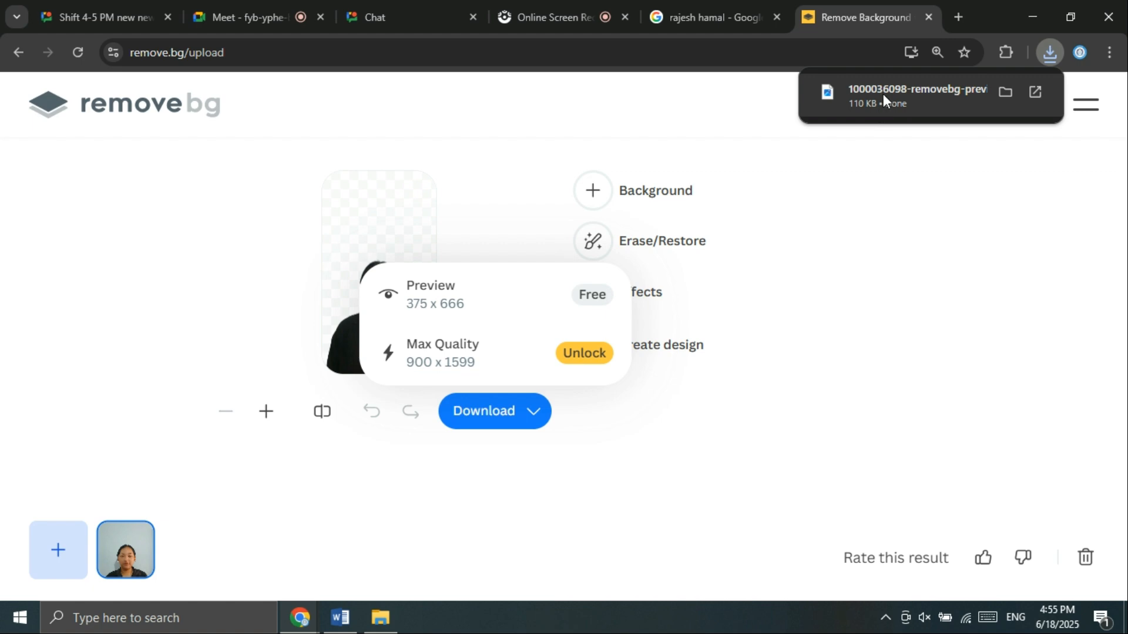
pyautogui.moveTo(878, 117); pyautogui.dragTo(427, 215)
pyautogui.hotkey('alt', 'Tab')
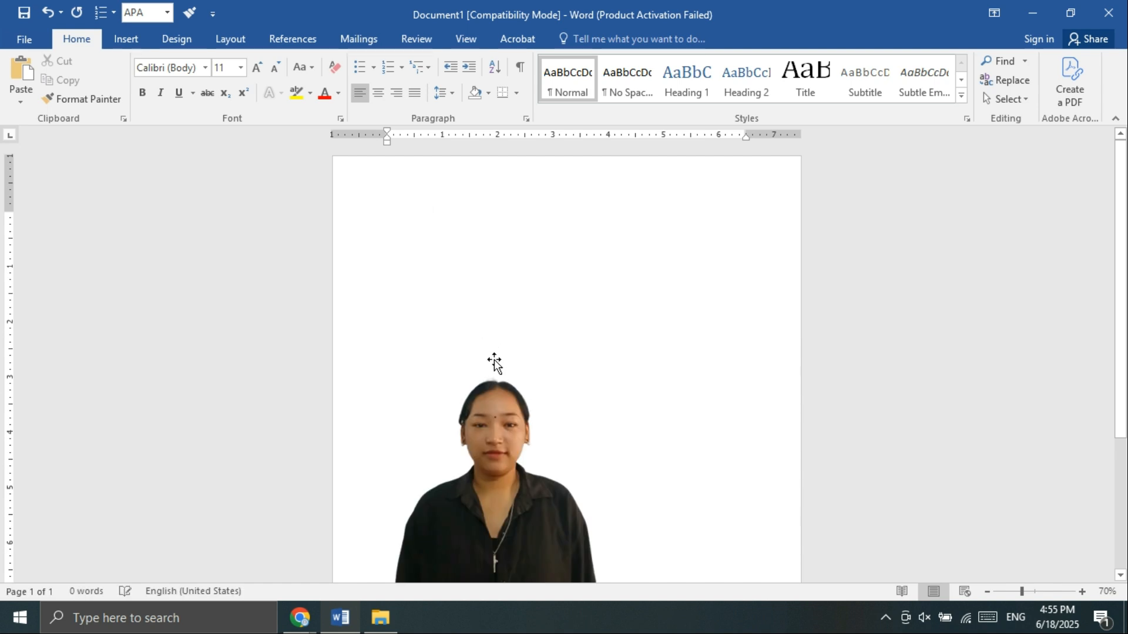
# Step: Crop the empty area above the inserted portrait so the picture is about 4.02" high
pyautogui.click(508, 437)
pyautogui.scroll(-2, 509, 437)
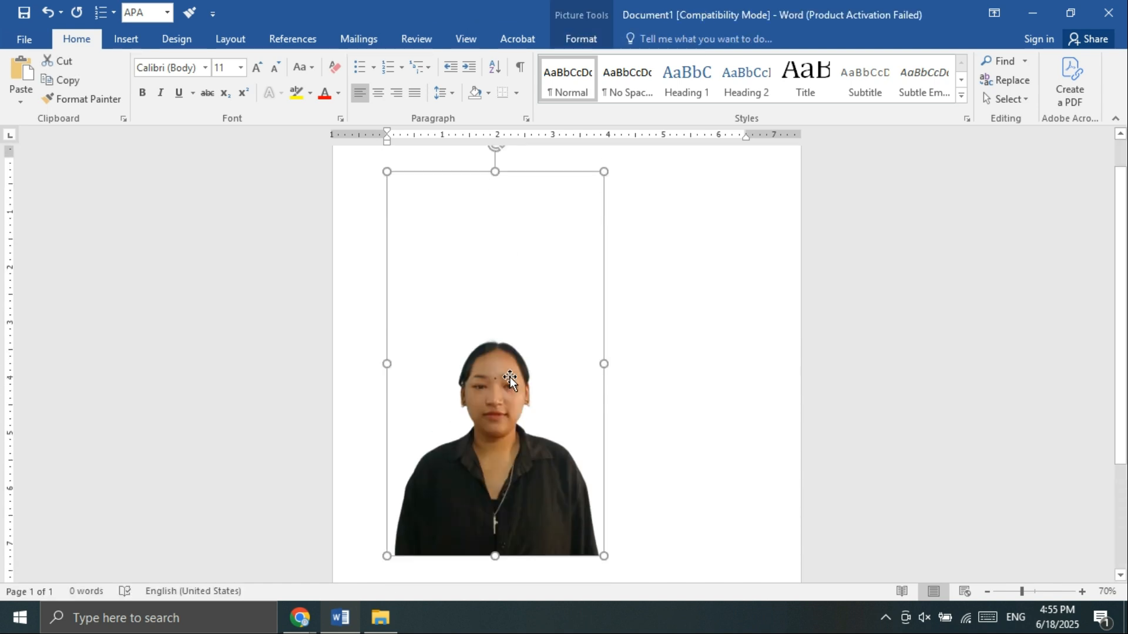
pyautogui.click(581, 39)
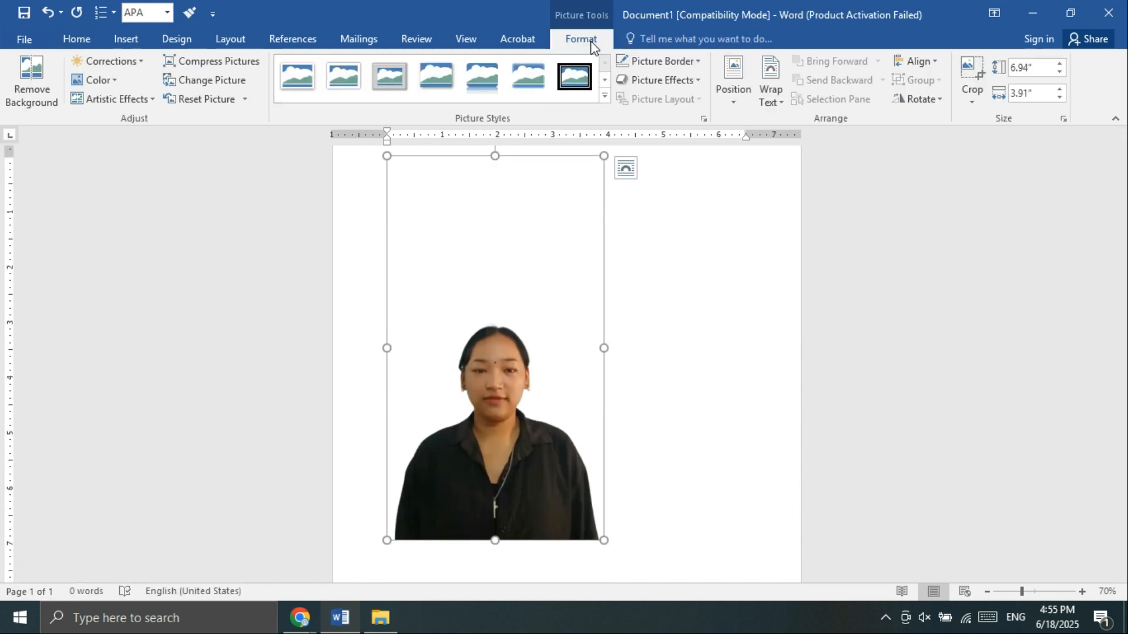
pyautogui.click(972, 76)
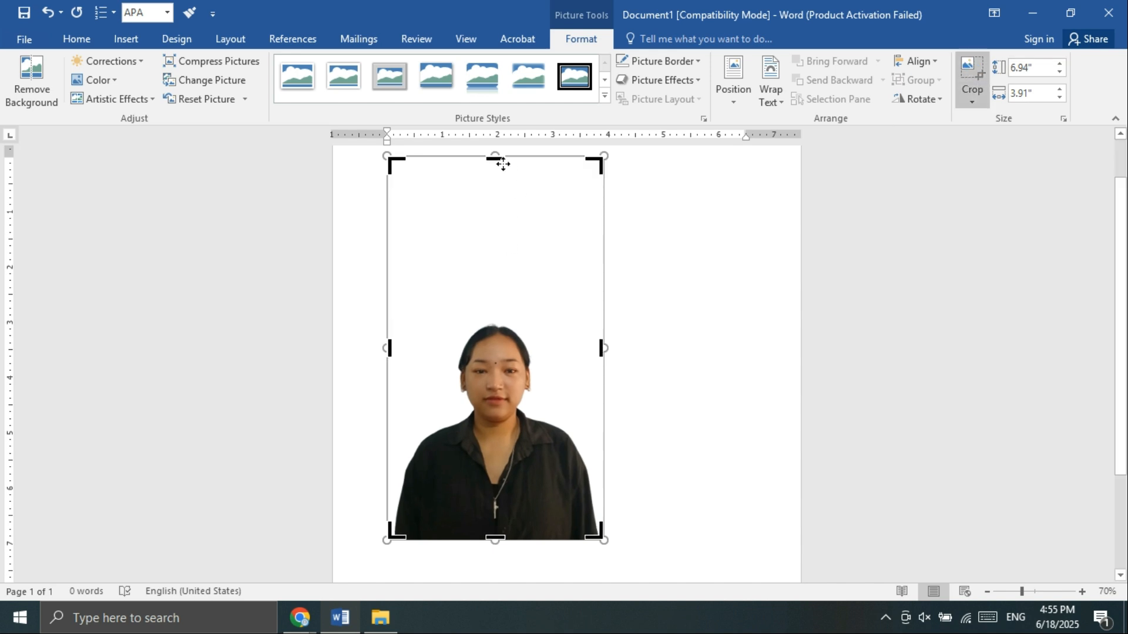
pyautogui.moveTo(496, 157); pyautogui.dragTo(486, 319)
pyautogui.click(562, 509)
pyautogui.doubleClick(537, 295)
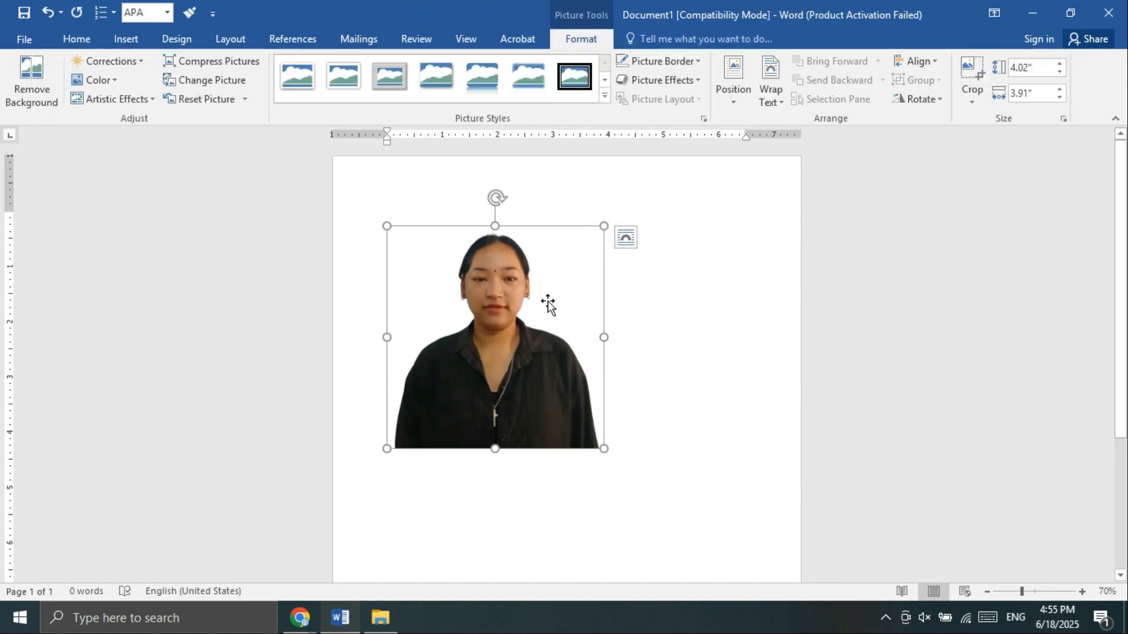
pyautogui.hotkey('alt', 'Tab')
pyautogui.hotkey('alt', 'Tab')
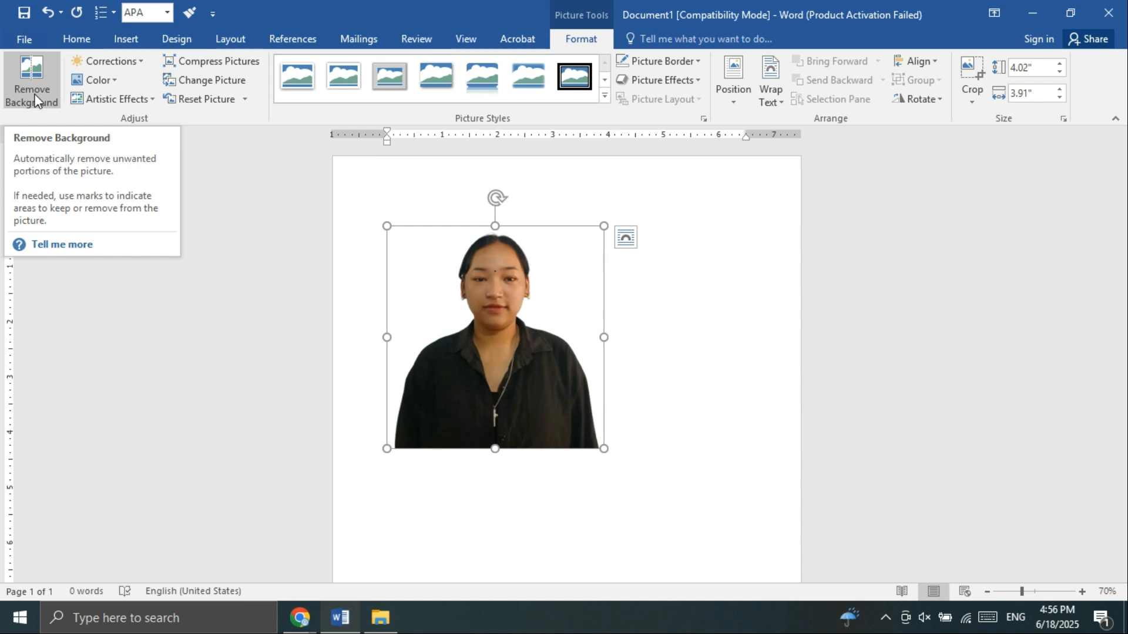
pyautogui.hotkey('alt', 'Tab')
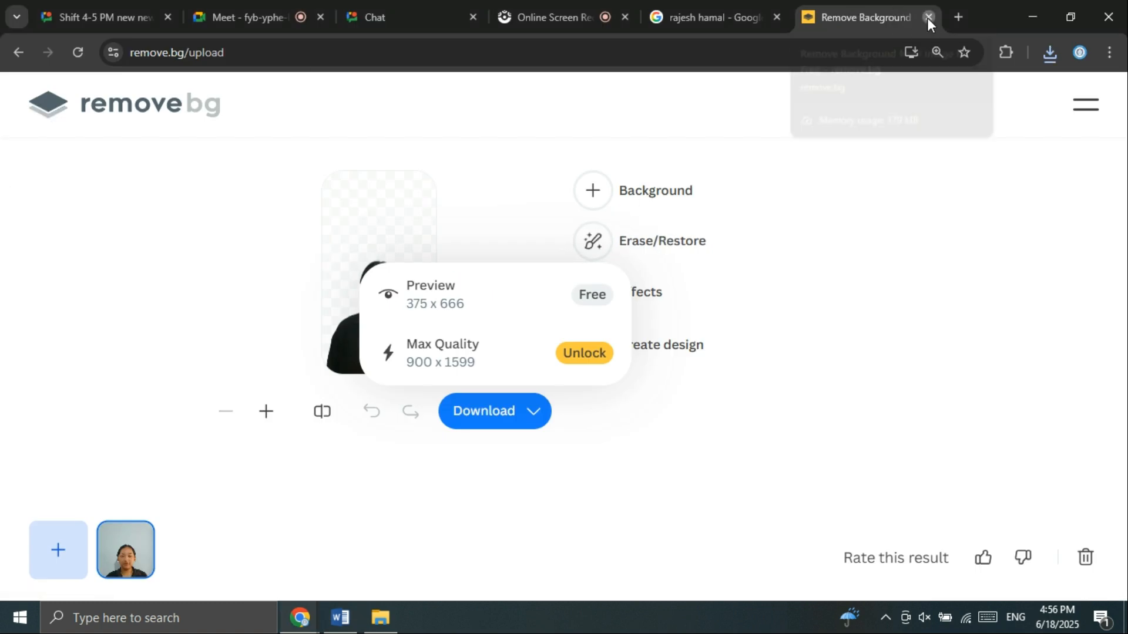
pyautogui.hotkey('alt', 'Tab')
# Step: Delete the cropped portrait from the page and undo the deletion
pyautogui.click(642, 345)
pyautogui.click(504, 334)
pyautogui.press('Delete')
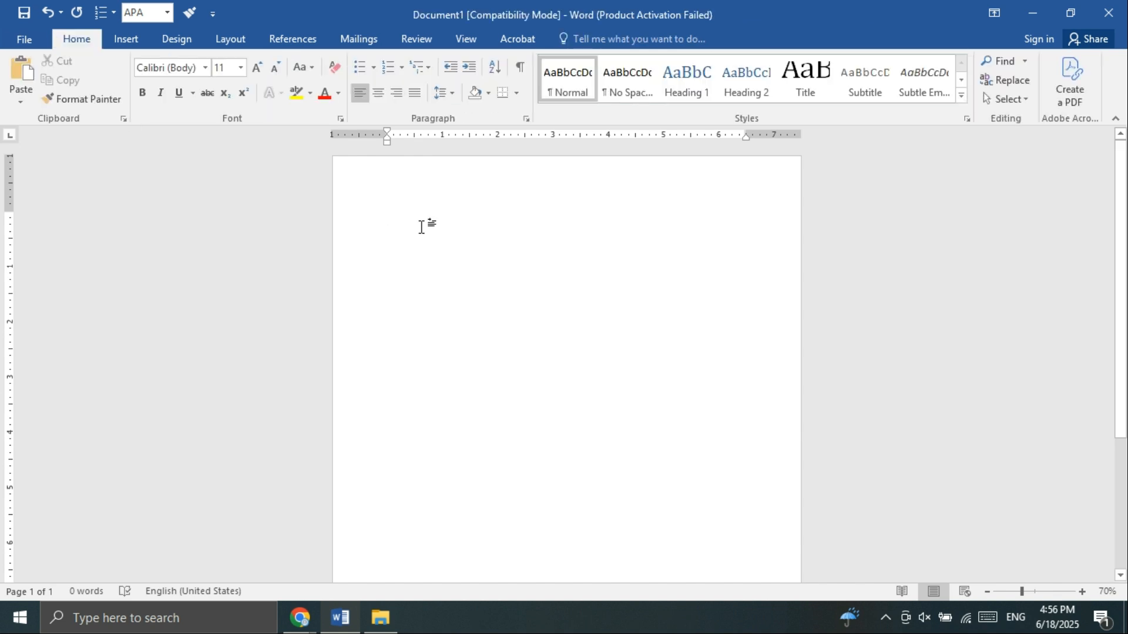
pyautogui.hotkey('ctrl', 'z')
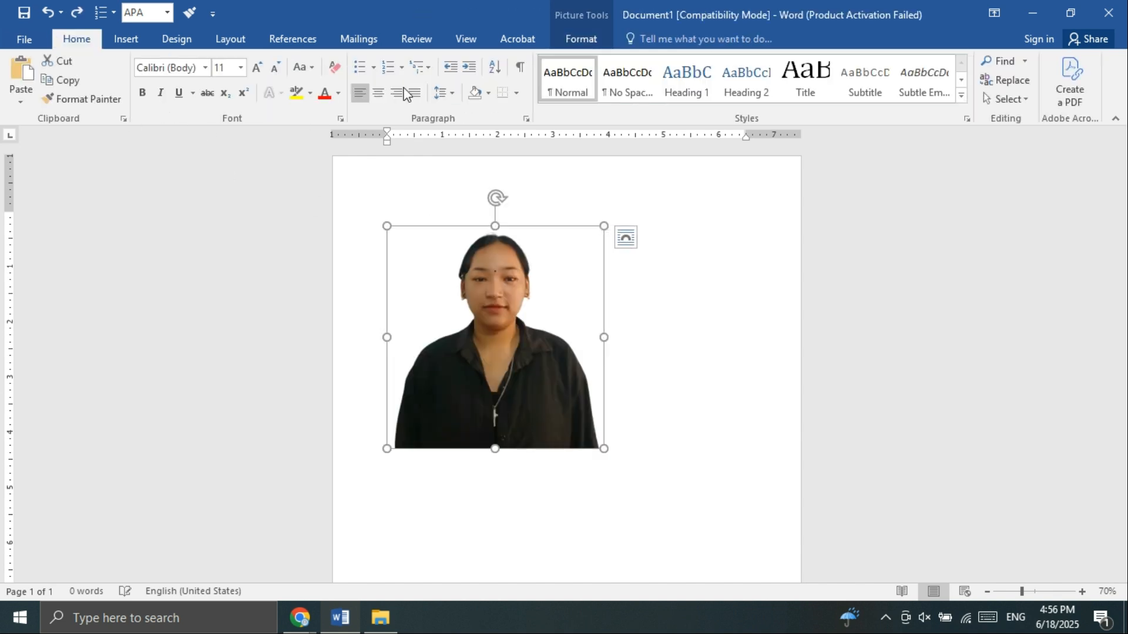
# Step: Try to move the inline portrait lower on the page, with the whole page in view
pyautogui.click(578, 40)
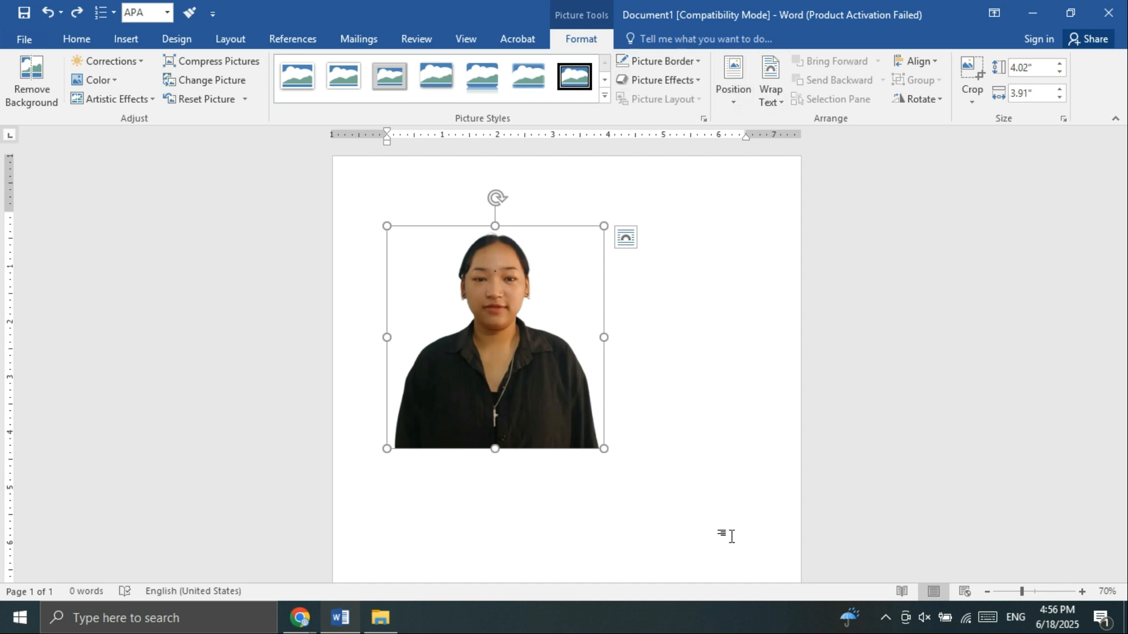
pyautogui.click(733, 97)
pyautogui.click(733, 94)
pyautogui.click(733, 94)
pyautogui.click(569, 293)
pyautogui.scroll(-2, 560, 309)
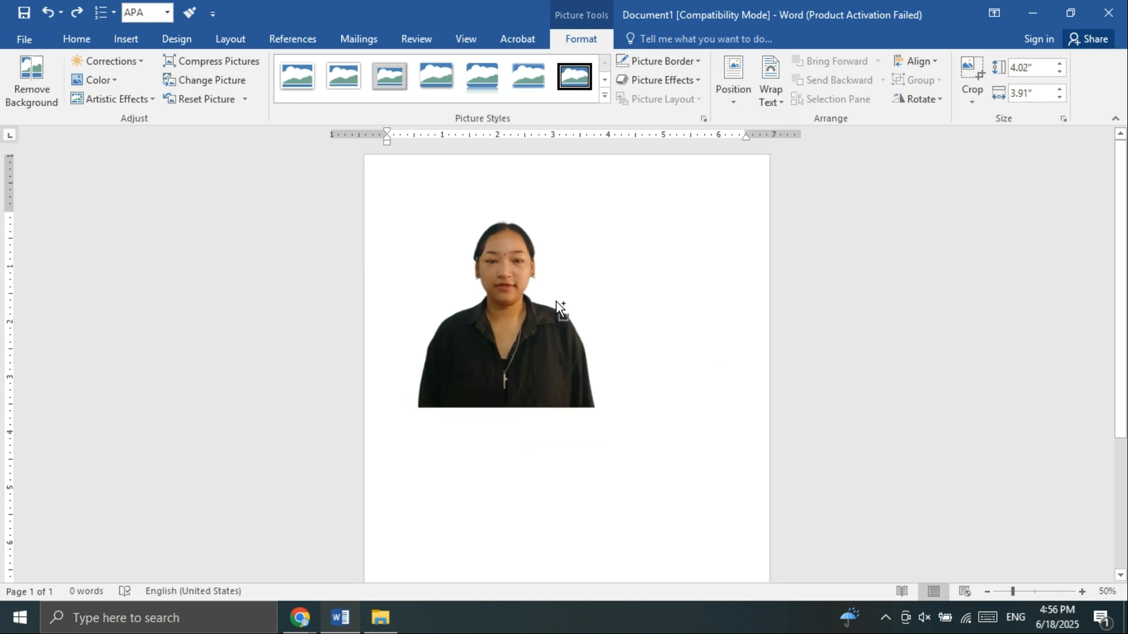
pyautogui.scroll(-1, 557, 300)
pyautogui.click(517, 303)
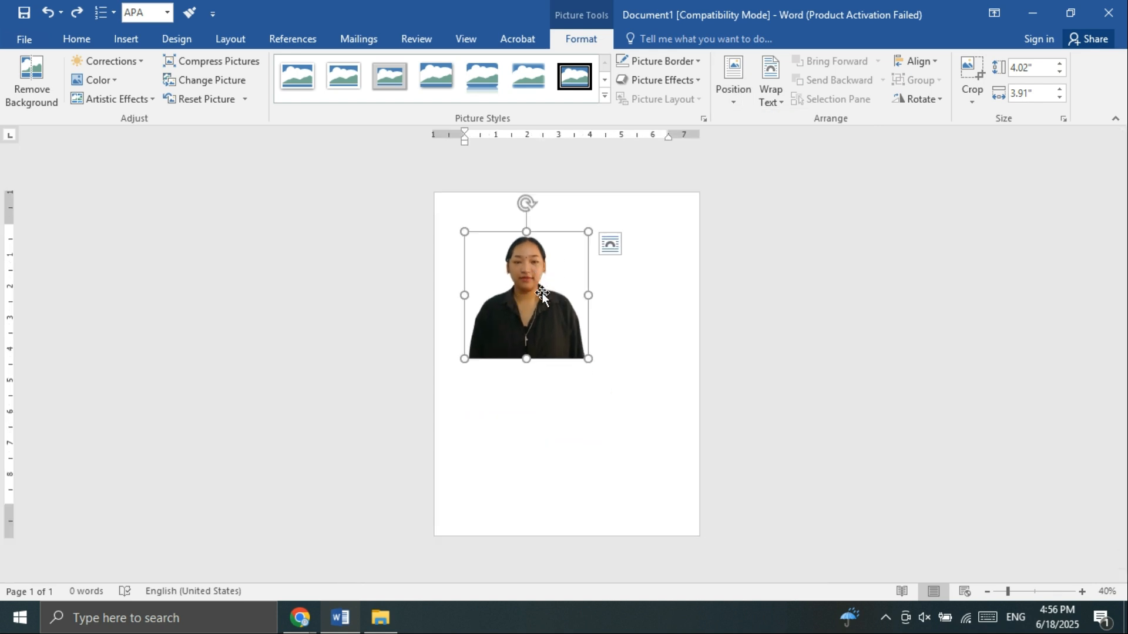
pyautogui.moveTo(531, 288); pyautogui.dragTo(552, 325)
pyautogui.moveTo(651, 382); pyautogui.dragTo(652, 383)
# Step: Examine the position presets for the portrait, both in line with text and with text wrapping
pyautogui.click(744, 96)
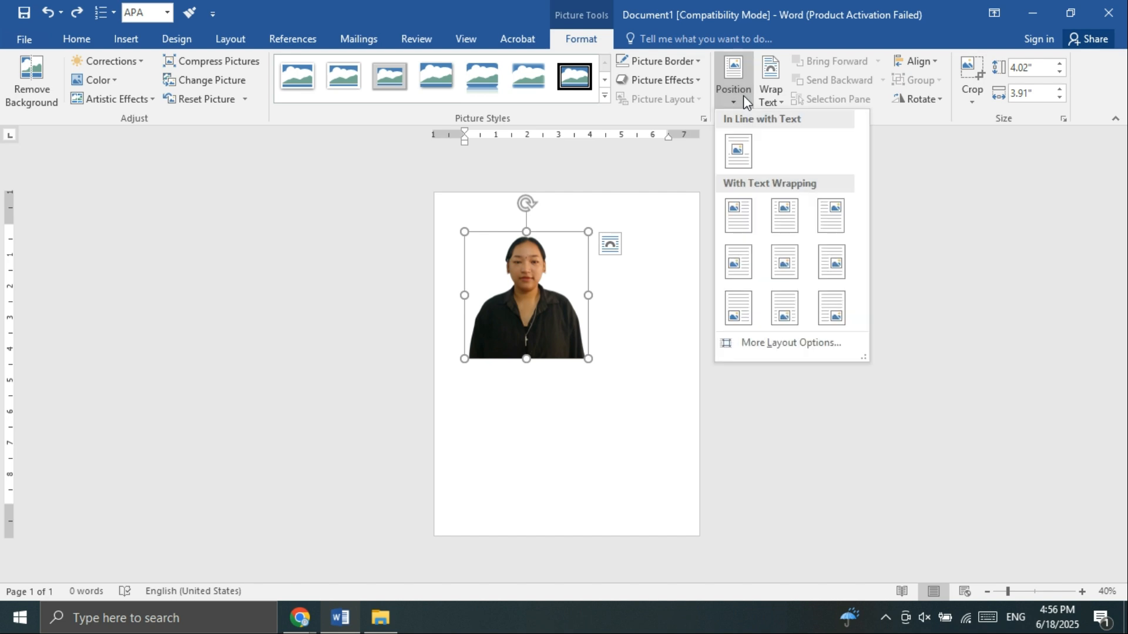
pyautogui.click(742, 95)
pyautogui.click(742, 97)
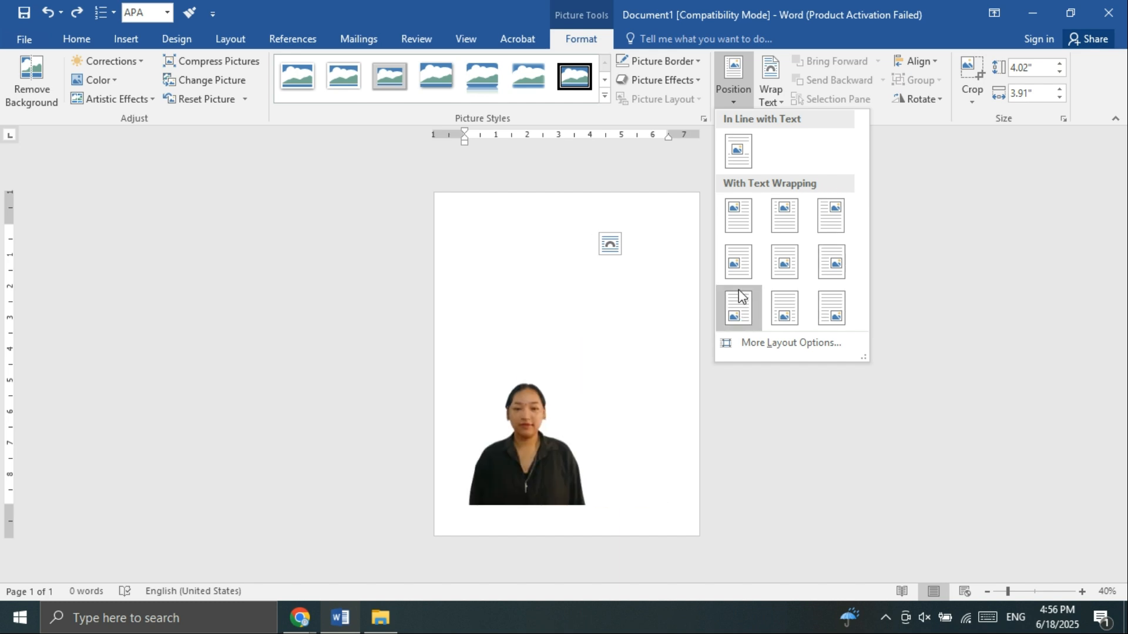
pyautogui.click(738, 102)
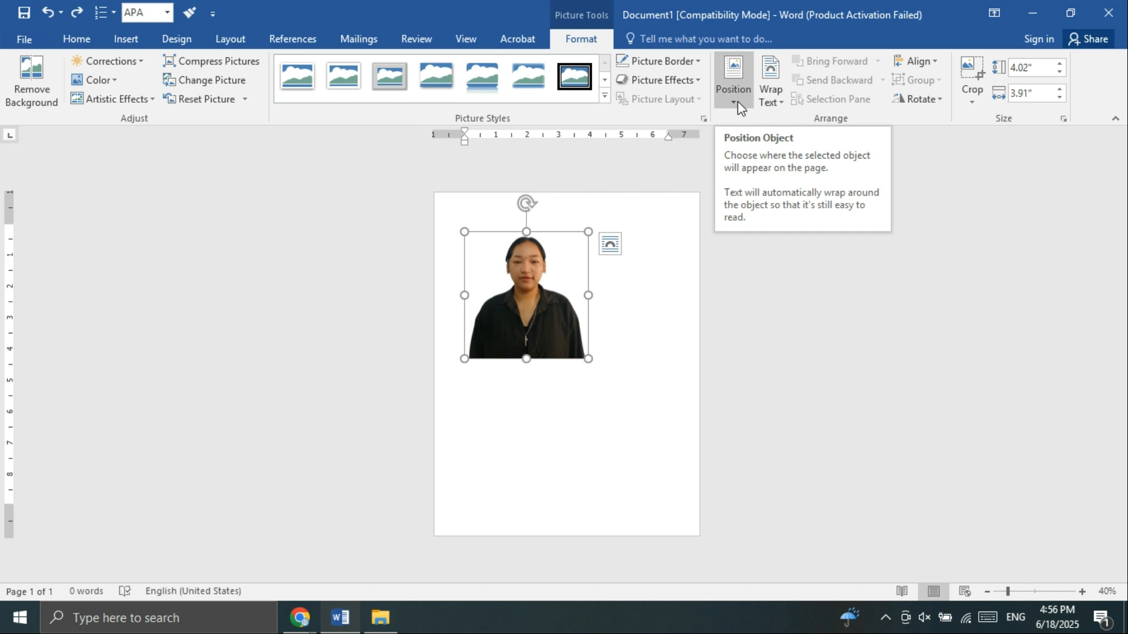
pyautogui.click(739, 106)
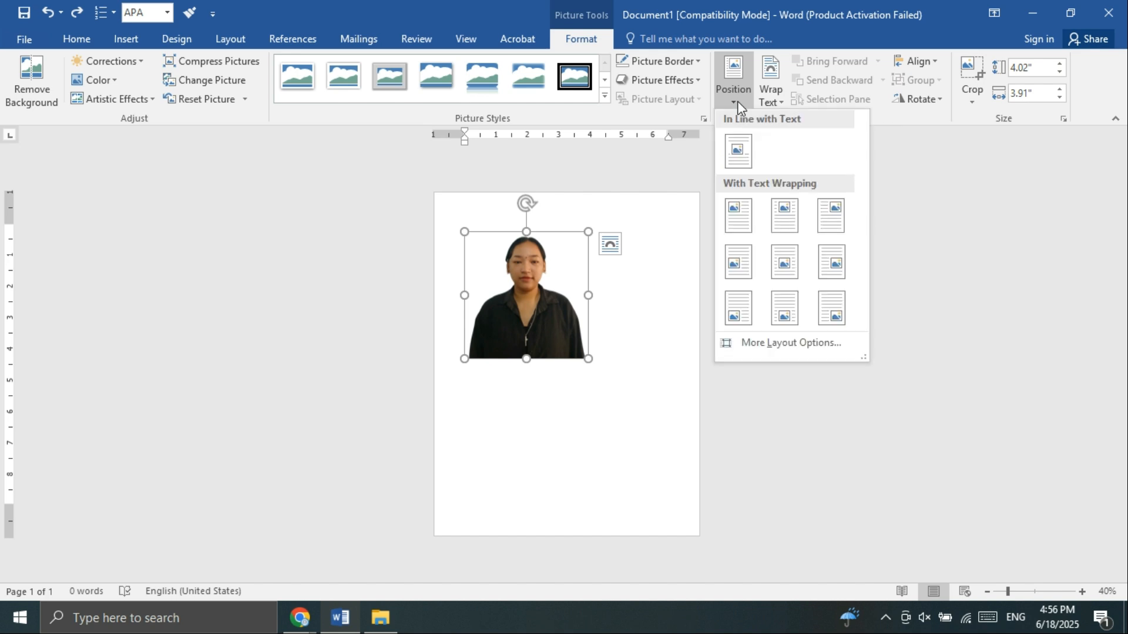
pyautogui.click(739, 104)
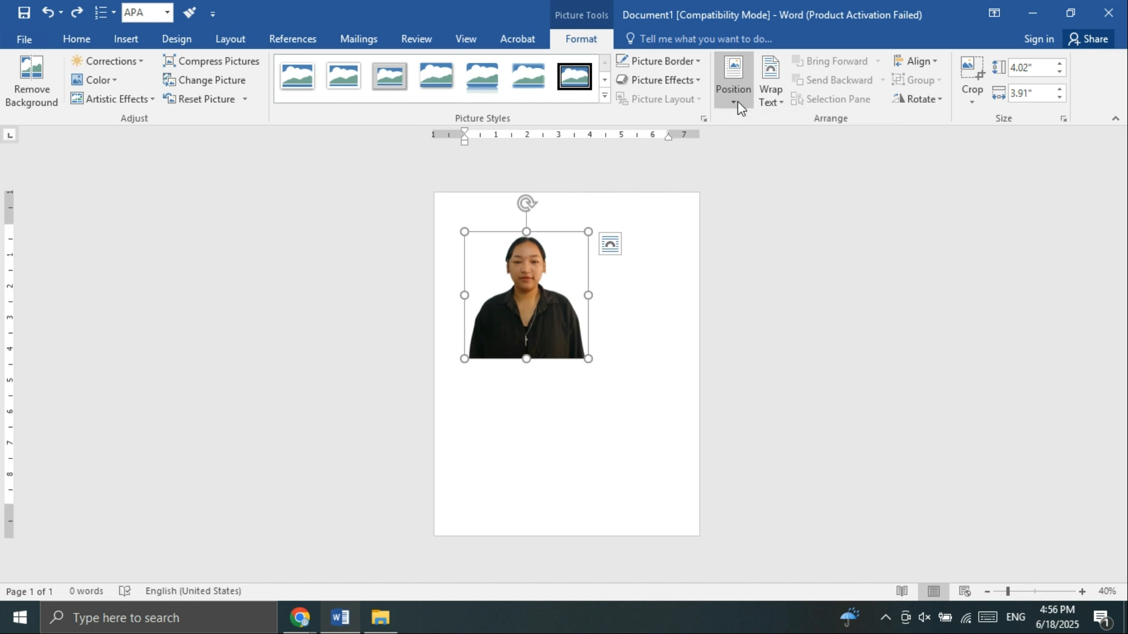
# Step: Try to reposition the portrait toward the right side of the page while it stays in line with text
pyautogui.moveTo(538, 304)
pyautogui.mouseDown()
pyautogui.moveTo(621, 342)
pyautogui.moveTo(528, 301)
pyautogui.mouseUp()
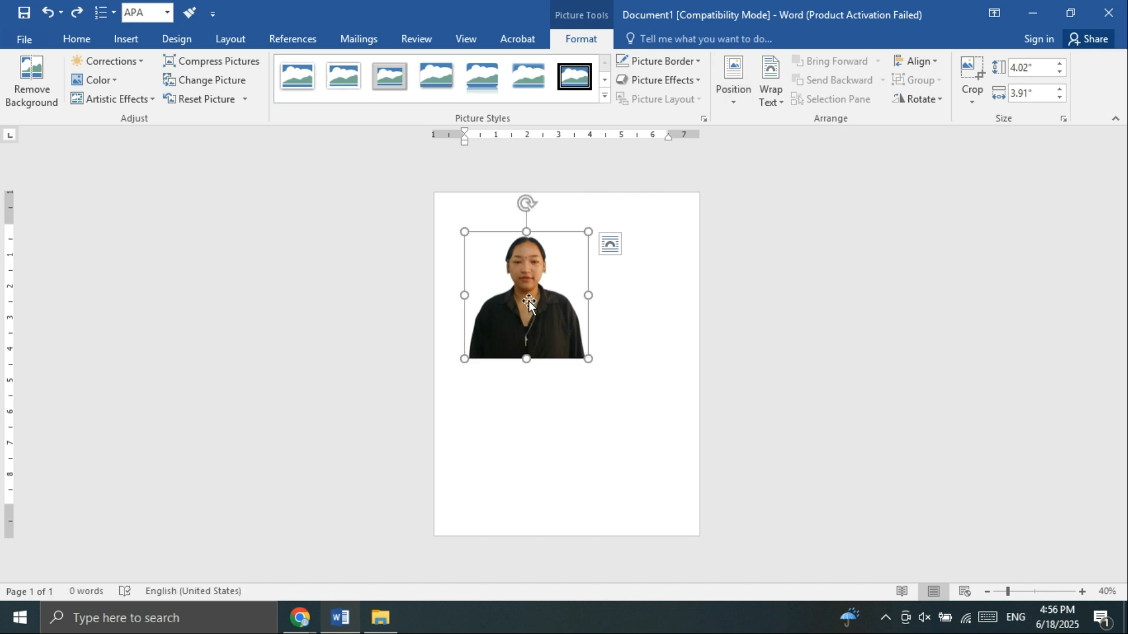
pyautogui.moveTo(529, 301); pyautogui.dragTo(619, 345)
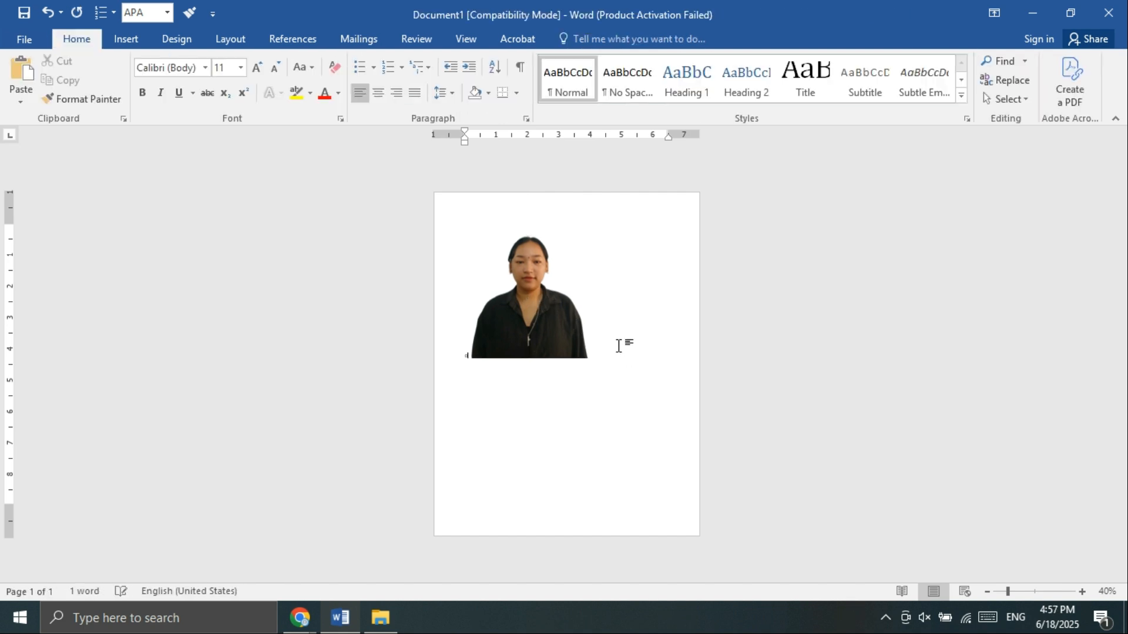
pyautogui.click(738, 93)
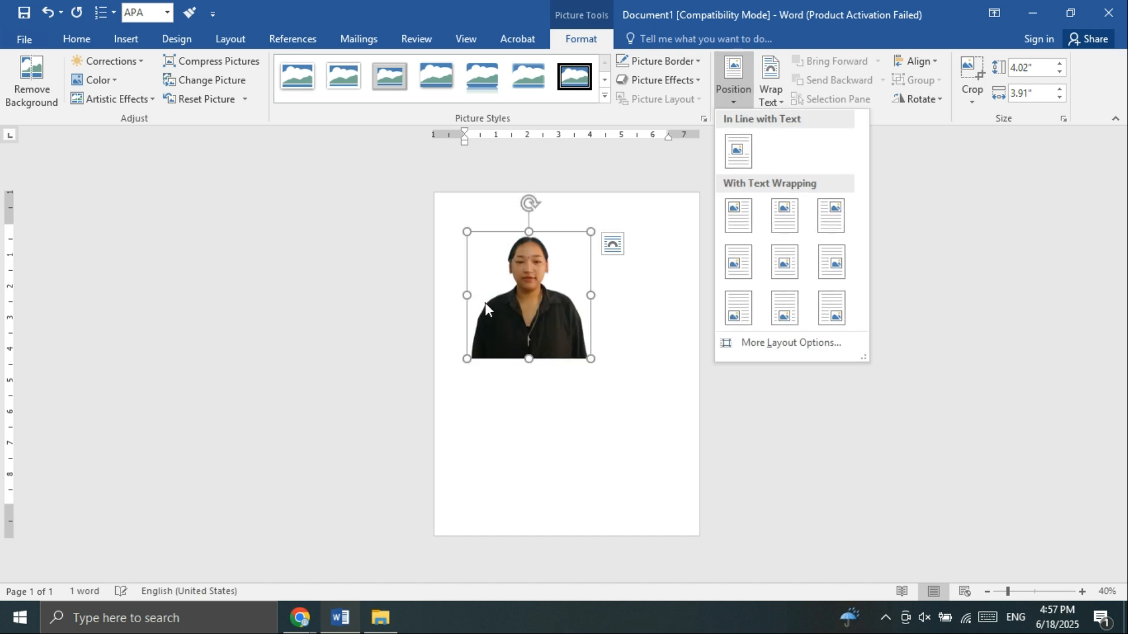
pyautogui.click(485, 302)
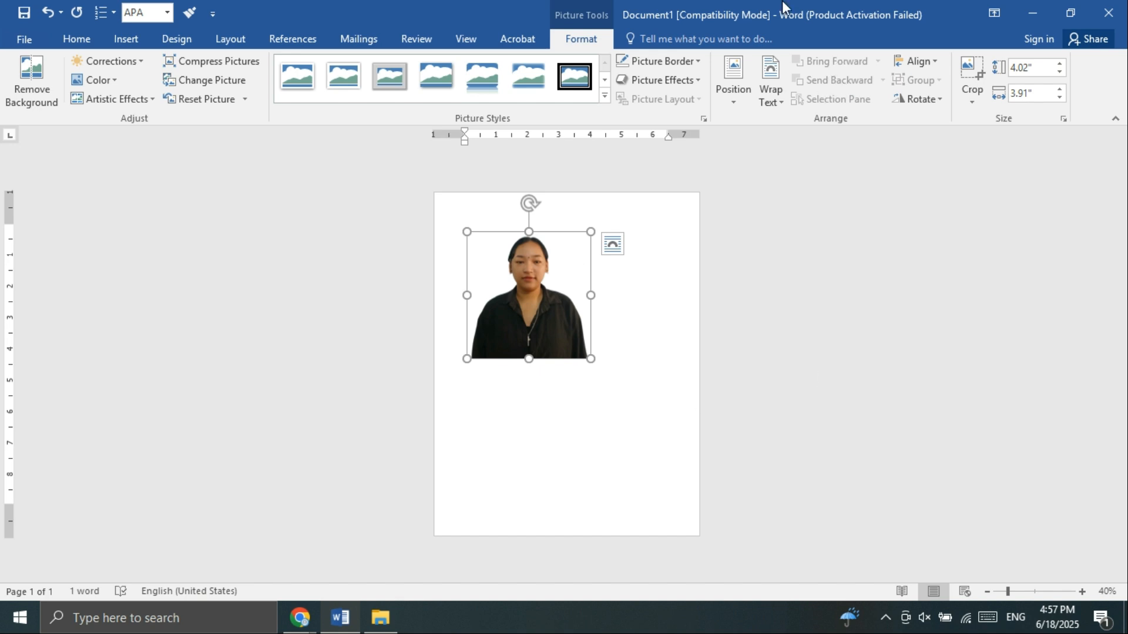
# Step: Examine the alignment choices and the text wrapping choices available for the selected portrait
pyautogui.click(918, 63)
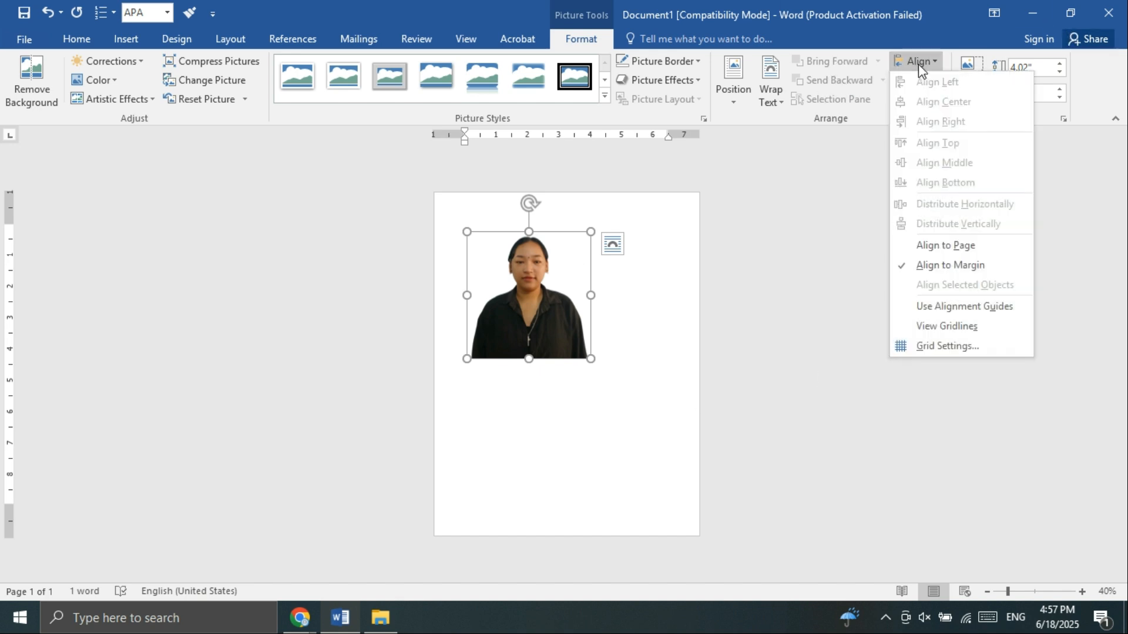
pyautogui.click(918, 63)
pyautogui.click(918, 63)
pyautogui.click(918, 63)
pyautogui.click(773, 89)
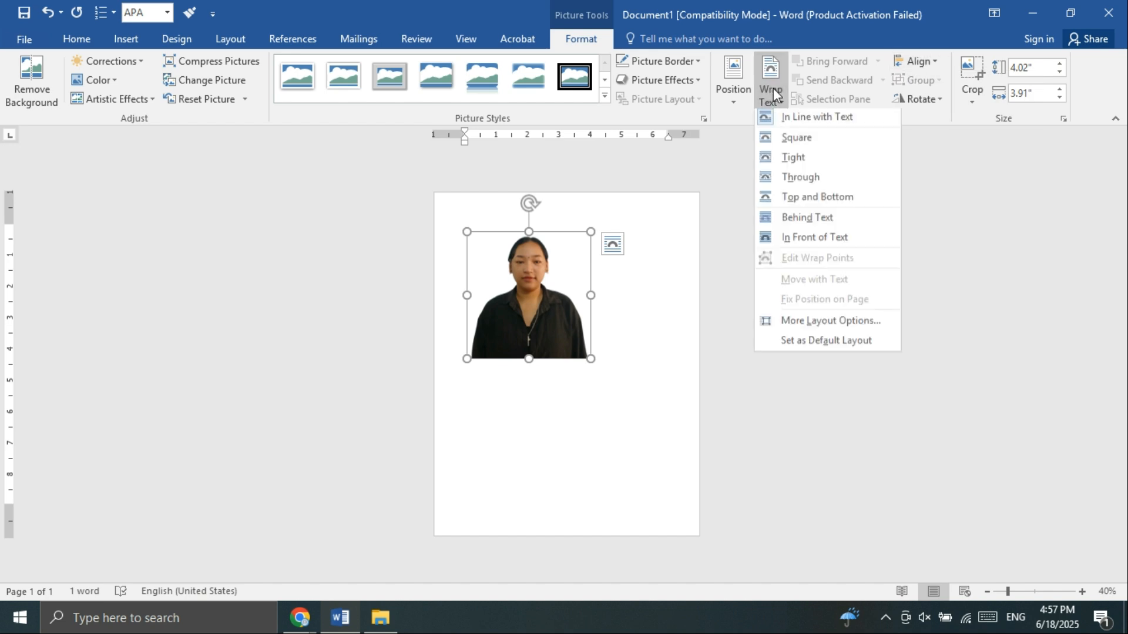
pyautogui.click(773, 87)
pyautogui.click(773, 87)
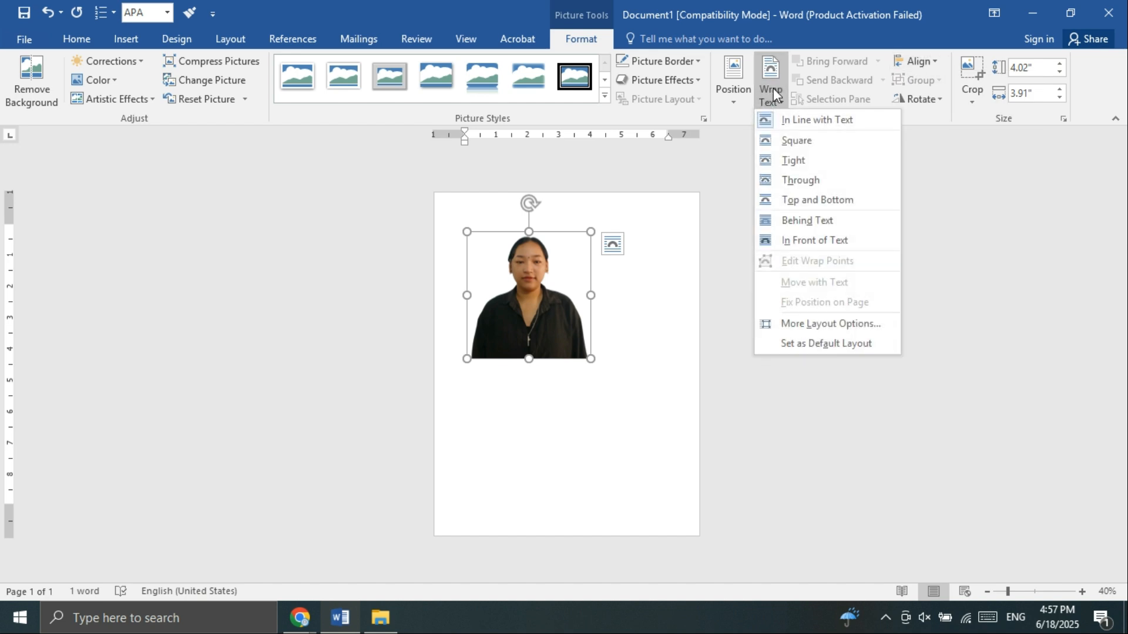
pyautogui.click(533, 371)
pyautogui.click(616, 344)
pyautogui.click(559, 318)
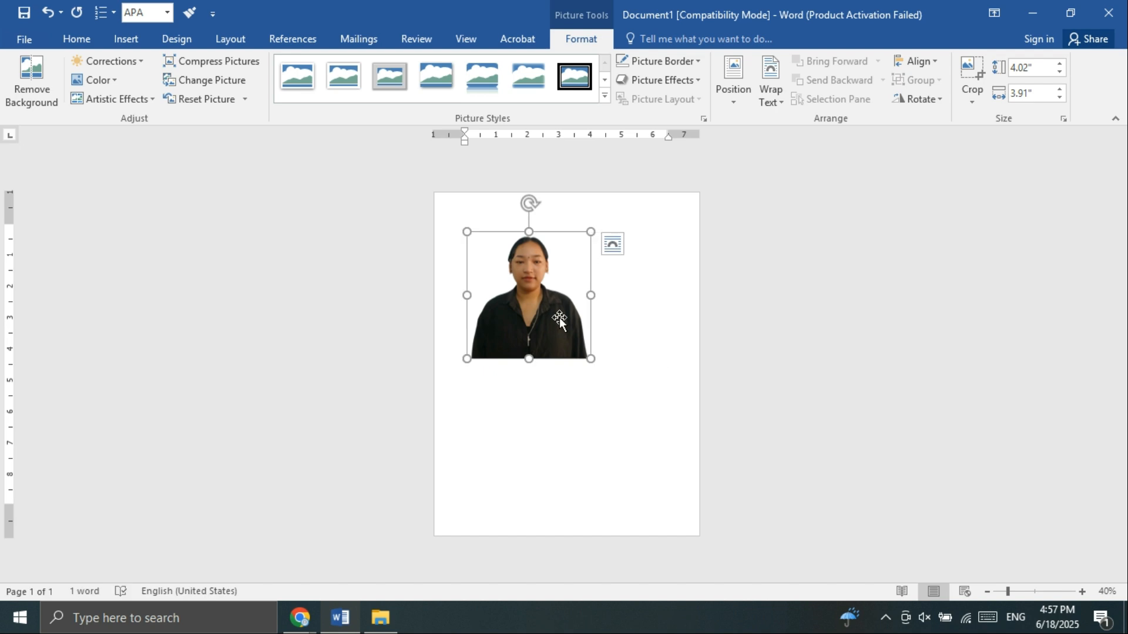
pyautogui.click(776, 99)
pyautogui.click(773, 94)
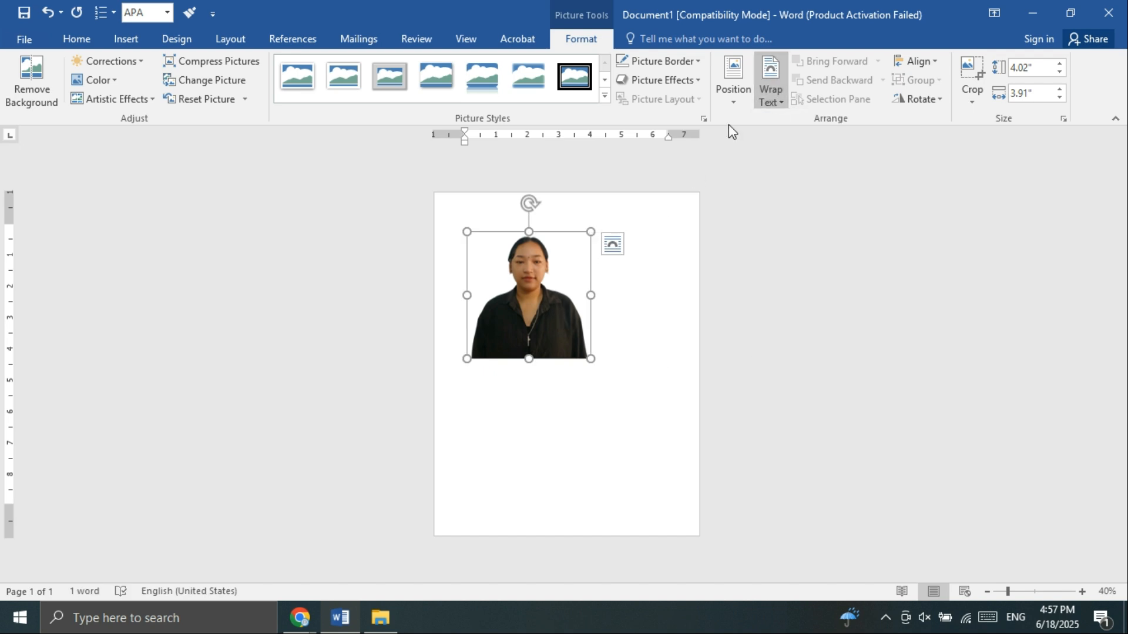
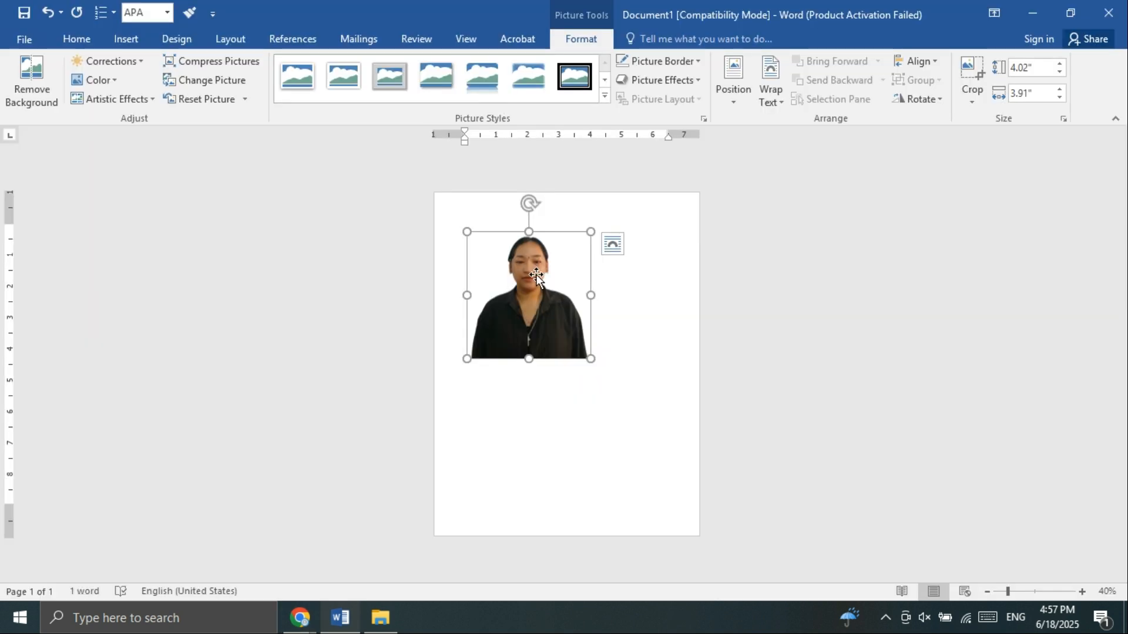
# Step: Set the portrait's text wrapping to In Front of Text and move it right and slightly down on the page
pyautogui.moveTo(537, 273); pyautogui.dragTo(694, 339)
pyautogui.scroll(3, 617, 327)
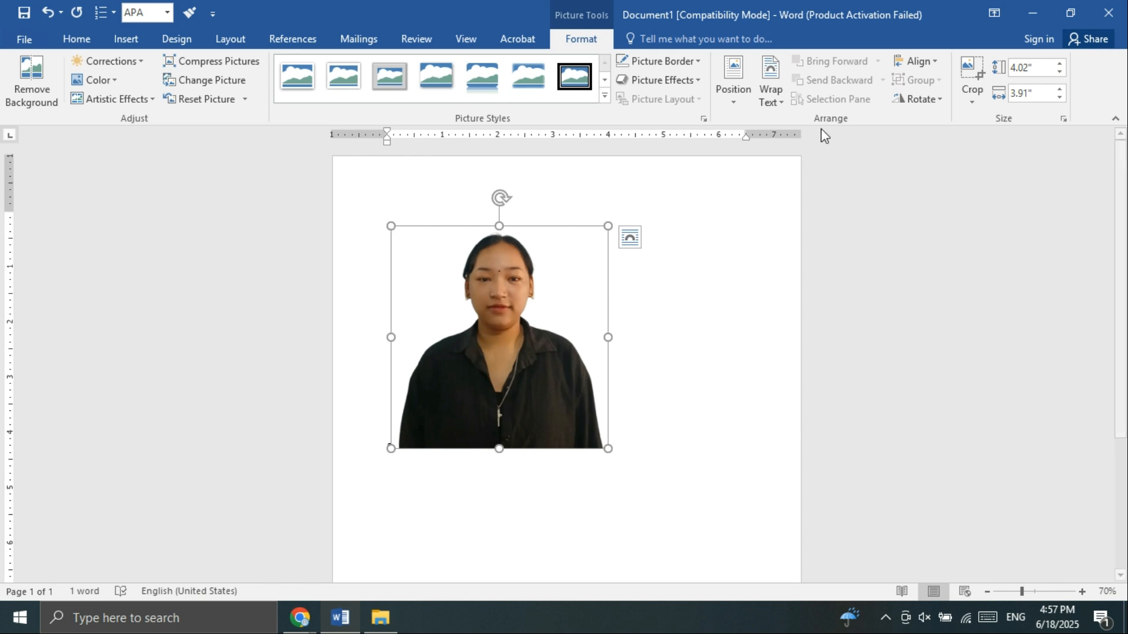
pyautogui.click(783, 103)
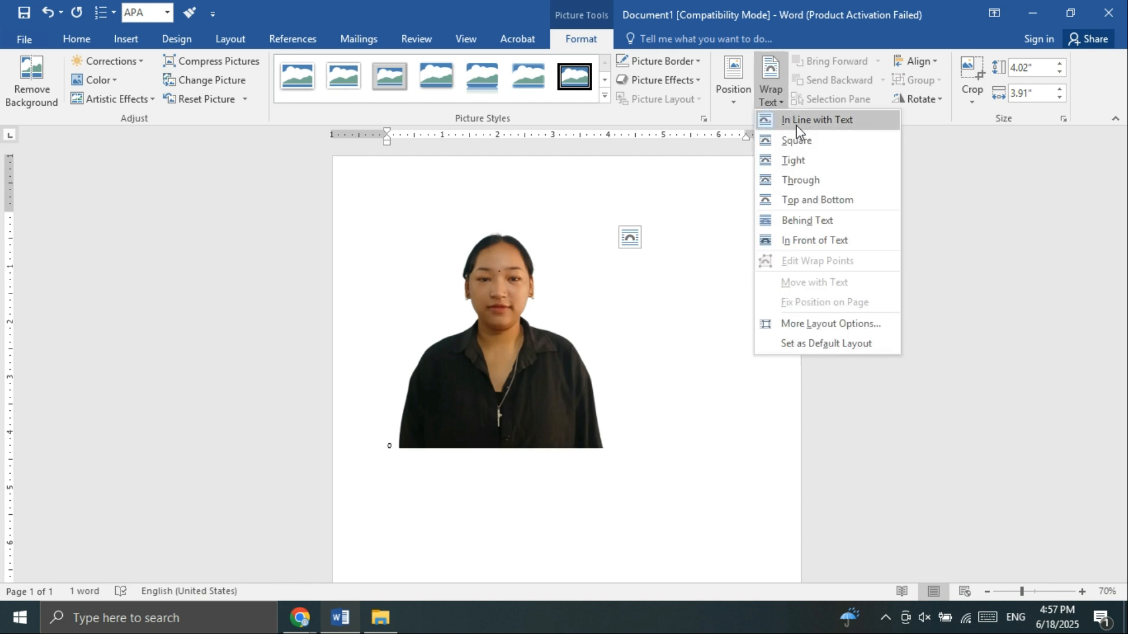
pyautogui.click(800, 247)
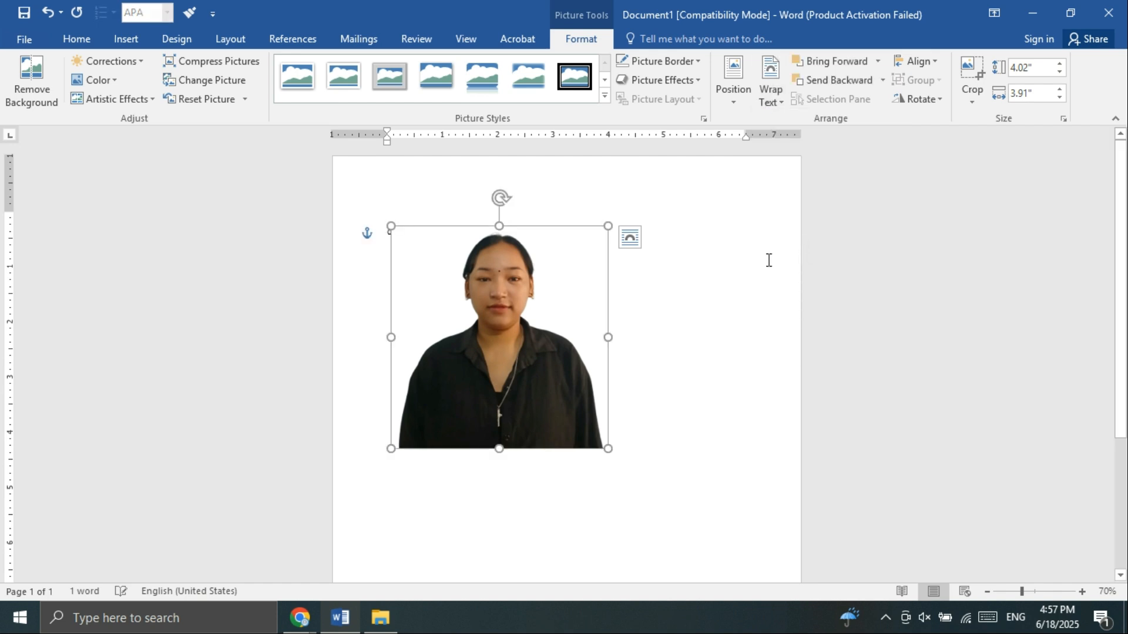
pyautogui.moveTo(529, 332); pyautogui.dragTo(652, 385)
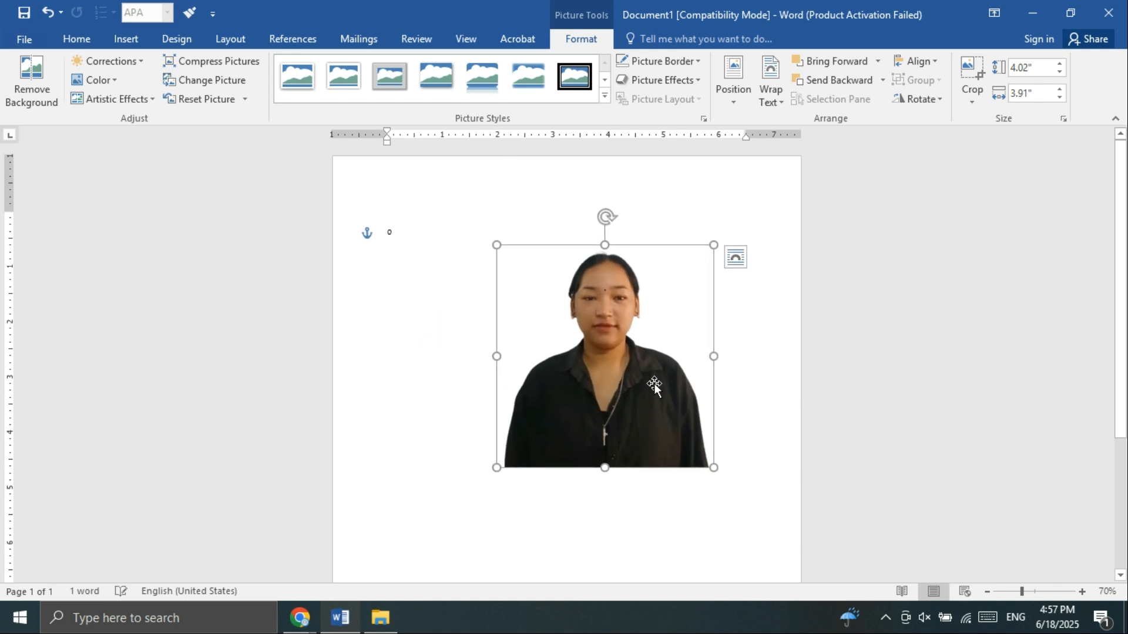
# Step: Reapply In Front of Text wrapping to the portrait and move it slightly up and left on the page
pyautogui.keyDown('ctrl'); pyautogui.scroll(-2, 598, 344); pyautogui.keyUp('ctrl')
pyautogui.keyDown('ctrl'); pyautogui.scroll(-2, 598, 344); pyautogui.keyUp('ctrl')
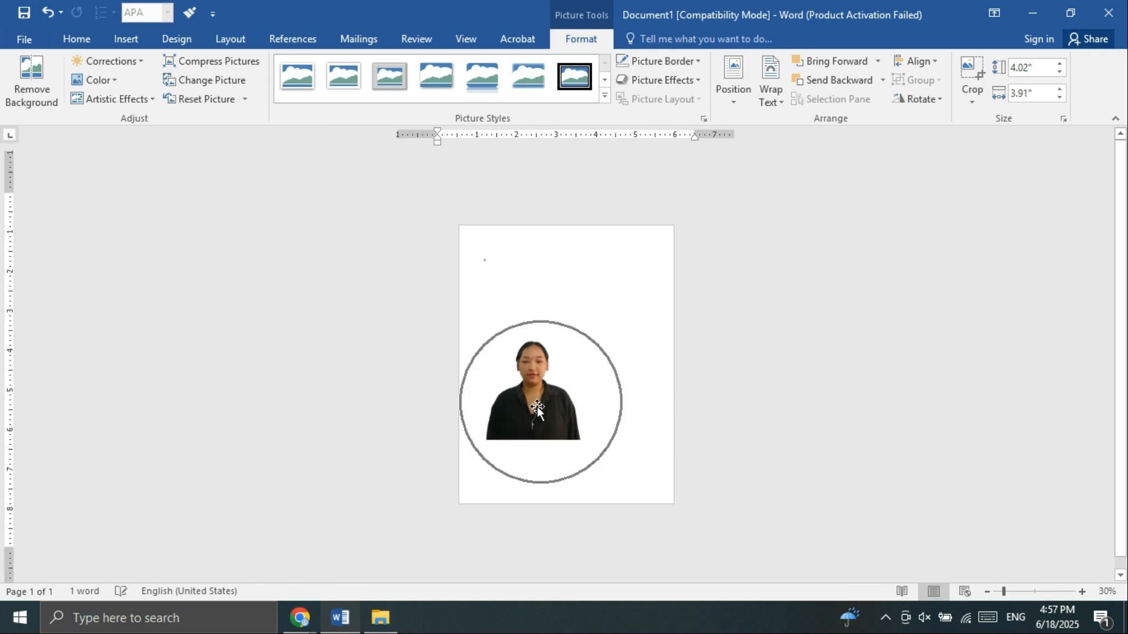
pyautogui.click(758, 103)
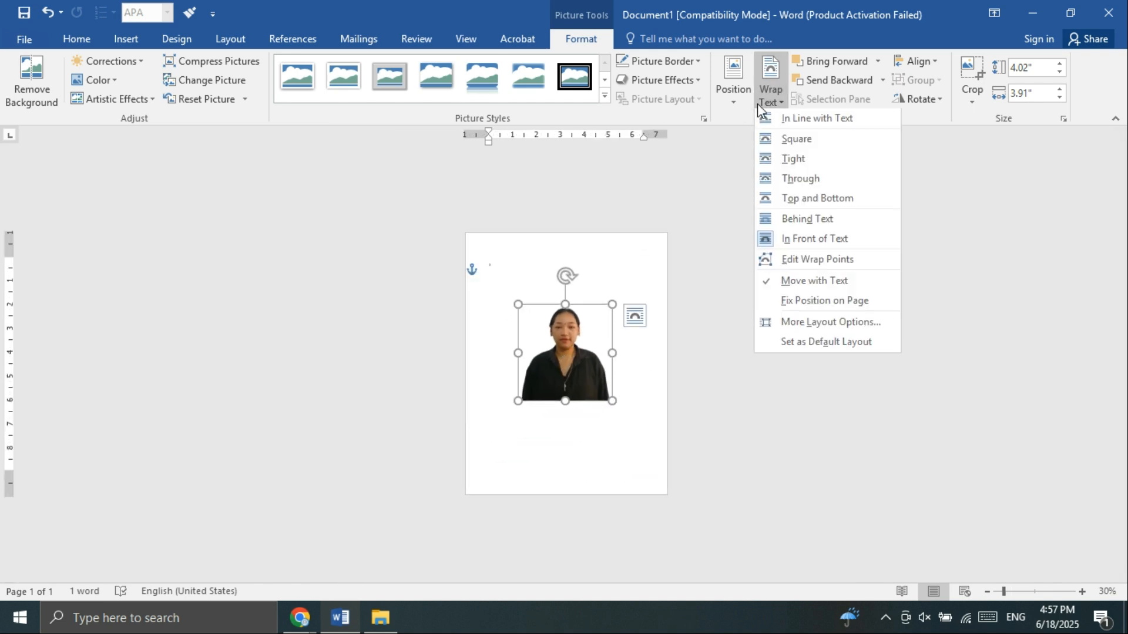
pyautogui.click(768, 94)
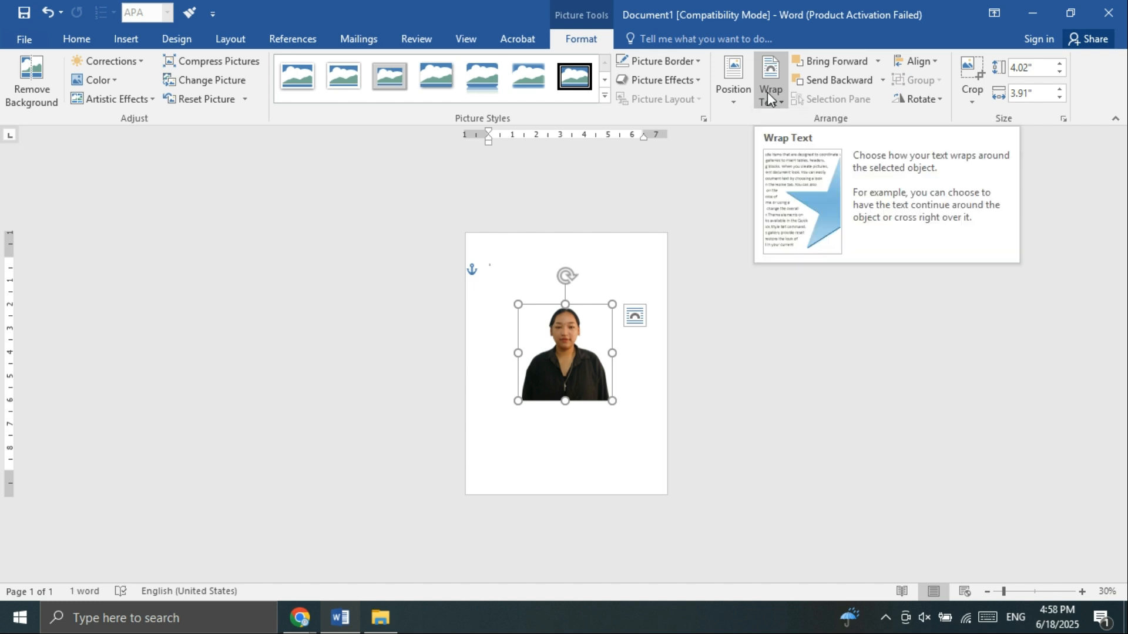
pyautogui.click(767, 92)
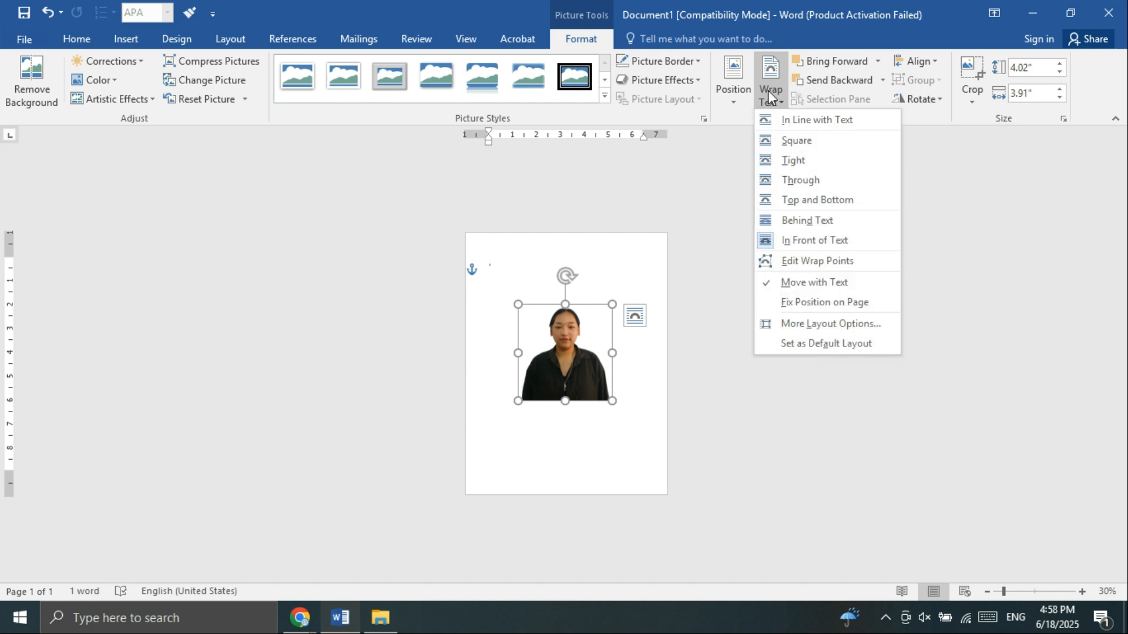
pyautogui.click(809, 241)
pyautogui.moveTo(586, 372); pyautogui.dragTo(571, 358)
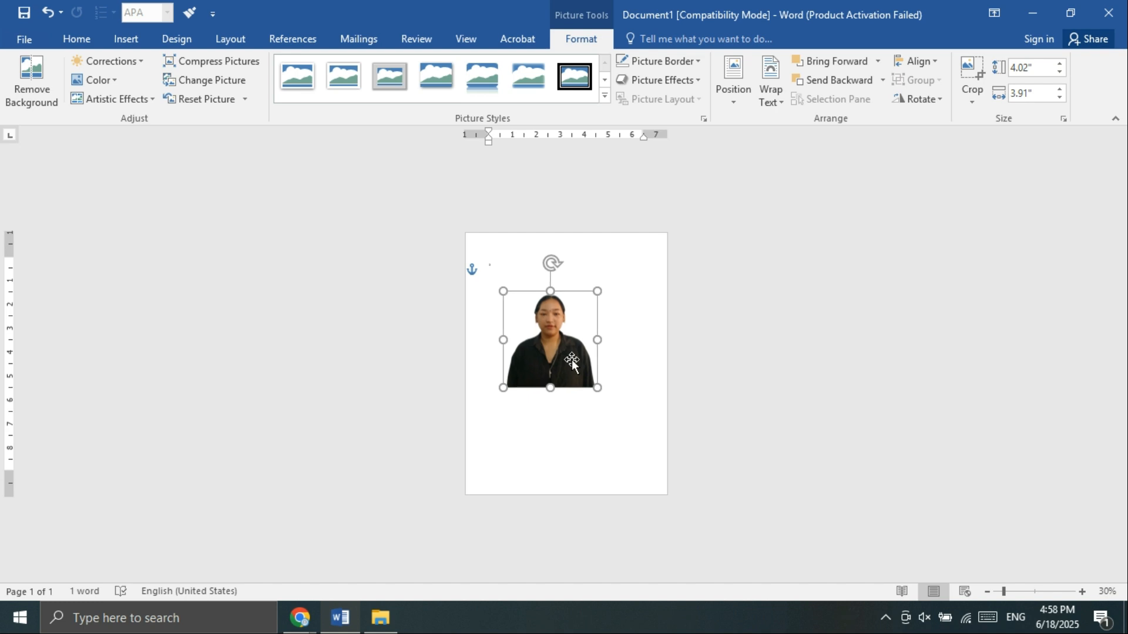
pyautogui.click(930, 55)
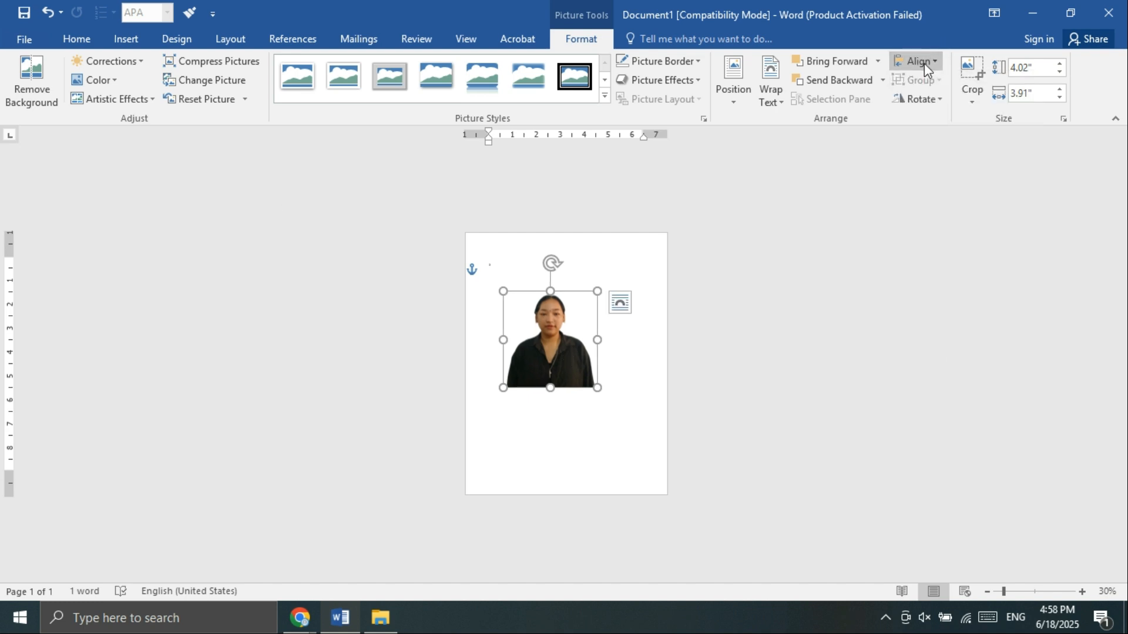
pyautogui.click(925, 63)
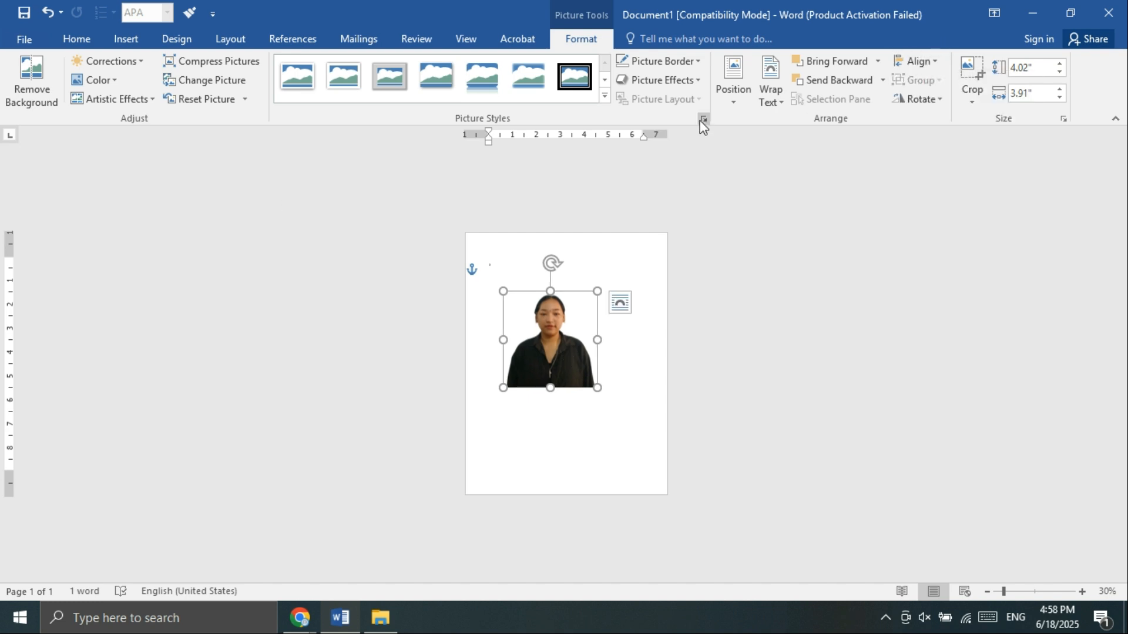
pyautogui.click(923, 61)
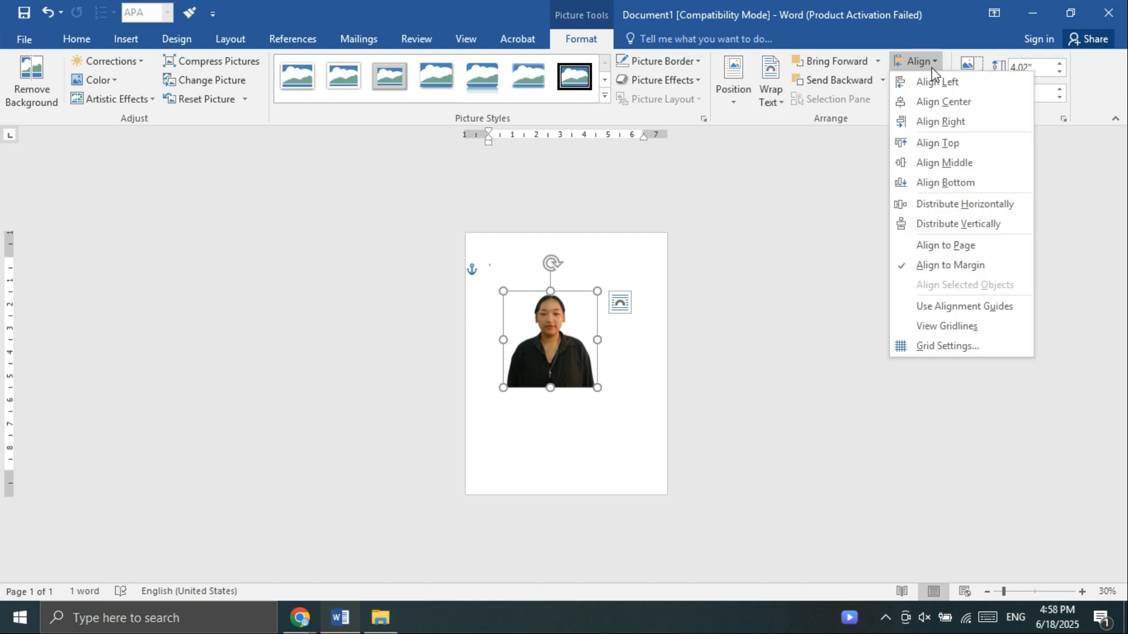
pyautogui.click(741, 91)
pyautogui.click(741, 91)
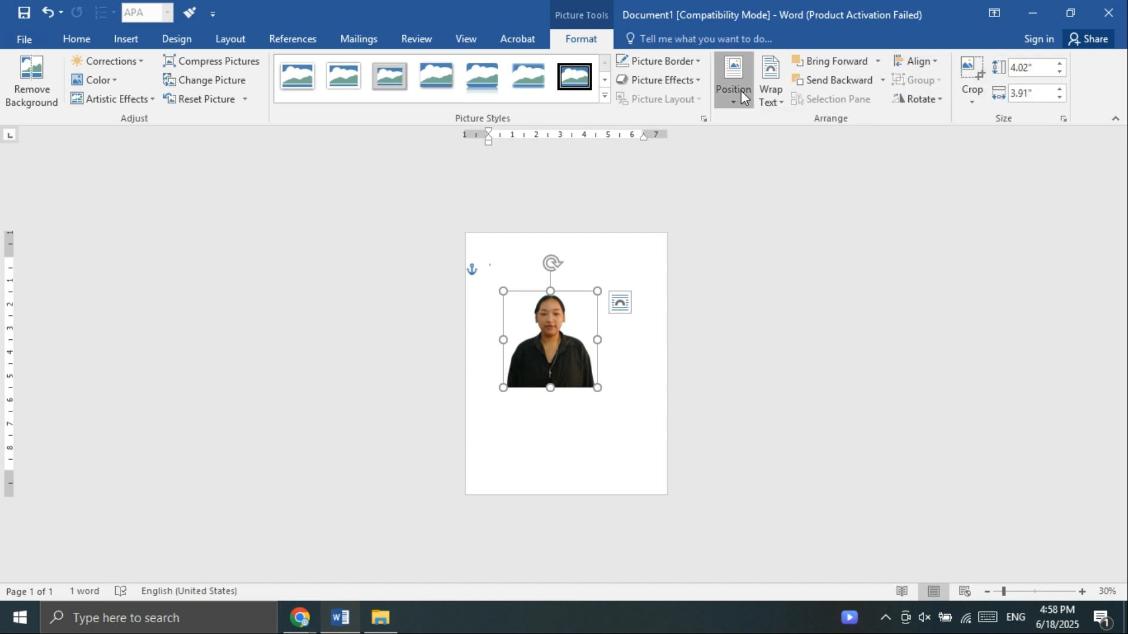
# Step: Set alignment relative to the page and align the portrait to the page's left and top edges
pyautogui.click(935, 64)
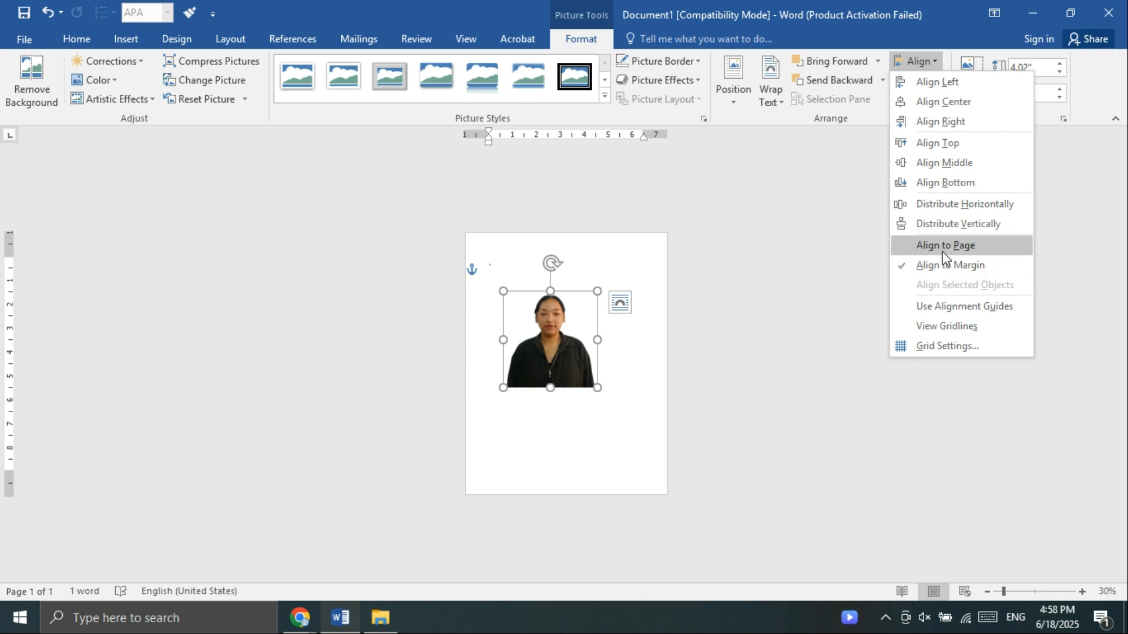
pyautogui.click(942, 248)
pyautogui.click(918, 63)
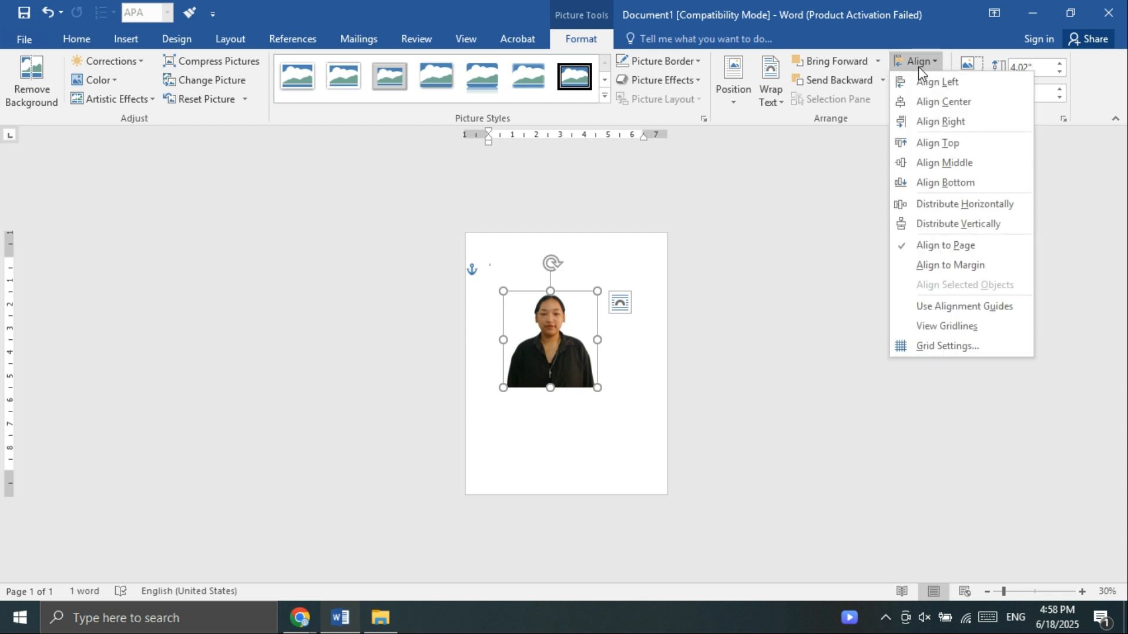
pyautogui.click(943, 83)
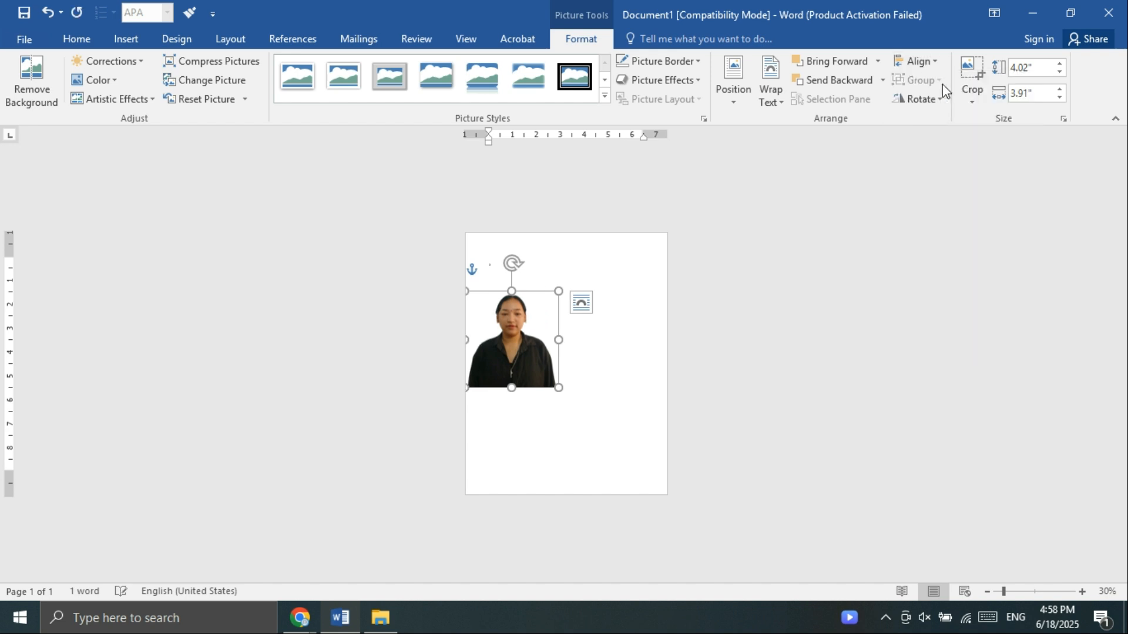
pyautogui.click(553, 471)
pyautogui.scroll(2, 552, 472)
pyautogui.scroll(3, 553, 472)
pyautogui.click(305, 525)
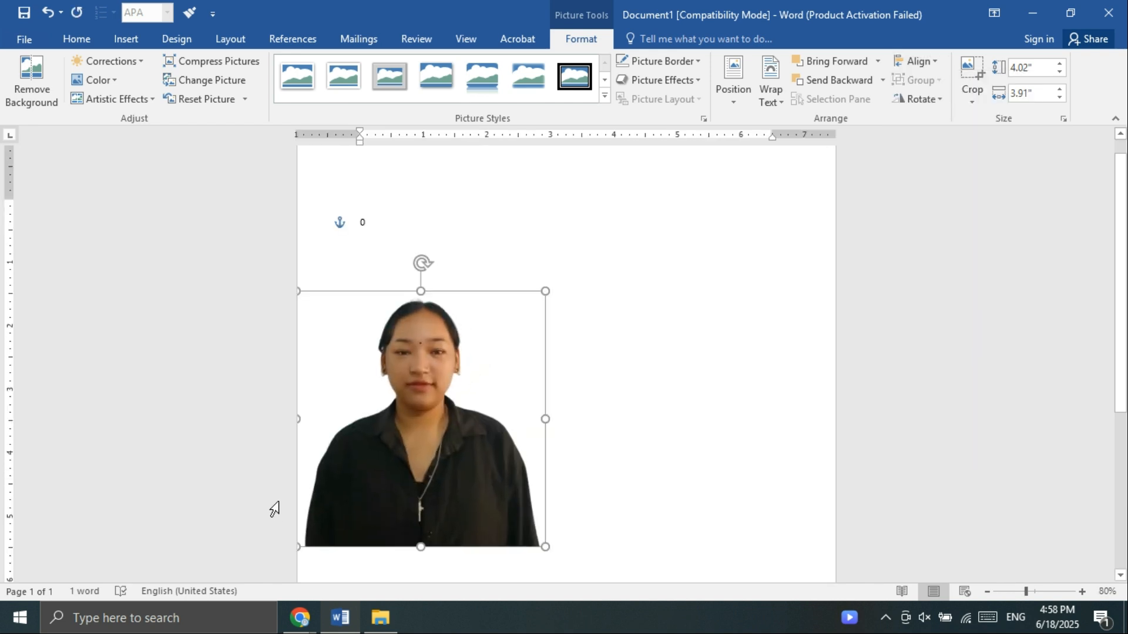
pyautogui.scroll(-3, 387, 418)
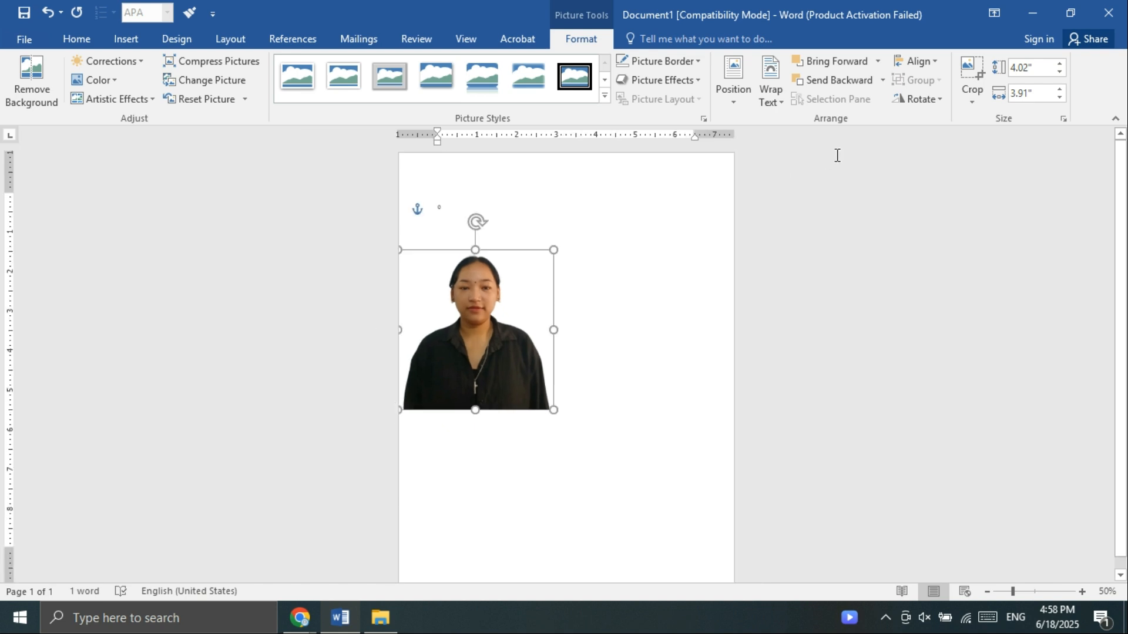
pyautogui.click(918, 61)
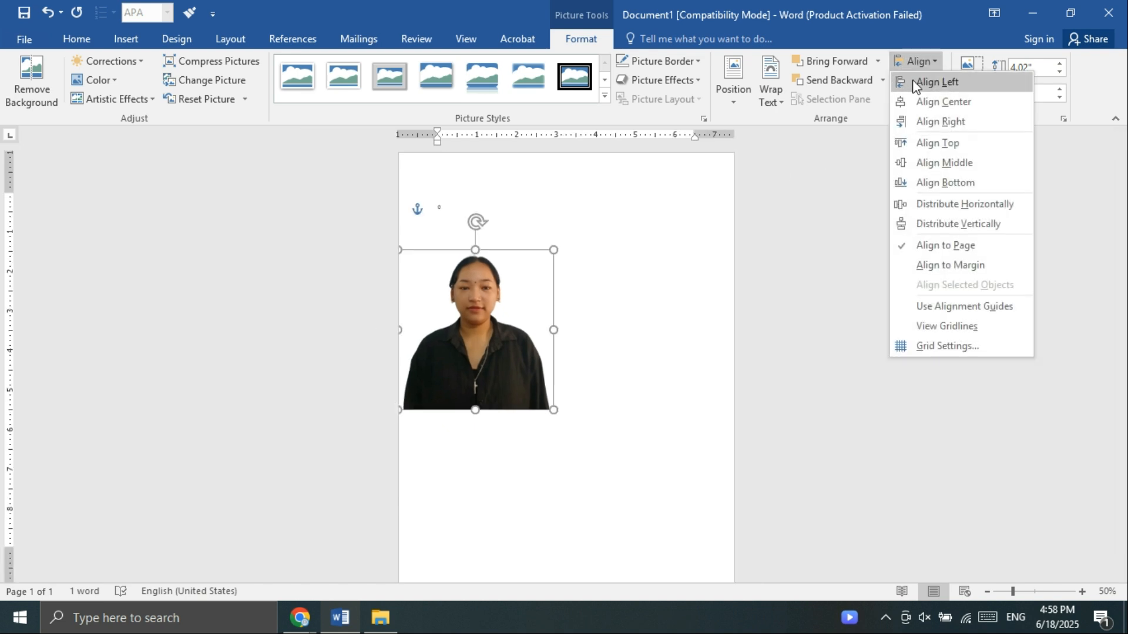
pyautogui.click(928, 142)
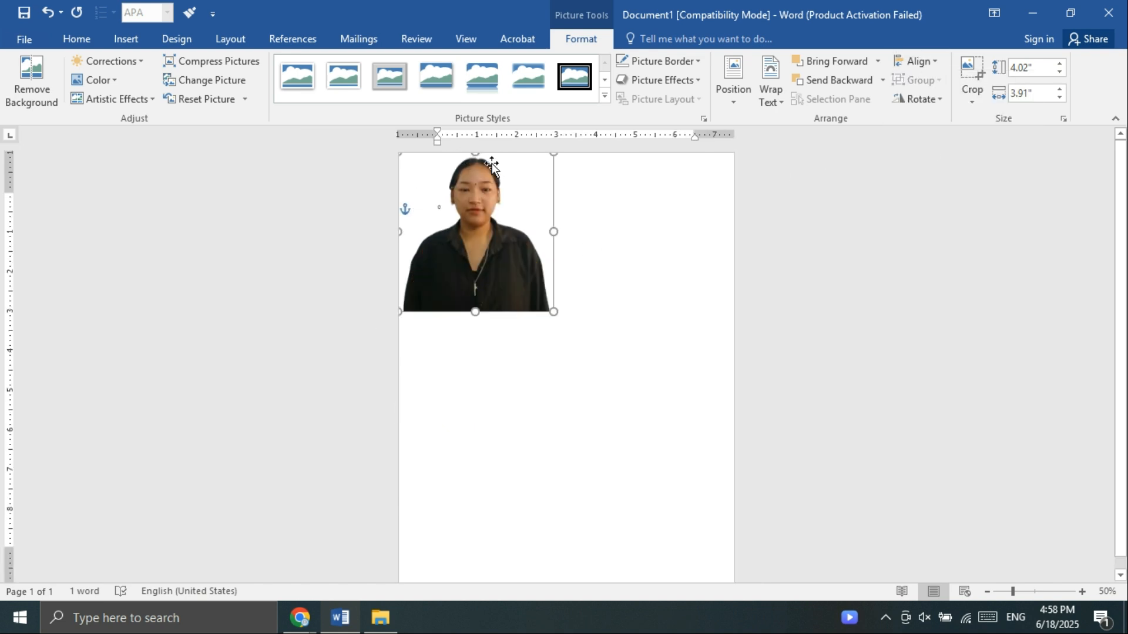
# Step: Set alignment relative to the margins and align the portrait to the left and bottom margins
pyautogui.click(918, 62)
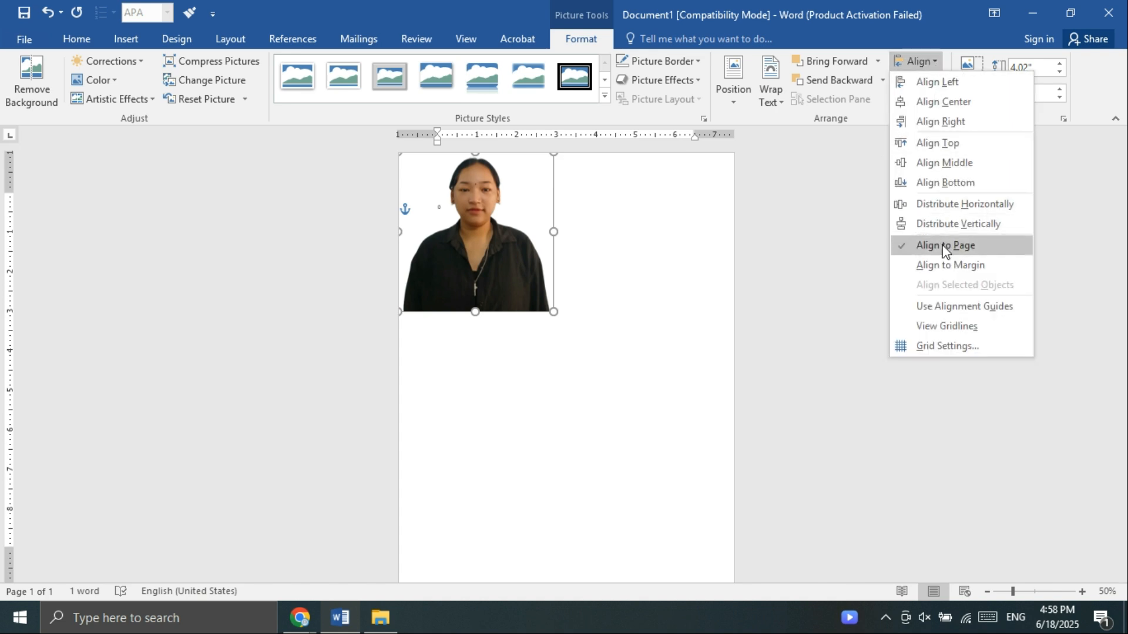
pyautogui.click(946, 266)
pyautogui.click(912, 59)
pyautogui.click(937, 80)
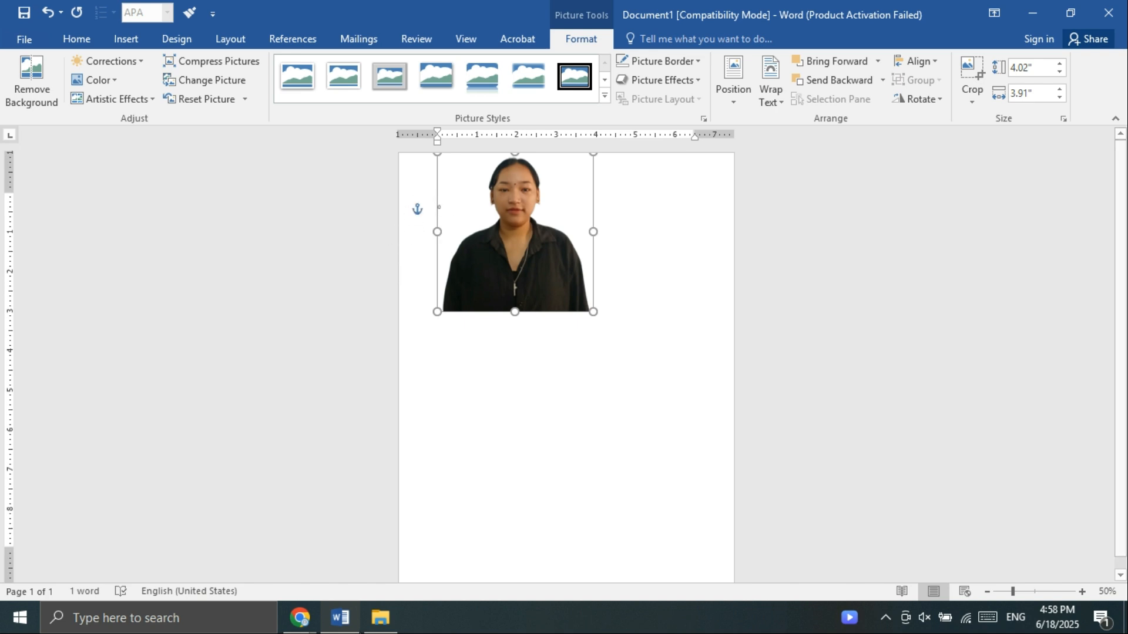
pyautogui.click(920, 61)
pyautogui.click(939, 180)
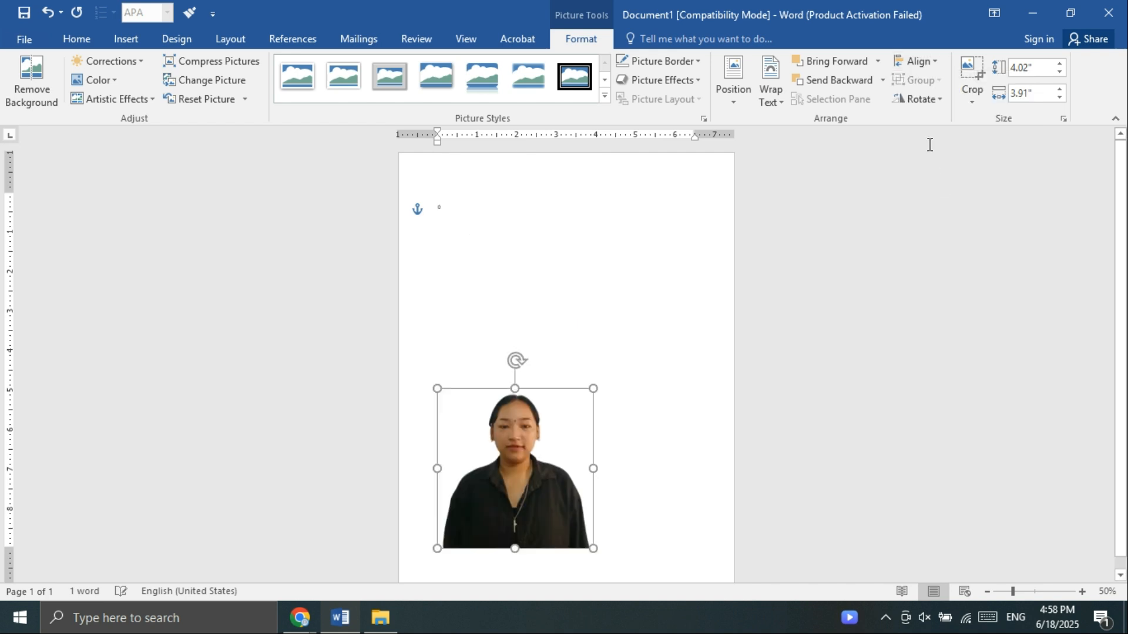
# Step: Align the portrait vertically to the middle between the margins
pyautogui.click(919, 61)
pyautogui.click(947, 144)
pyautogui.keyDown('ctrl'); pyautogui.scroll(-1, 724, 249); pyautogui.keyUp('ctrl')
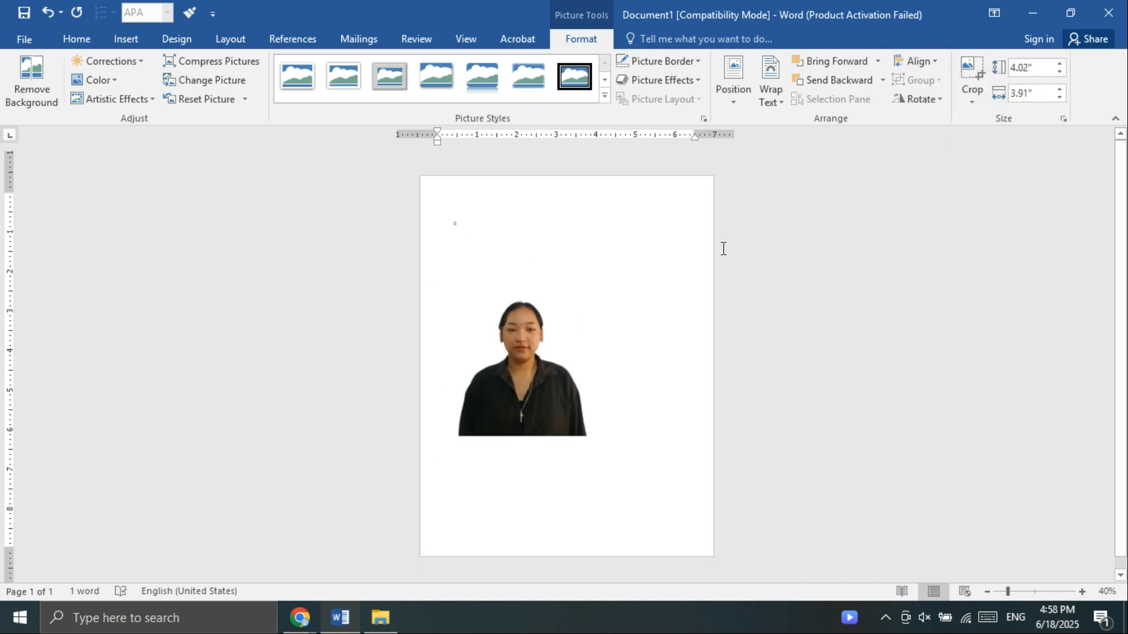
pyautogui.click(522, 367)
pyautogui.click(920, 61)
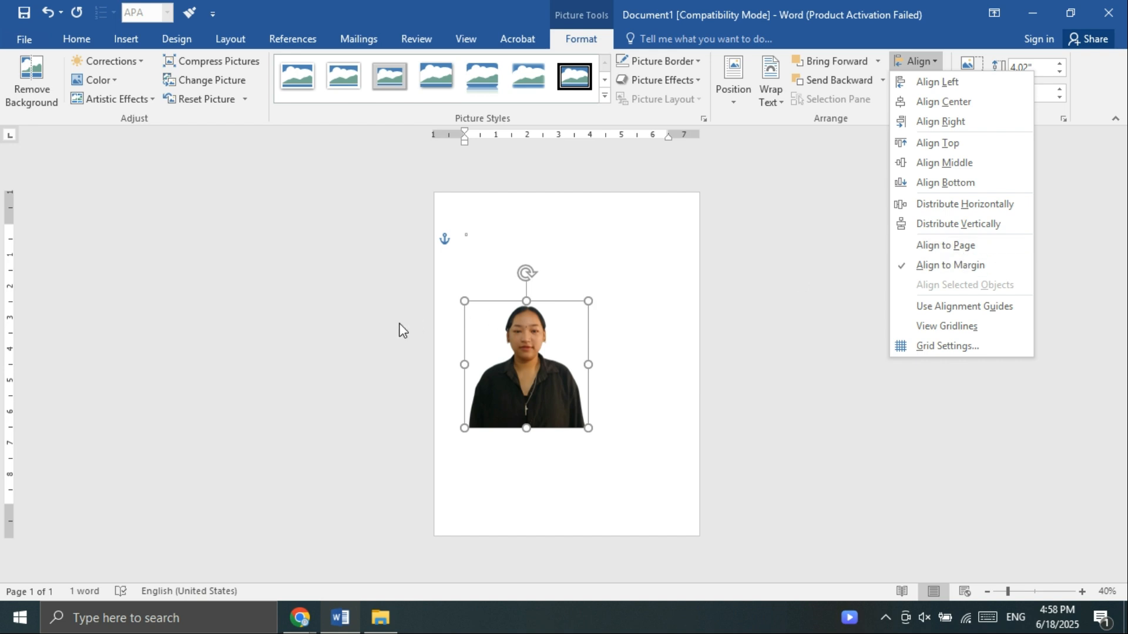
# Step: Delete the portrait and the leftover character on the first line to clear the page
pyautogui.click(550, 379)
pyautogui.press('Delete')
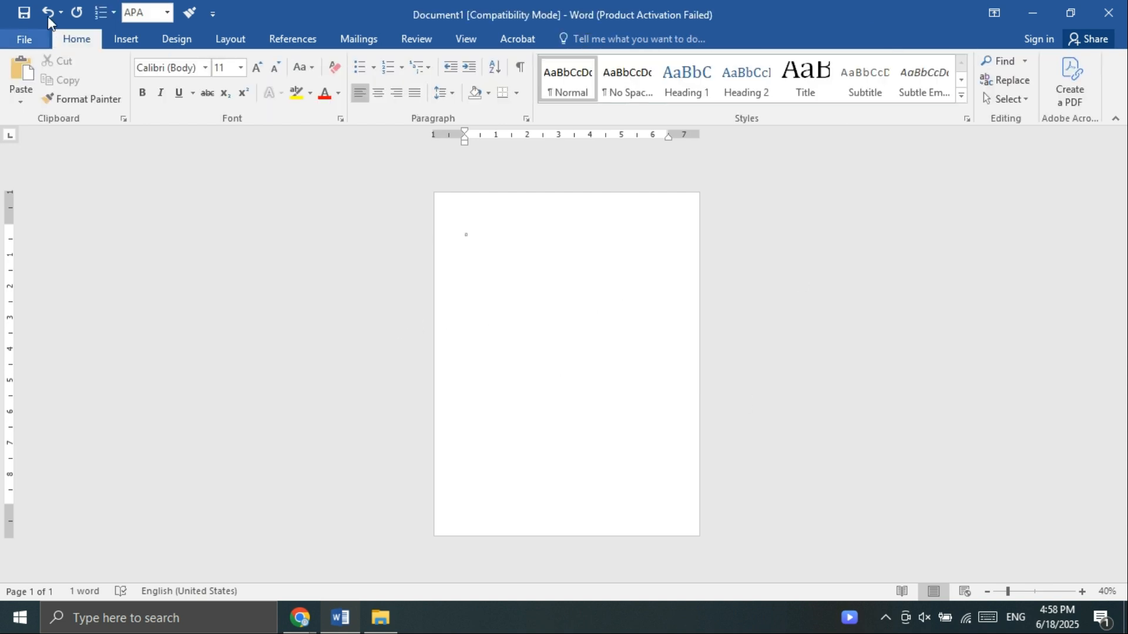
pyautogui.click(125, 44)
pyautogui.keyDown('ctrl'); pyautogui.scroll(5, 619, 290); pyautogui.keyUp('ctrl')
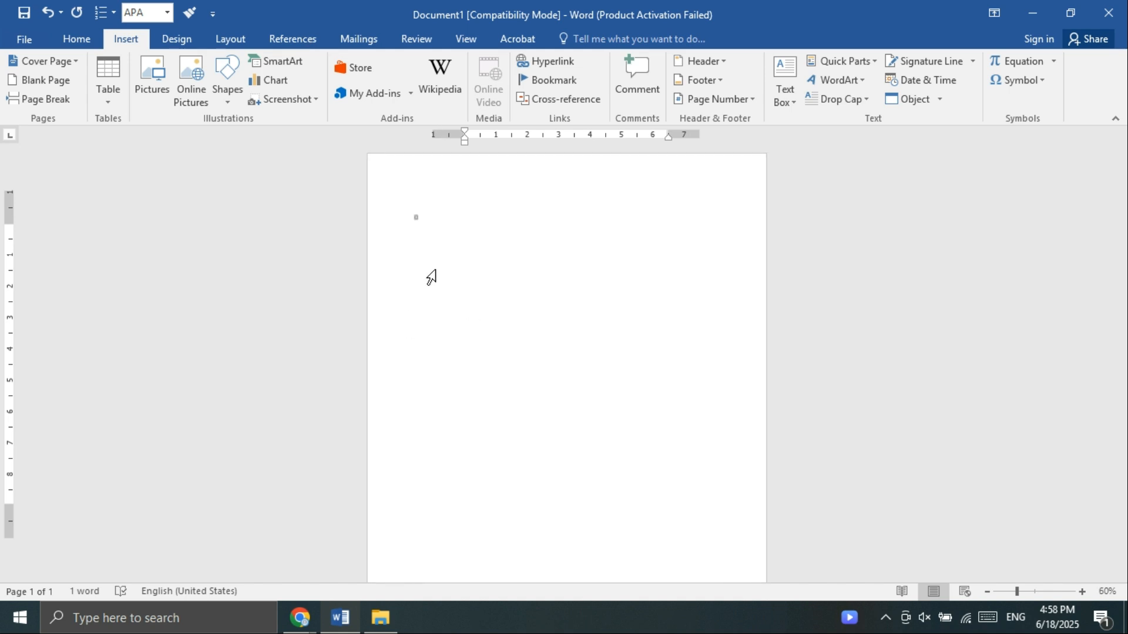
pyautogui.click(274, 220)
pyautogui.press('Delete')
# Step: Examine the Bing Image Search categories offered for inserting an online picture
pyautogui.click(204, 93)
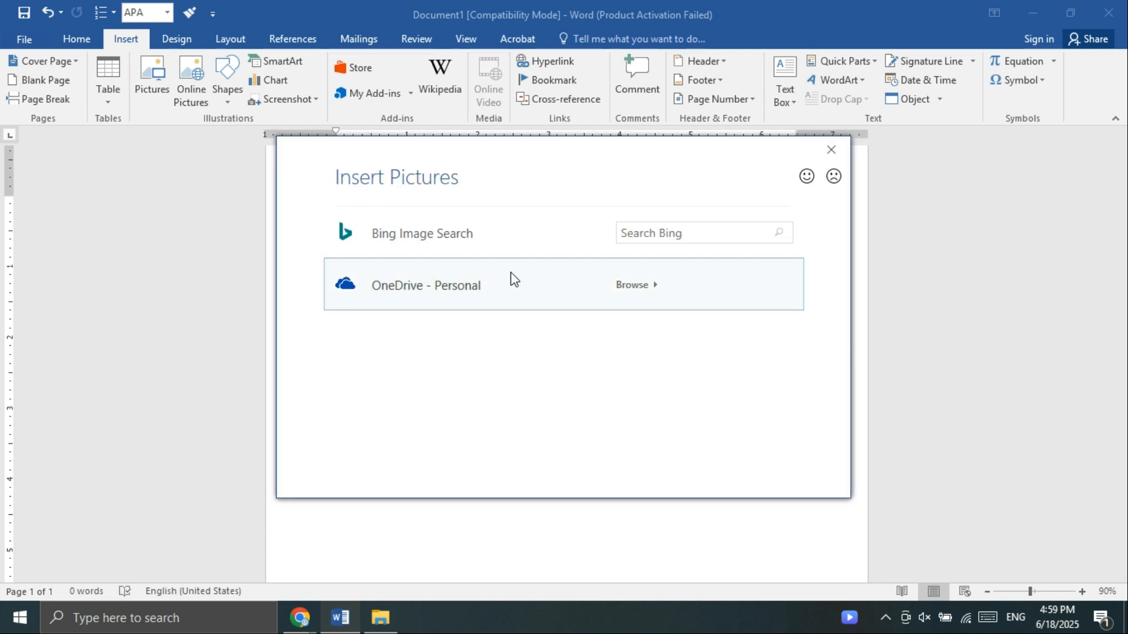
pyautogui.click(449, 251)
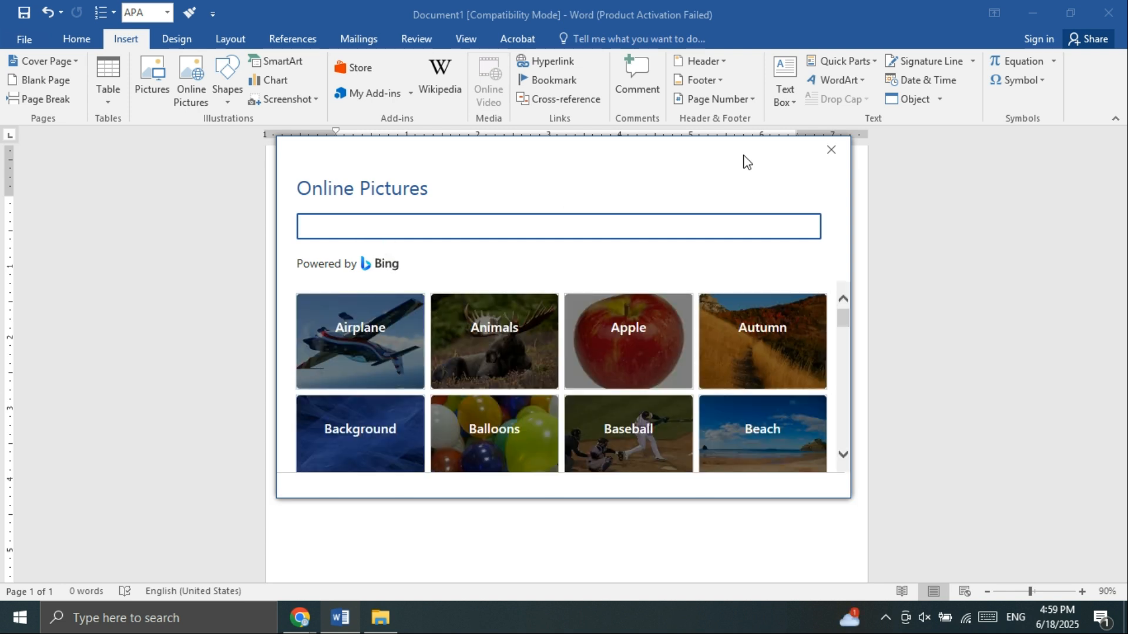
pyautogui.click(831, 150)
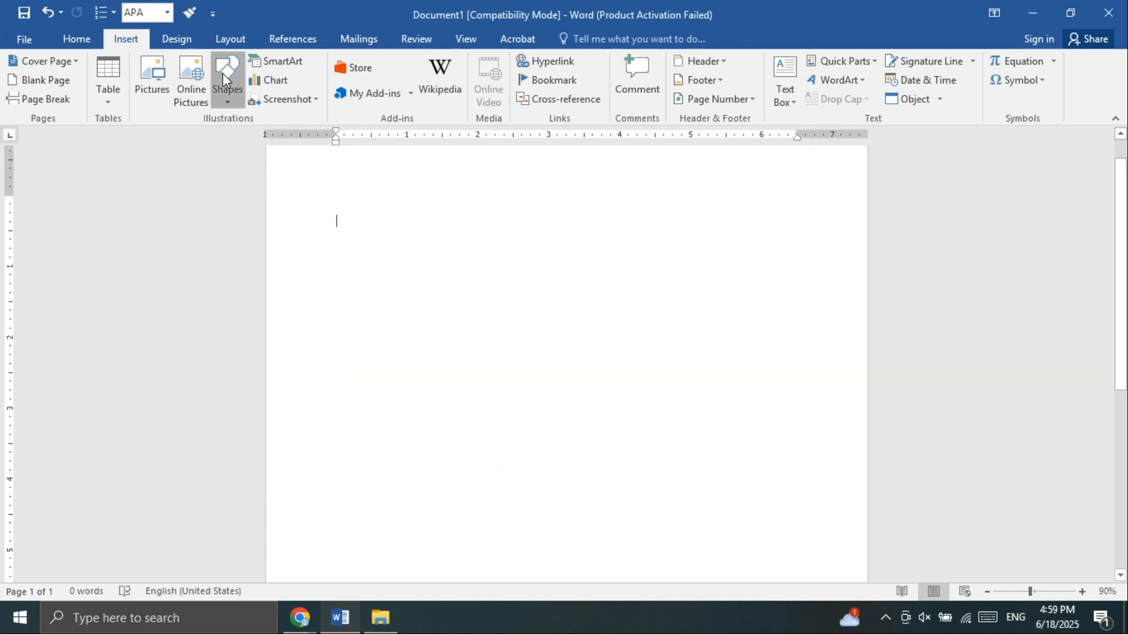
# Step: Draw an isosceles triangle about 3.47" high and 4.38" wide on the blank page, and delete it
pyautogui.click(223, 73)
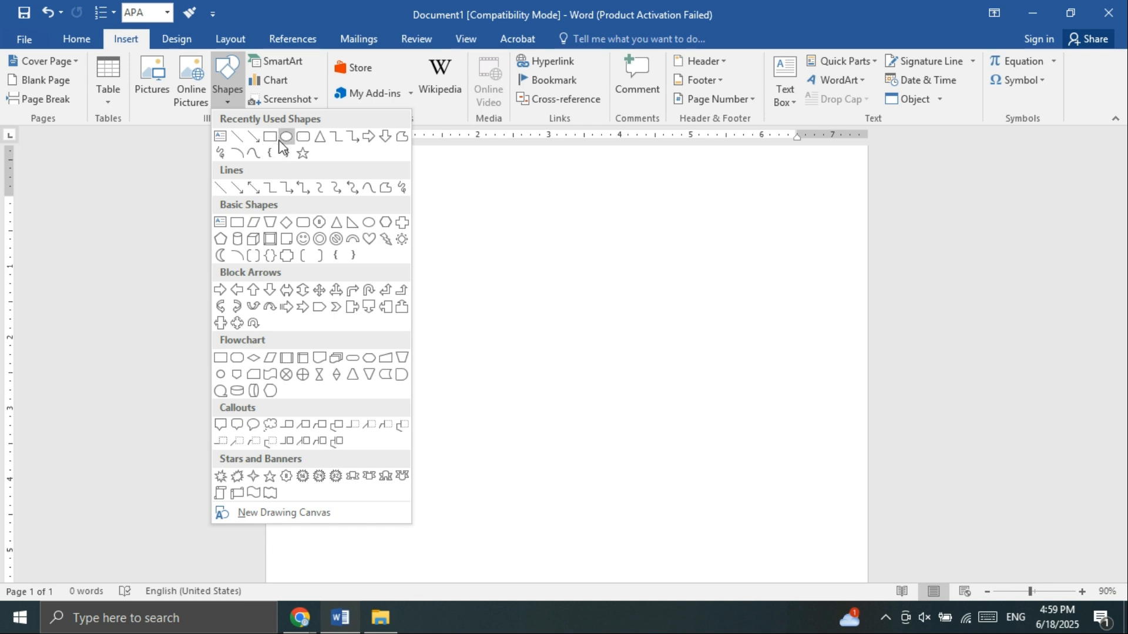
pyautogui.click(320, 138)
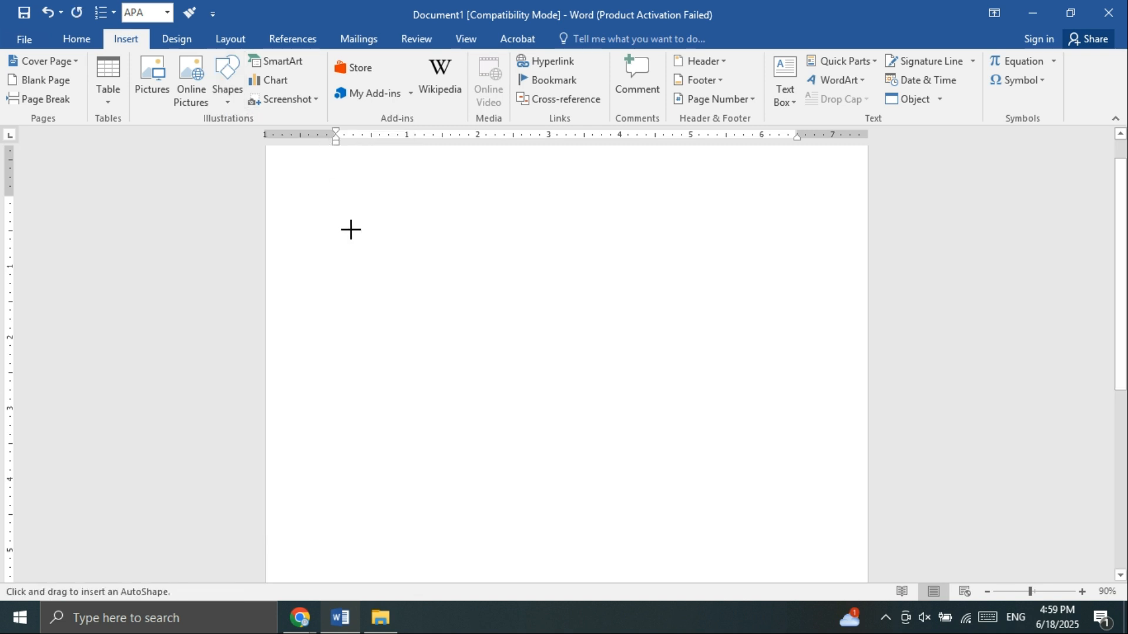
pyautogui.moveTo(344, 215); pyautogui.dragTo(655, 461)
pyautogui.scroll(-2, 456, 305)
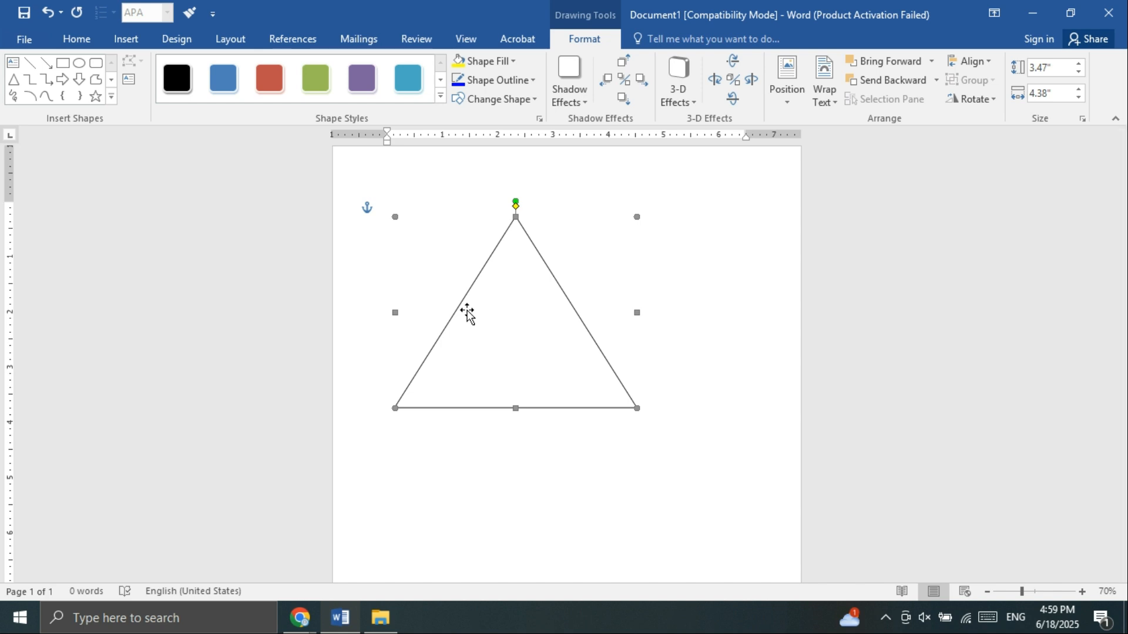
pyautogui.press('Delete')
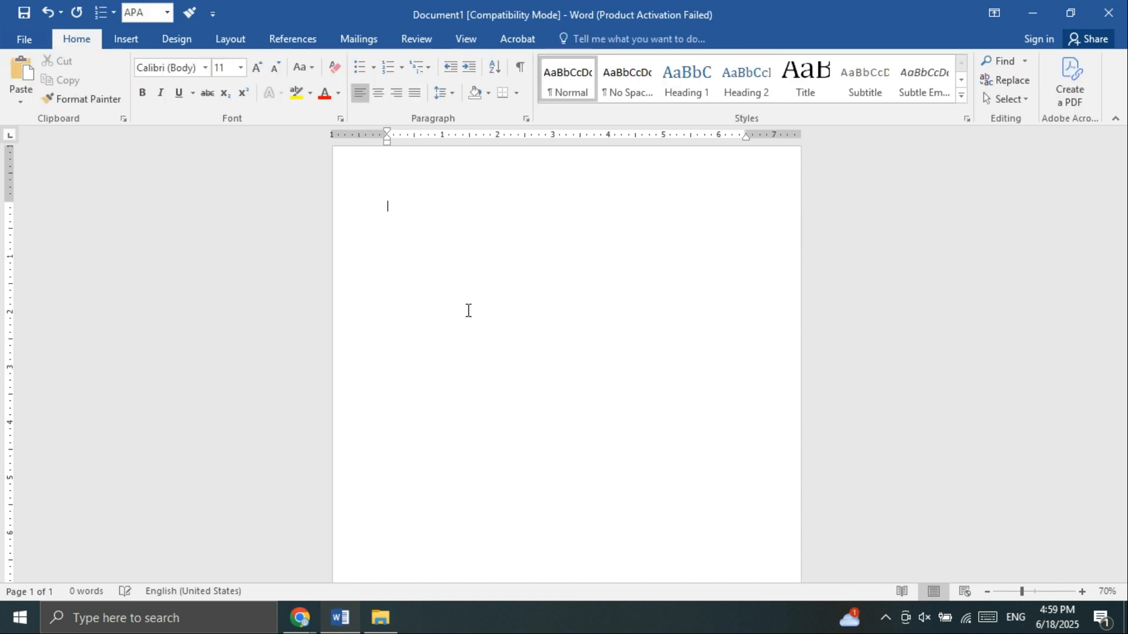
# Step: Draw a circle about 5.25" in diameter on the blank page
pyautogui.click(125, 39)
pyautogui.click(232, 85)
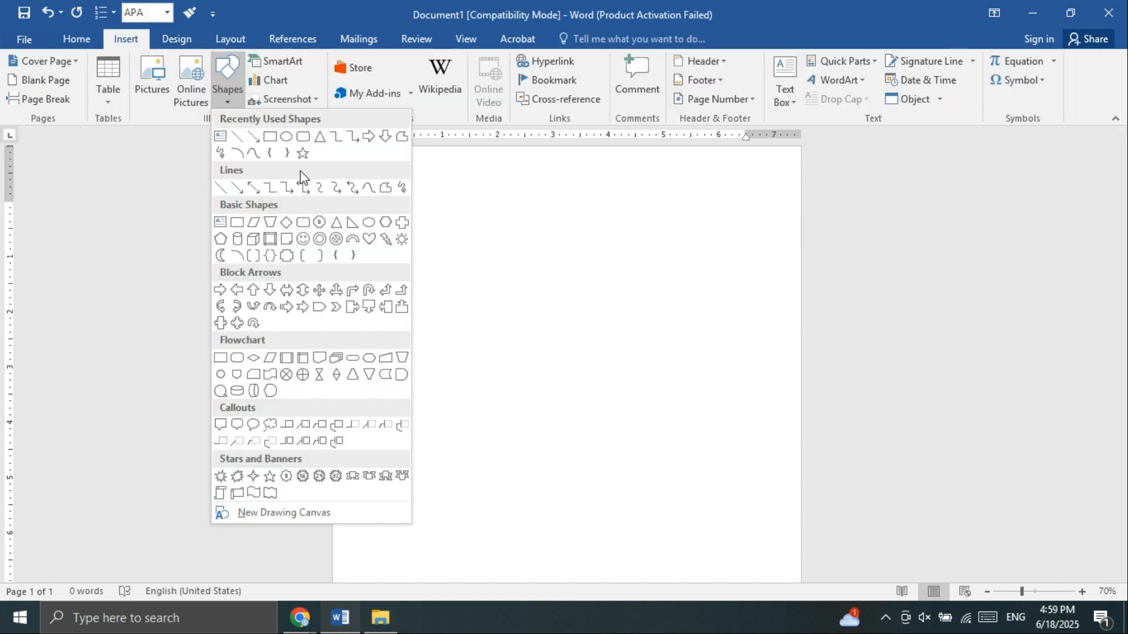
pyautogui.click(287, 140)
pyautogui.moveTo(372, 212)
pyautogui.mouseDown()
pyautogui.moveTo(709, 440)
pyautogui.moveTo(634, 325)
pyautogui.moveTo(650, 461)
pyautogui.moveTo(665, 433)
pyautogui.mouseUp()
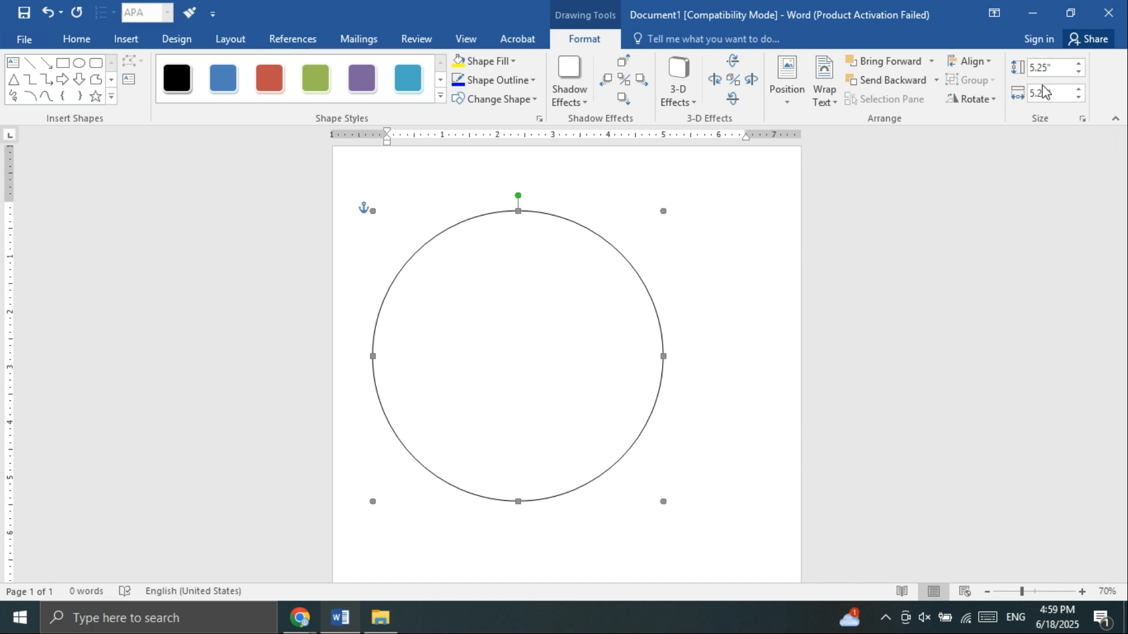
# Step: Examine the alignment, text wrapping and shape fill choices available for the circle
pyautogui.click(980, 62)
pyautogui.click(980, 62)
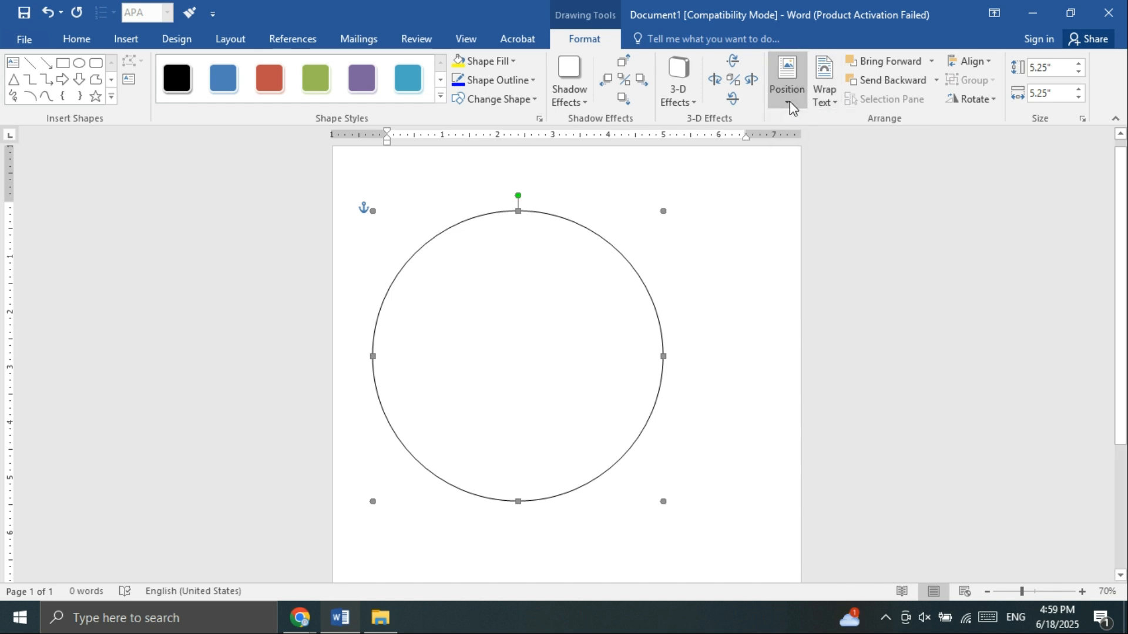
pyautogui.click(825, 106)
pyautogui.click(824, 105)
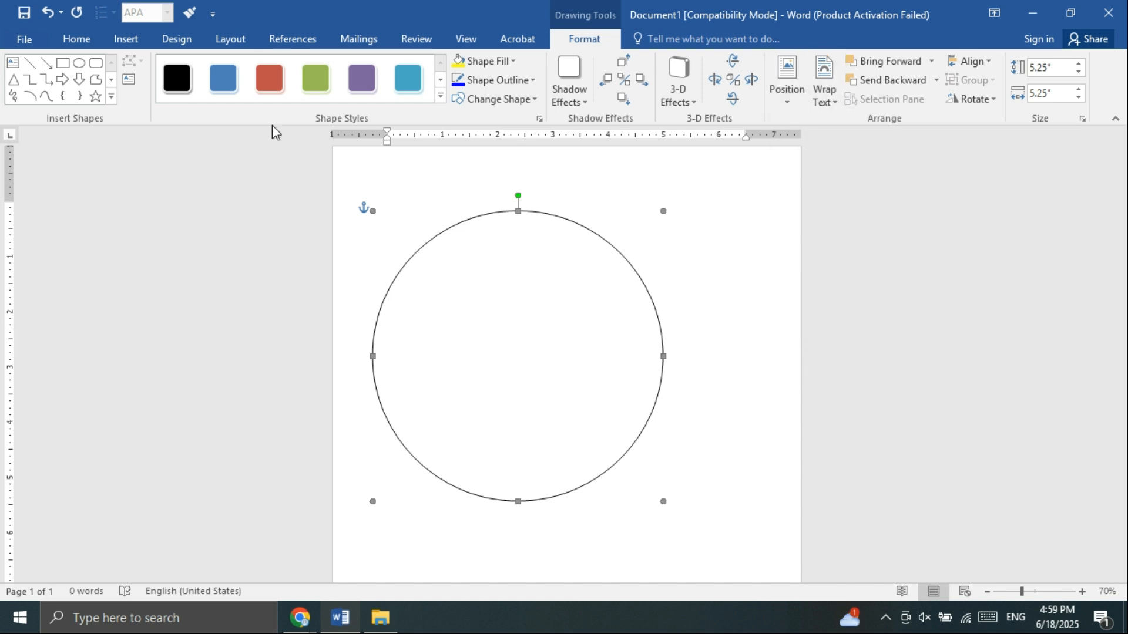
pyautogui.click(486, 61)
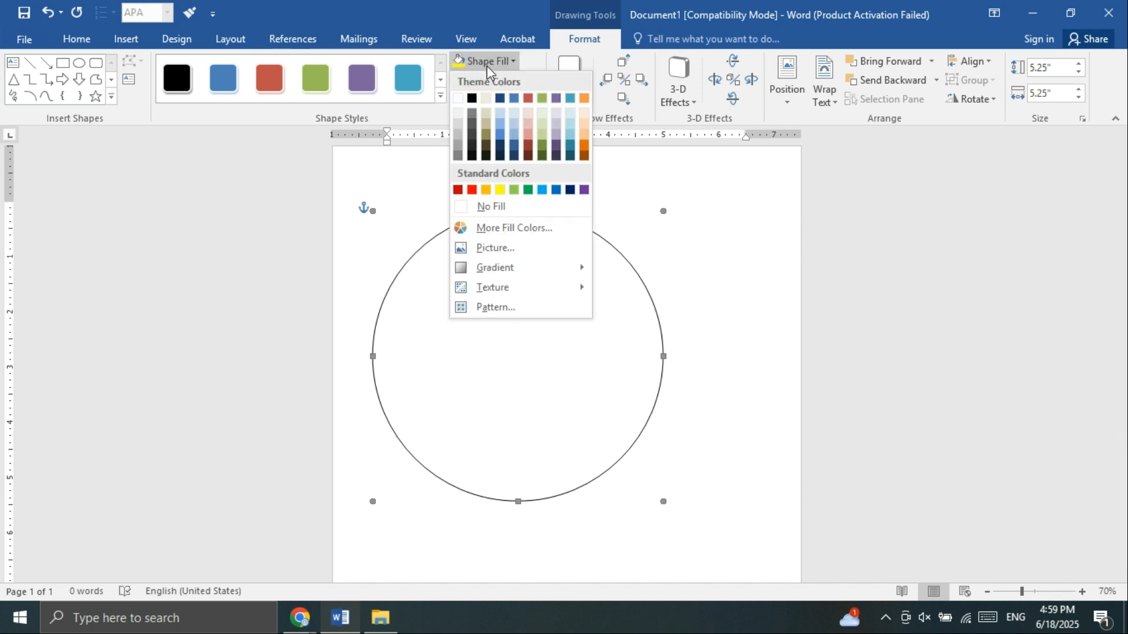
pyautogui.click(506, 341)
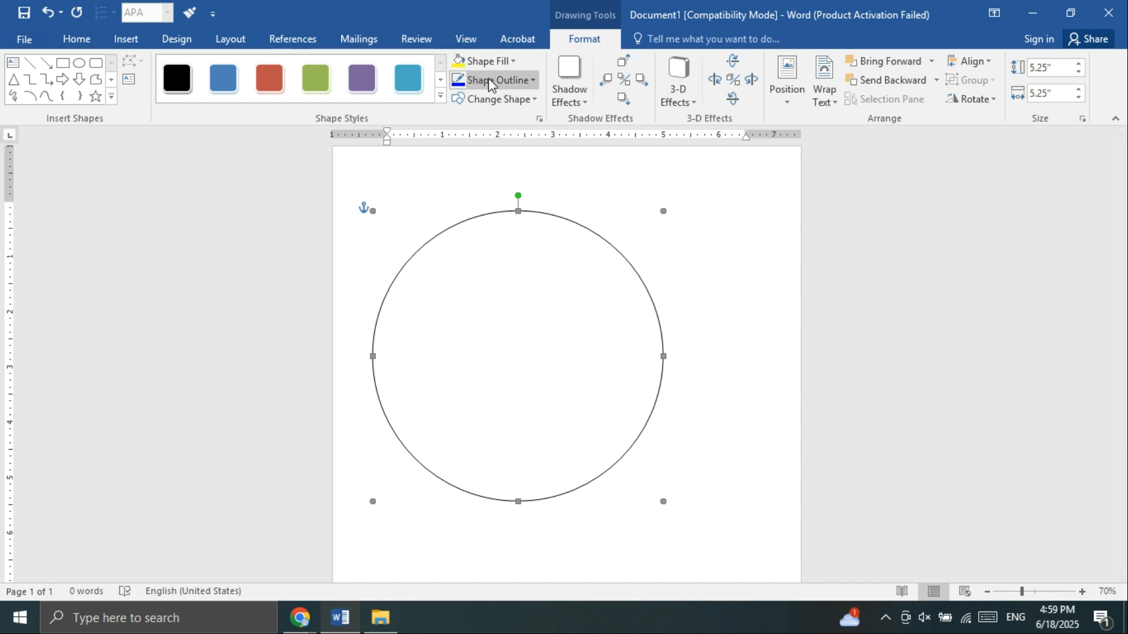
pyautogui.click(479, 64)
pyautogui.click(480, 62)
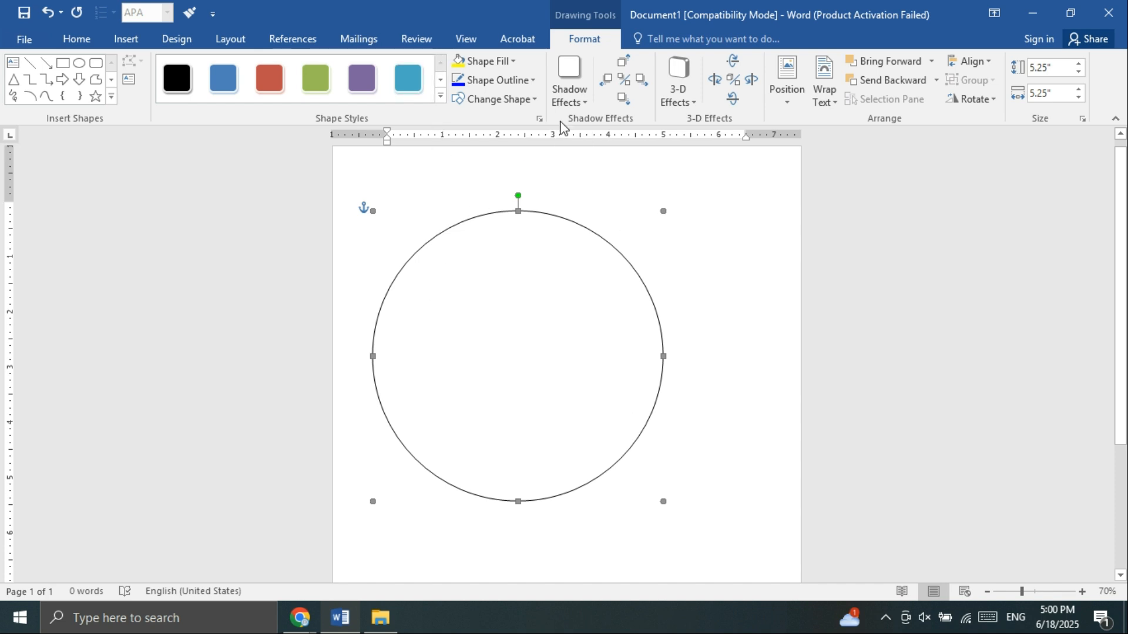
pyautogui.click(487, 61)
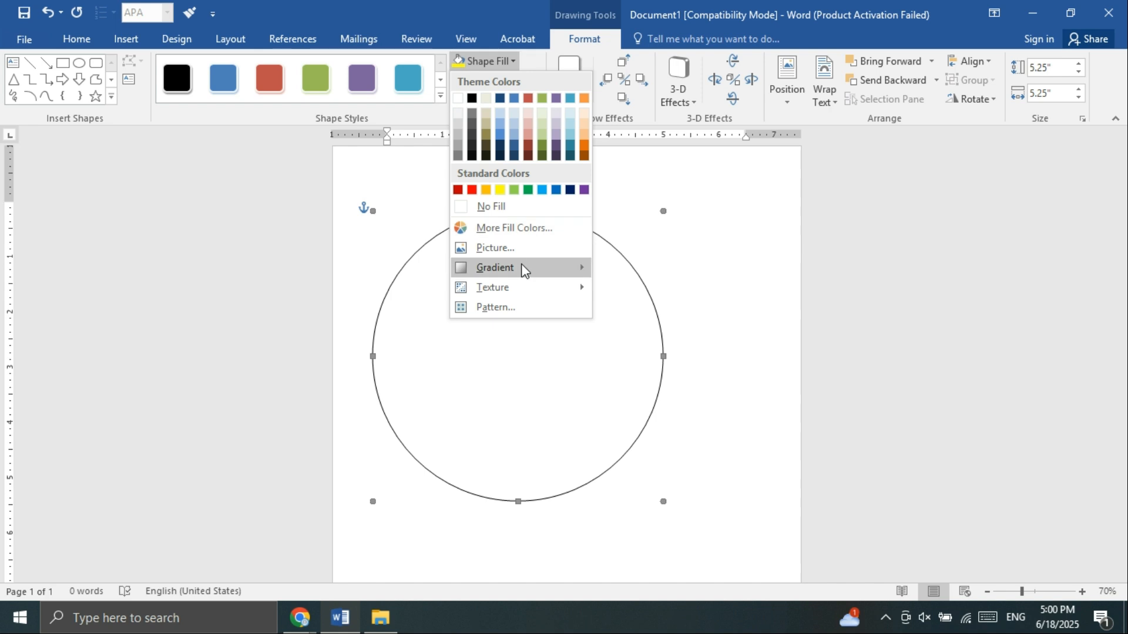
pyautogui.click(528, 250)
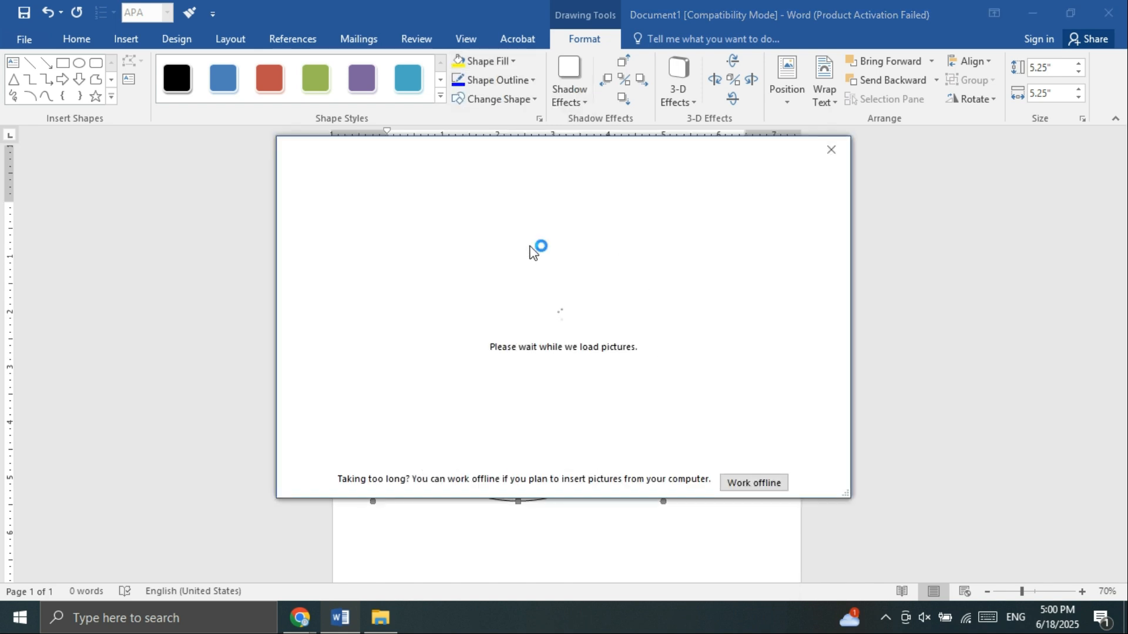
pyautogui.press('Escape')
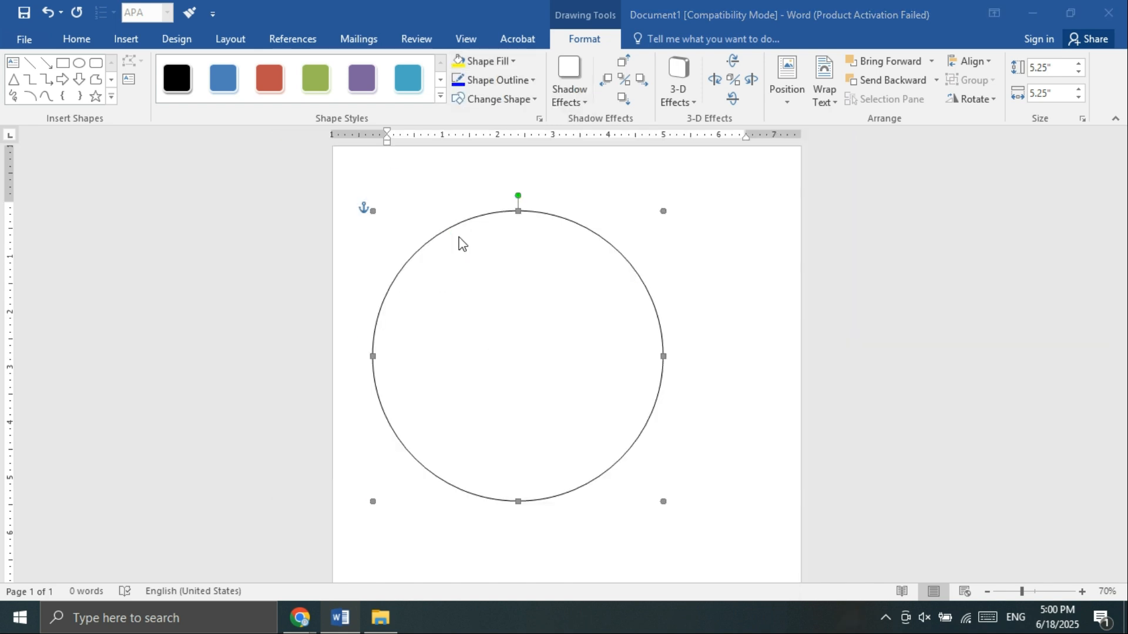
pyautogui.click(180, 168)
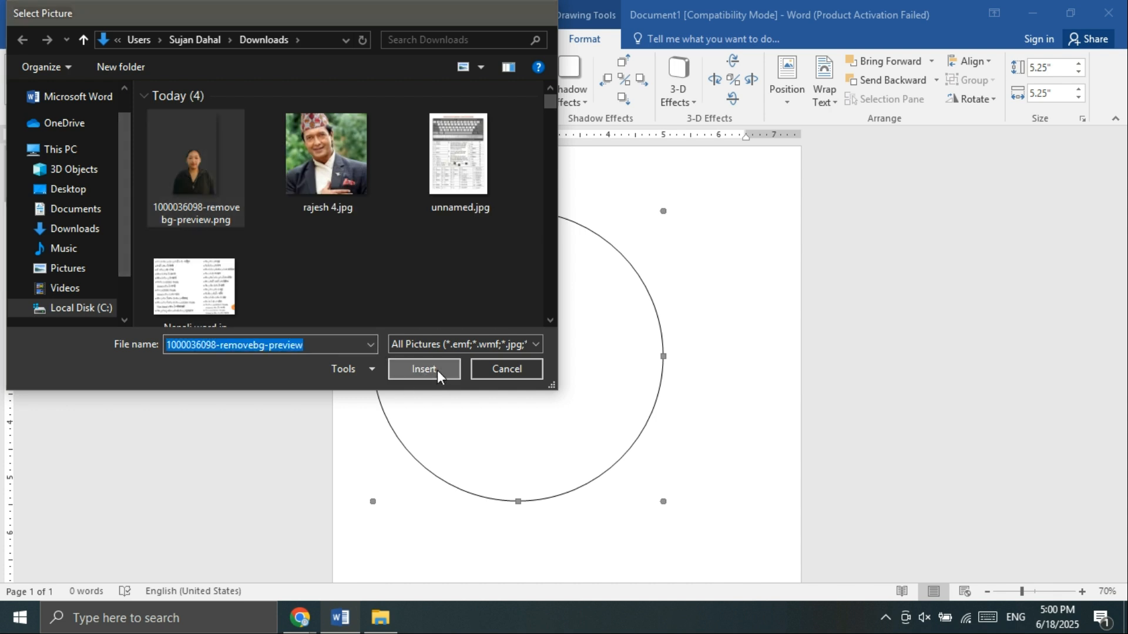
pyautogui.click(437, 370)
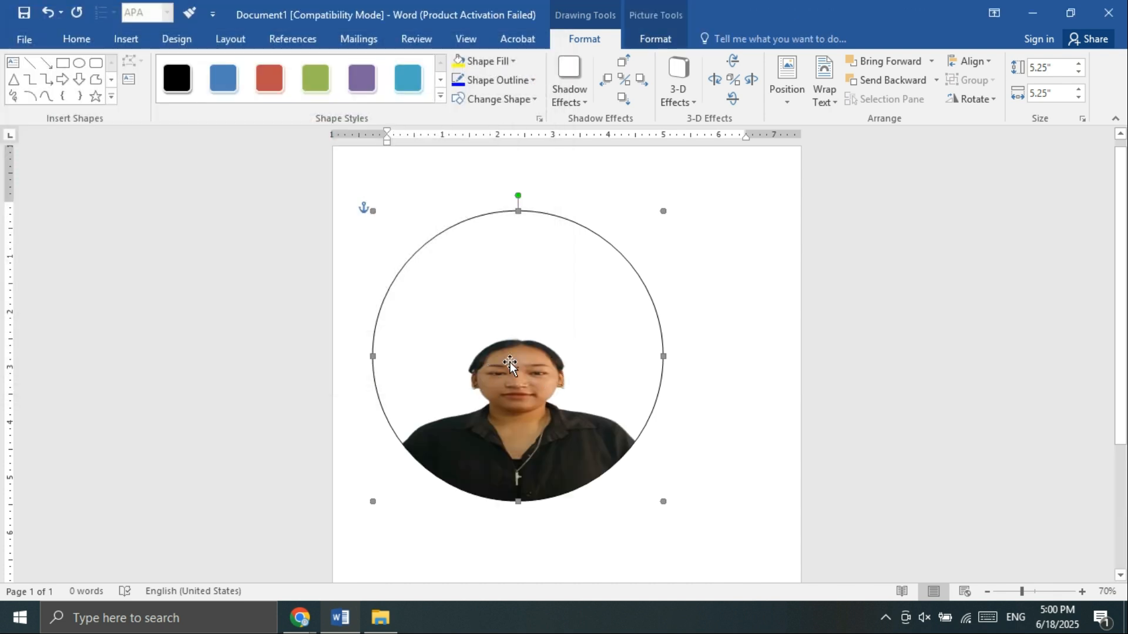
pyautogui.hotkey('ctrl', 'z')
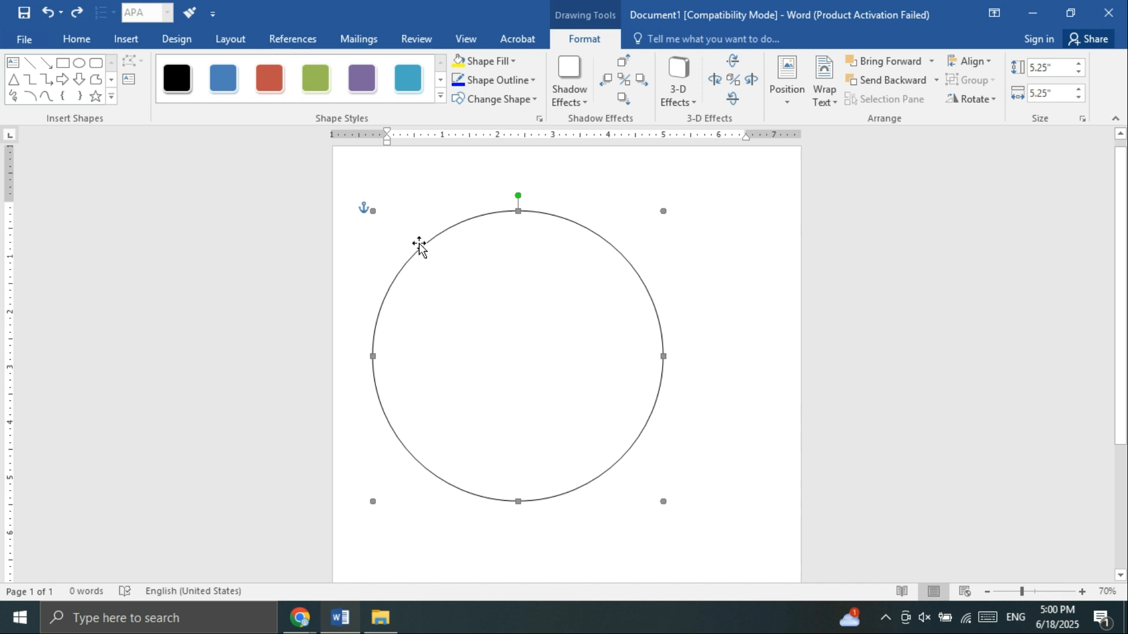
# Step: Fill the circle with a black-and-white diagonal stripe pattern from Fill Effects, and undo the fill
pyautogui.click(486, 61)
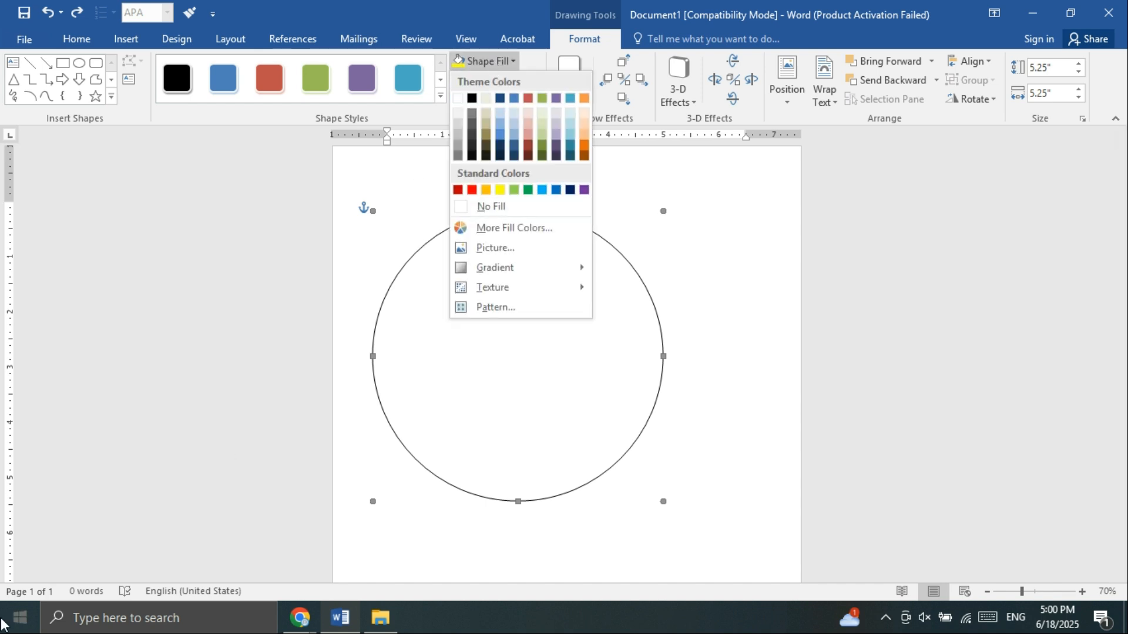
pyautogui.moveTo(550, 274)
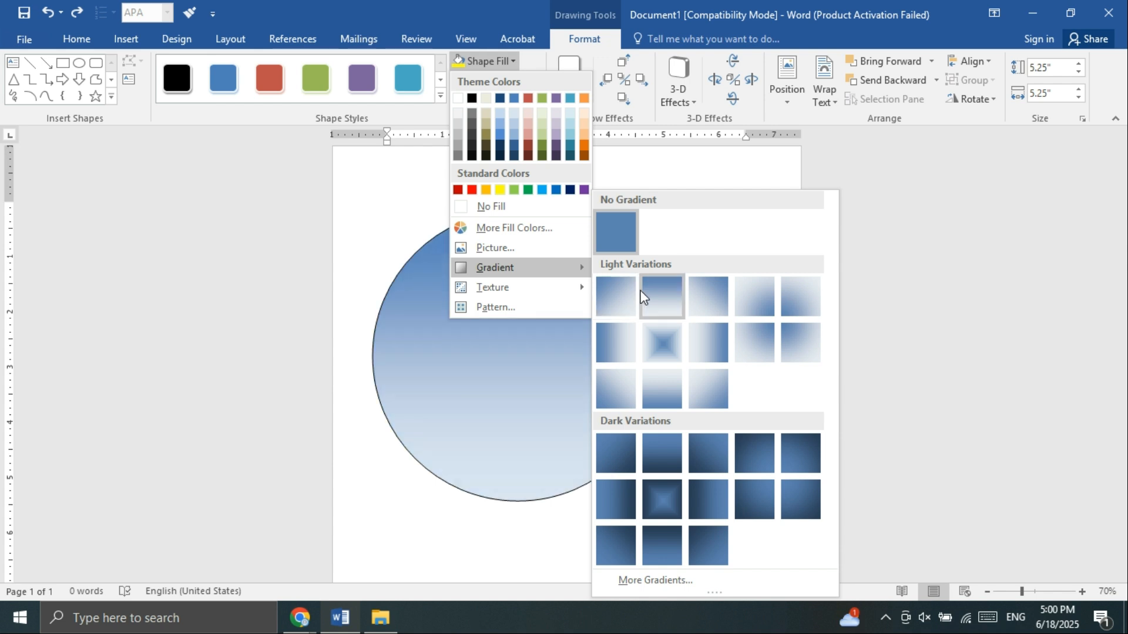
pyautogui.click(676, 580)
pyautogui.moveTo(590, 122); pyautogui.dragTo(765, 111)
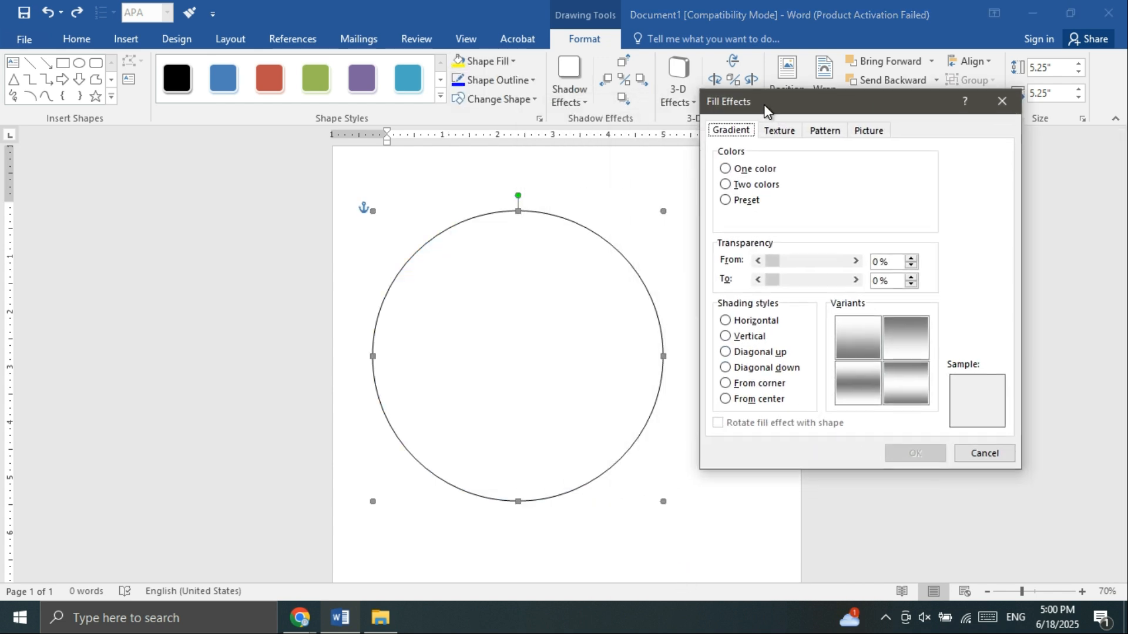
pyautogui.click(792, 134)
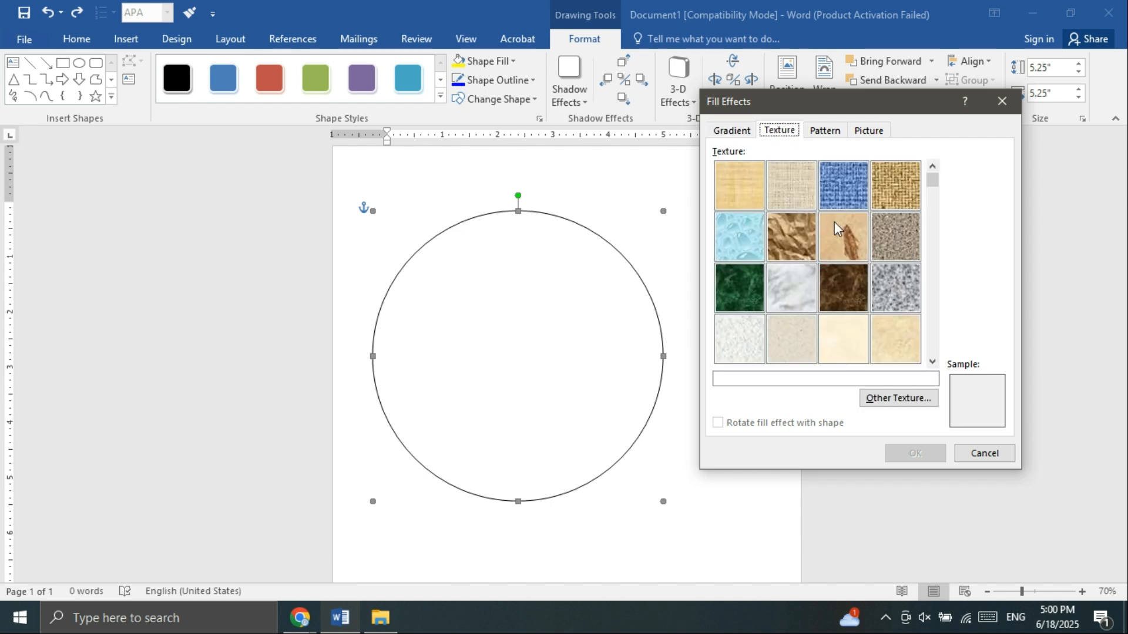
pyautogui.click(824, 130)
pyautogui.click(781, 275)
pyautogui.click(786, 254)
pyautogui.click(784, 275)
pyautogui.click(901, 451)
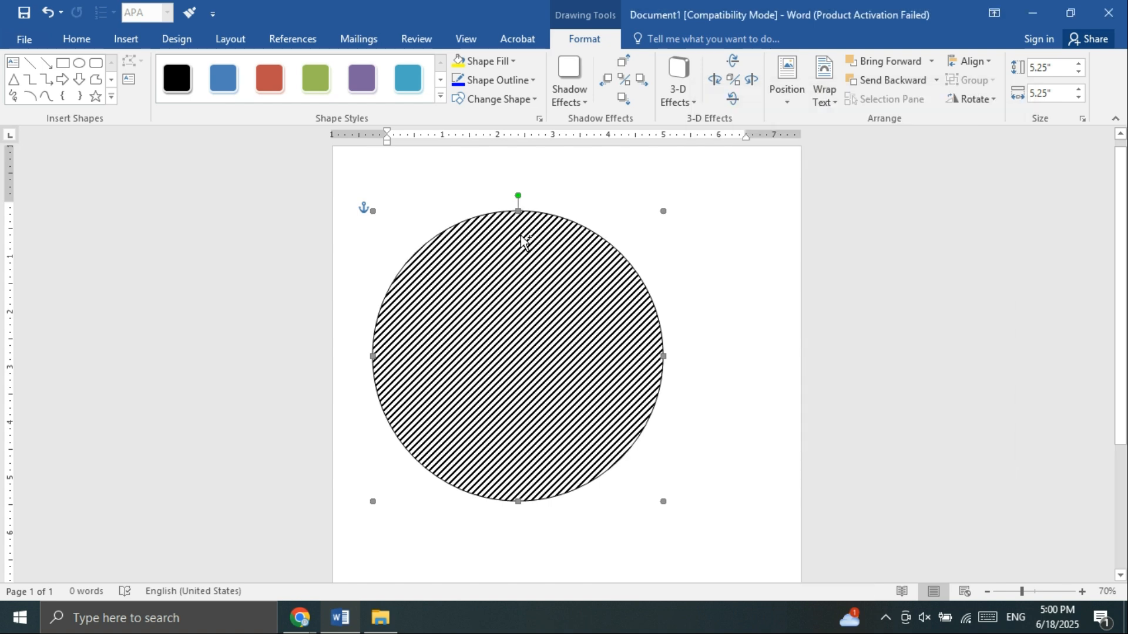
pyautogui.hotkey('ctrl', 'z')
# Step: Set up a two-color gradient fill for the circle with orange as Color 1 and light green as Color 2
pyautogui.click(513, 62)
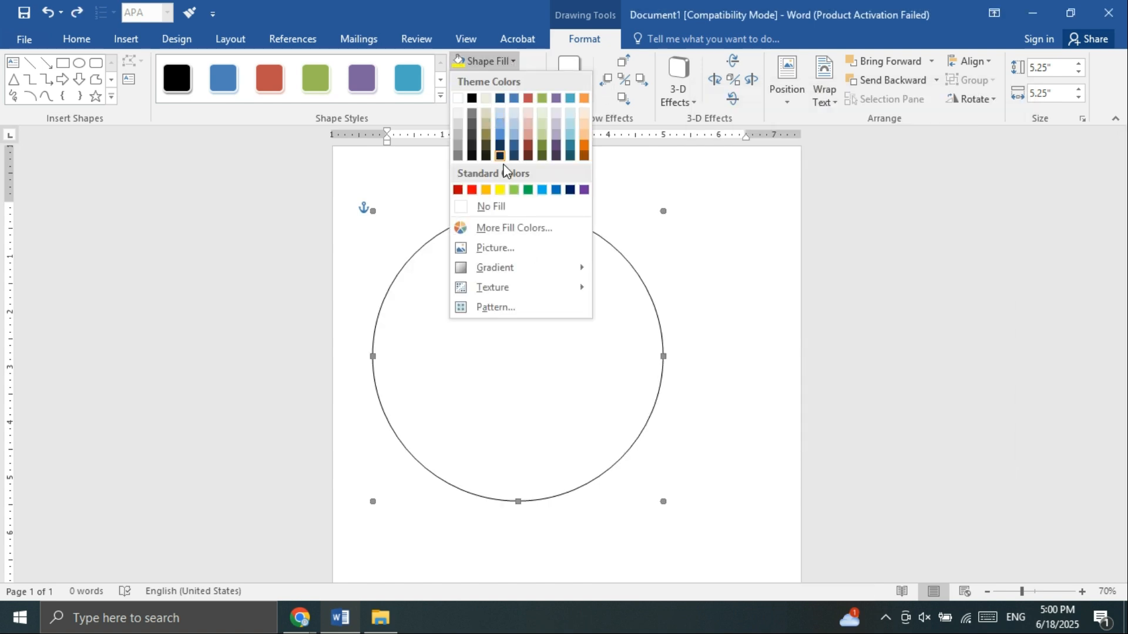
pyautogui.moveTo(515, 272)
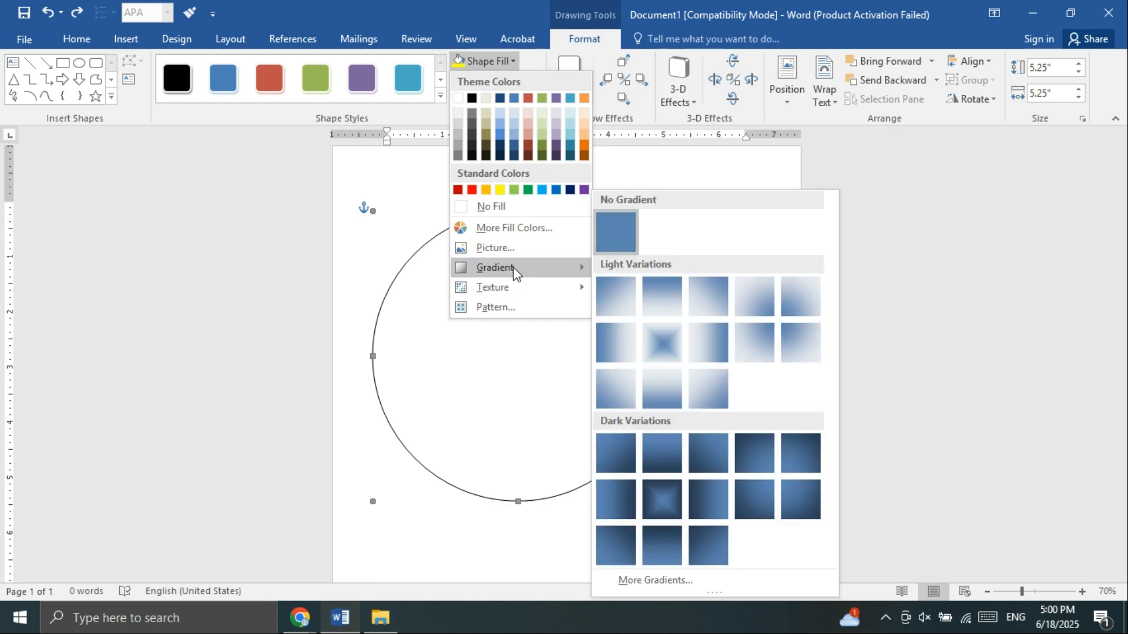
pyautogui.click(682, 583)
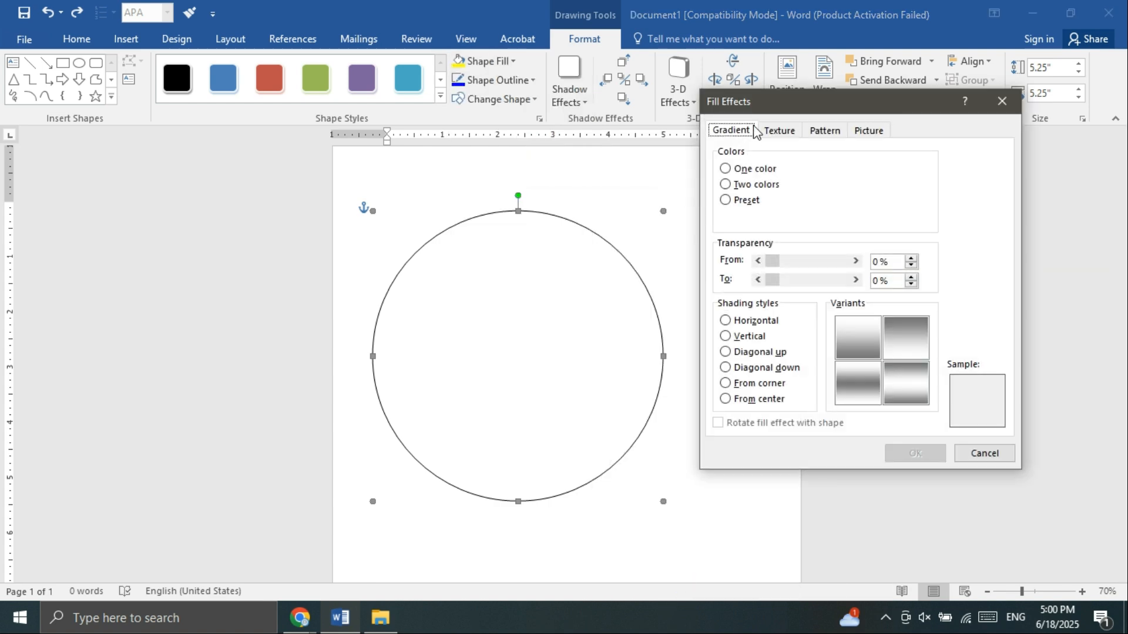
pyautogui.moveTo(765, 109); pyautogui.dragTo(799, 106)
pyautogui.click(771, 180)
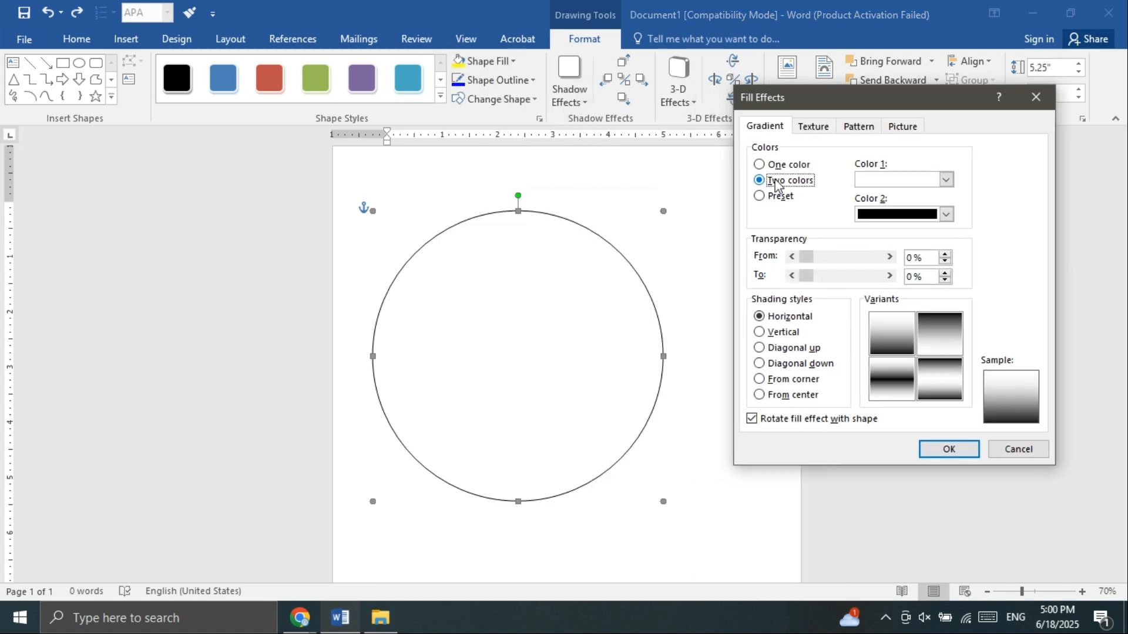
pyautogui.click(879, 181)
pyautogui.click(892, 307)
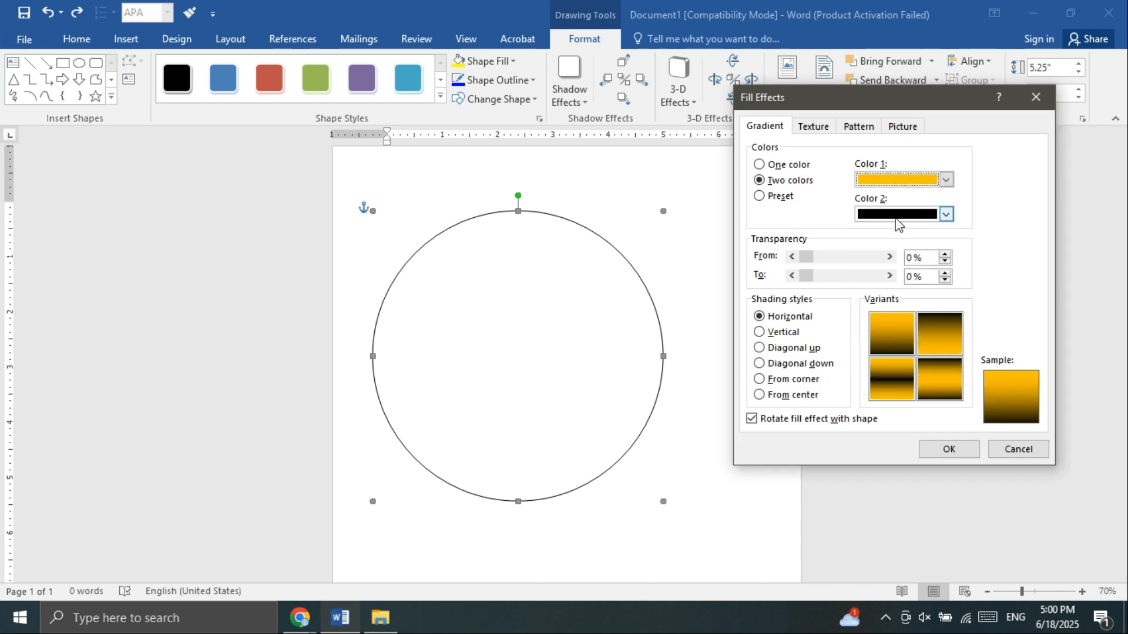
pyautogui.click(899, 215)
pyautogui.click(918, 342)
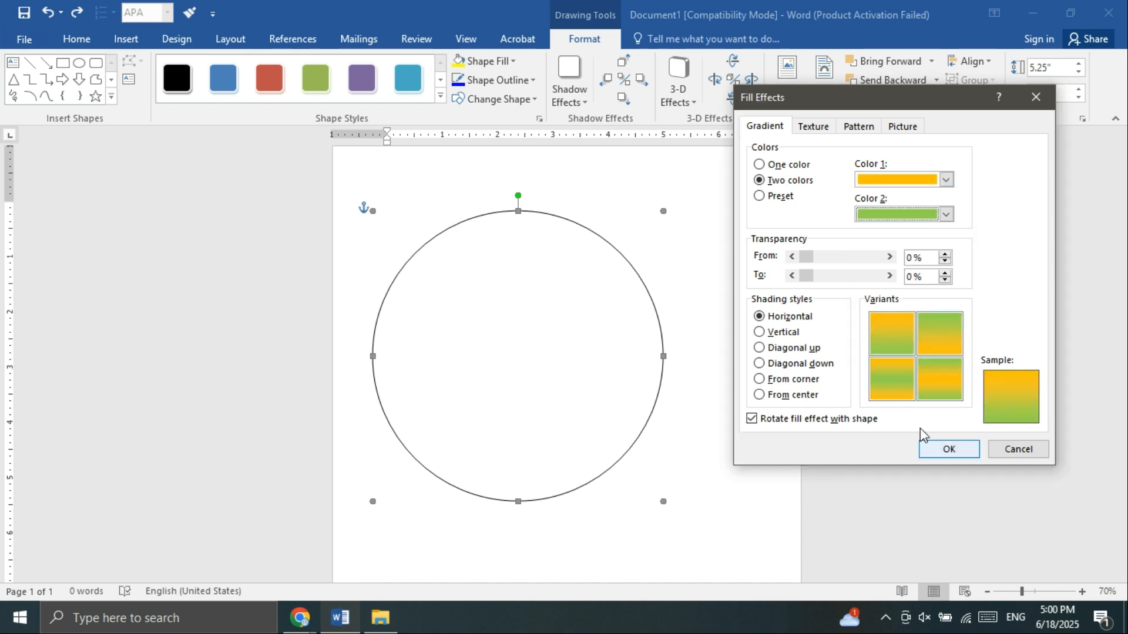
# Step: Try the gradient's shading styles, apply it to the circle as Diagonal down, and undo the fill
pyautogui.click(764, 347)
pyautogui.click(781, 380)
pyautogui.click(781, 394)
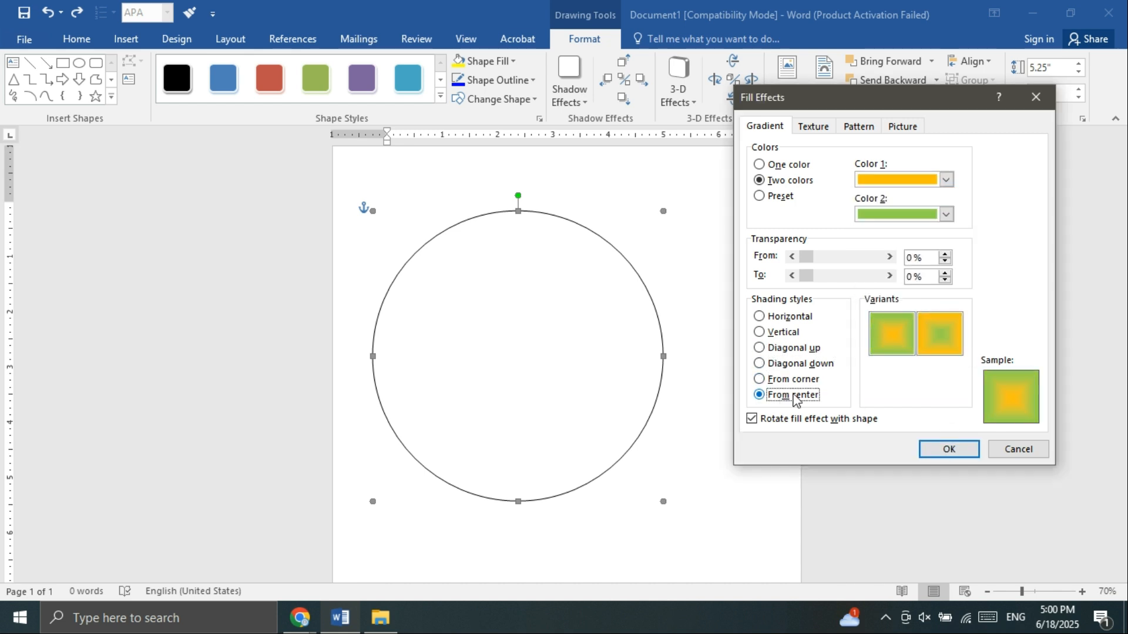
pyautogui.click(781, 364)
pyautogui.click(931, 451)
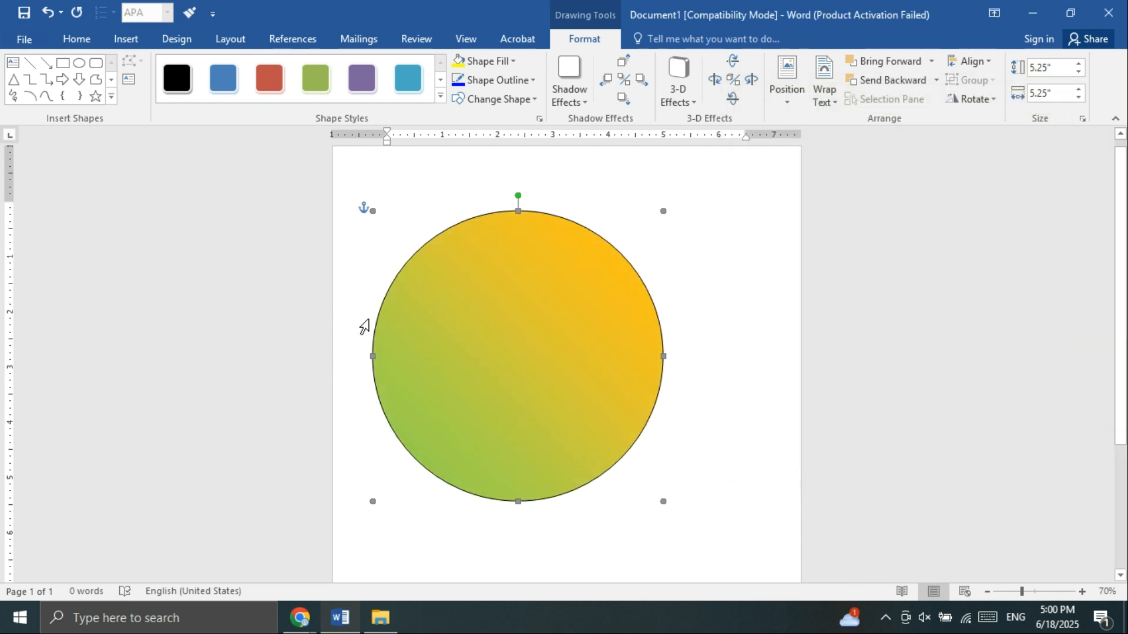
pyautogui.hotkey('ctrl', 'z')
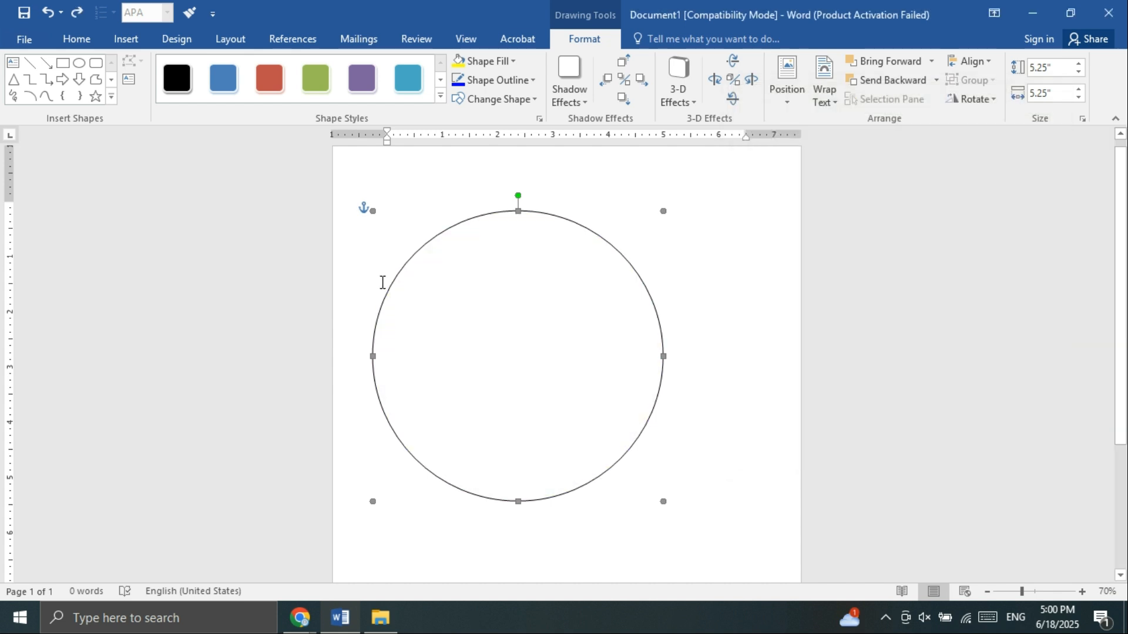
# Step: Remove the circle's outline with No Outline
pyautogui.click(505, 79)
pyautogui.click(505, 78)
pyautogui.click(505, 78)
pyautogui.click(504, 79)
pyautogui.click(504, 79)
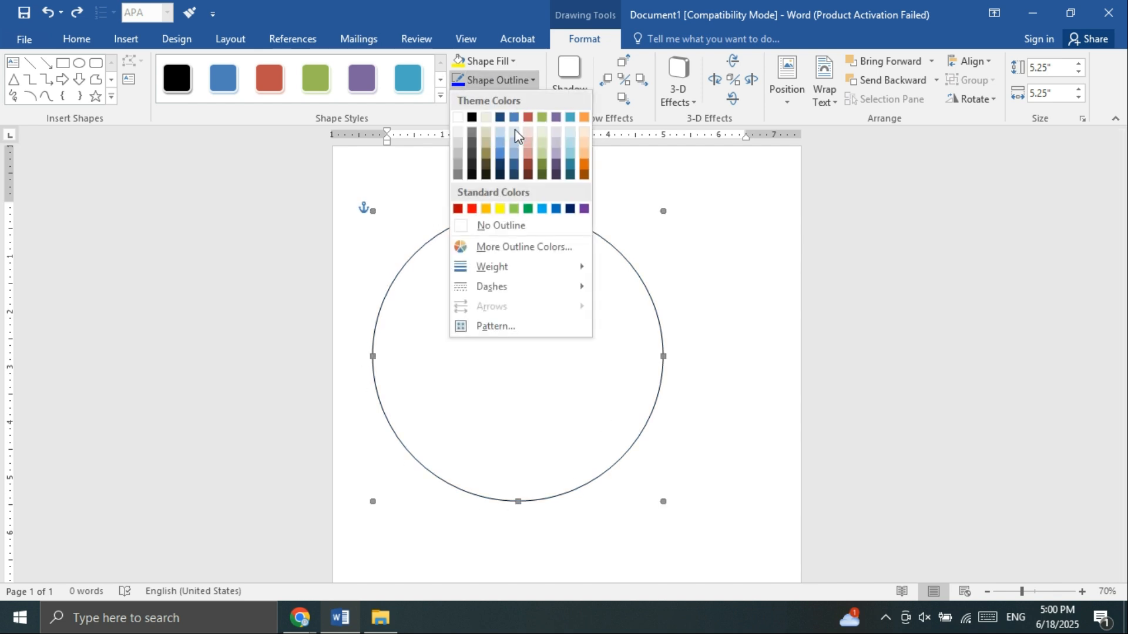
pyautogui.click(517, 230)
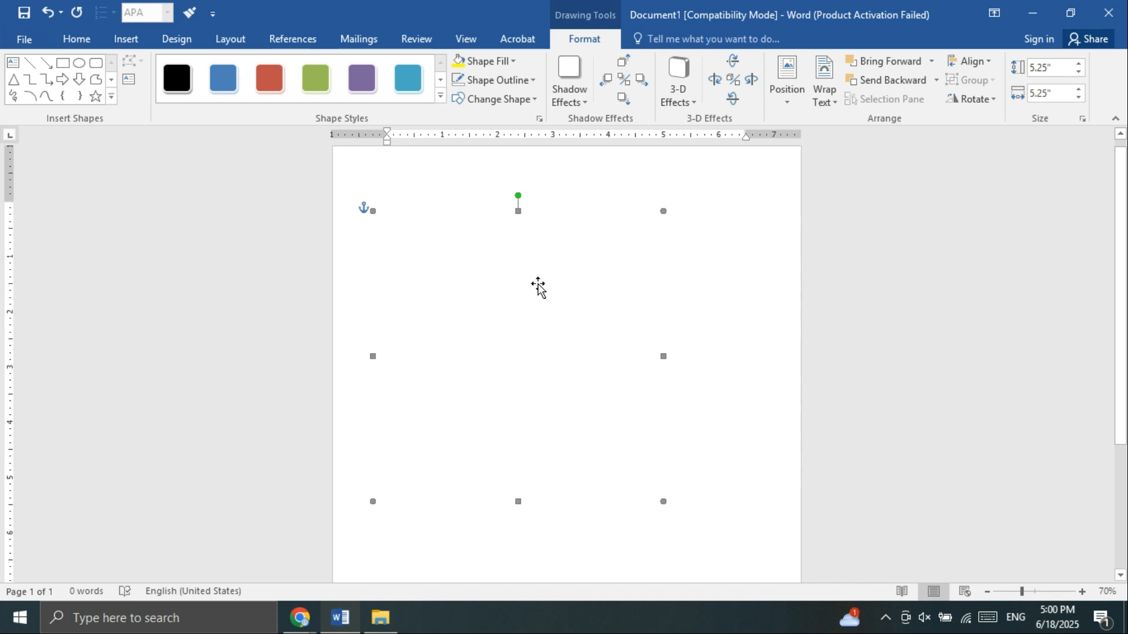
# Step: Color the circle's outline red and give it a thick line weight
pyautogui.click(489, 80)
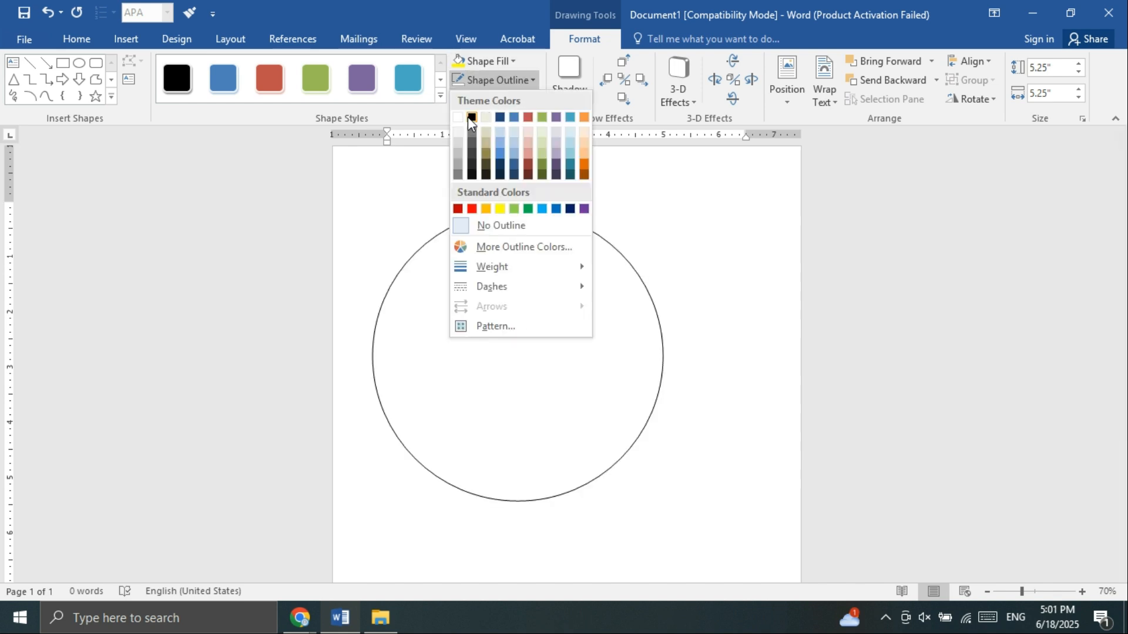
pyautogui.click(472, 209)
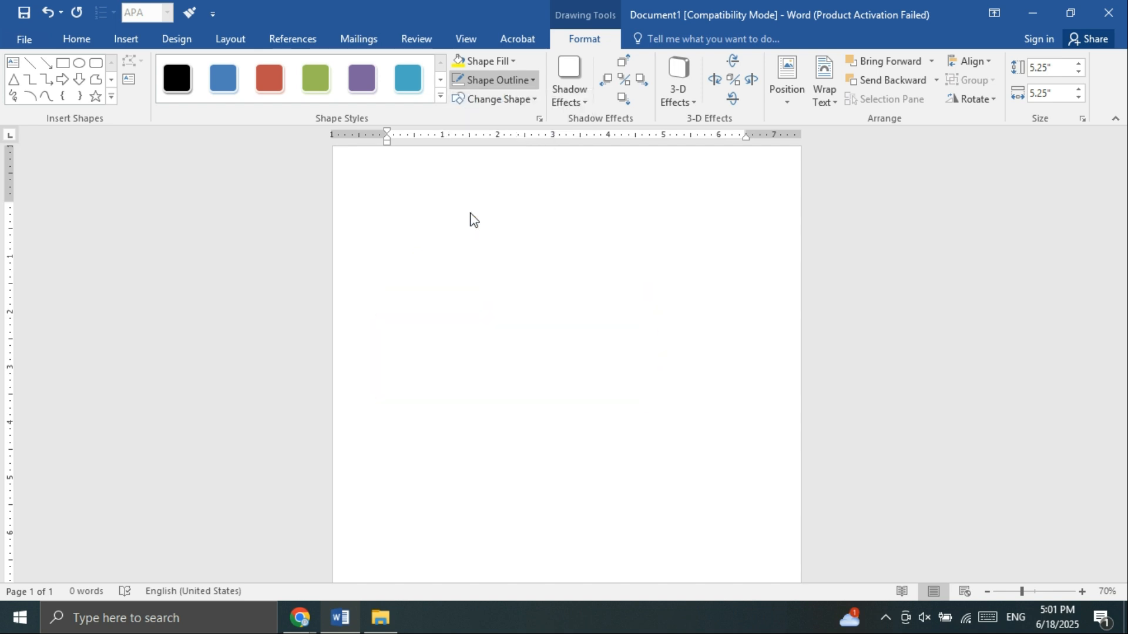
pyautogui.click(511, 79)
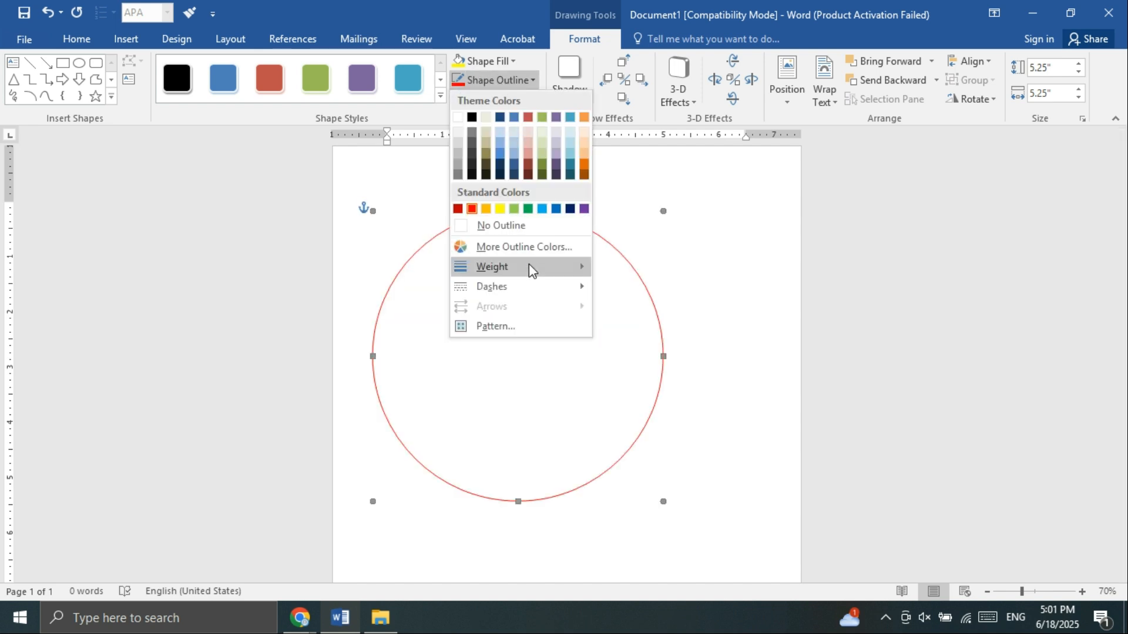
pyautogui.moveTo(532, 270)
pyautogui.click(646, 417)
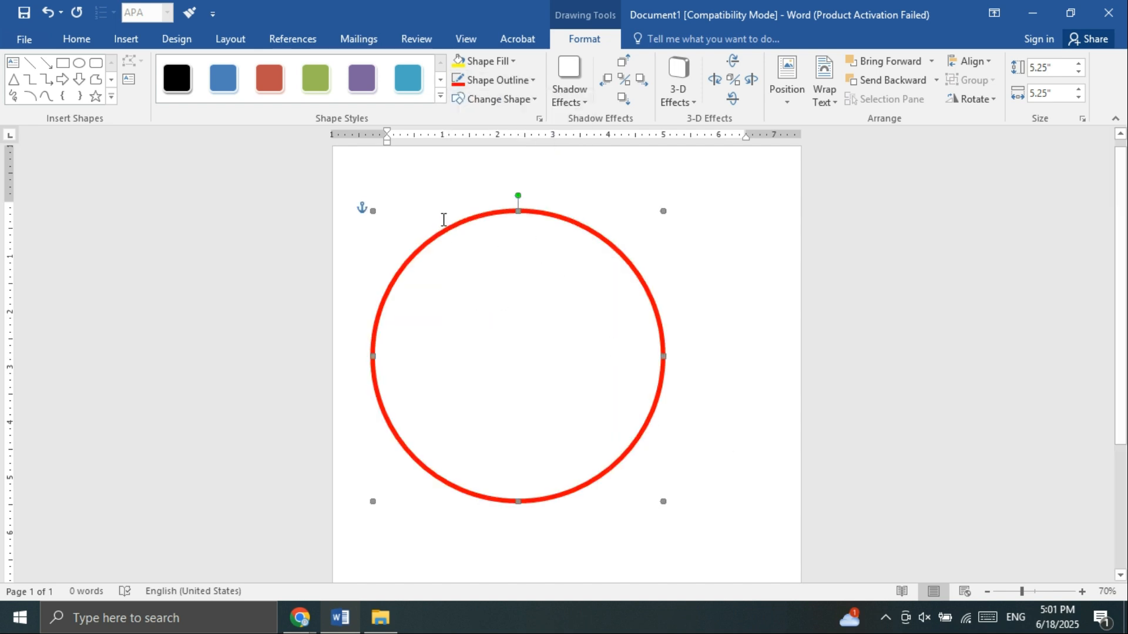
# Step: Change the circle's red outline to a dashed line style
pyautogui.click(503, 80)
pyautogui.moveTo(536, 292)
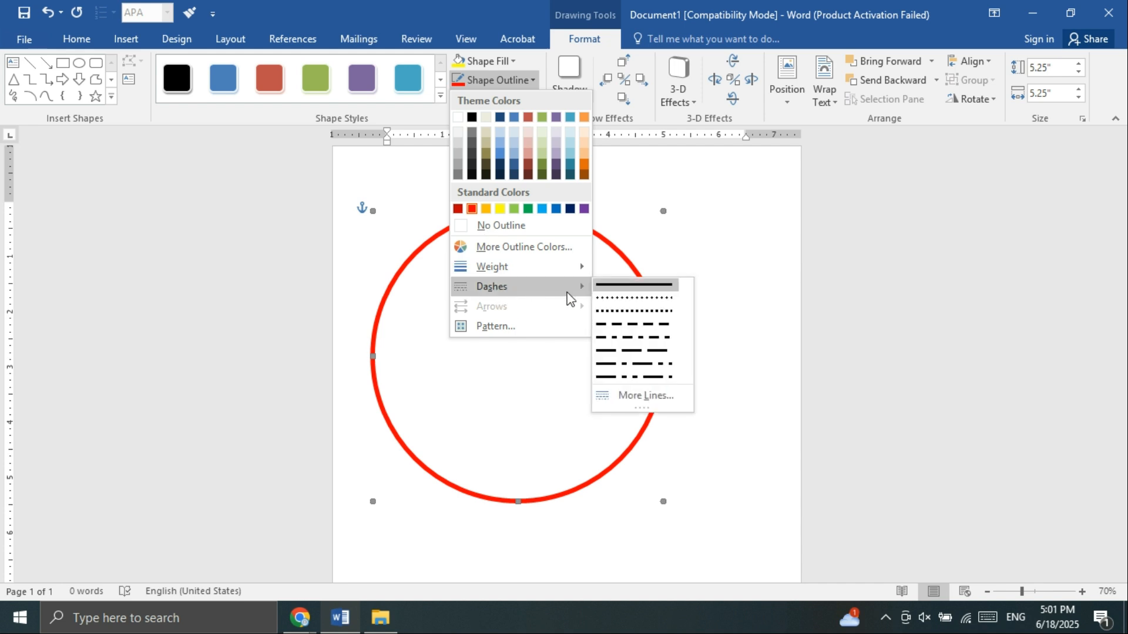
pyautogui.click(611, 324)
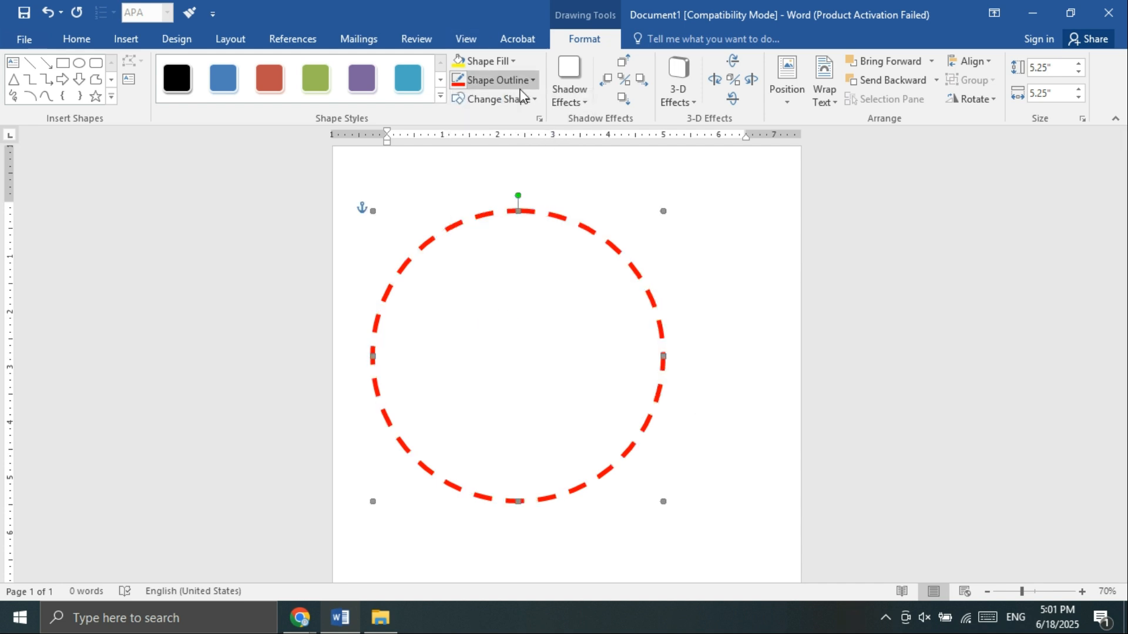
pyautogui.click(506, 81)
pyautogui.click(426, 309)
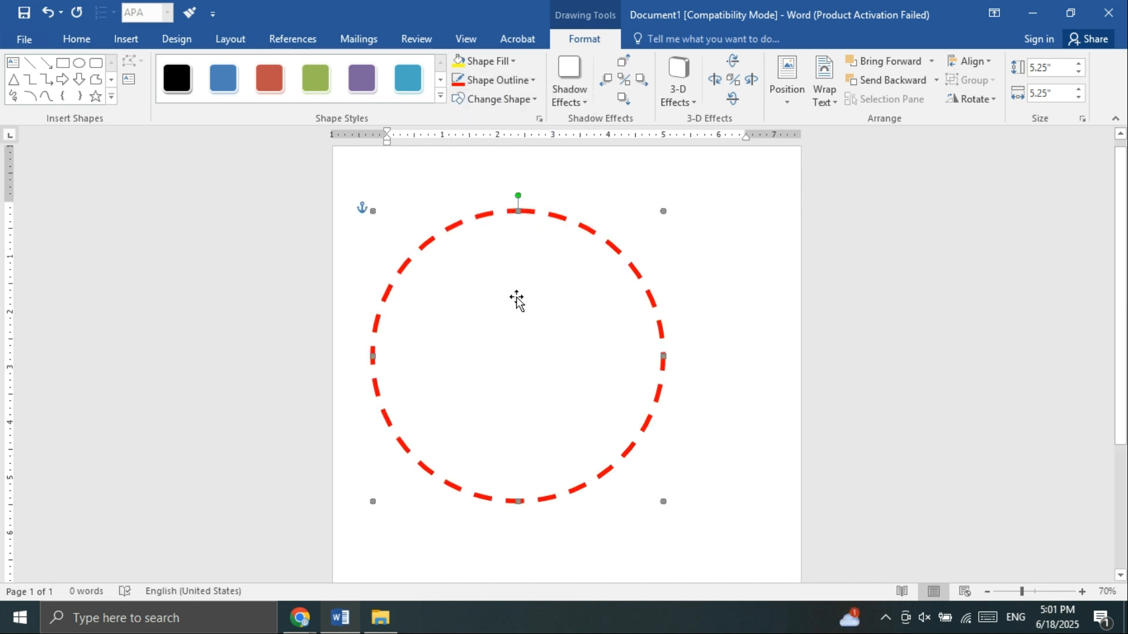
# Step: Apply the first Drop Shadow style, cast toward the upper left, to the dashed circle
pyautogui.click(568, 82)
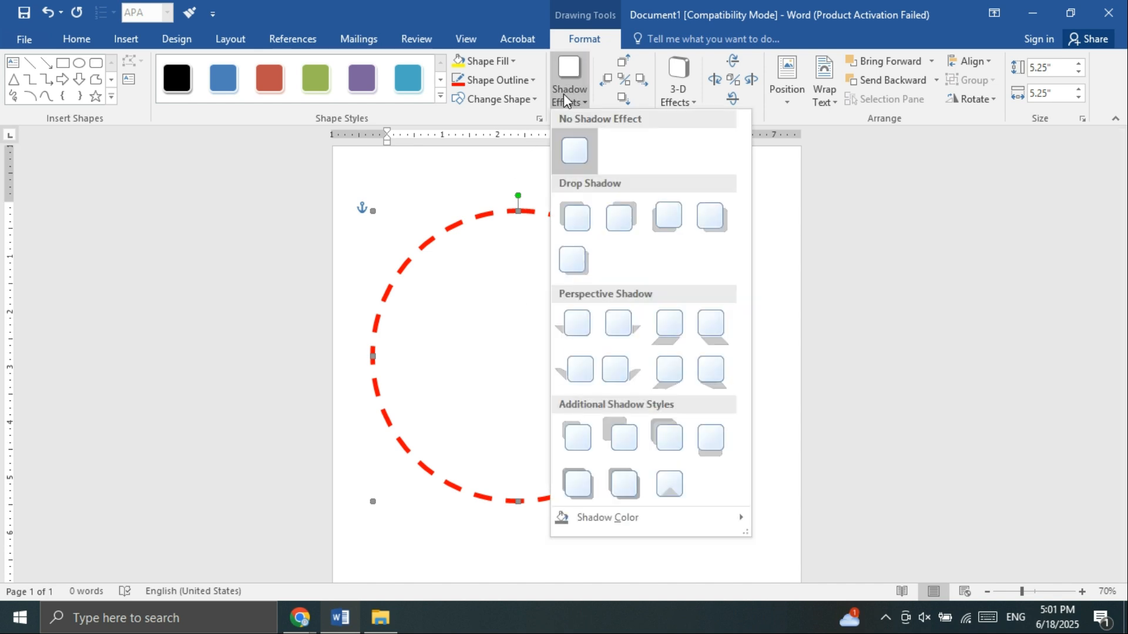
pyautogui.click(575, 212)
pyautogui.click(567, 88)
pyautogui.click(584, 227)
# Step: Nudge the circle's shadow three steps to the right and five steps to the left
pyautogui.click(642, 80)
pyautogui.click(641, 79)
pyautogui.click(641, 79)
pyautogui.click(608, 80)
pyautogui.click(608, 80)
pyautogui.click(608, 80)
pyautogui.click(608, 80)
pyautogui.click(609, 81)
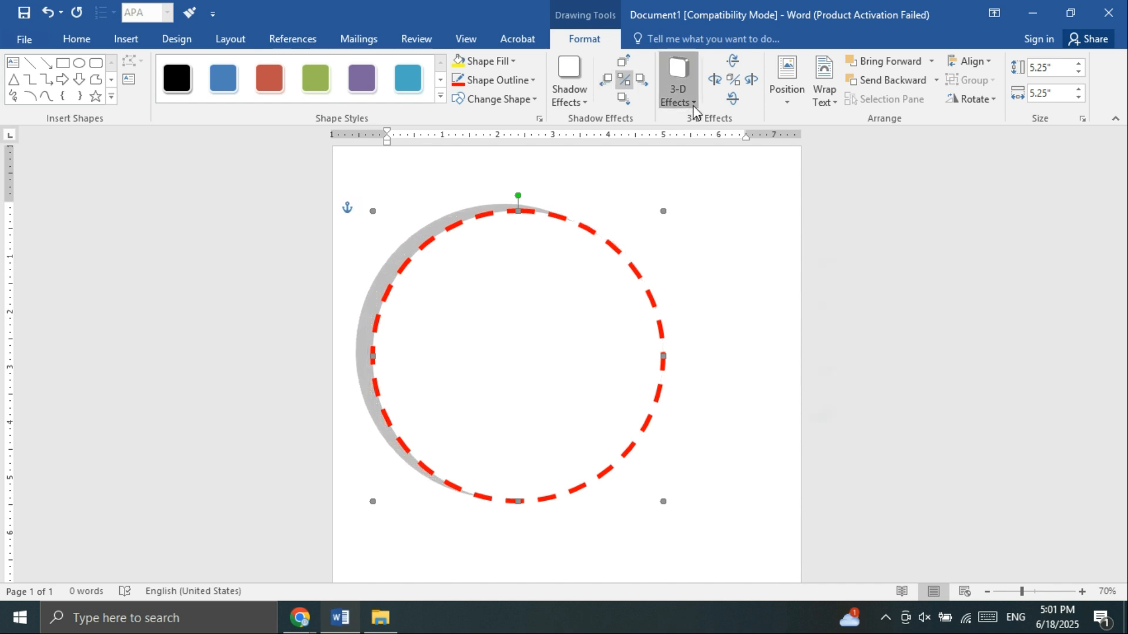
# Step: Apply a 3-D extrusion effect to the circle and tilt it vertically until it looks like a flat-lying disc
pyautogui.click(680, 94)
pyautogui.click(670, 223)
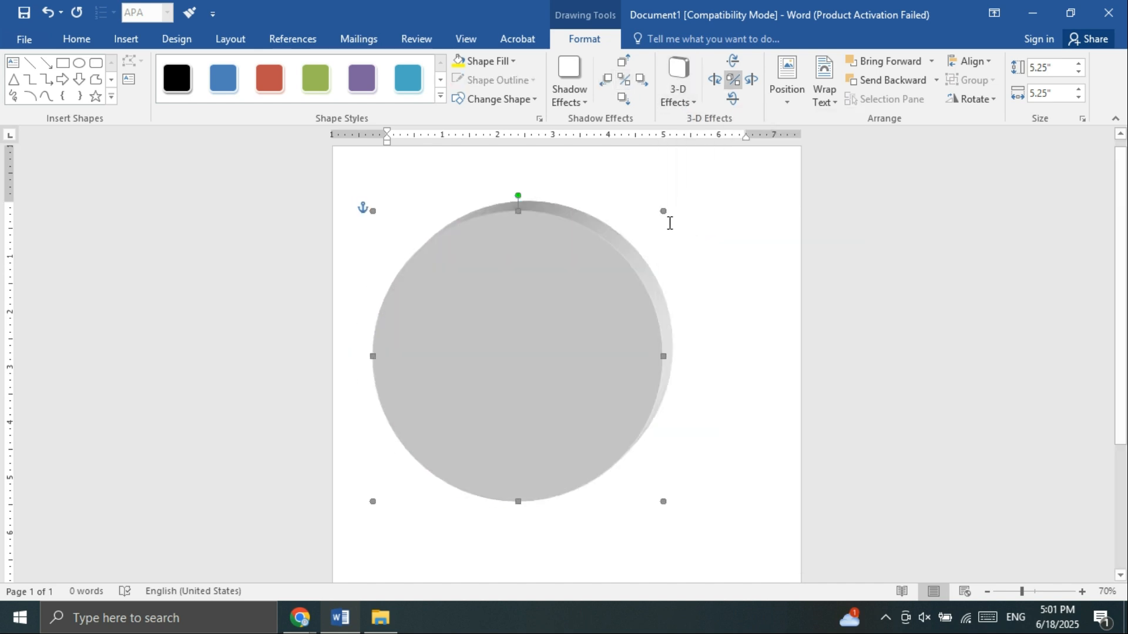
pyautogui.click(733, 60)
pyautogui.click(733, 61)
pyautogui.click(733, 60)
pyautogui.click(734, 60)
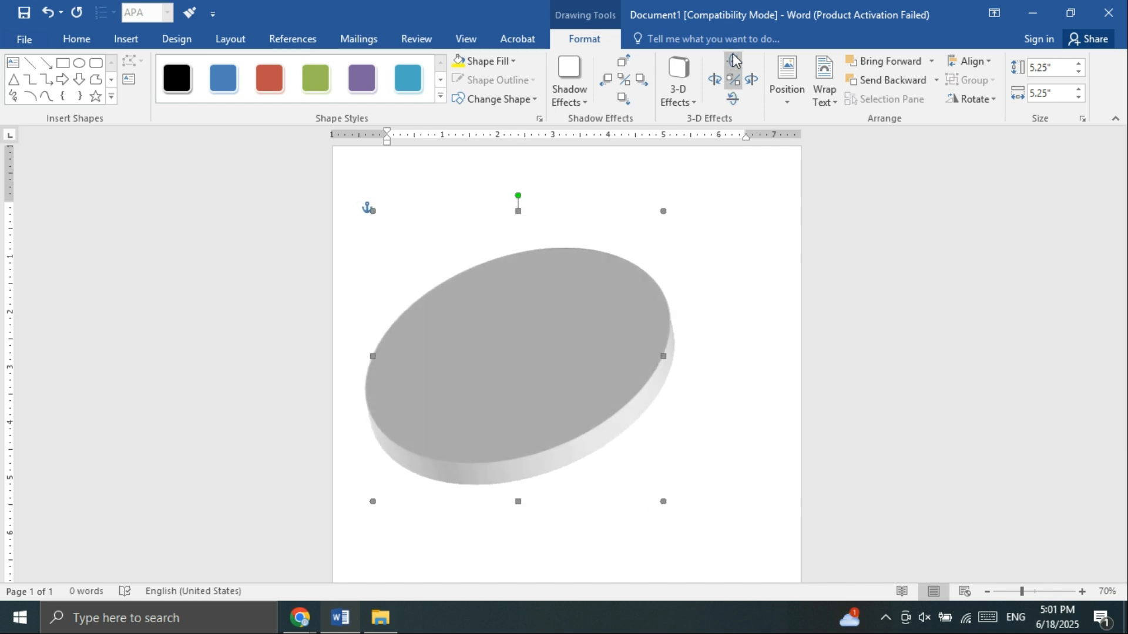
pyautogui.click(733, 61)
# Step: Tilt the 3-D disc three steps back vertically and five steps left so it stands as a narrow upright ellipse
pyautogui.click(733, 100)
pyautogui.click(734, 99)
pyautogui.click(734, 101)
pyautogui.click(714, 82)
pyautogui.click(714, 82)
pyautogui.click(714, 83)
pyautogui.click(714, 83)
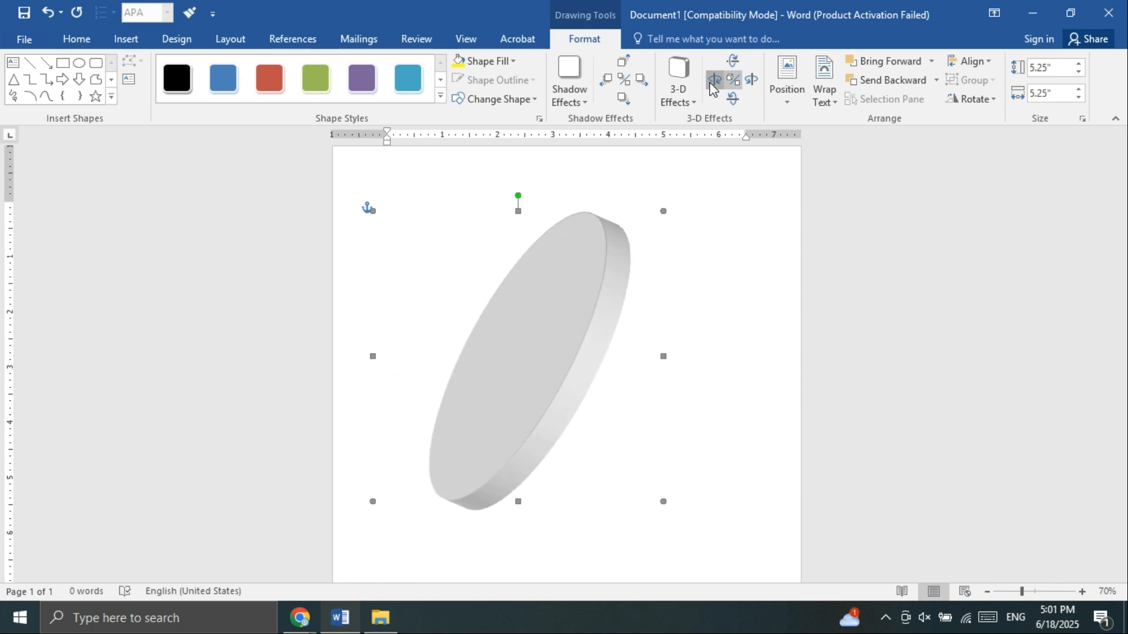
pyautogui.click(714, 82)
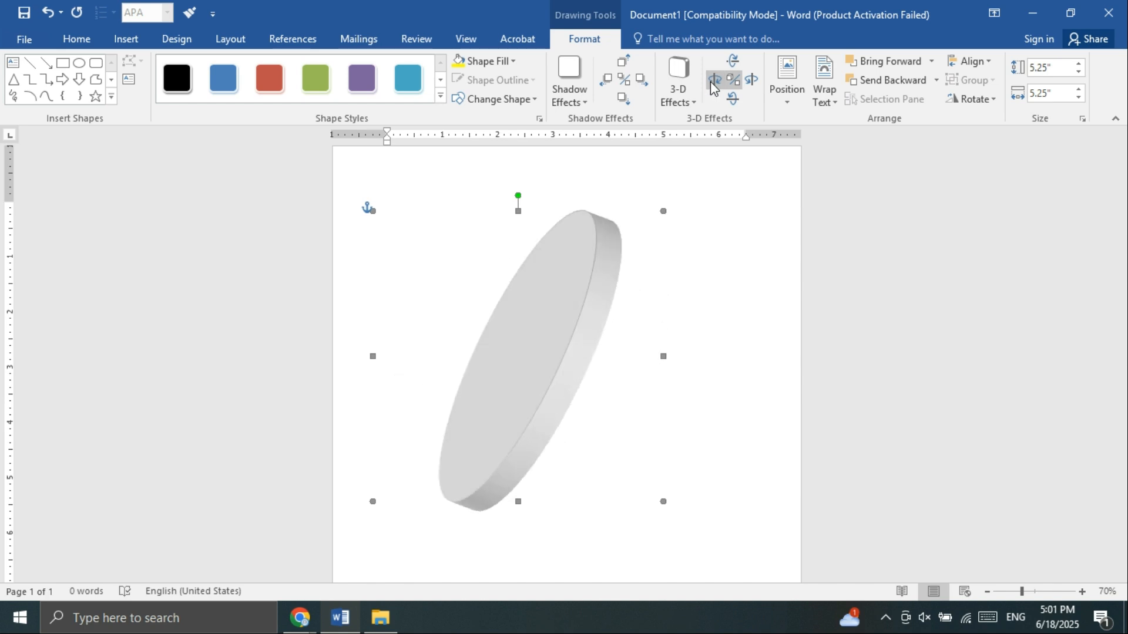
pyautogui.click(300, 617)
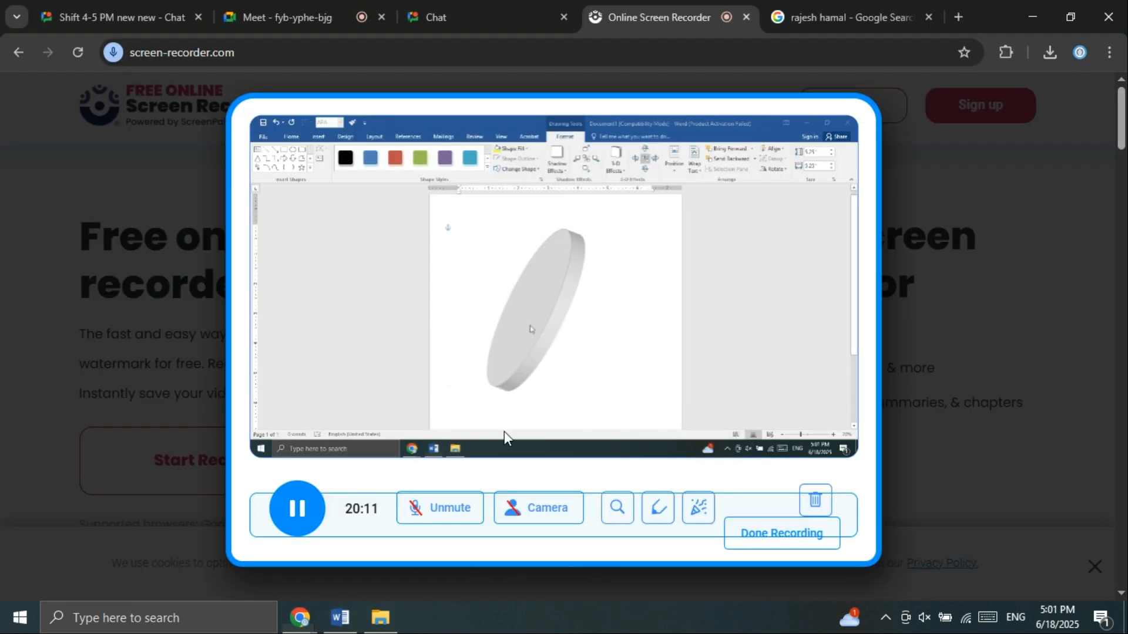
pyautogui.click(448, 506)
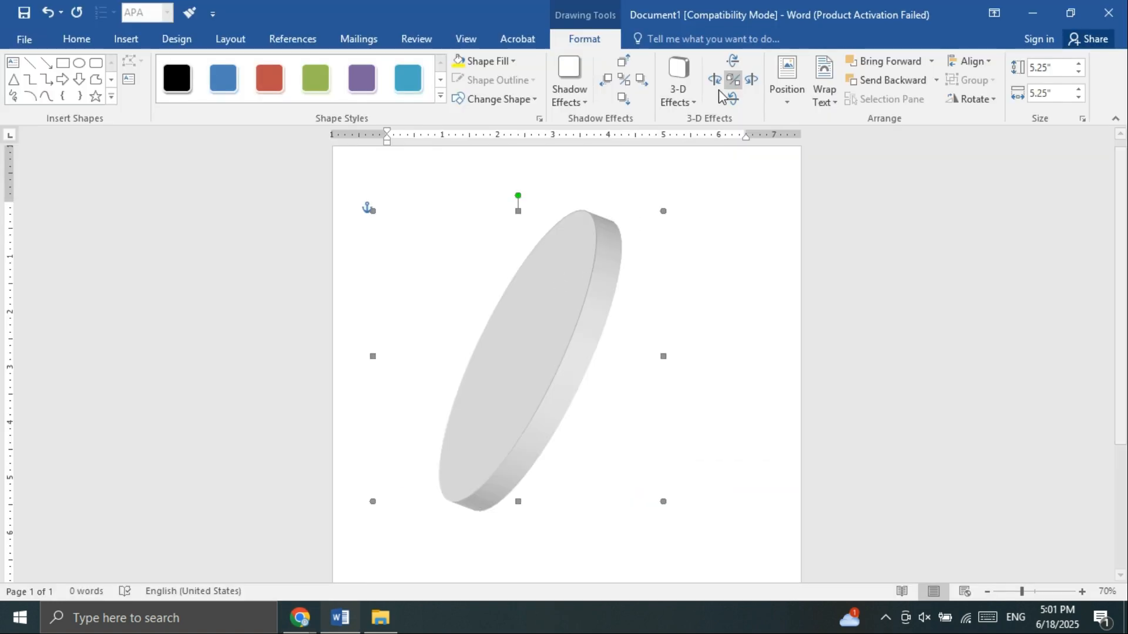
pyautogui.click(786, 77)
pyautogui.click(784, 75)
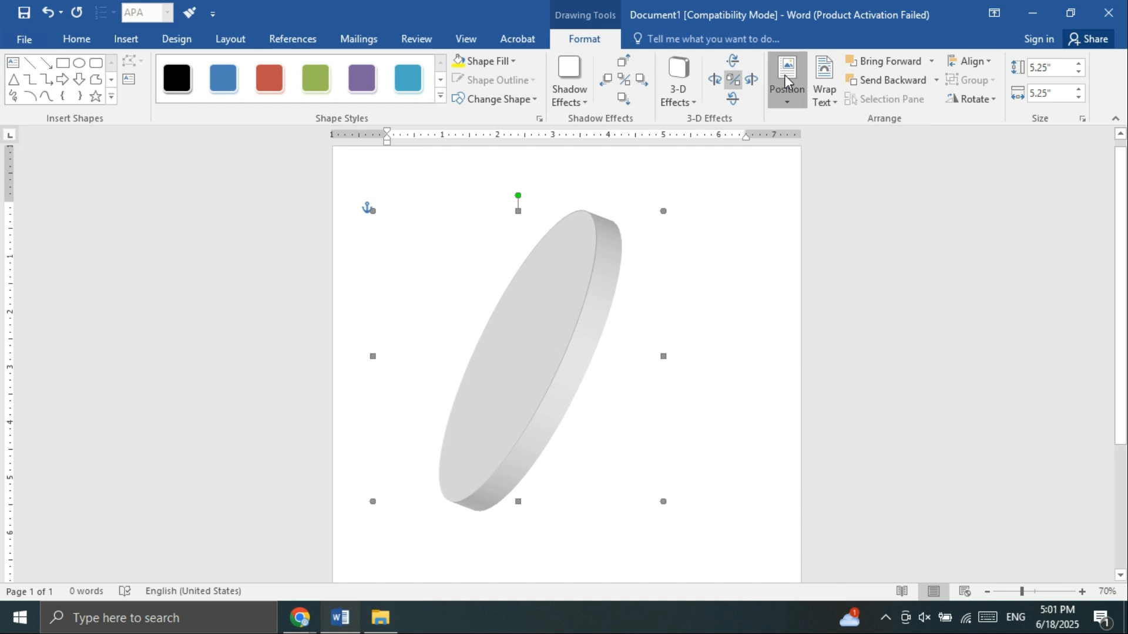
pyautogui.click(822, 90)
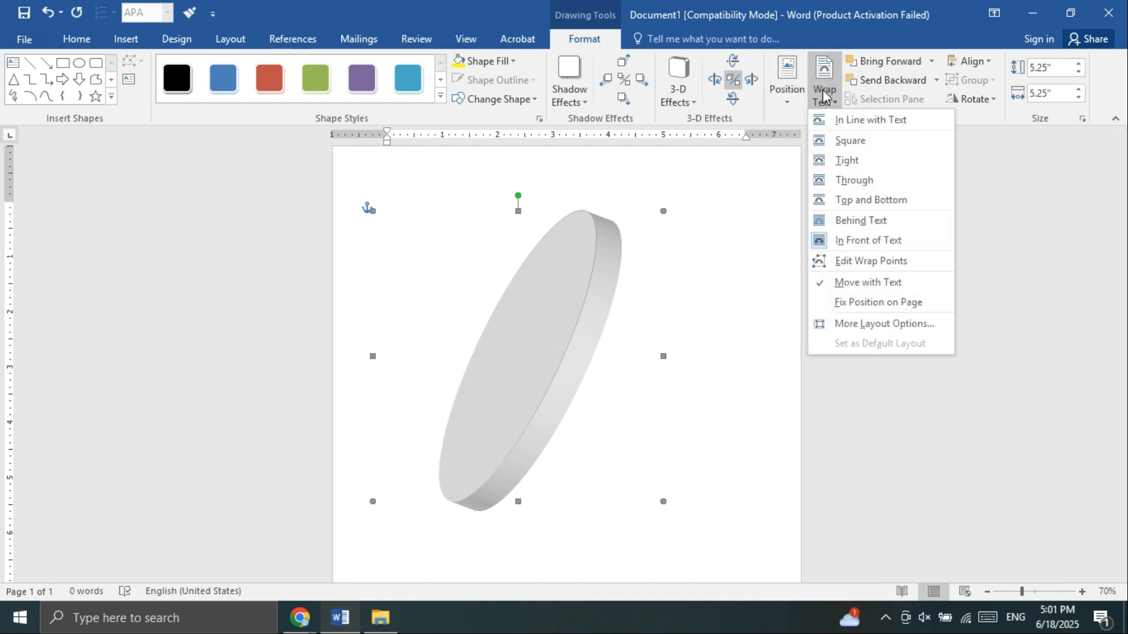
pyautogui.click(838, 193)
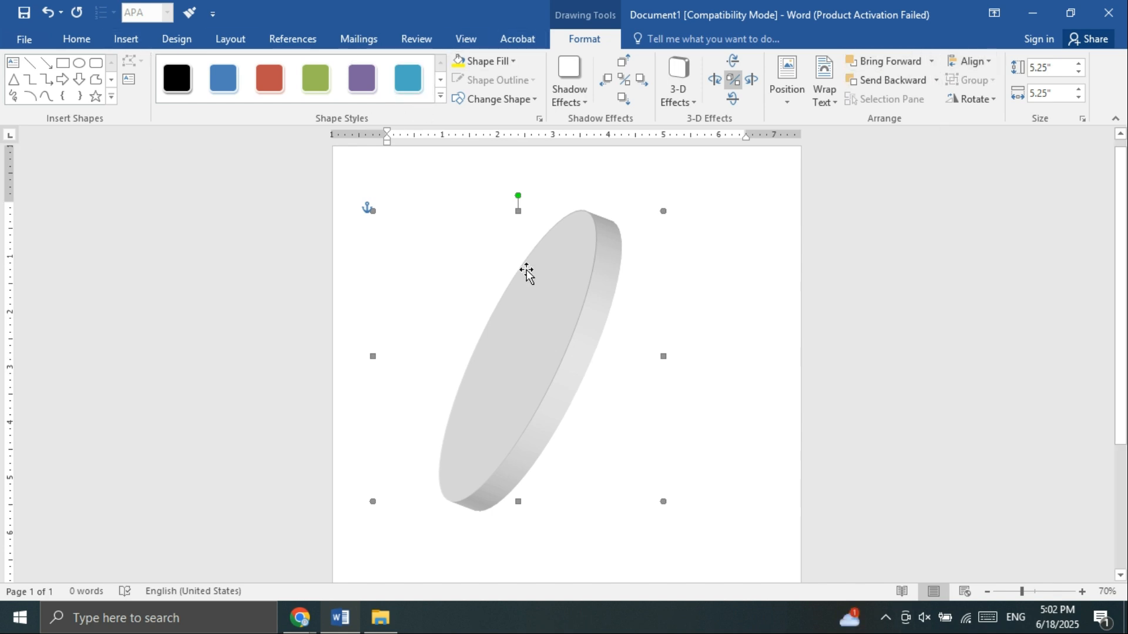
# Step: Replace the 3-D disc with a light green triangle about 4.02" high and 3.72" wide
pyautogui.press('Delete')
pyautogui.click(126, 39)
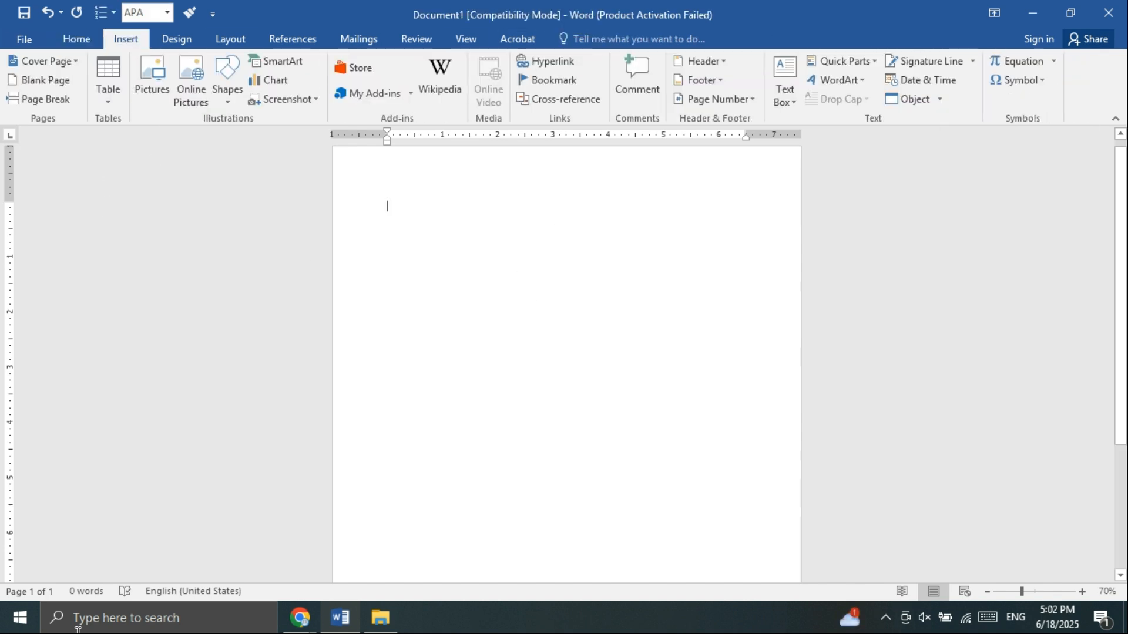
pyautogui.click(227, 89)
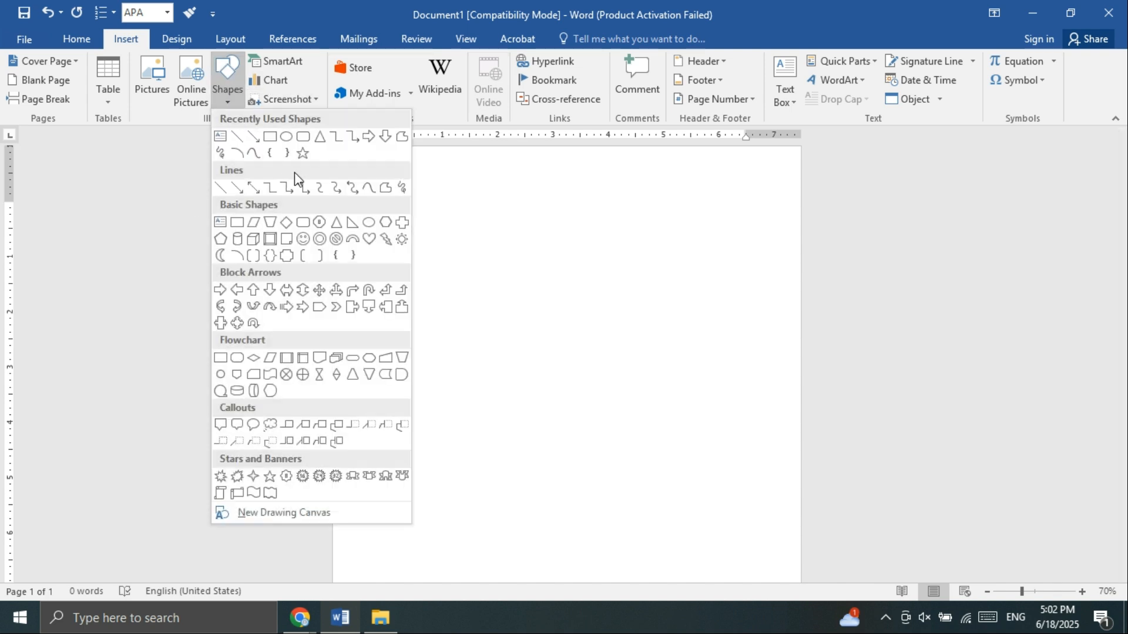
pyautogui.click(312, 141)
pyautogui.moveTo(463, 251); pyautogui.dragTo(668, 473)
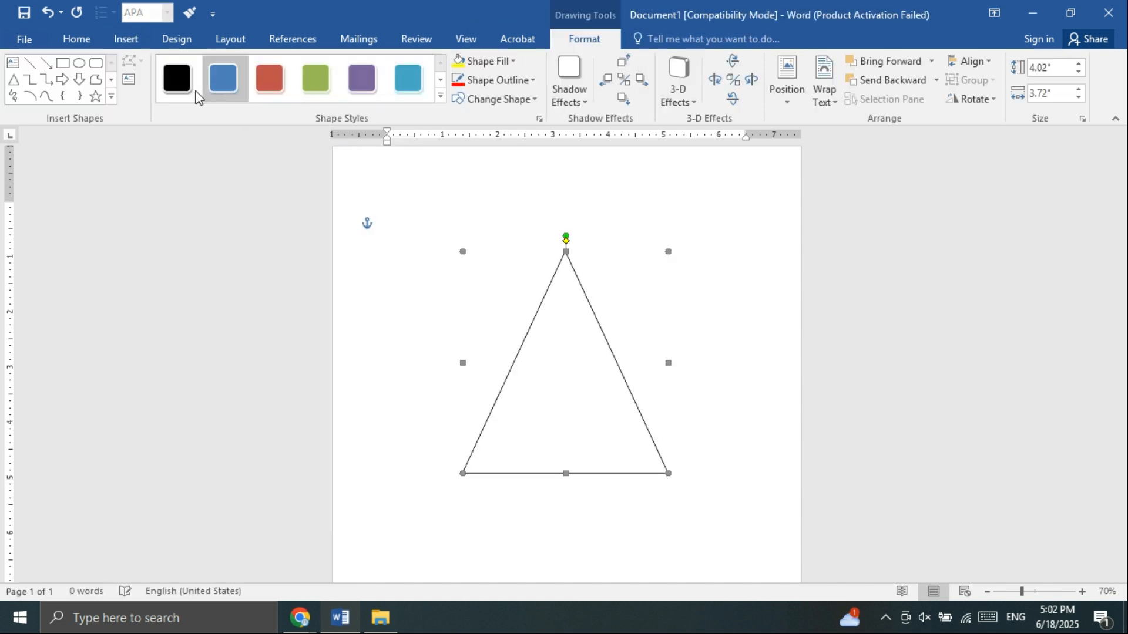
pyautogui.click(486, 61)
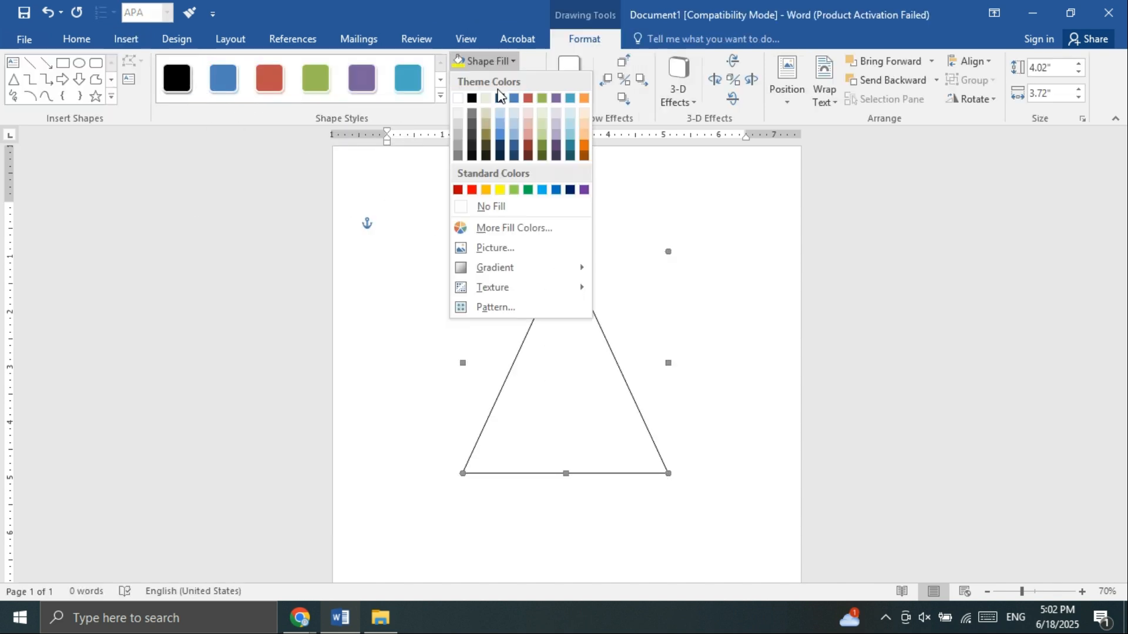
pyautogui.click(513, 190)
# Step: Draw an orange-filled rectangle and reduce it to about 1.45" high and 2.25" wide, overlapping the triangle's left edge
pyautogui.click(132, 33)
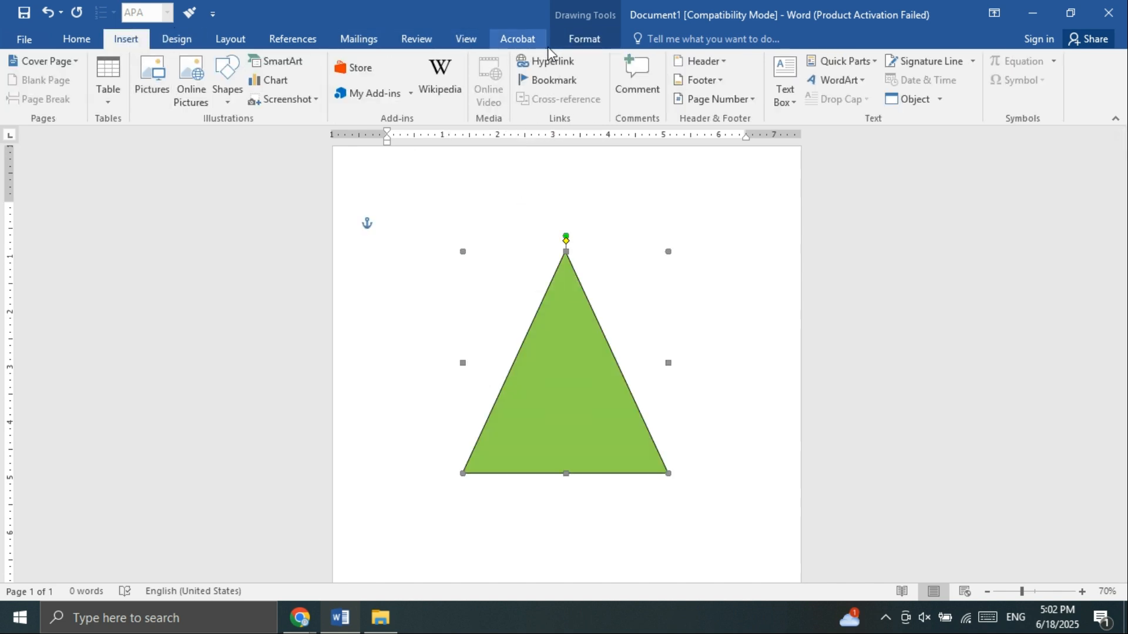
pyautogui.click(577, 41)
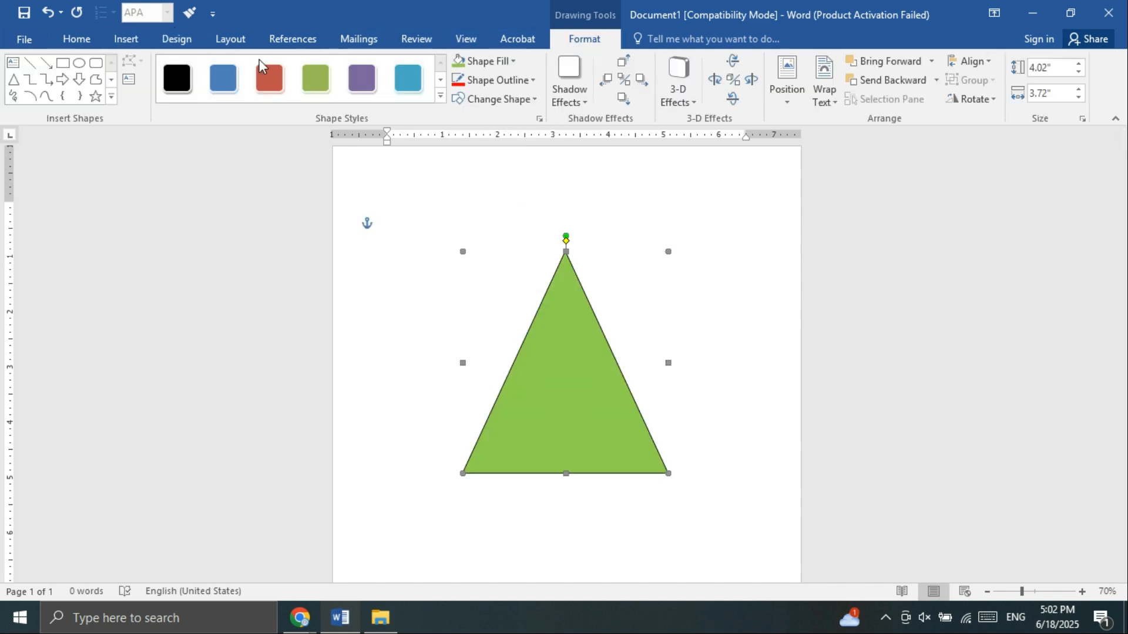
pyautogui.click(63, 63)
pyautogui.moveTo(418, 311); pyautogui.dragTo(711, 493)
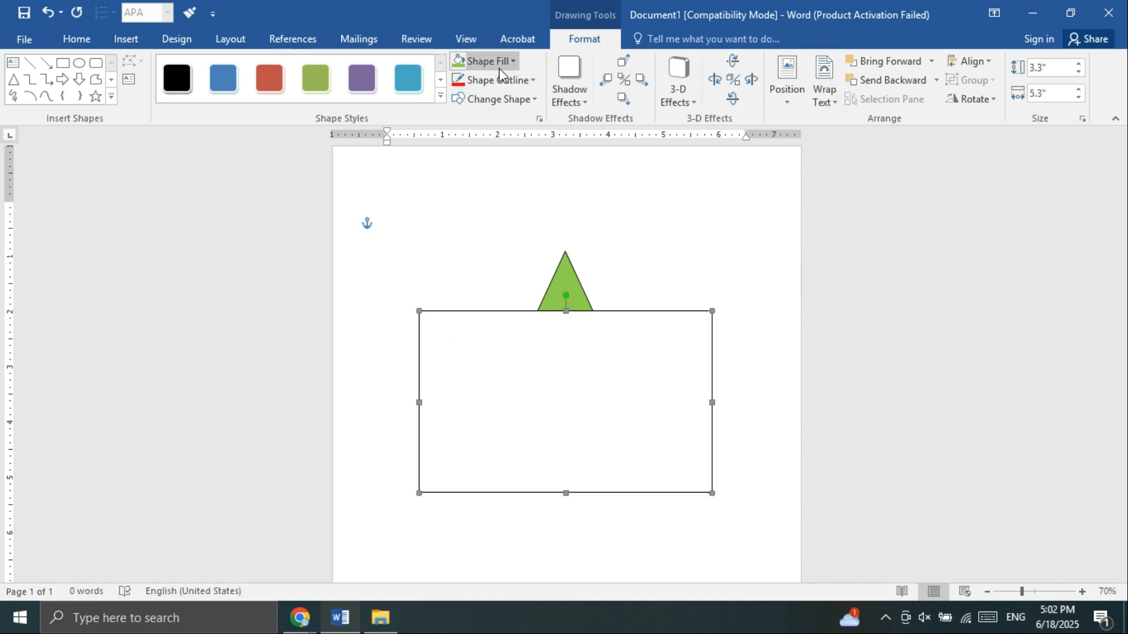
pyautogui.click(481, 61)
pyautogui.click(486, 189)
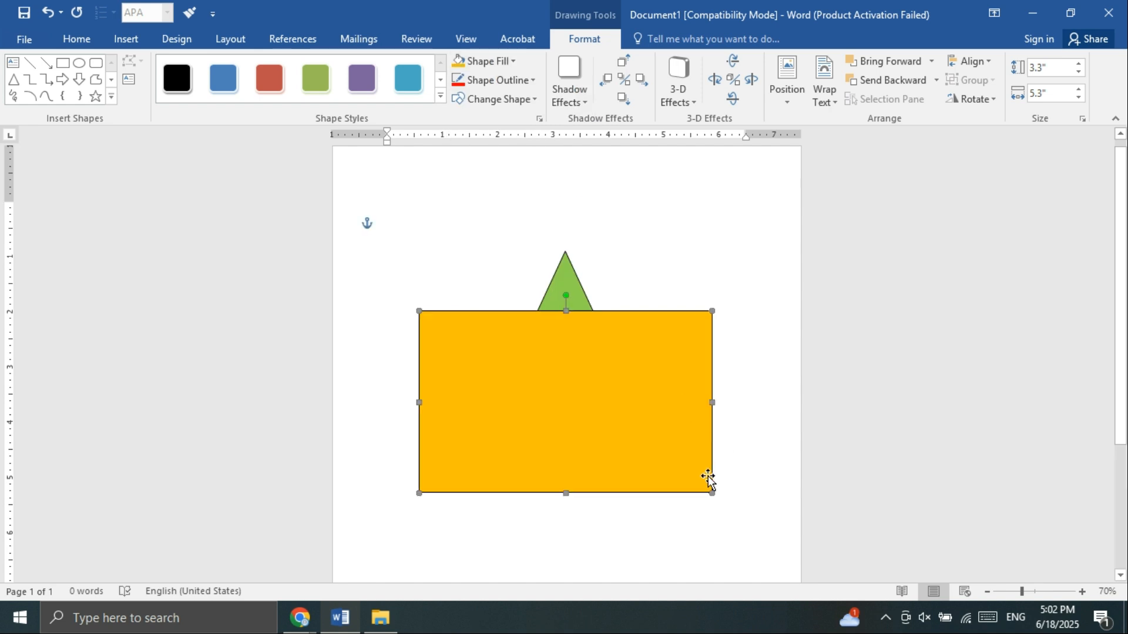
pyautogui.moveTo(709, 492); pyautogui.dragTo(506, 409)
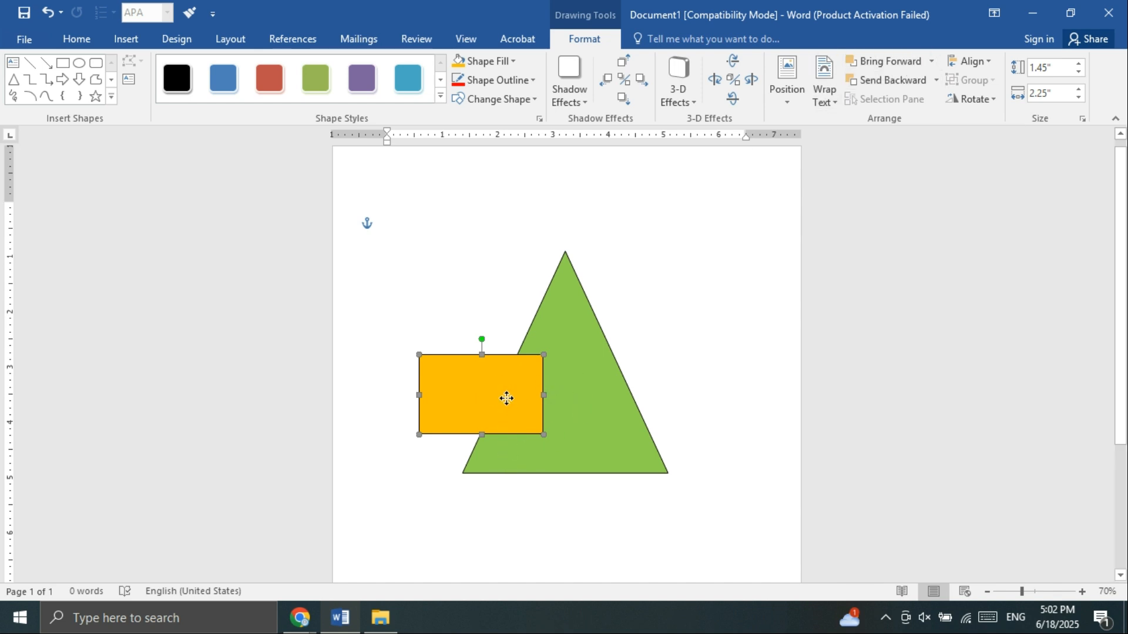
# Step: Alternate the triangle's stacking order three times, bringing it forward over the rectangle and sending it backward again
pyautogui.click(569, 329)
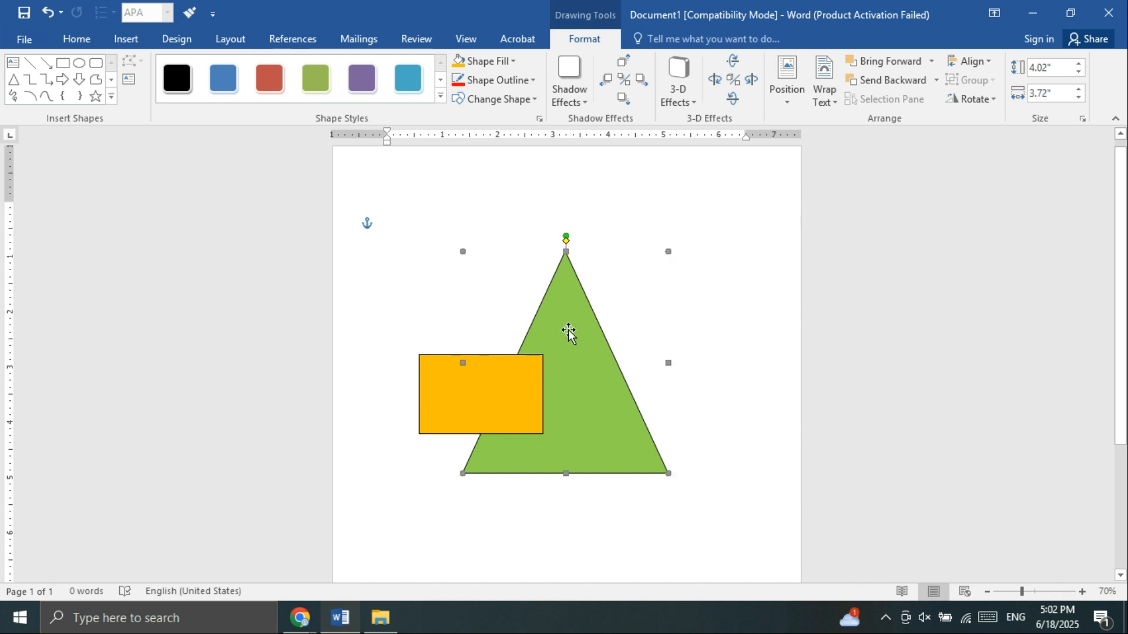
pyautogui.click(874, 63)
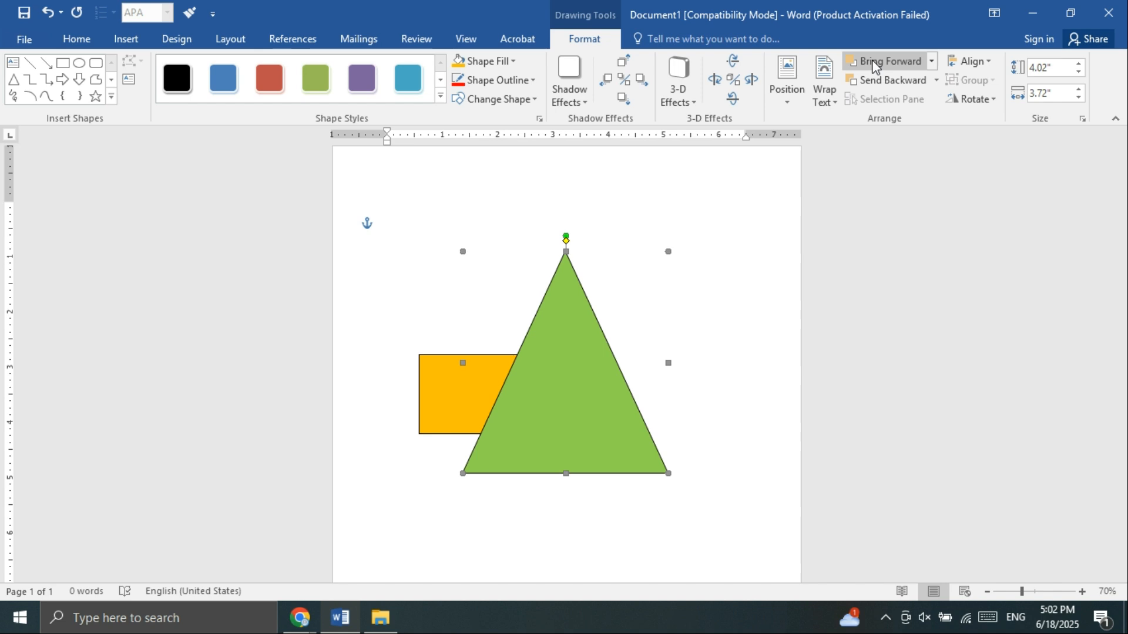
pyautogui.click(867, 83)
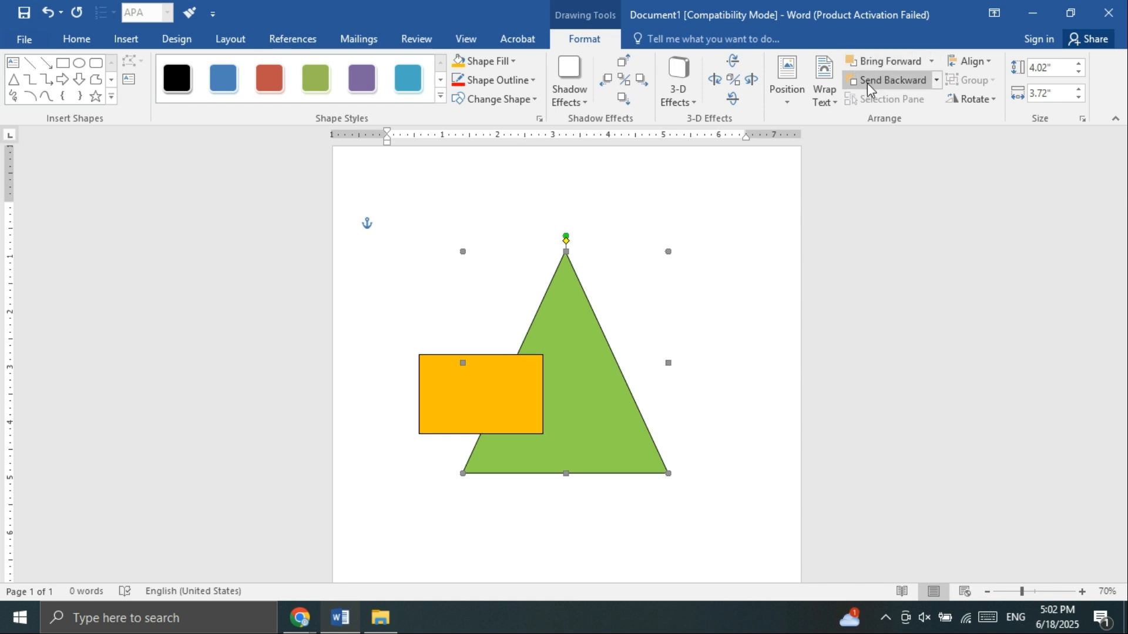
pyautogui.click(872, 64)
pyautogui.click(879, 83)
pyautogui.click(875, 63)
pyautogui.click(883, 82)
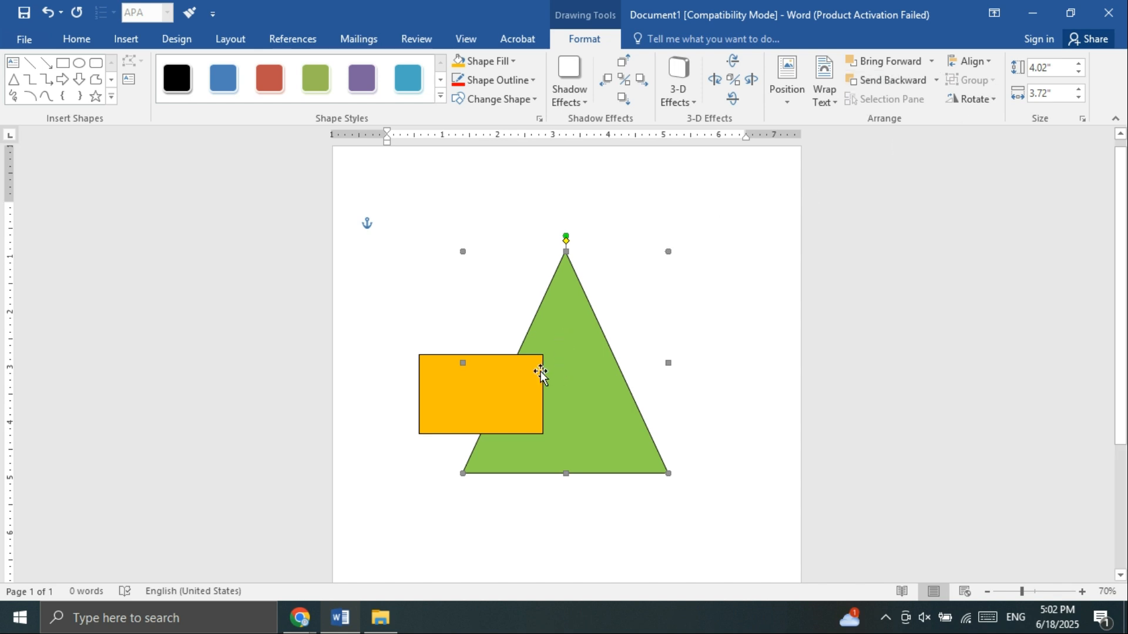
# Step: Delete the green triangle and the orange rectangle from the page
pyautogui.press('Delete')
pyautogui.click(504, 390)
pyautogui.press('Delete')
# Step: Draw a large circle about 7.13" in diameter across the page as a face outline
pyautogui.click(141, 40)
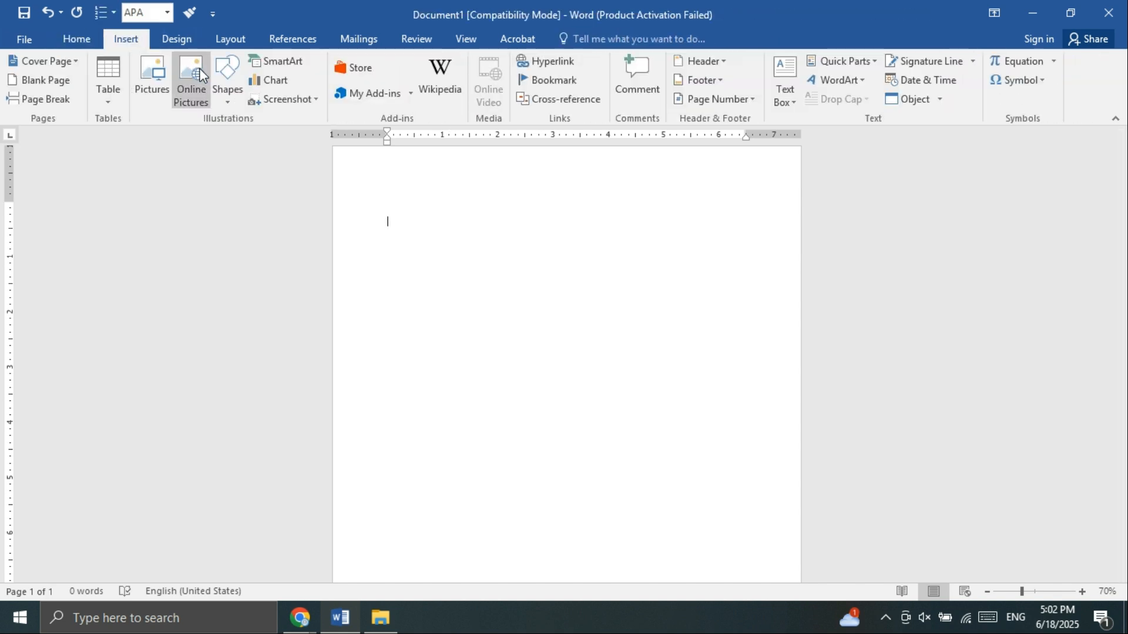
pyautogui.click(225, 82)
pyautogui.click(288, 140)
pyautogui.moveTo(387, 247)
pyautogui.mouseDown()
pyautogui.moveTo(483, 299)
pyautogui.moveTo(783, 581)
pyautogui.mouseUp()
# Step: Draw two small circles as eyes and a small rectangle as the mouth inside the large circle
pyautogui.scroll(-2, 538, 347)
pyautogui.click(79, 63)
pyautogui.moveTo(494, 292); pyautogui.dragTo(526, 324)
pyautogui.keyDown('shift'); pyautogui.click(615, 303); pyautogui.keyUp('shift')
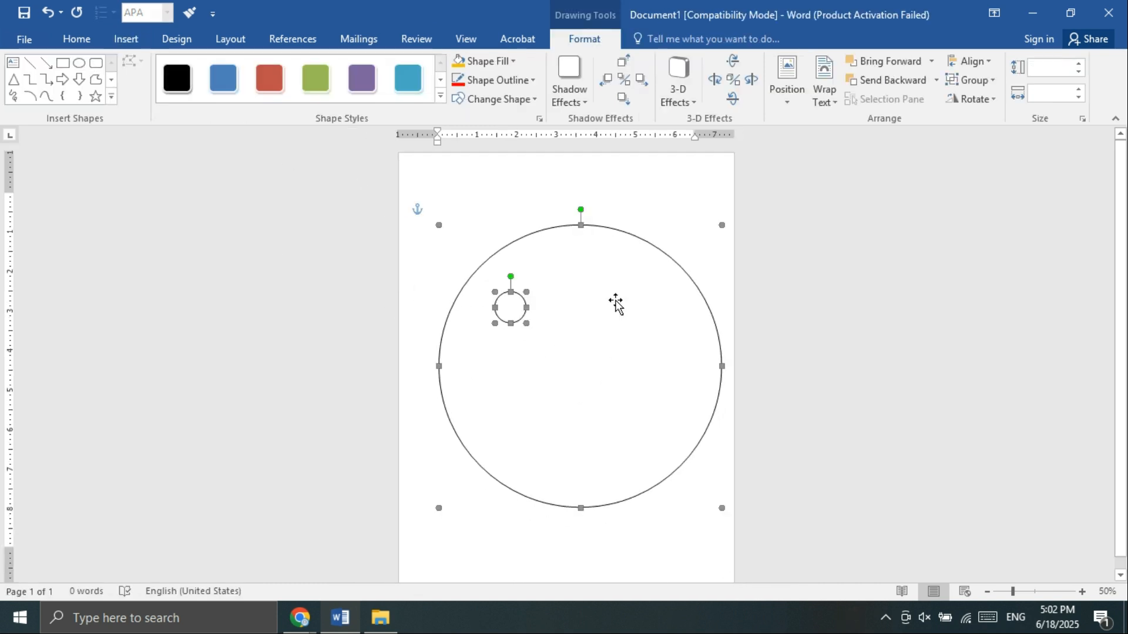
pyautogui.click(79, 63)
pyautogui.moveTo(611, 298); pyautogui.dragTo(647, 333)
pyautogui.click(62, 63)
pyautogui.moveTo(562, 386); pyautogui.dragTo(622, 426)
# Step: Try to shrink only the large circle to about 5.21" high and 4.47" wide, and undo the resize
pyautogui.click(521, 254)
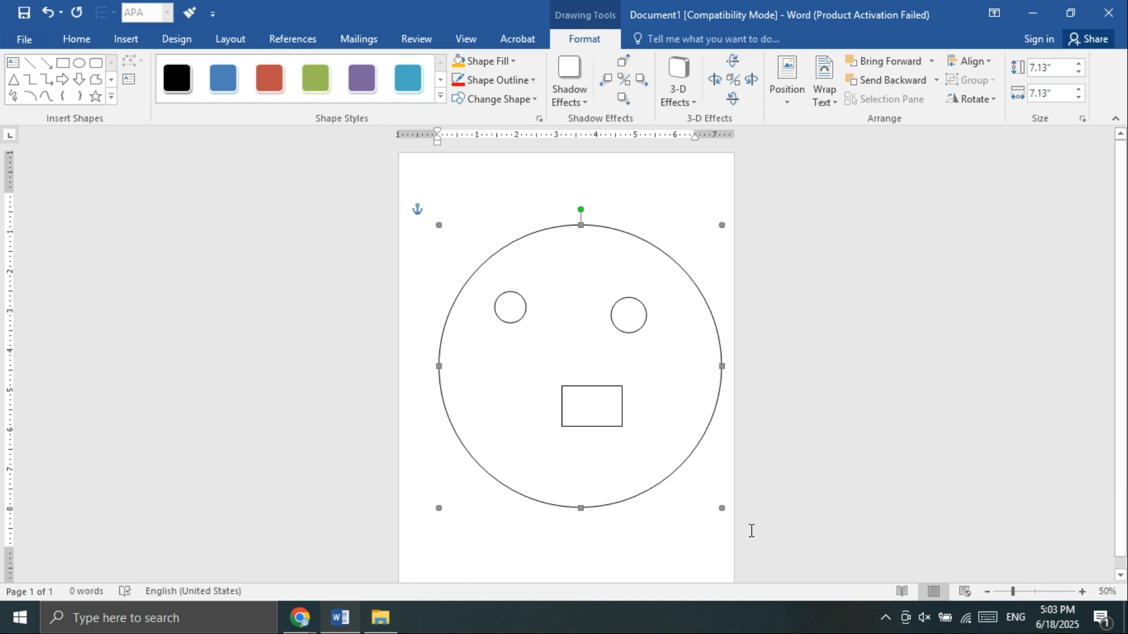
pyautogui.moveTo(722, 508); pyautogui.dragTo(616, 432)
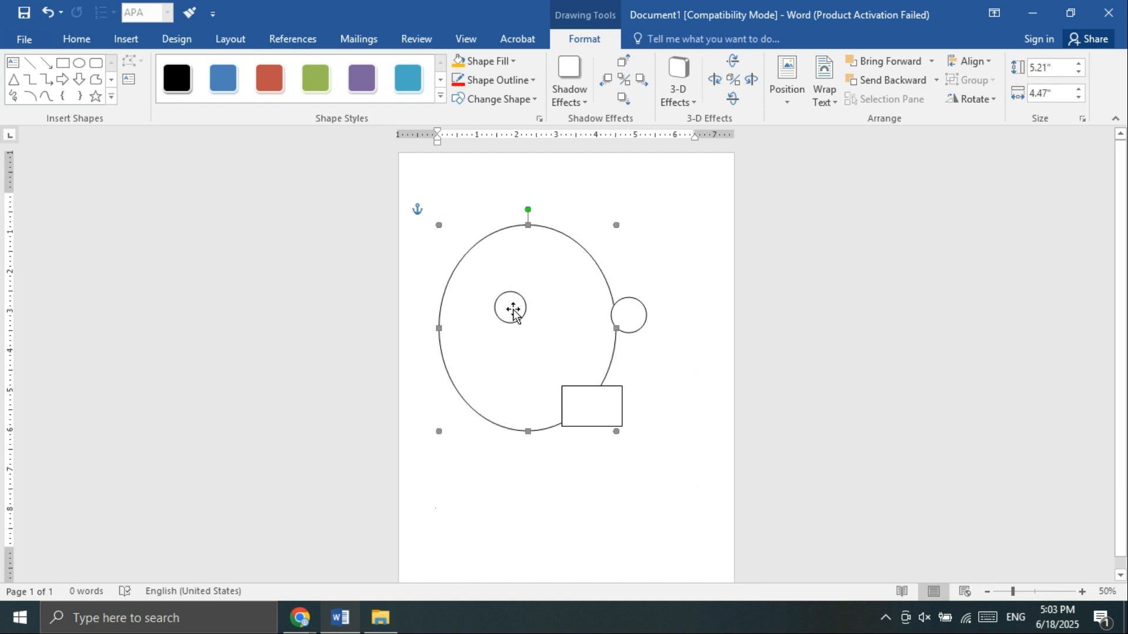
pyautogui.hotkey('ctrl', 'z')
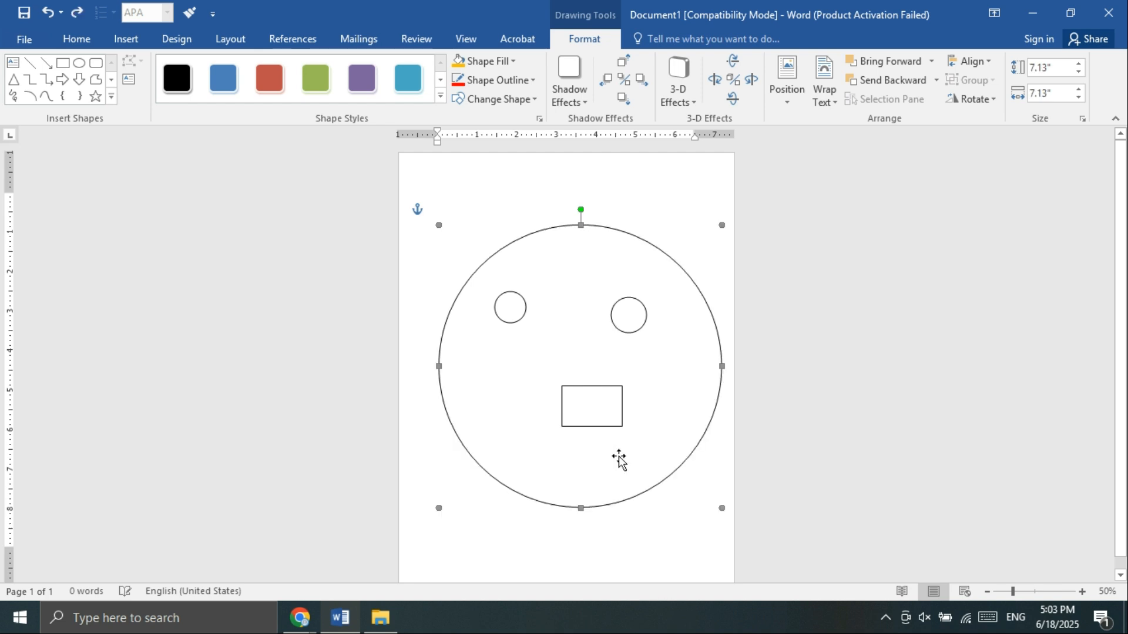
# Step: Select the large circle, both eyes and the mouth rectangle together and group them into one object
pyautogui.scroll(-1, 617, 307)
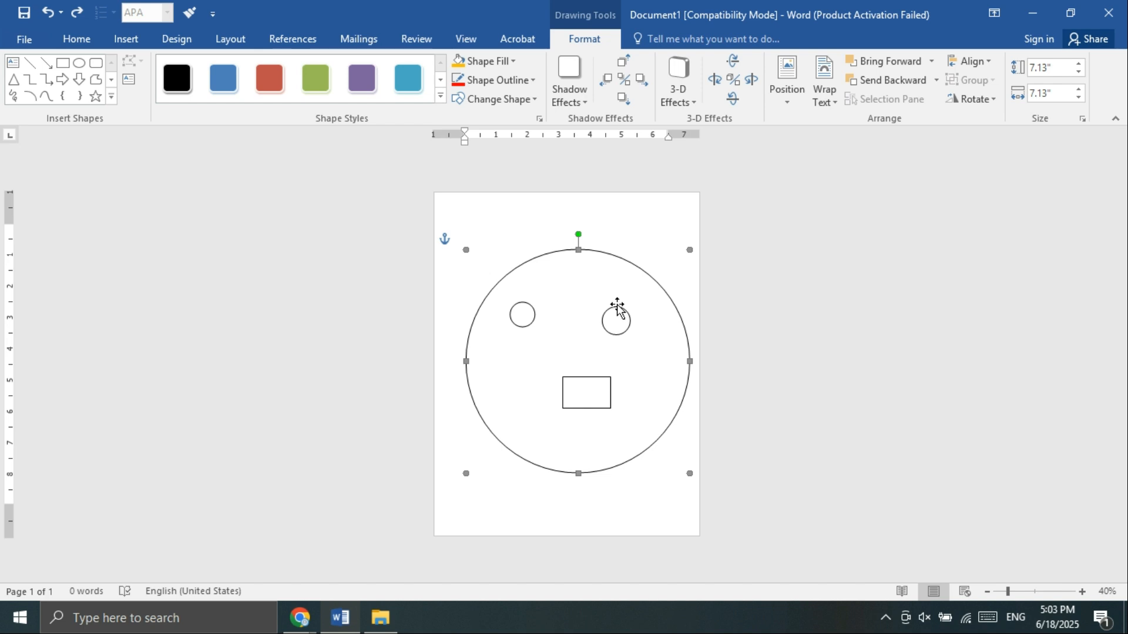
pyautogui.click(531, 316)
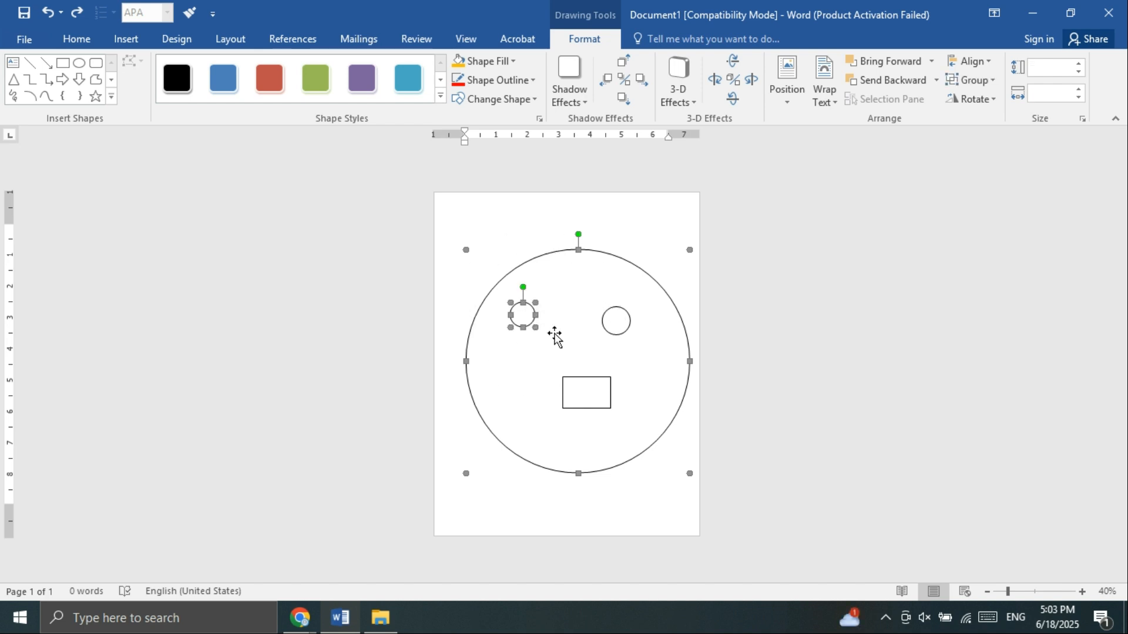
pyautogui.keyDown('shift'); pyautogui.click(603, 320); pyautogui.keyUp('shift')
pyautogui.keyDown('shift'); pyautogui.click(596, 395); pyautogui.keyUp('shift')
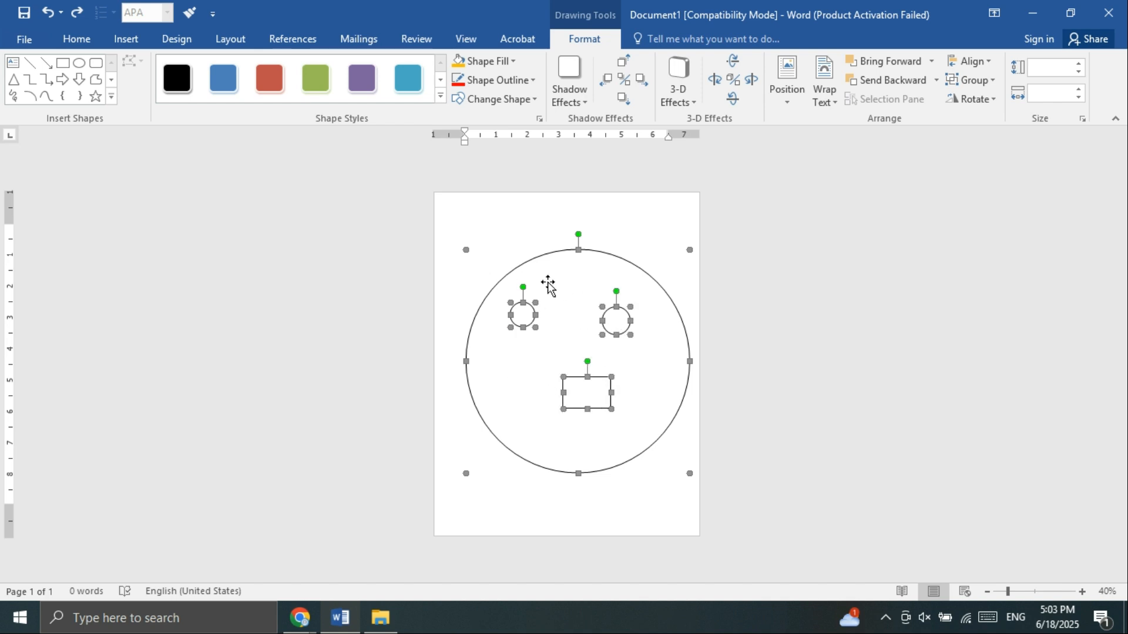
pyautogui.click(971, 80)
pyautogui.click(985, 101)
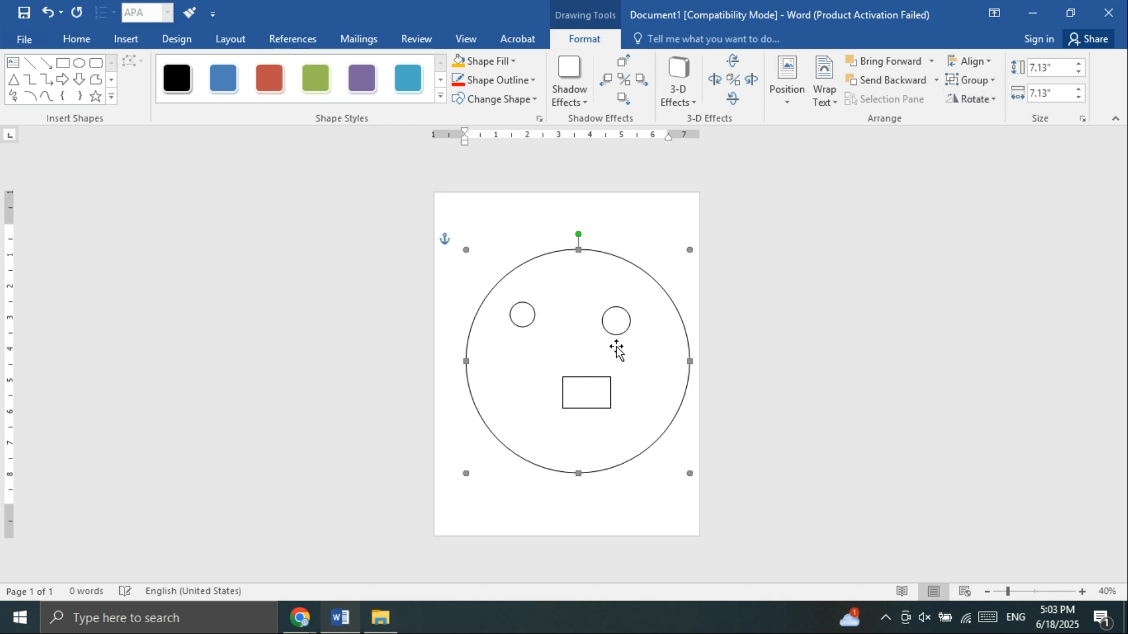
# Step: Move the grouped face slightly up and left, try shrinking it to about 4.06" by 4.09", and undo the resize
pyautogui.moveTo(608, 361); pyautogui.dragTo(536, 354)
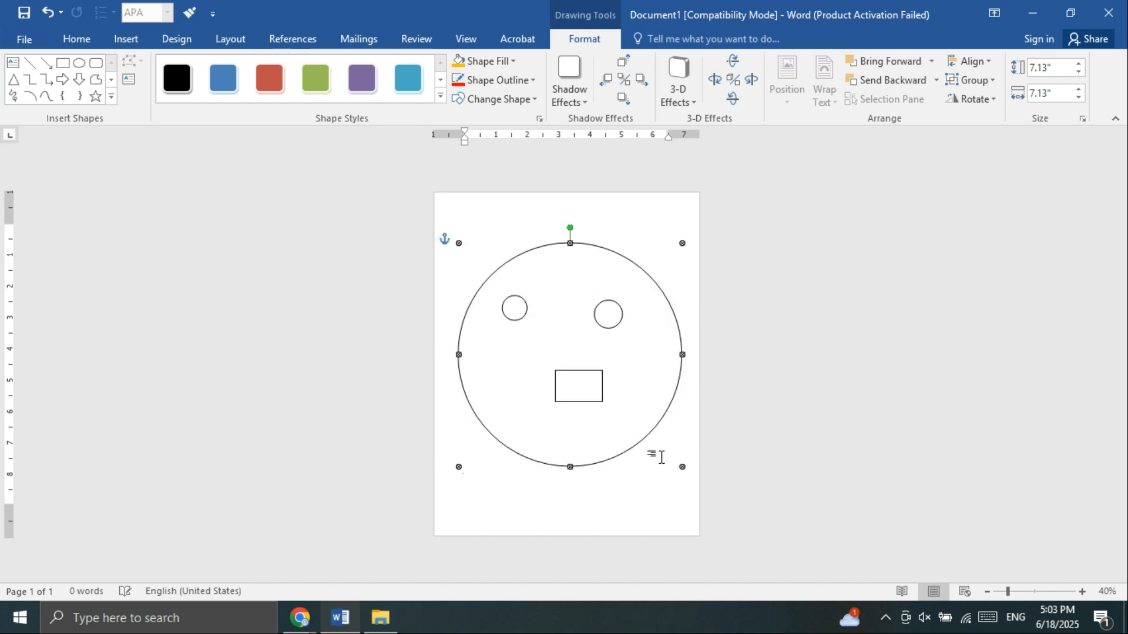
pyautogui.moveTo(681, 467); pyautogui.dragTo(586, 371)
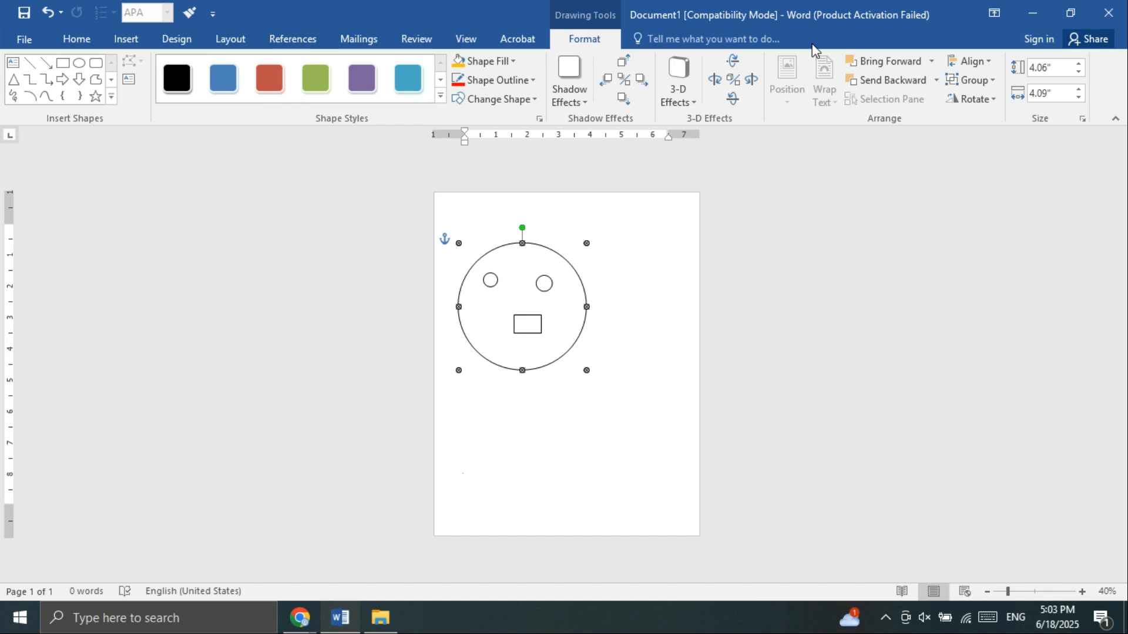
pyautogui.click(970, 80)
pyautogui.click(970, 80)
pyautogui.hotkey('ctrl', 'z')
pyautogui.hotkey('ctrl', 'z')
pyautogui.hotkey('ctrl', 'y')
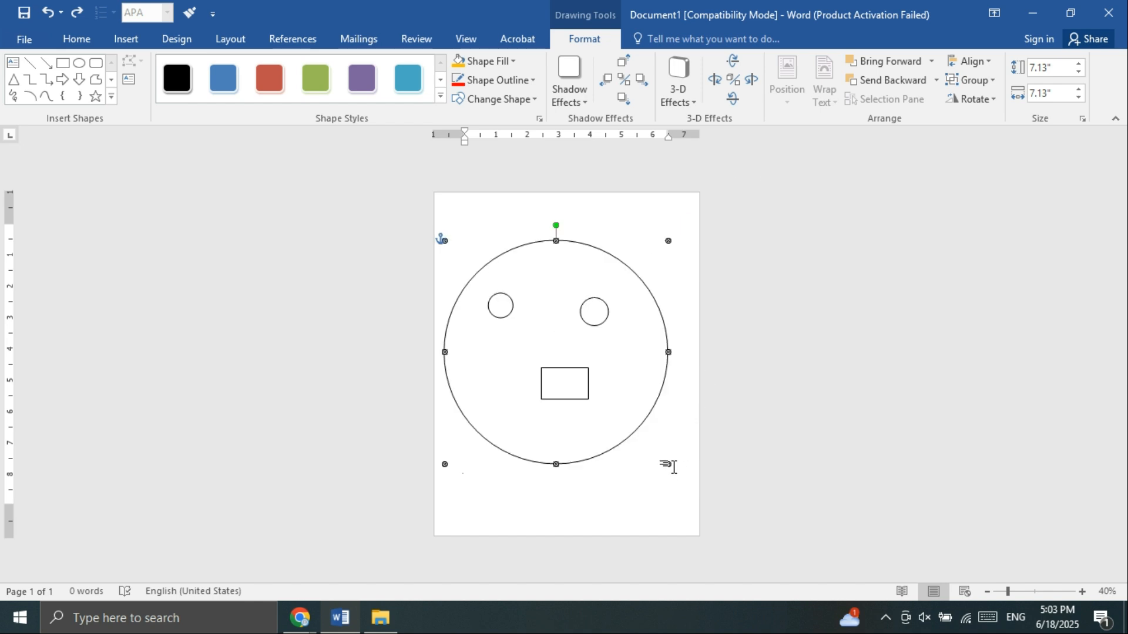
# Step: Shrink the grouped face to about 3.61" high and 3.7" wide and move it to the upper middle of the page
pyautogui.moveTo(669, 464); pyautogui.dragTo(559, 354)
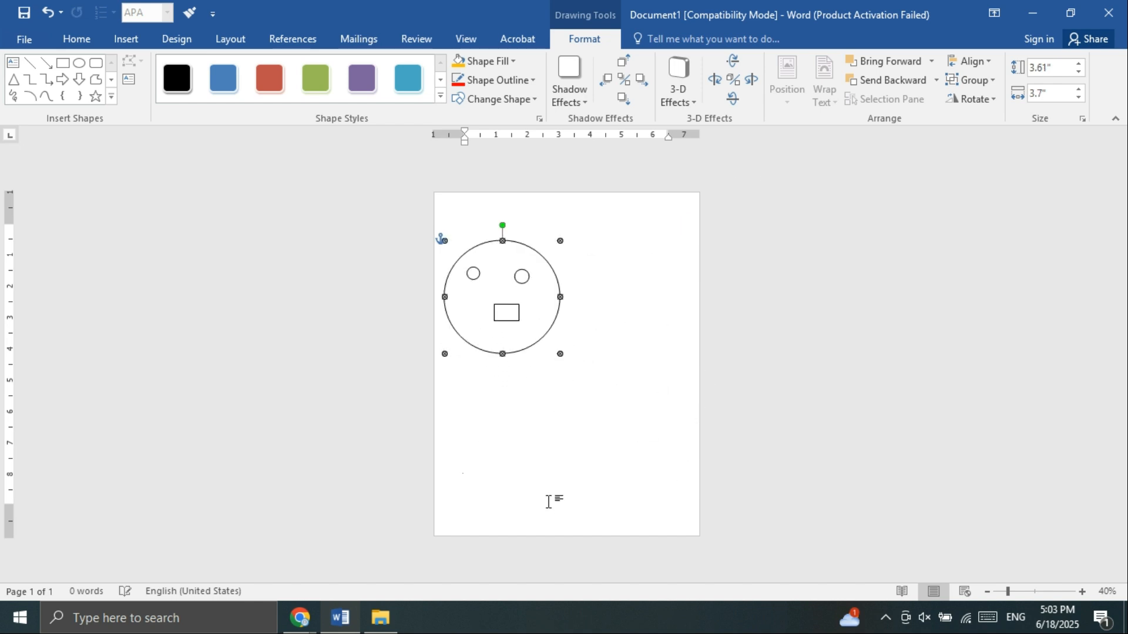
pyautogui.moveTo(512, 297); pyautogui.dragTo(552, 300)
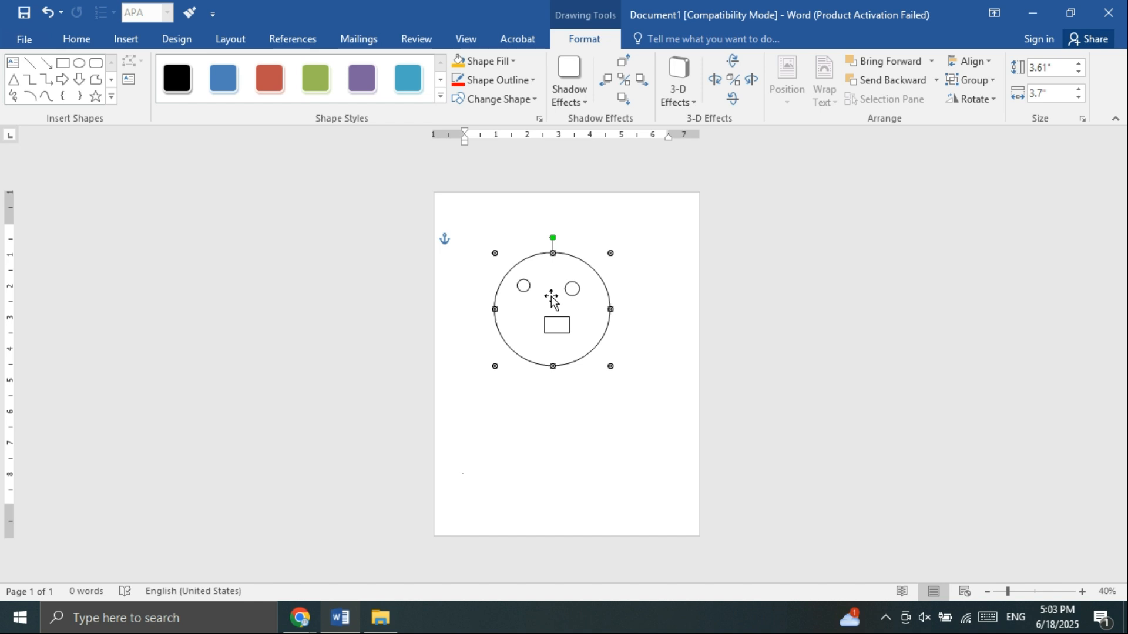
# Step: Duplicate the grouped face to make three faces and spread them out: one upper right, one middle left, one lower right
pyautogui.hotkey('ctrl', 'v')
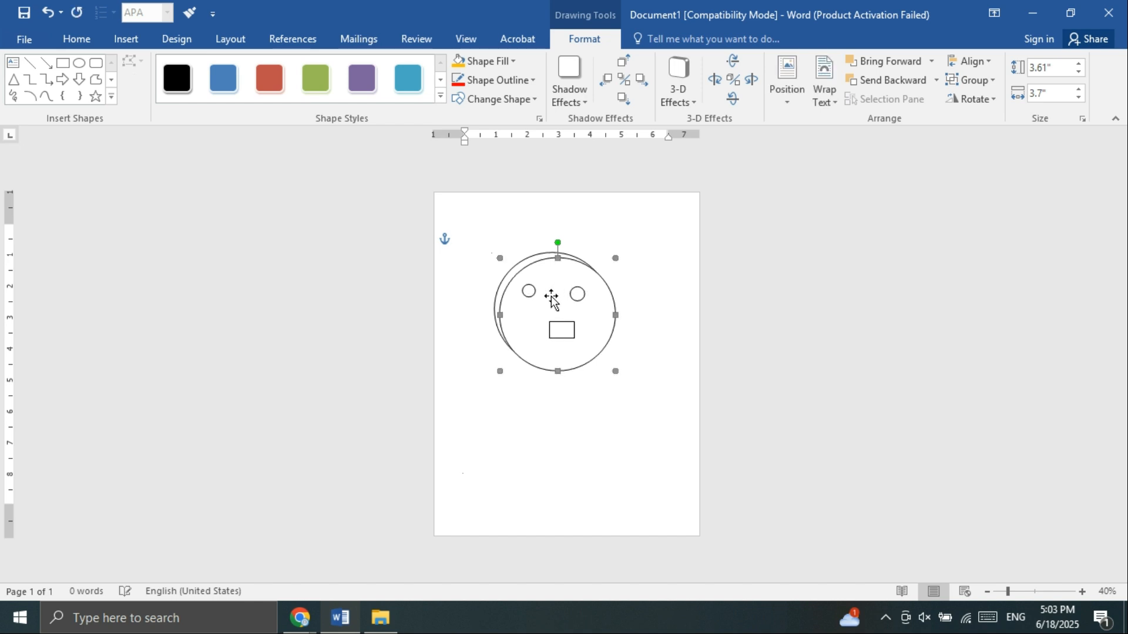
pyautogui.moveTo(554, 285); pyautogui.dragTo(652, 357)
pyautogui.moveTo(591, 317); pyautogui.dragTo(551, 318)
pyautogui.moveTo(668, 368); pyautogui.dragTo(653, 292)
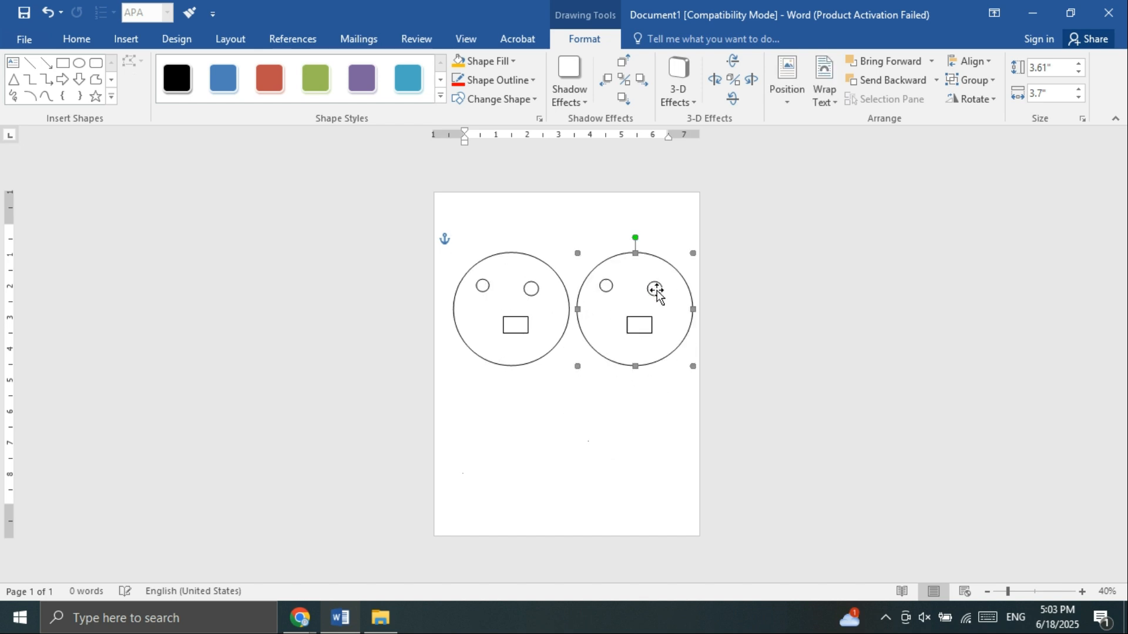
pyautogui.moveTo(548, 312); pyautogui.dragTo(546, 368)
pyautogui.moveTo(648, 312); pyautogui.dragTo(658, 417)
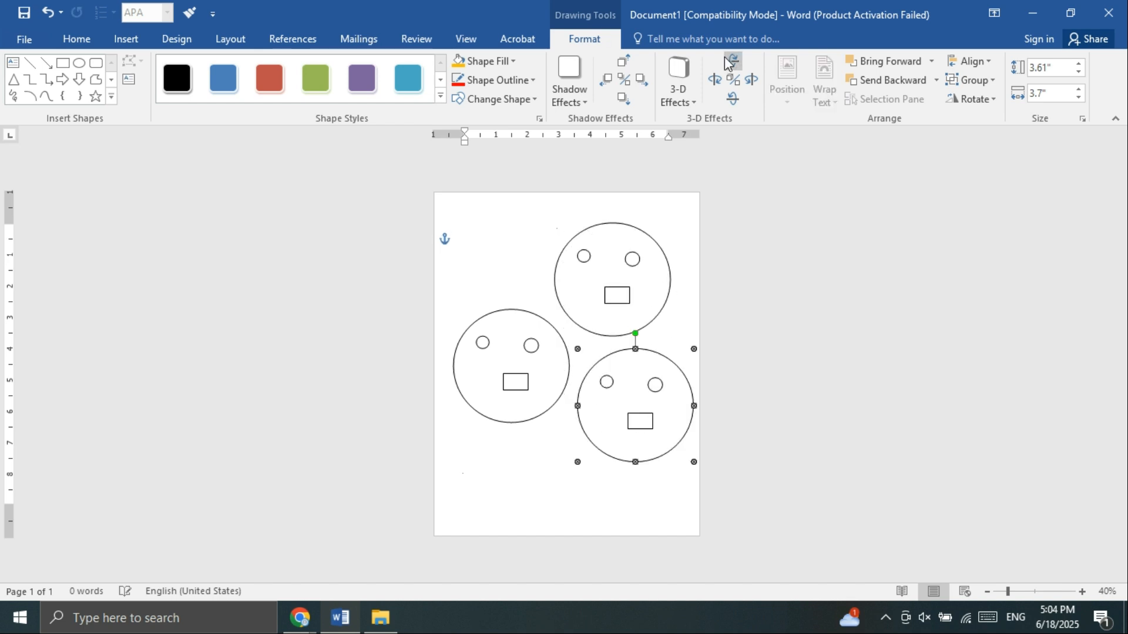
# Step: Delete all three grouped faces so the page is empty
pyautogui.click(693, 292)
pyautogui.click(603, 284)
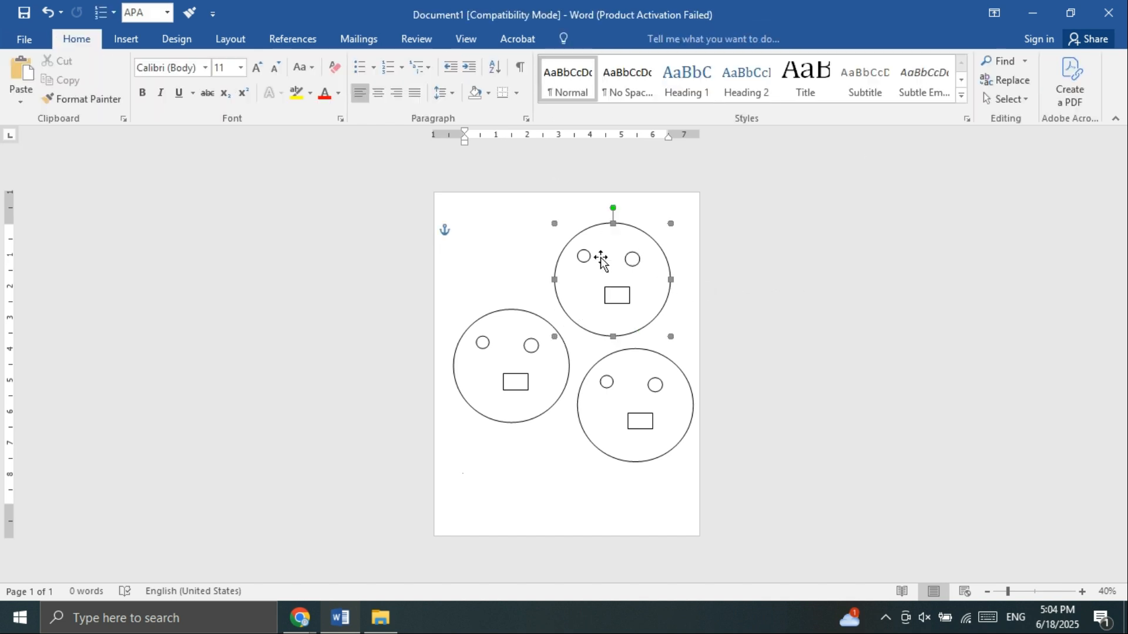
pyautogui.click(585, 39)
pyautogui.click(828, 103)
pyautogui.click(825, 101)
pyautogui.press('Delete')
pyautogui.click(643, 366)
pyautogui.press('Delete')
pyautogui.click(526, 370)
pyautogui.press('Escape')
pyautogui.click(527, 370)
pyautogui.press('Delete')
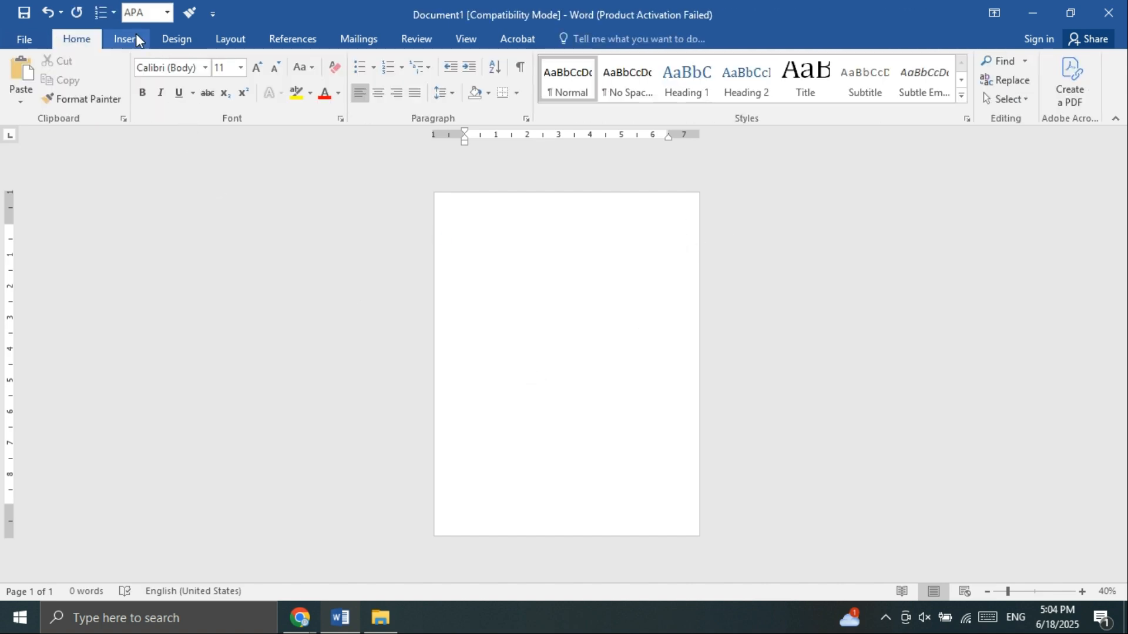
# Step: Draw a five-point star about 4.47" high and 3.21" wide in the middle of the page
pyautogui.click(125, 38)
pyautogui.click(233, 104)
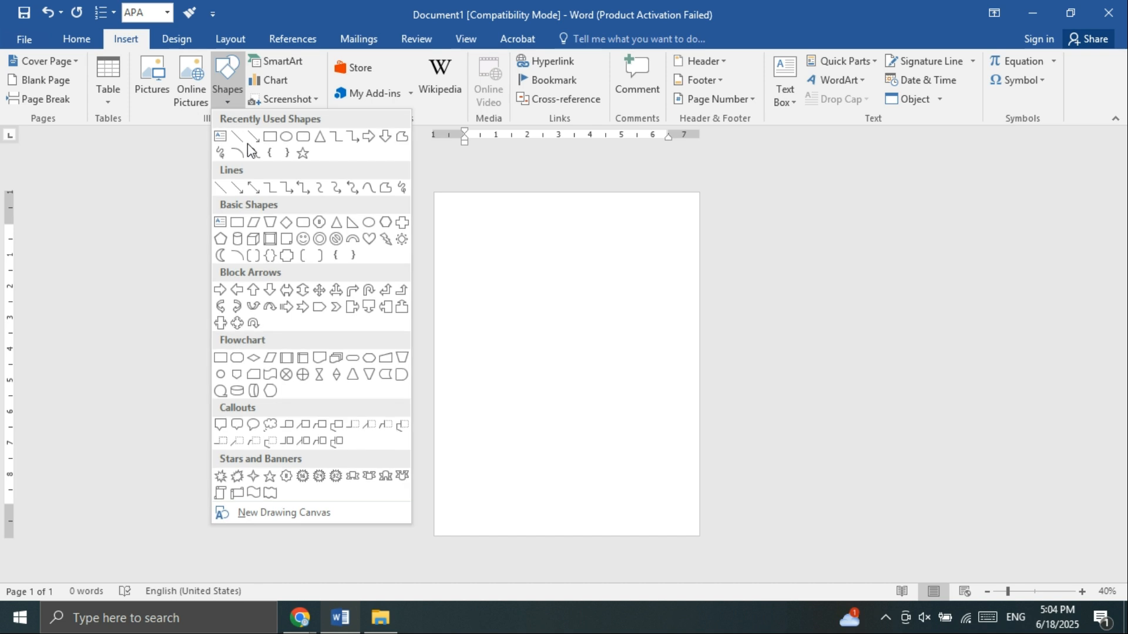
pyautogui.click(320, 139)
pyautogui.click(229, 101)
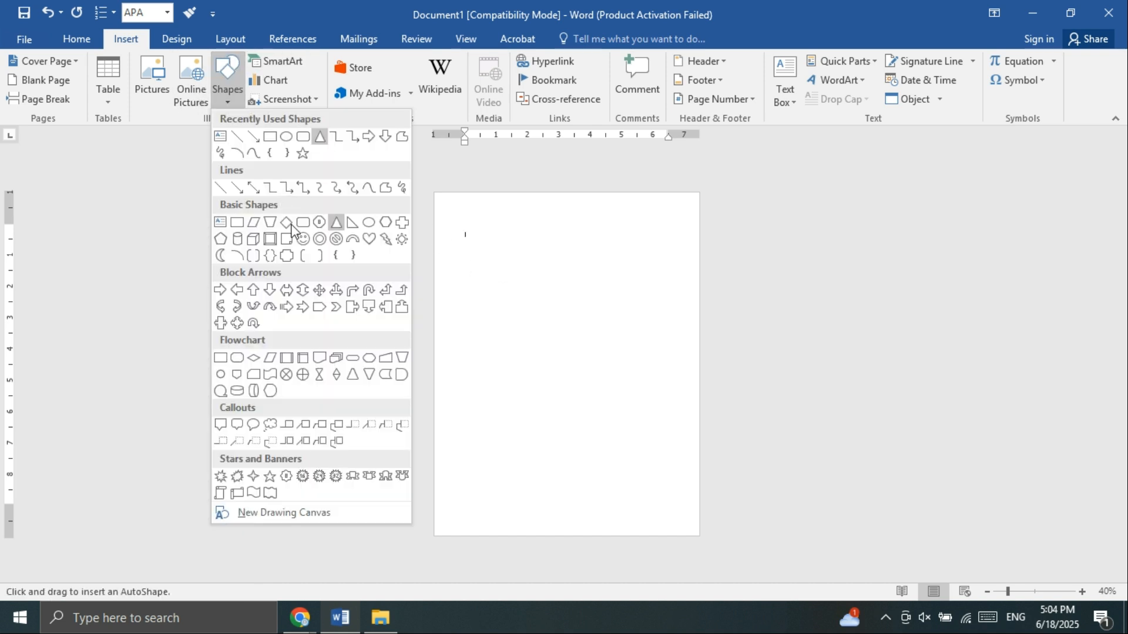
pyautogui.click(270, 476)
pyautogui.moveTo(517, 277); pyautogui.dragTo(618, 418)
pyautogui.click(492, 256)
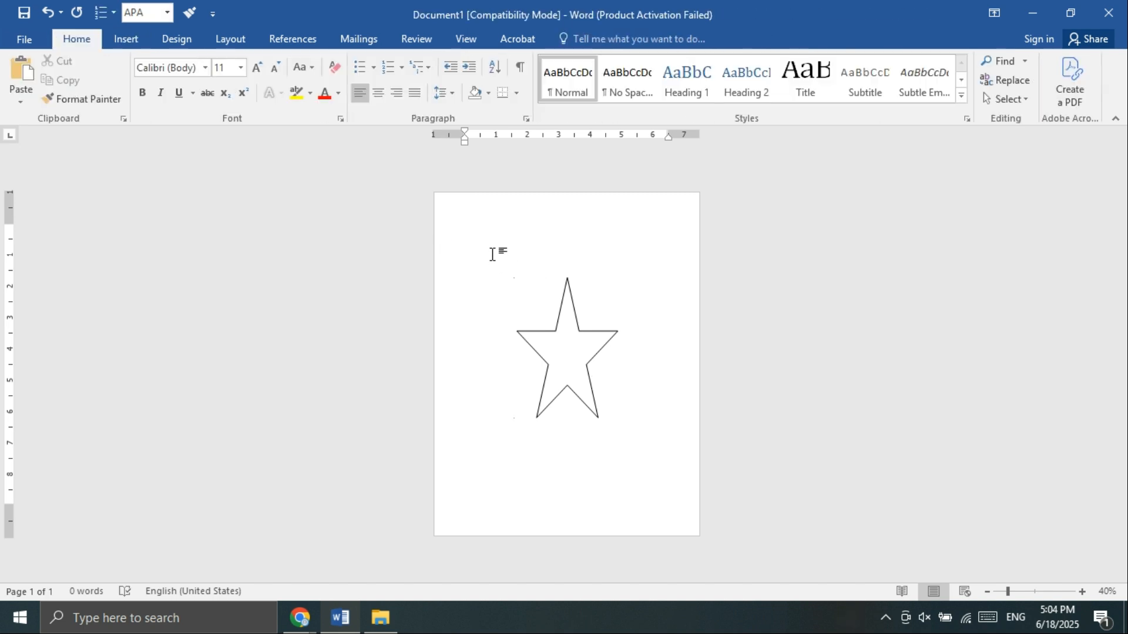
# Step: Set the star's text wrapping to In Front of Text and return the cursor to the page's first line
pyautogui.click(584, 378)
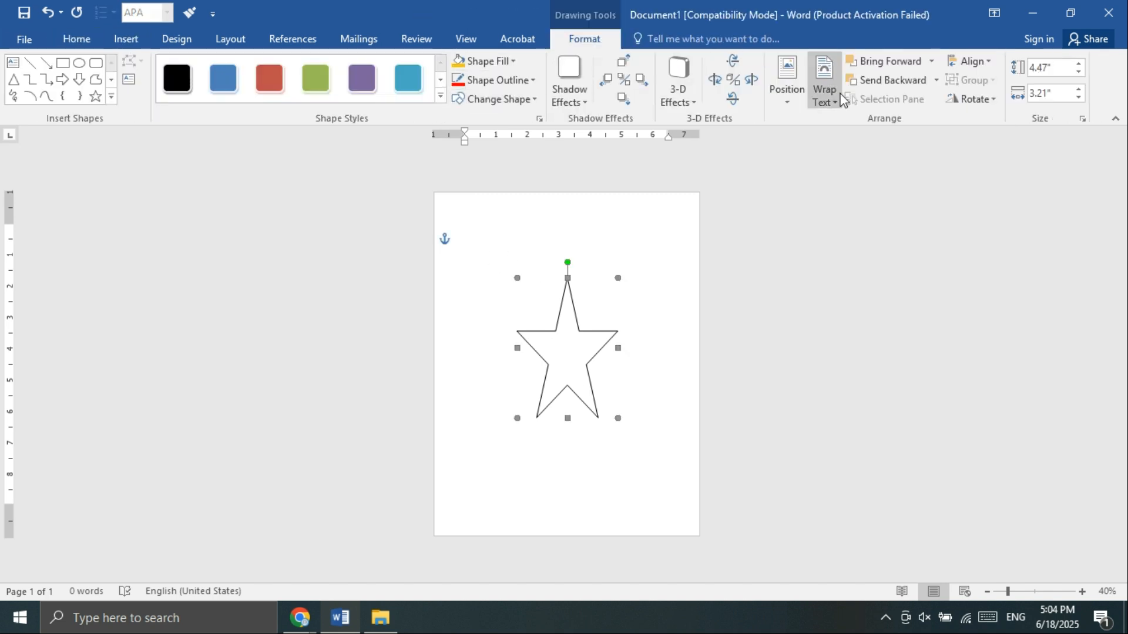
pyautogui.click(825, 94)
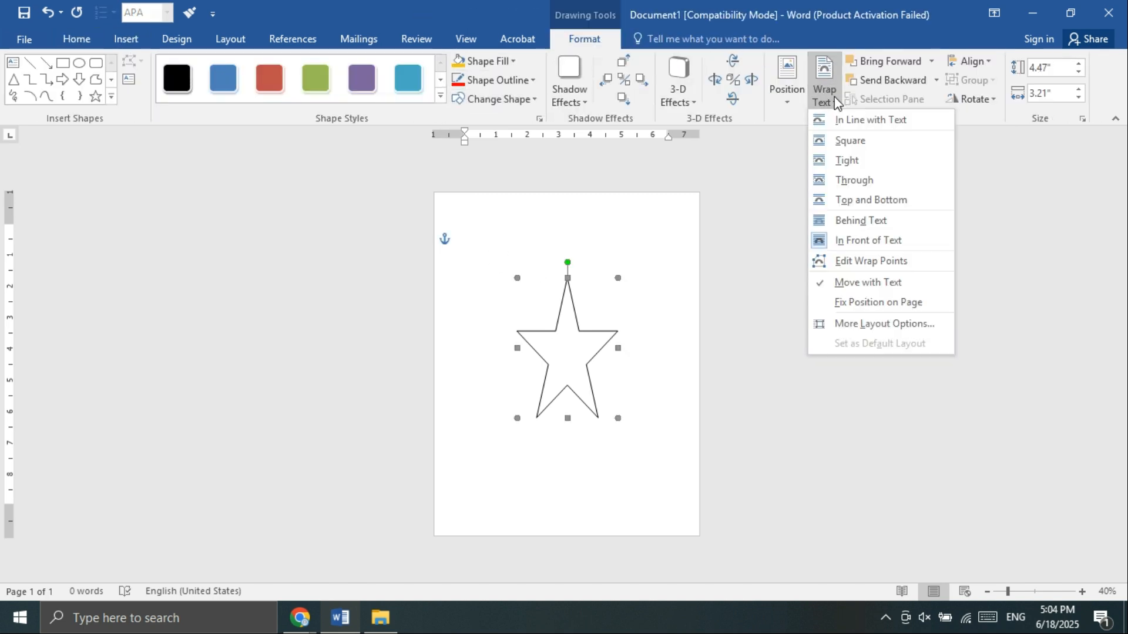
pyautogui.click(891, 242)
pyautogui.click(496, 250)
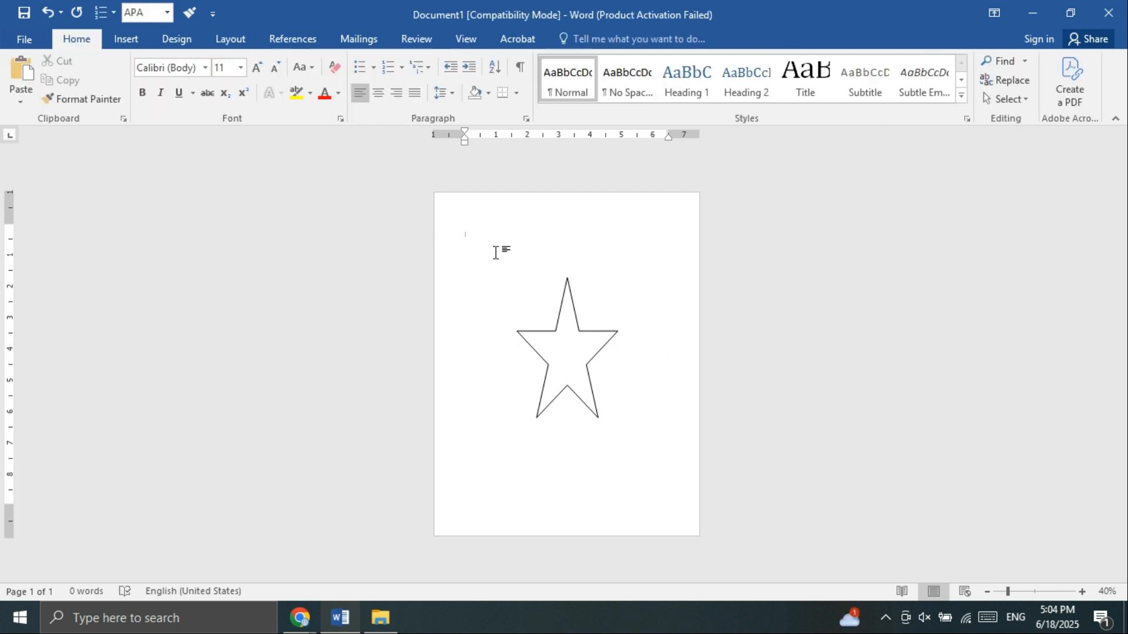
# Step: Generate sample text at the start of the page with the formula =rand(5,5)
pyautogui.scroll(8, 493, 253)
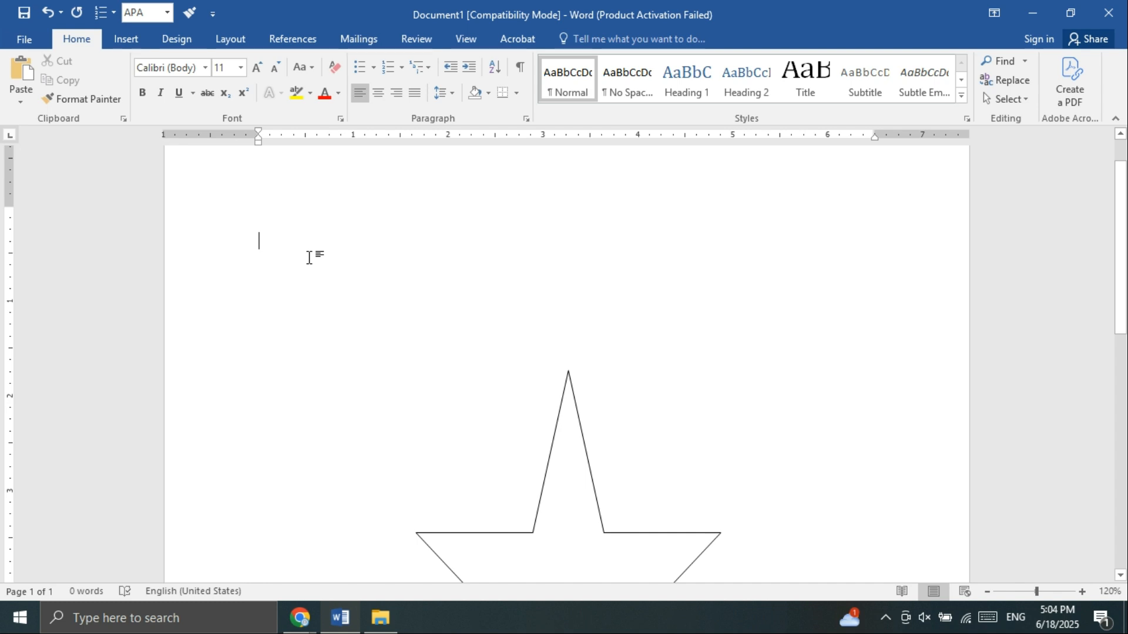
pyautogui.write('=r')
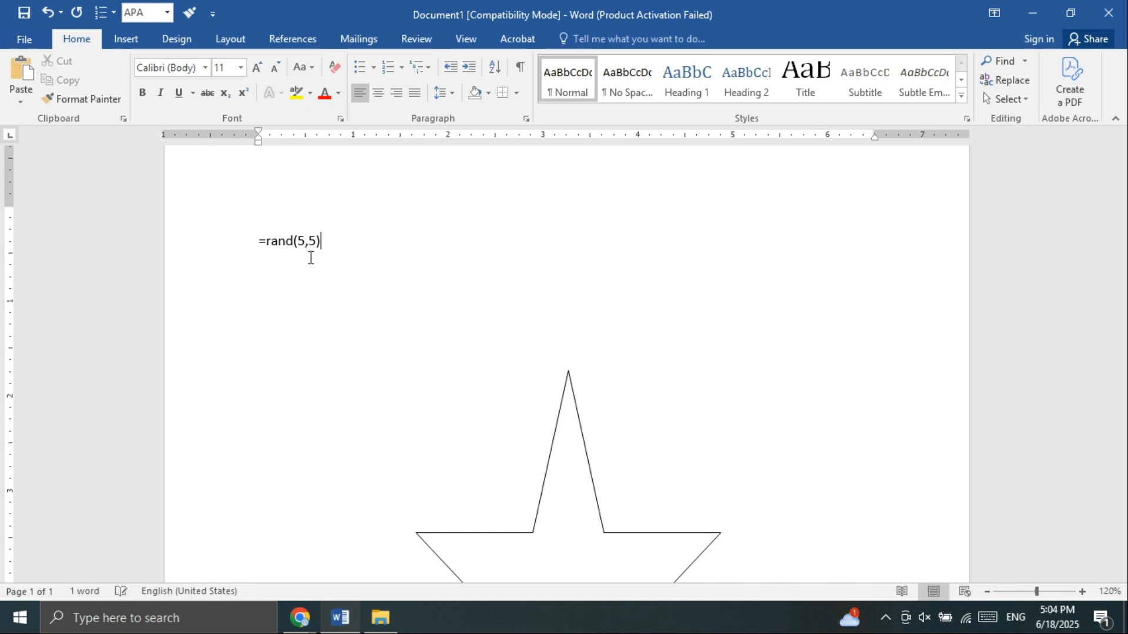
pyautogui.write('and(5,5)')
pyautogui.press('Return')
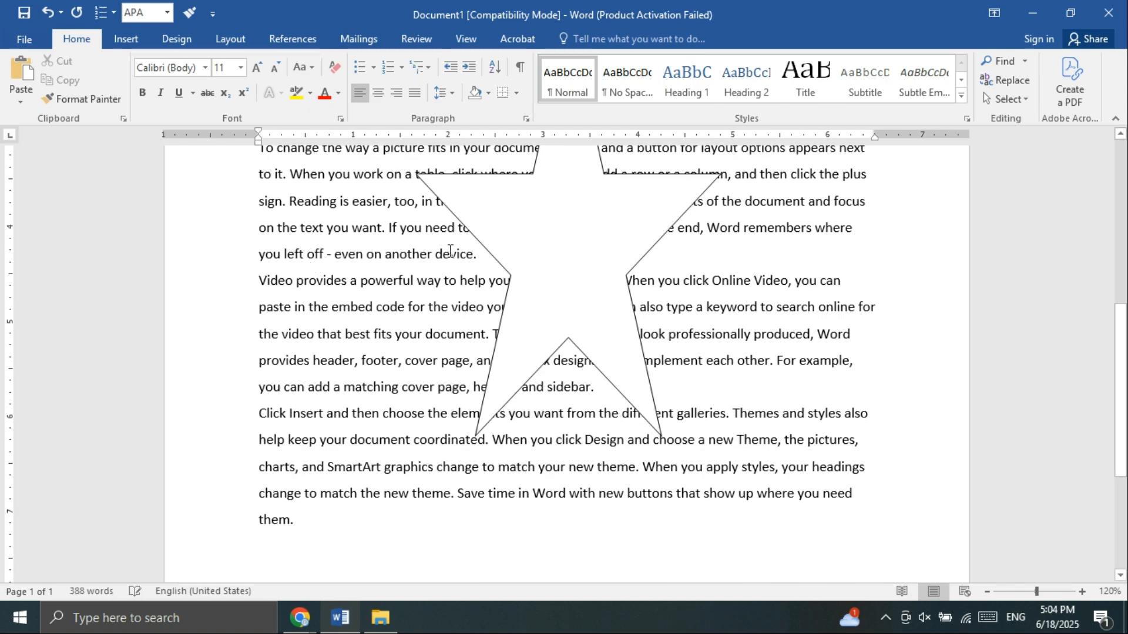
# Step: Move the star over the middle of the text and widen it to about 4.24"
pyautogui.scroll(-6, 486, 328)
pyautogui.moveTo(567, 379); pyautogui.dragTo(575, 329)
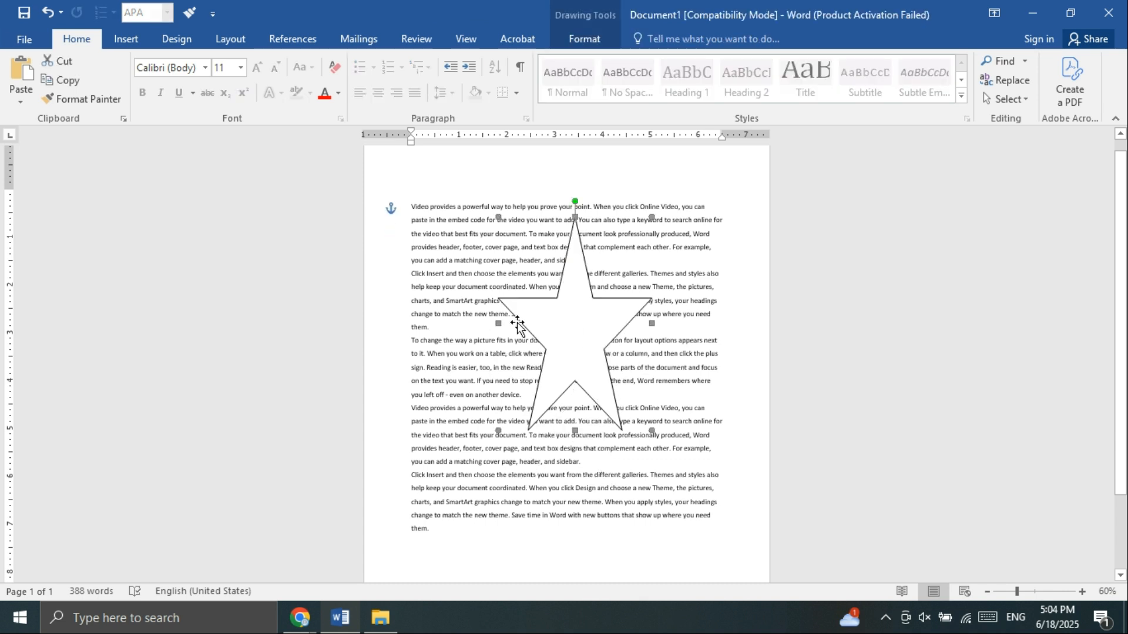
pyautogui.moveTo(553, 323); pyautogui.dragTo(543, 316)
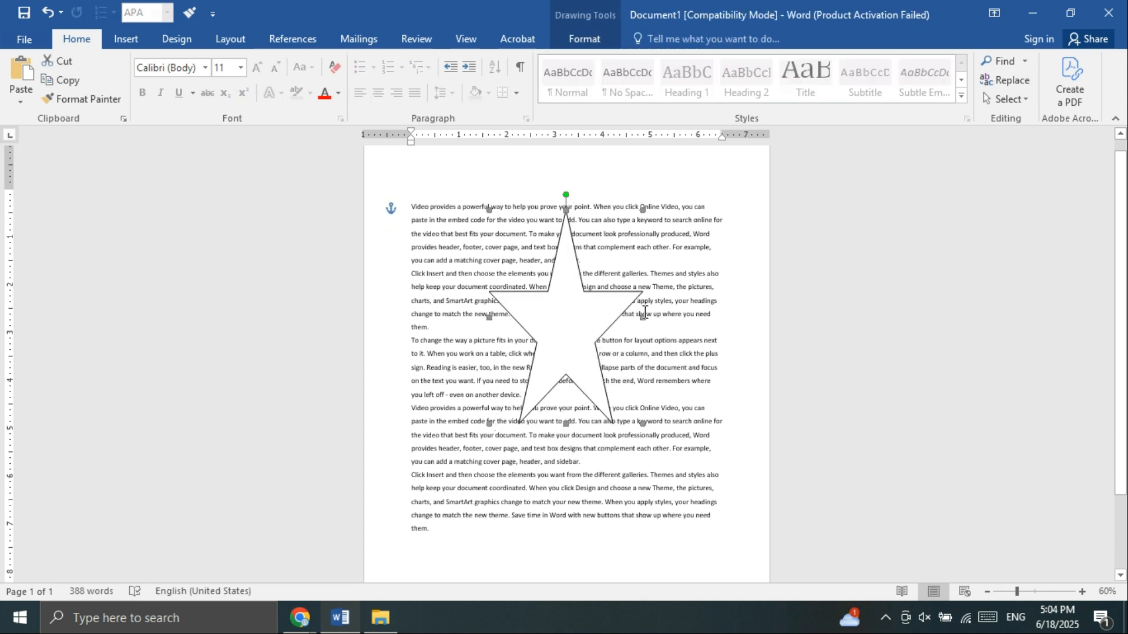
pyautogui.moveTo(642, 316); pyautogui.dragTo(541, 332)
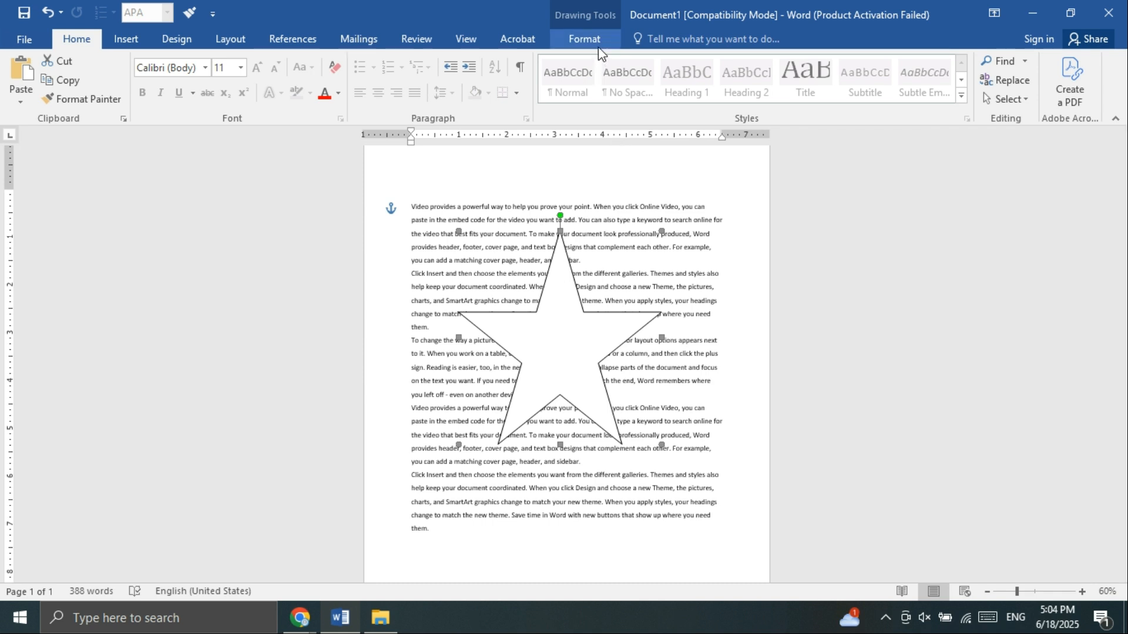
# Step: Set the star's text wrapping to Square
pyautogui.click(585, 39)
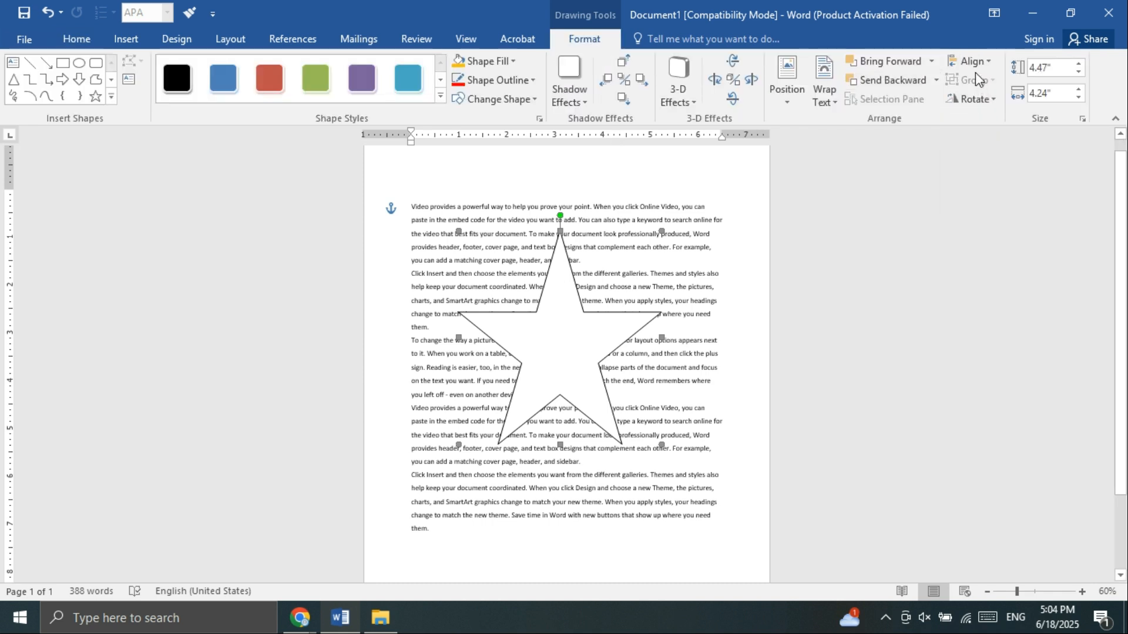
pyautogui.click(836, 101)
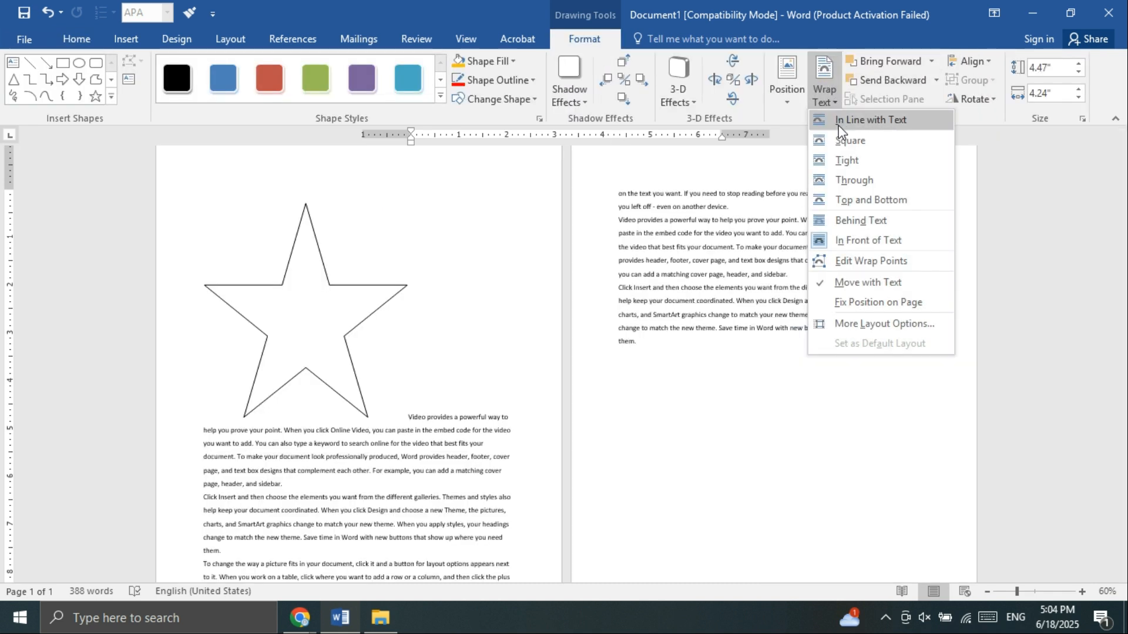
pyautogui.click(846, 143)
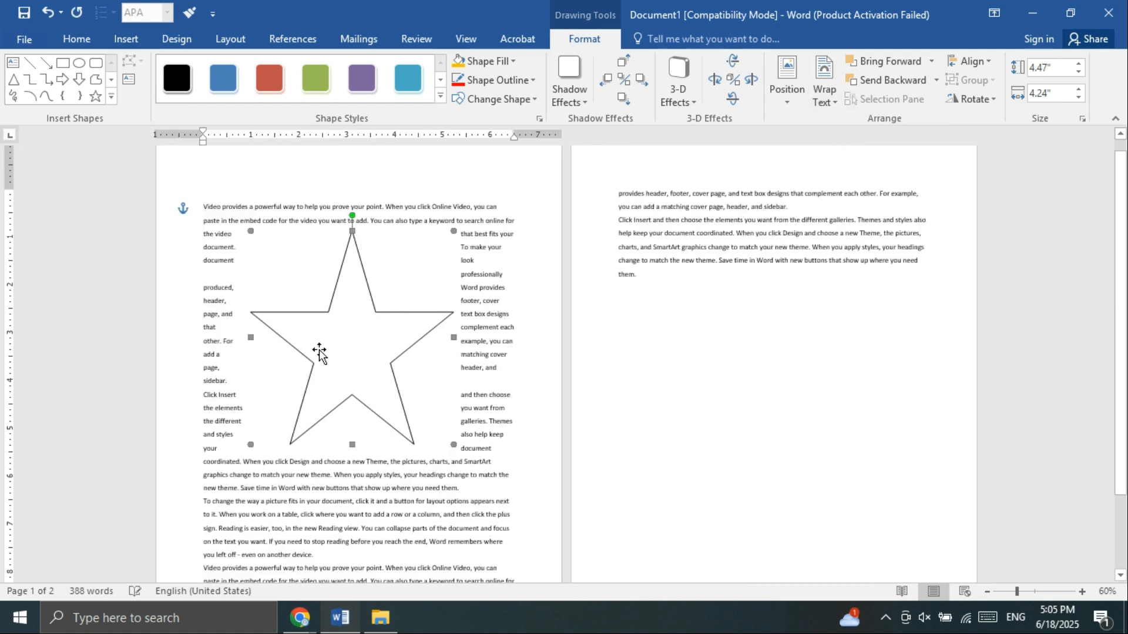
# Step: Move the star to the right margin and down so its top sits below the first four text lines
pyautogui.moveTo(364, 335)
pyautogui.mouseDown()
pyautogui.moveTo(416, 345)
pyautogui.moveTo(381, 346)
pyautogui.mouseUp()
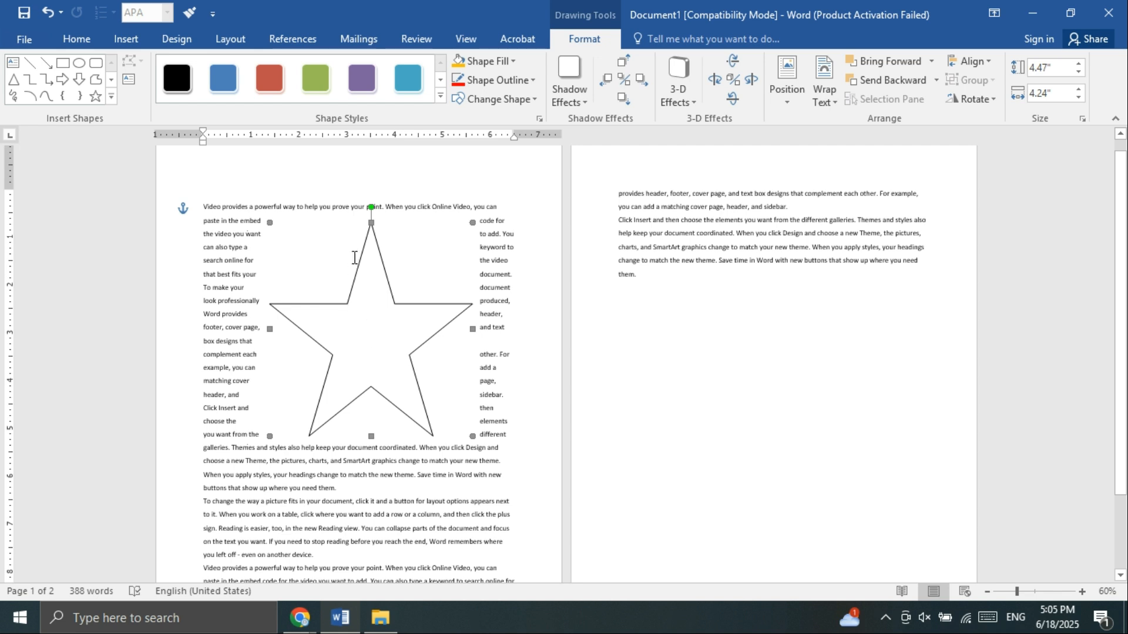
pyautogui.moveTo(432, 344); pyautogui.dragTo(432, 347)
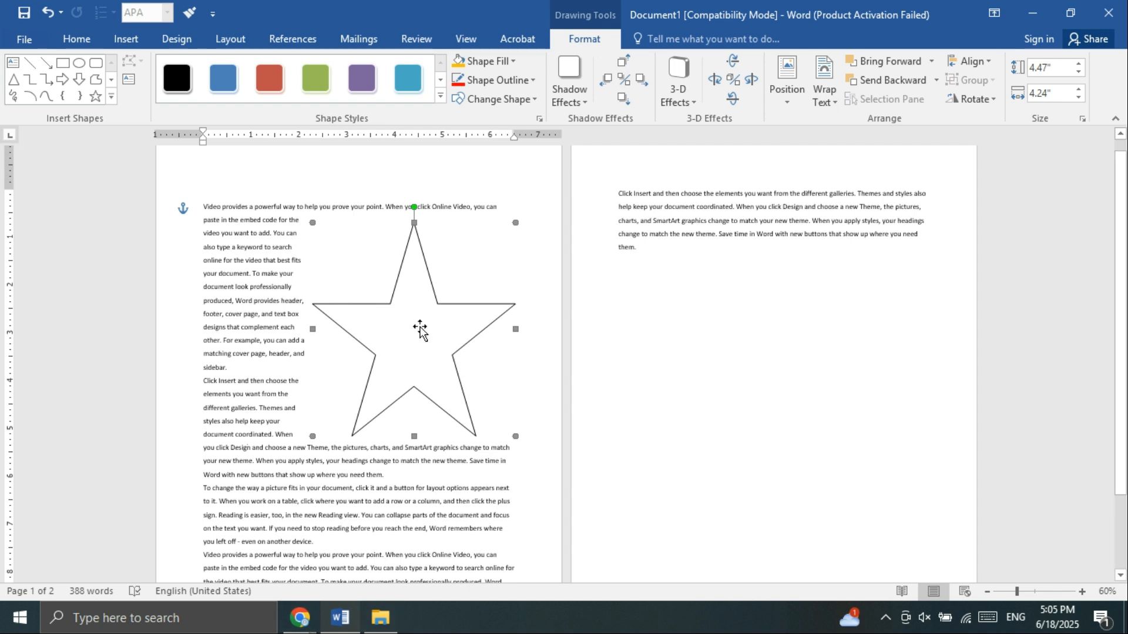
pyautogui.press('Up')
pyautogui.press('Up')
pyautogui.press('Up')
pyautogui.moveTo(423, 329); pyautogui.dragTo(433, 382)
# Step: Highlight the four full text lines above the star, and move the star slightly left, away from the right margin
pyautogui.scroll(-1, 429, 376)
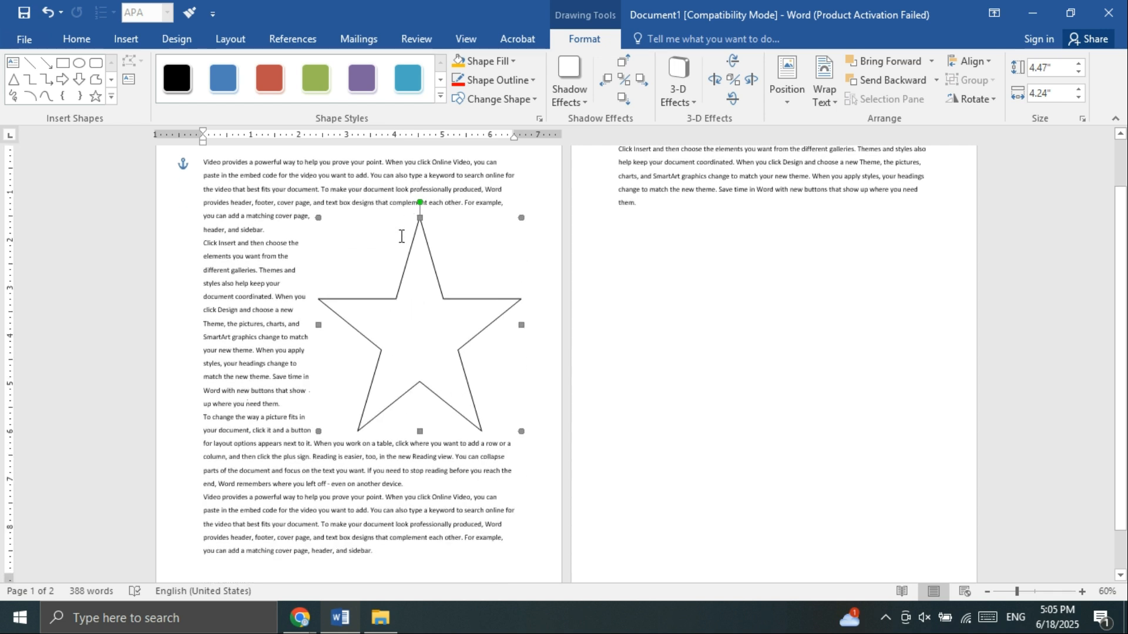
pyautogui.moveTo(205, 161); pyautogui.dragTo(504, 205)
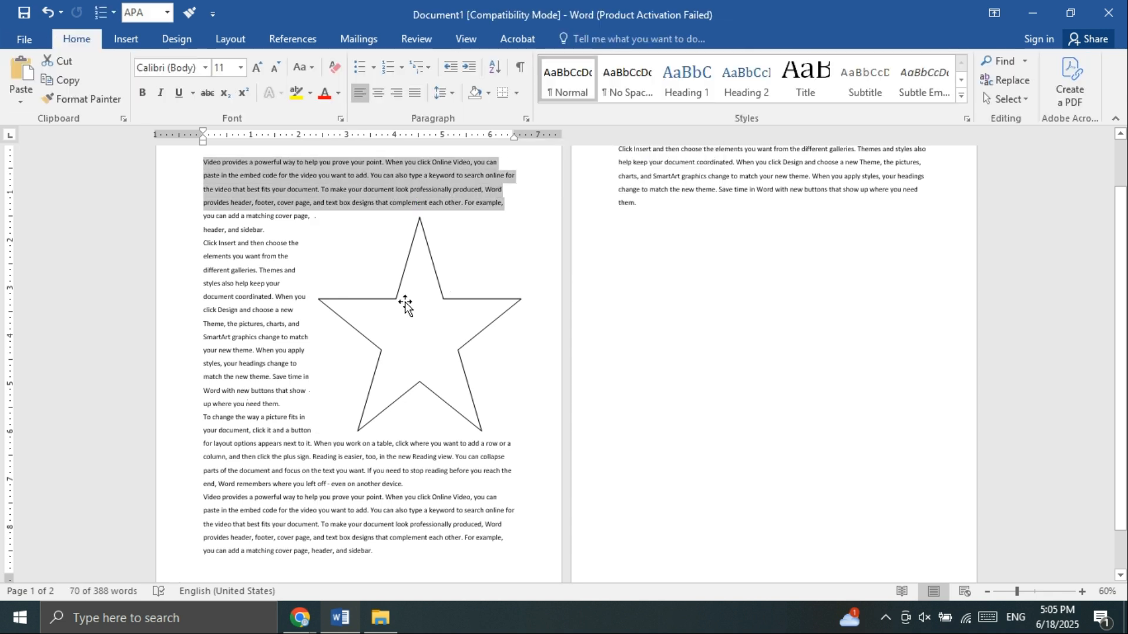
pyautogui.click(406, 304)
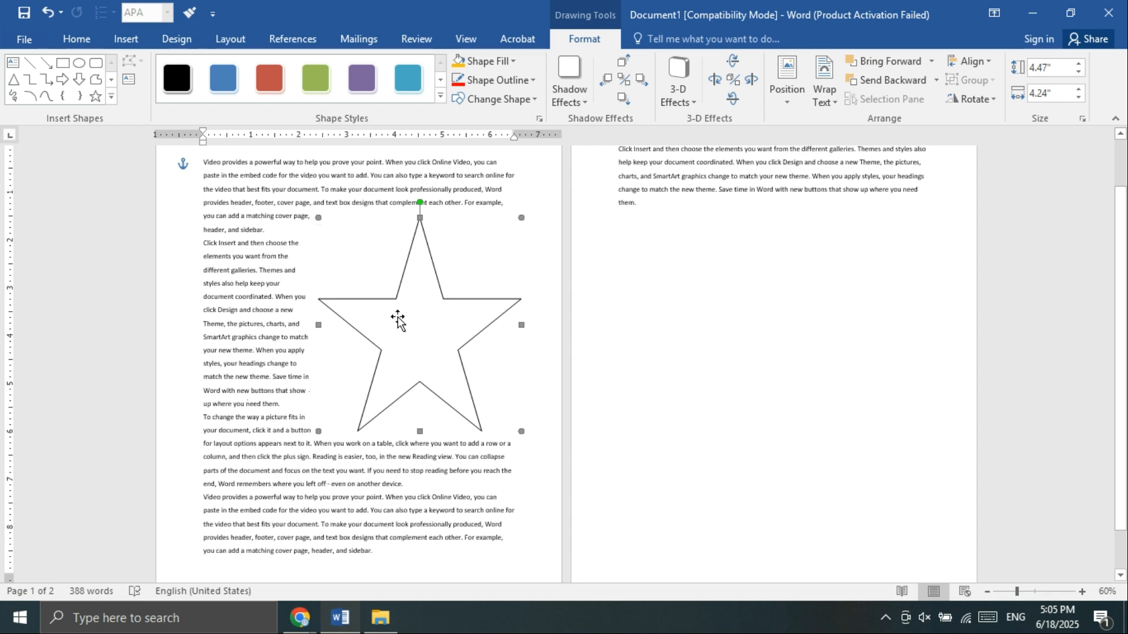
pyautogui.moveTo(429, 323); pyautogui.dragTo(397, 329)
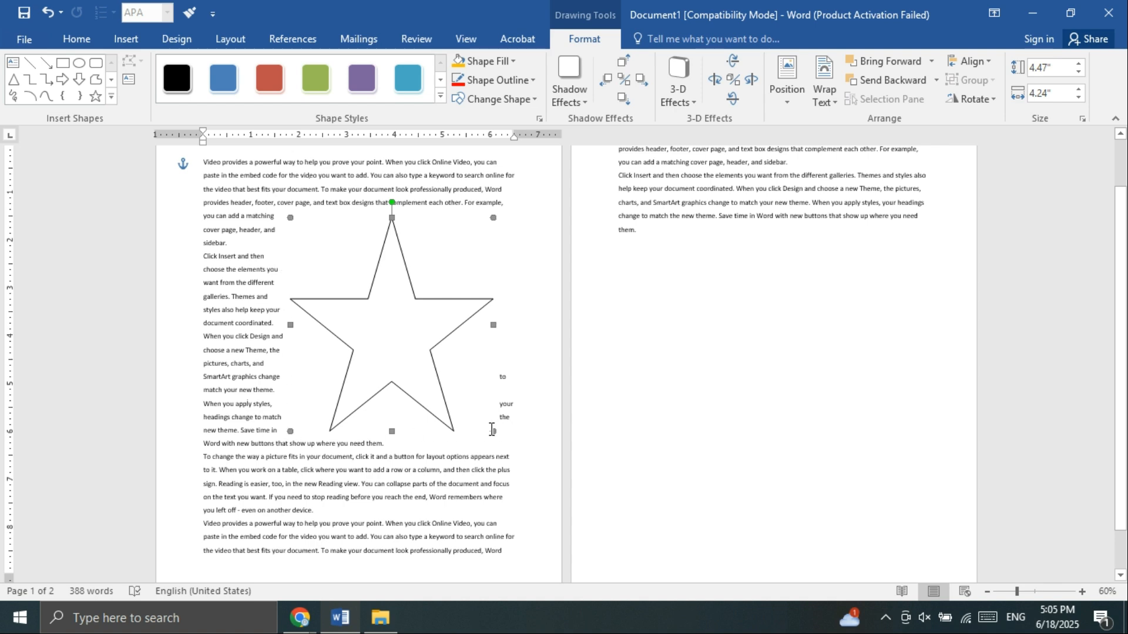
# Step: Set the star's text wrapping to Tight, and switch it back to Square for comparison
pyautogui.click(426, 337)
pyautogui.scroll(1, 426, 337)
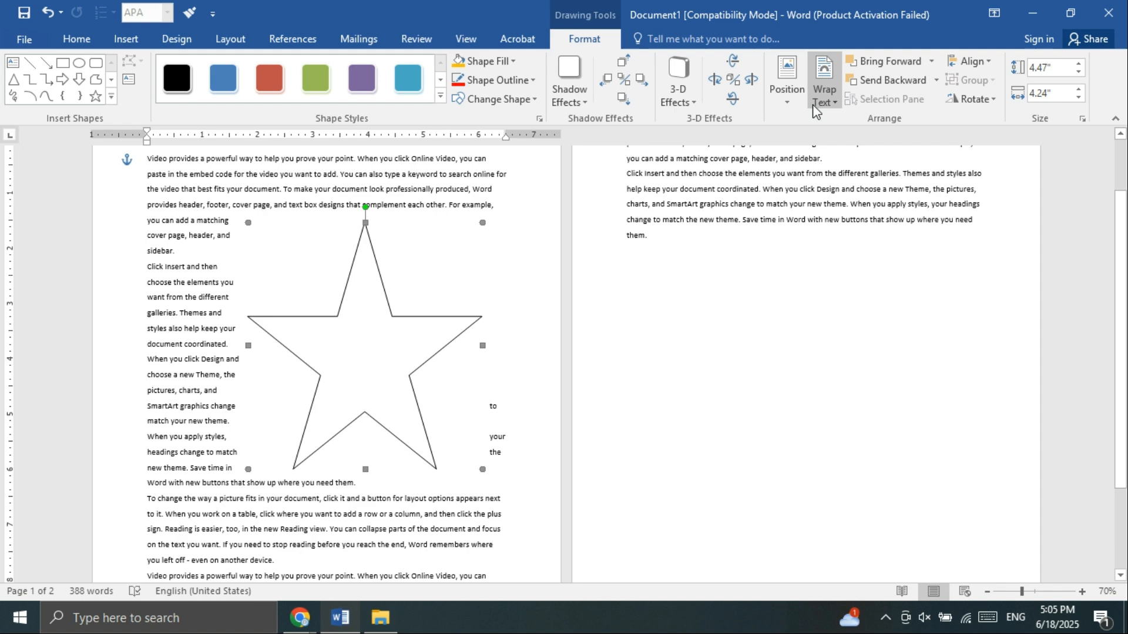
pyautogui.click(823, 94)
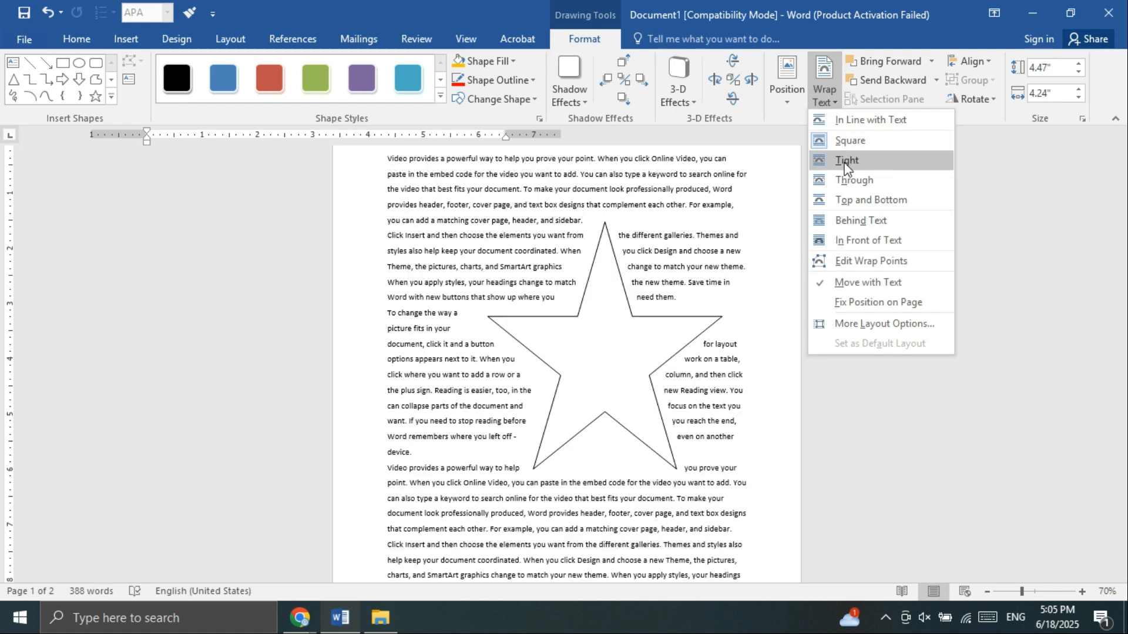
pyautogui.click(846, 162)
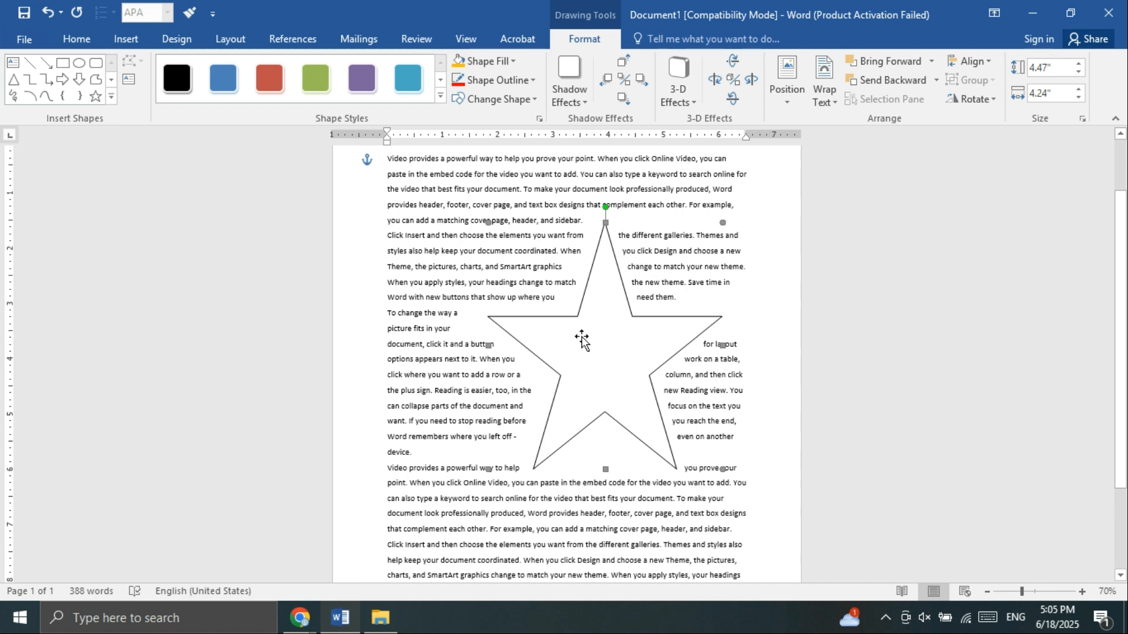
pyautogui.click(835, 103)
pyautogui.click(863, 141)
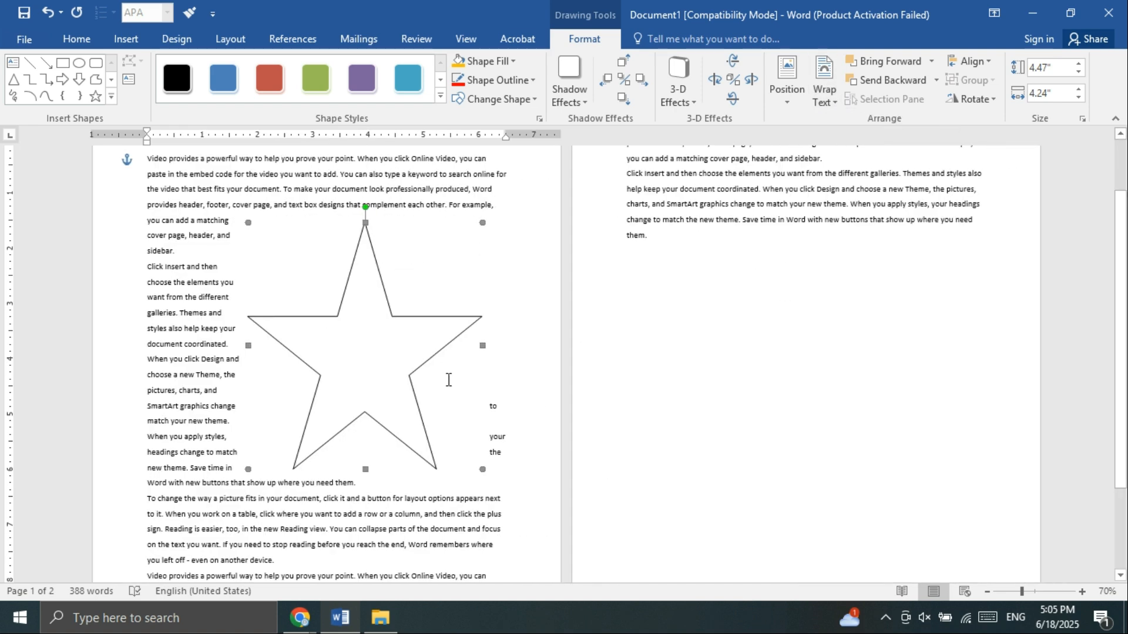
# Step: Set the star's text wrapping to Tight again, and change it to Through
pyautogui.click(833, 97)
pyautogui.click(855, 172)
pyautogui.click(825, 94)
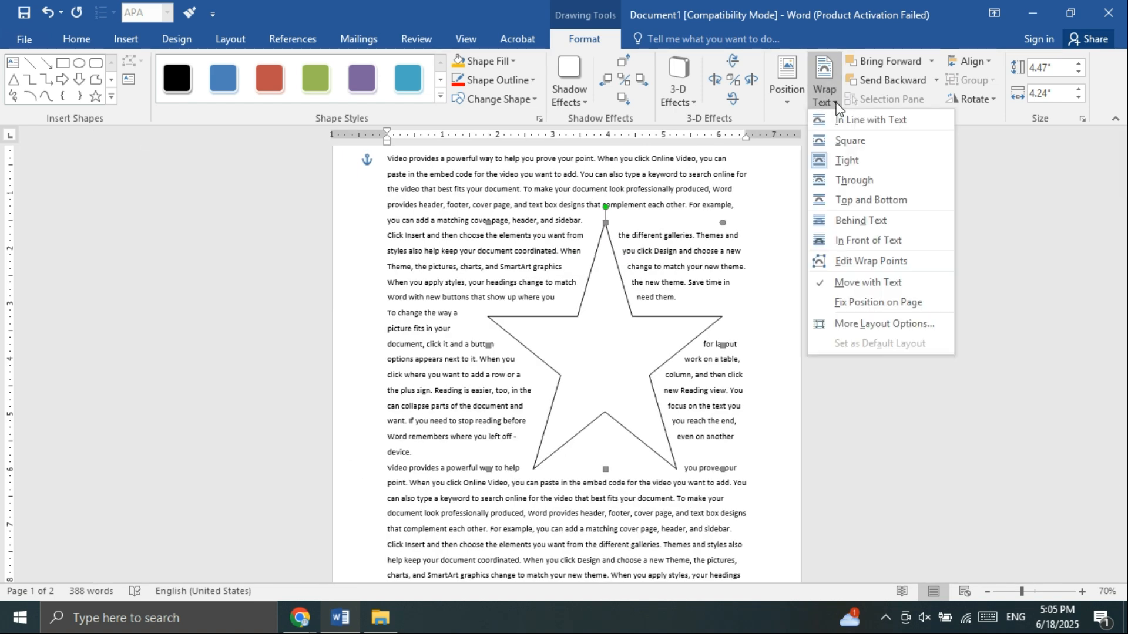
pyautogui.click(844, 178)
# Step: Set the star's text wrapping to Top and Bottom, and move the star down and slightly left
pyautogui.click(824, 94)
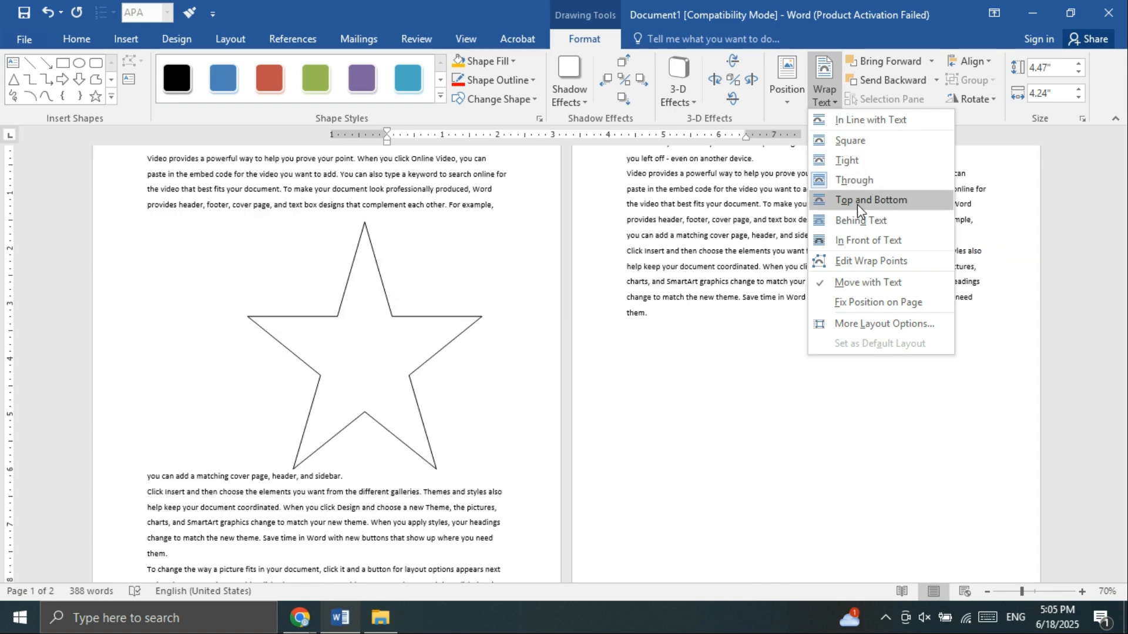
pyautogui.click(858, 203)
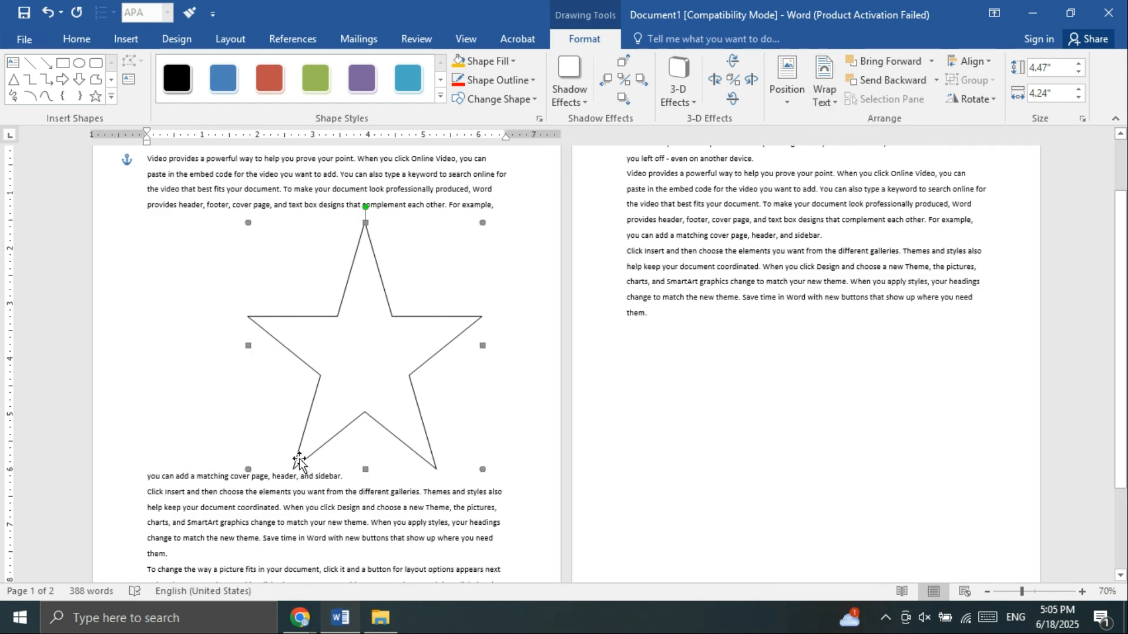
pyautogui.moveTo(414, 354); pyautogui.dragTo(335, 433)
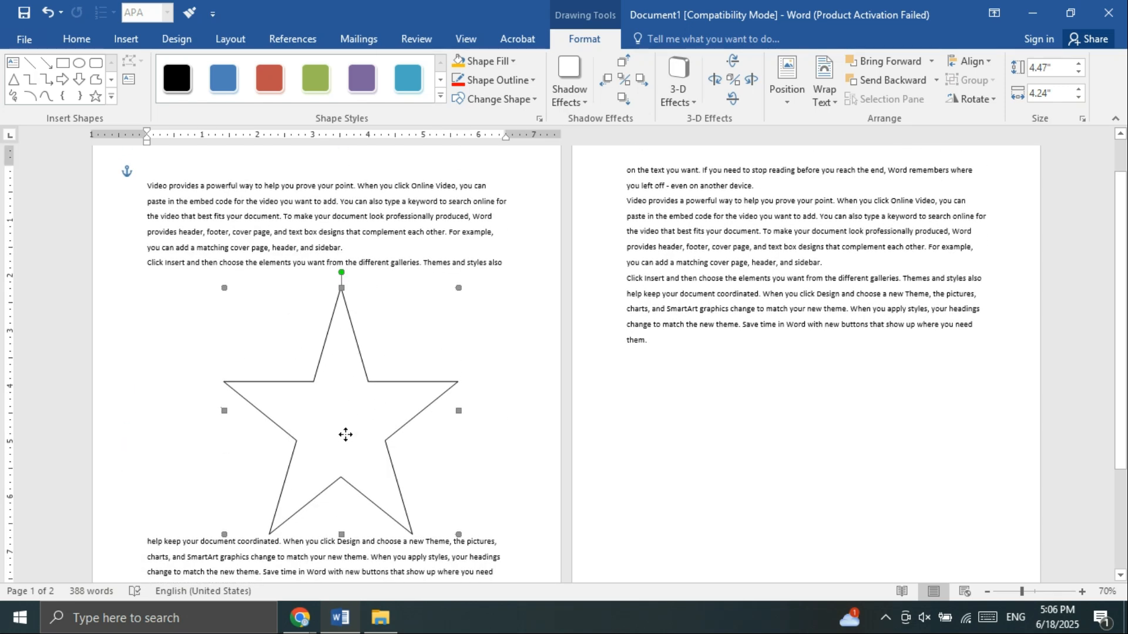
# Step: Set the star's text wrapping to Behind Text
pyautogui.click(831, 94)
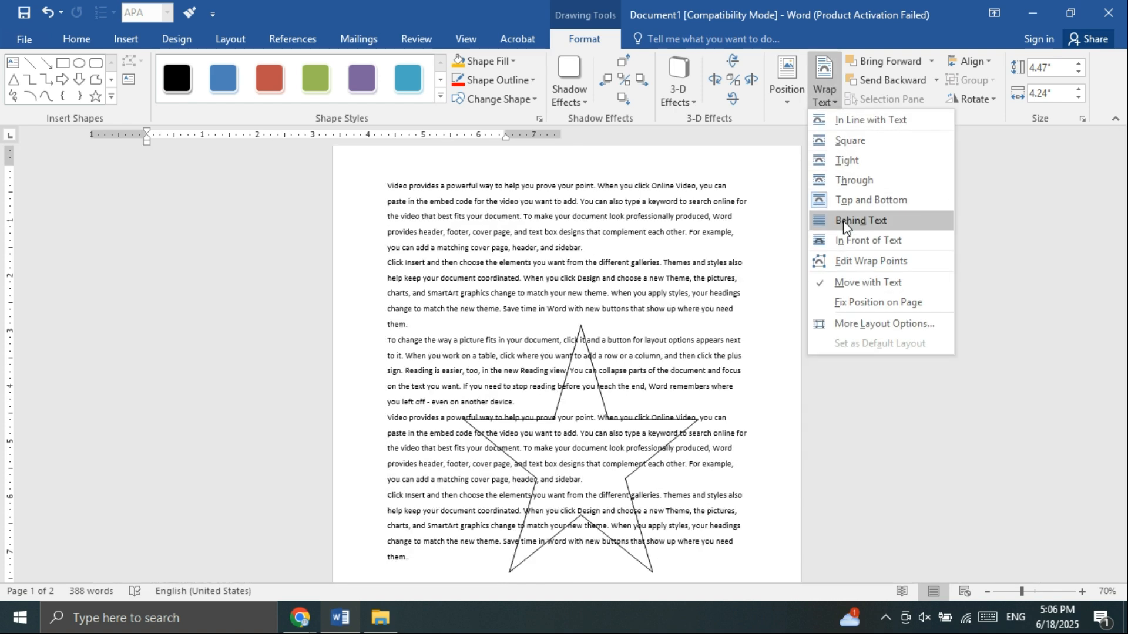
pyautogui.click(846, 220)
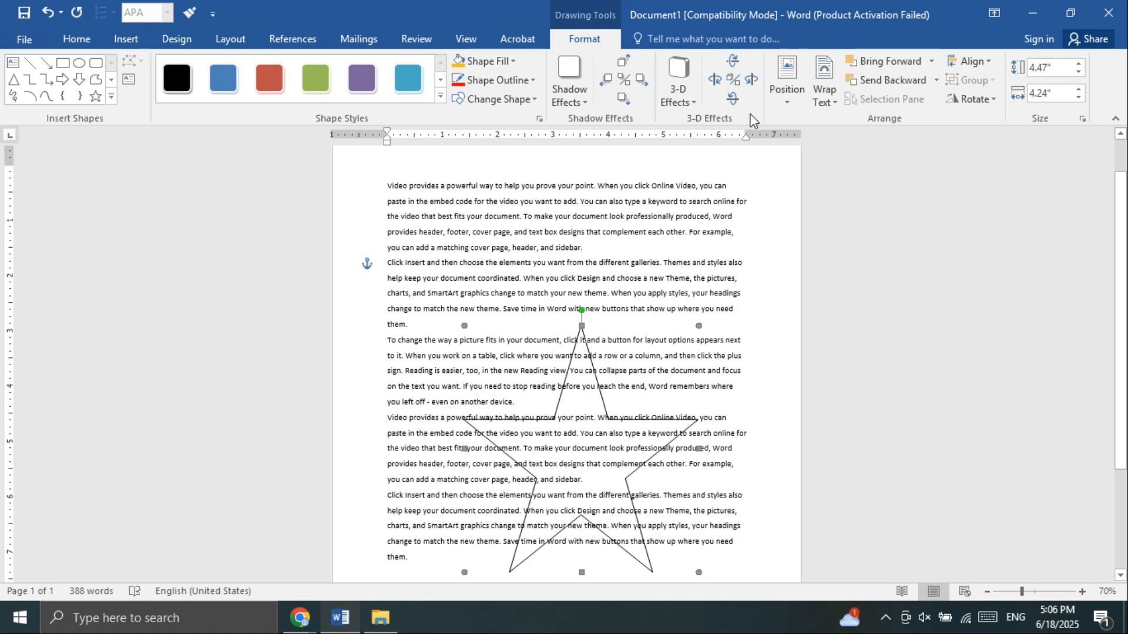
# Step: Set the star's text wrapping to In Front of Text, and move the star up to the middle of the text
pyautogui.click(824, 97)
pyautogui.click(869, 239)
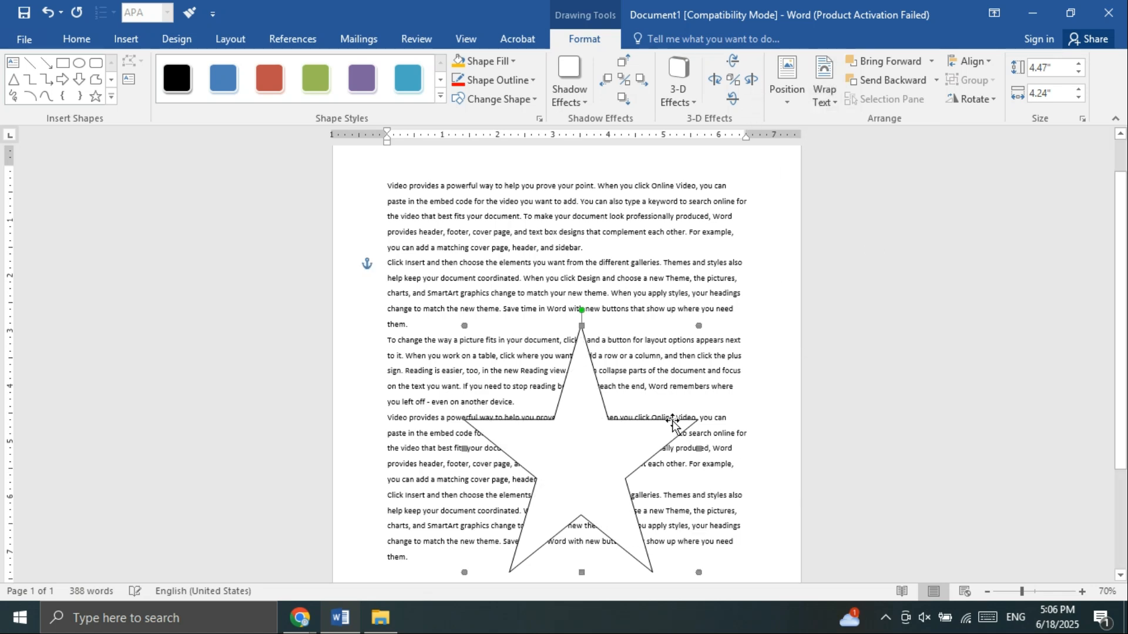
pyautogui.moveTo(596, 462); pyautogui.dragTo(586, 398)
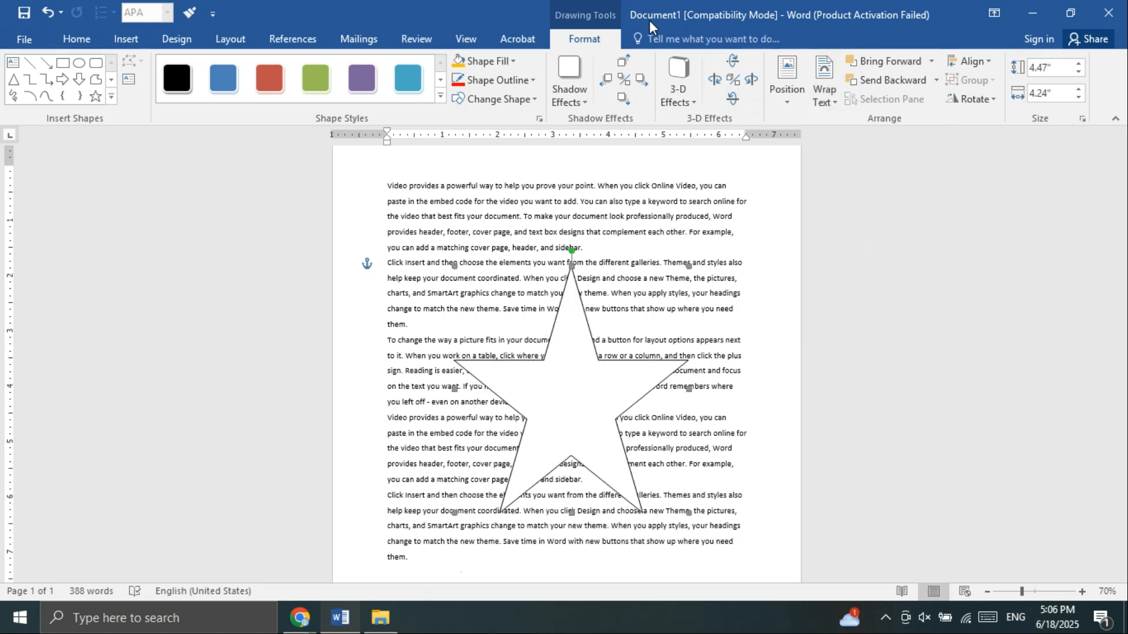
# Step: Edit the star's wrap points, pulling those beside its upper tip and on its right arm inward so the text overlaps the shape
pyautogui.click(823, 97)
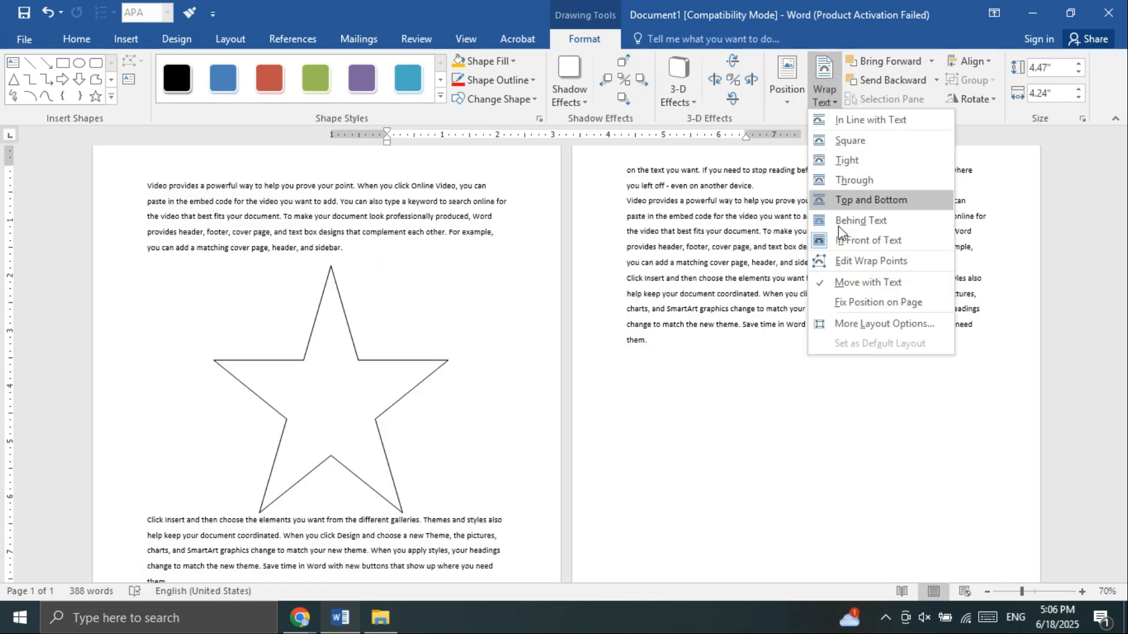
pyautogui.click(845, 266)
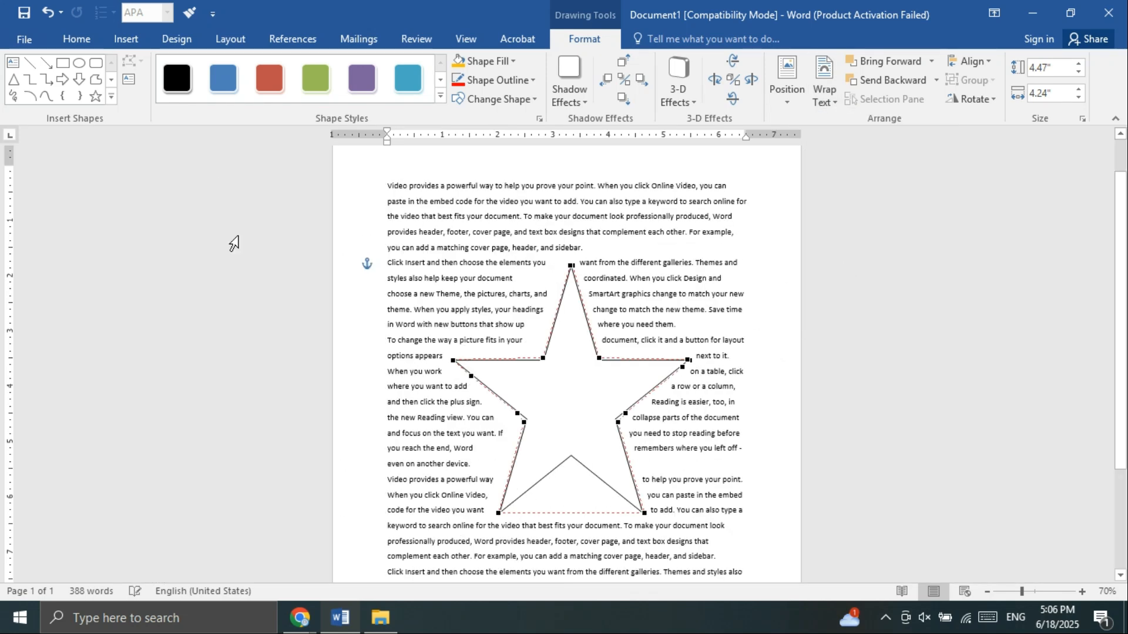
pyautogui.keyDown('ctrl'); pyautogui.scroll(2, 577, 350); pyautogui.keyUp('ctrl')
pyautogui.keyDown('ctrl'); pyautogui.scroll(1, 577, 350); pyautogui.keyUp('ctrl')
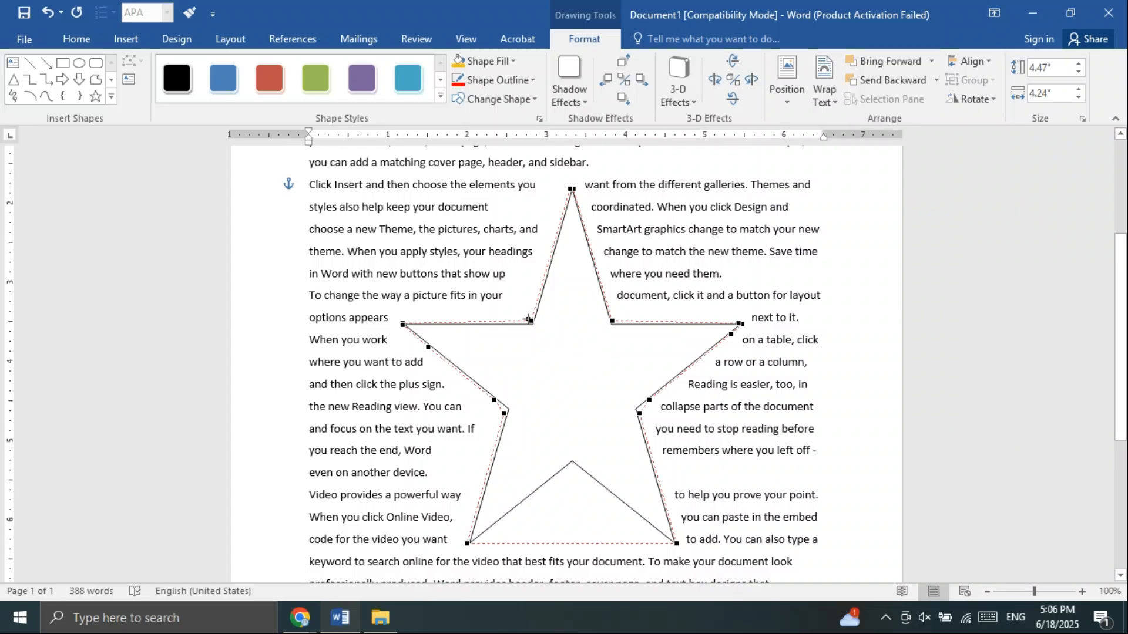
pyautogui.moveTo(532, 321); pyautogui.dragTo(558, 351)
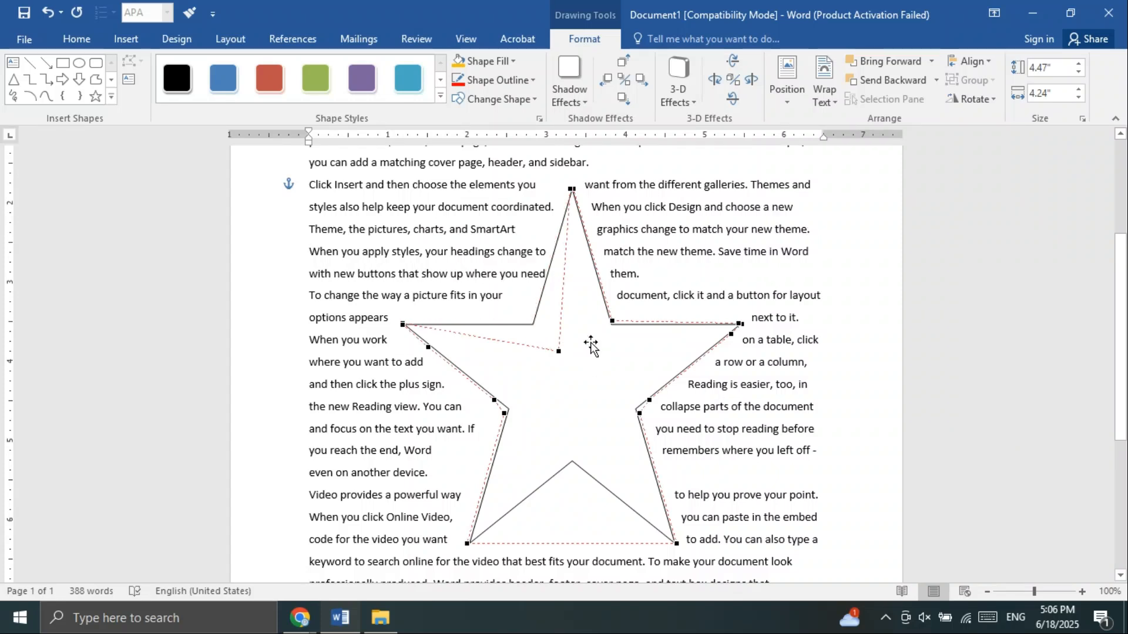
pyautogui.moveTo(610, 326); pyautogui.dragTo(588, 337)
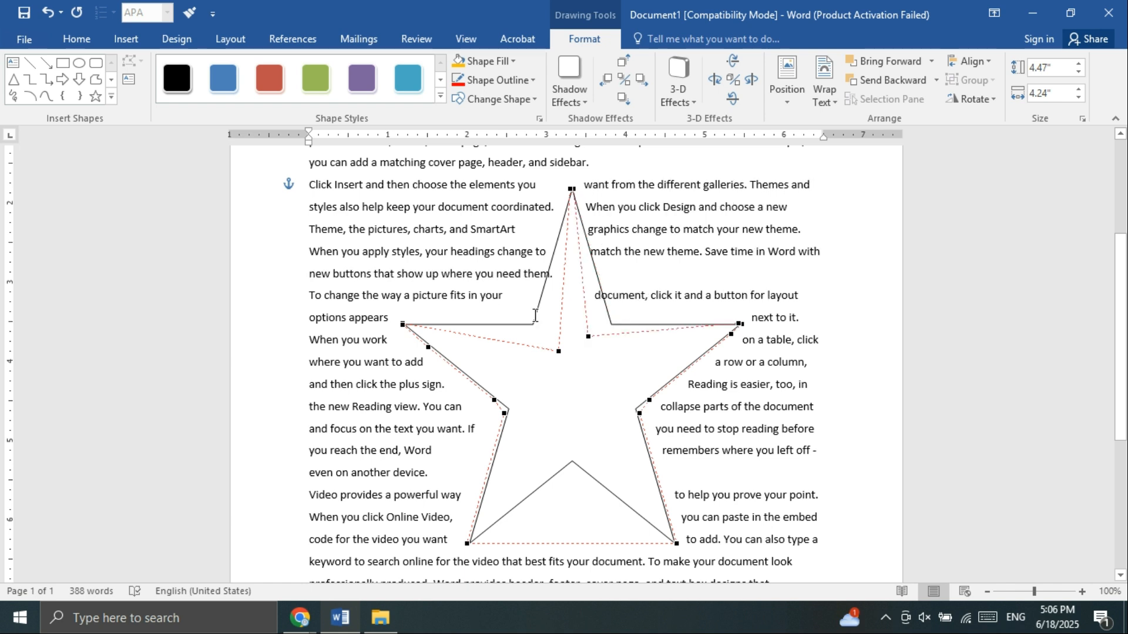
pyautogui.moveTo(561, 210); pyautogui.dragTo(566, 280)
pyautogui.moveTo(730, 335); pyautogui.dragTo(649, 354)
# Step: Set the star's text wrapping to In Line with Text, and wrap the text around the star's outline again
pyautogui.click(821, 98)
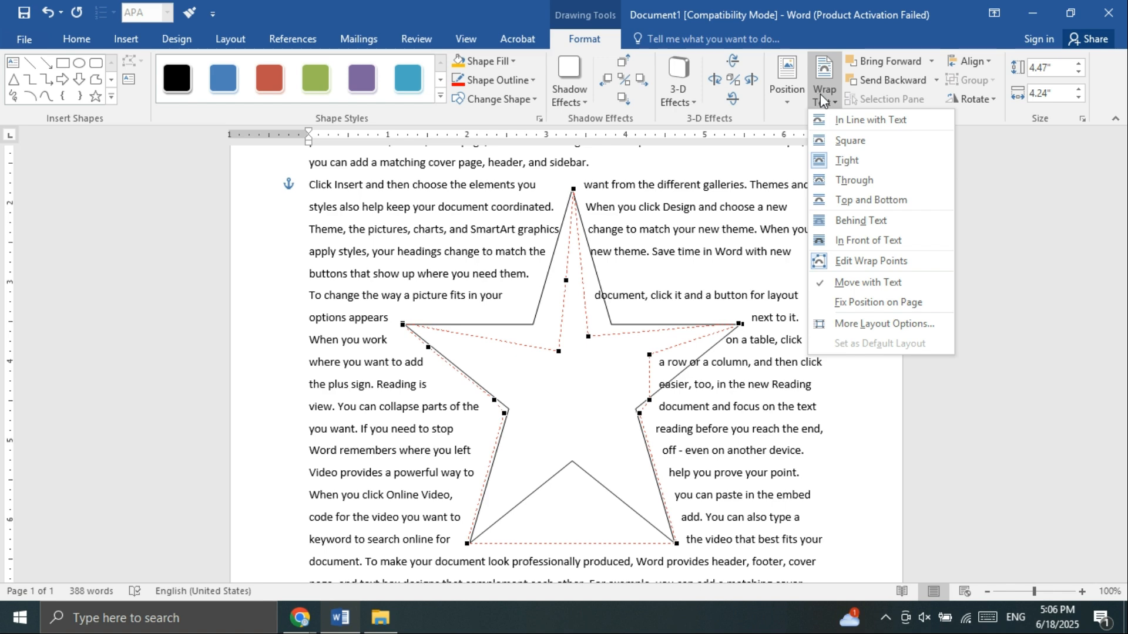
pyautogui.click(863, 120)
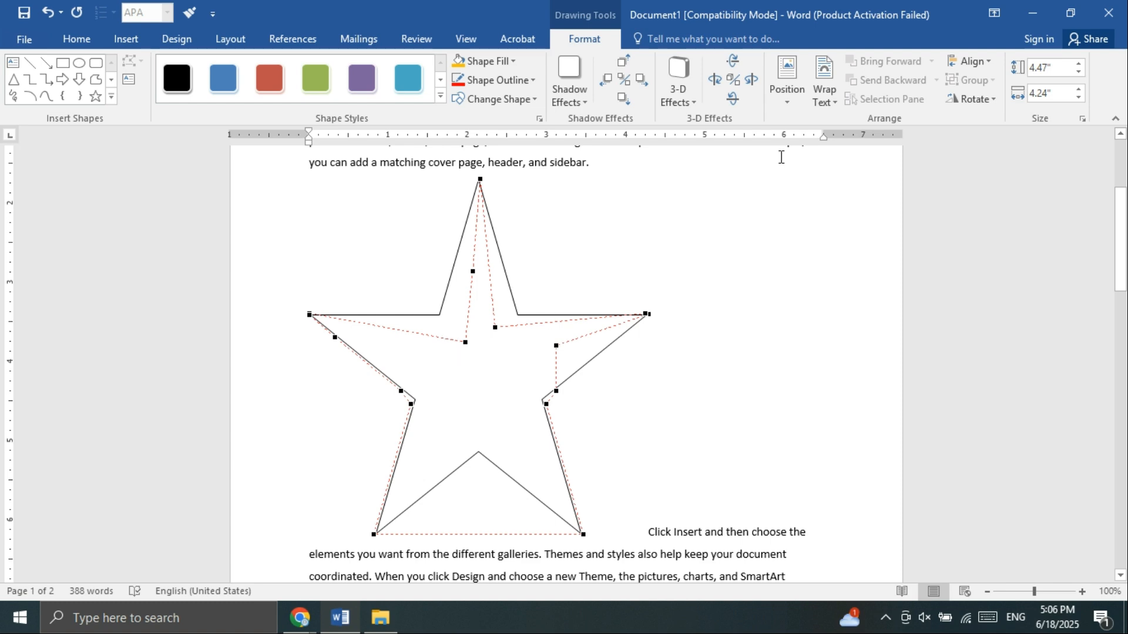
pyautogui.click(824, 80)
pyautogui.click(828, 259)
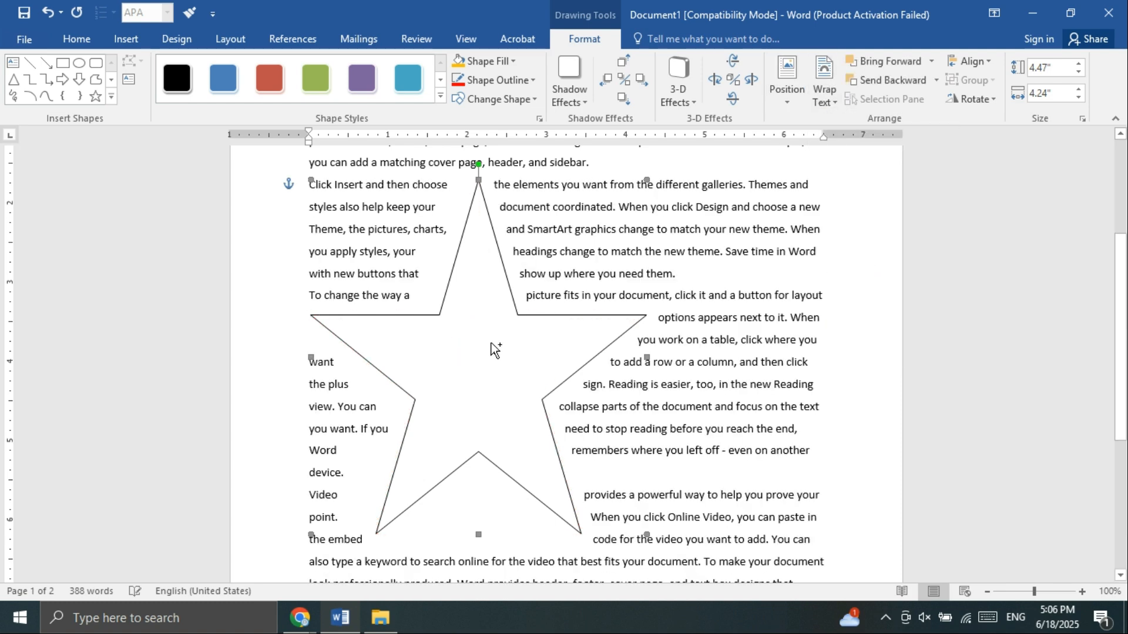
# Step: Move the star to the upper-left corner of the page and set its text wrapping to In Line with Text
pyautogui.keyDown('ctrl'); pyautogui.scroll(-3, 491, 343); pyautogui.keyUp('ctrl')
pyautogui.moveTo(516, 399); pyautogui.dragTo(438, 262)
pyautogui.click(824, 82)
pyautogui.click(838, 117)
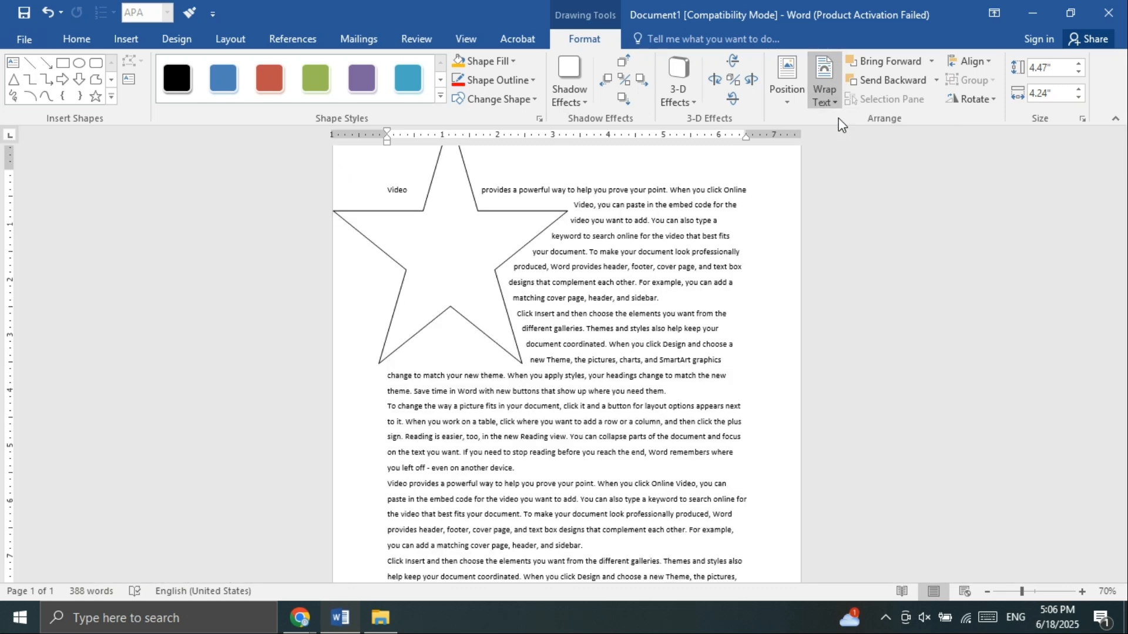
# Step: Shrink the inline star to about 1.27" high and 1.43" wide, and move it into the second paragraph
pyautogui.moveTo(383, 418); pyautogui.dragTo(220, 247)
pyautogui.moveTo(426, 216); pyautogui.dragTo(539, 386)
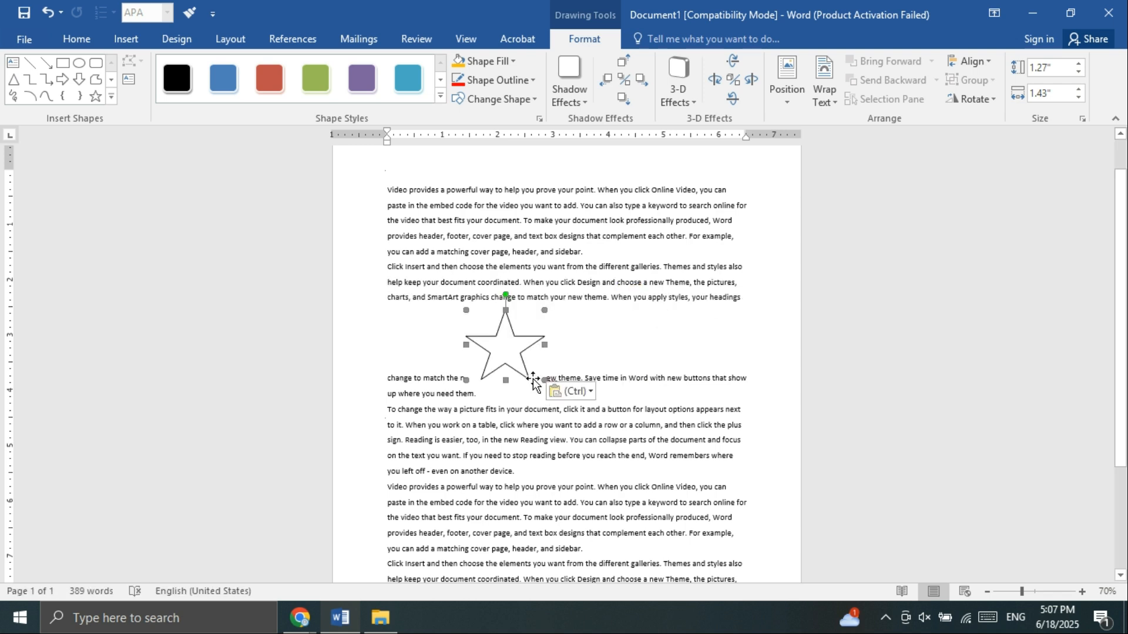
pyautogui.moveTo(536, 381); pyautogui.dragTo(578, 301)
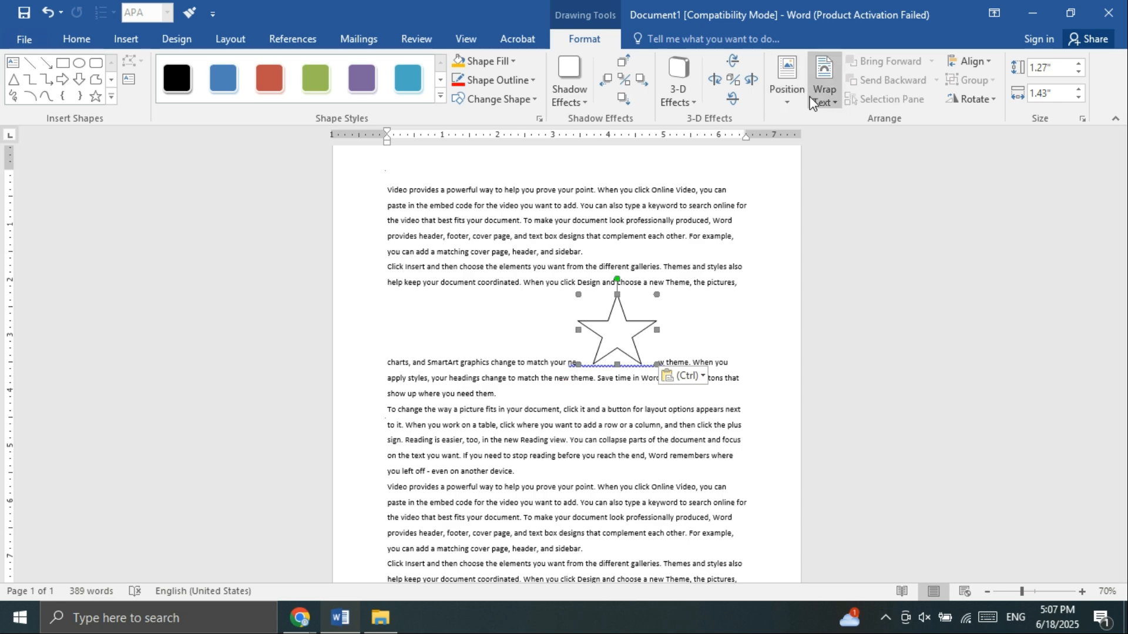
# Step: Preview other text wrapping options on the small inline star, including Behind Text
pyautogui.click(811, 103)
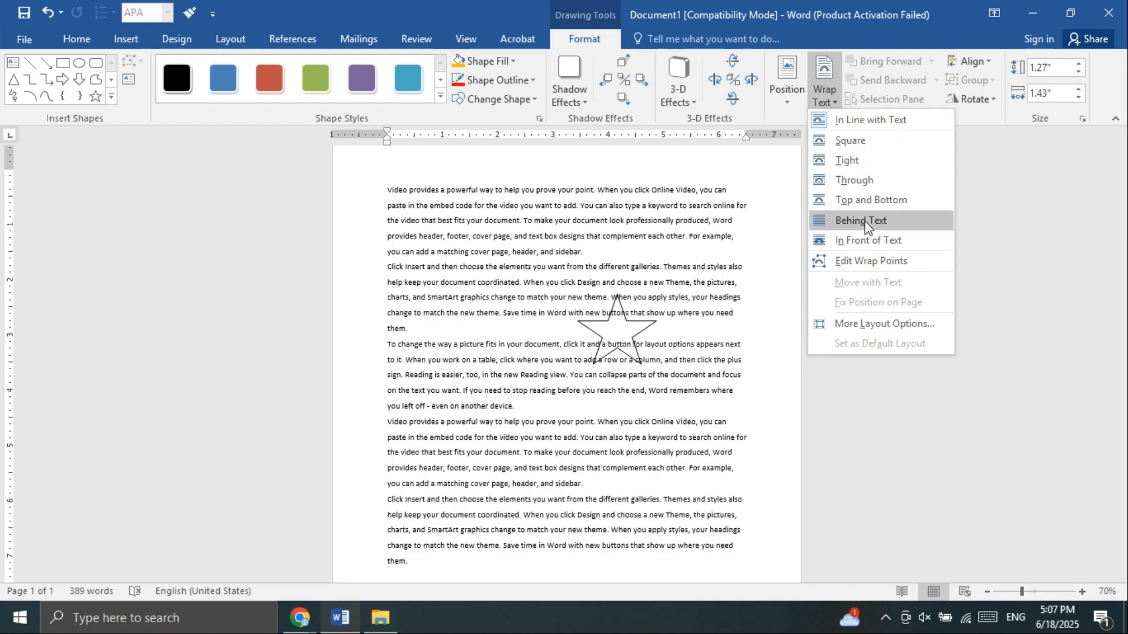
pyautogui.click(871, 200)
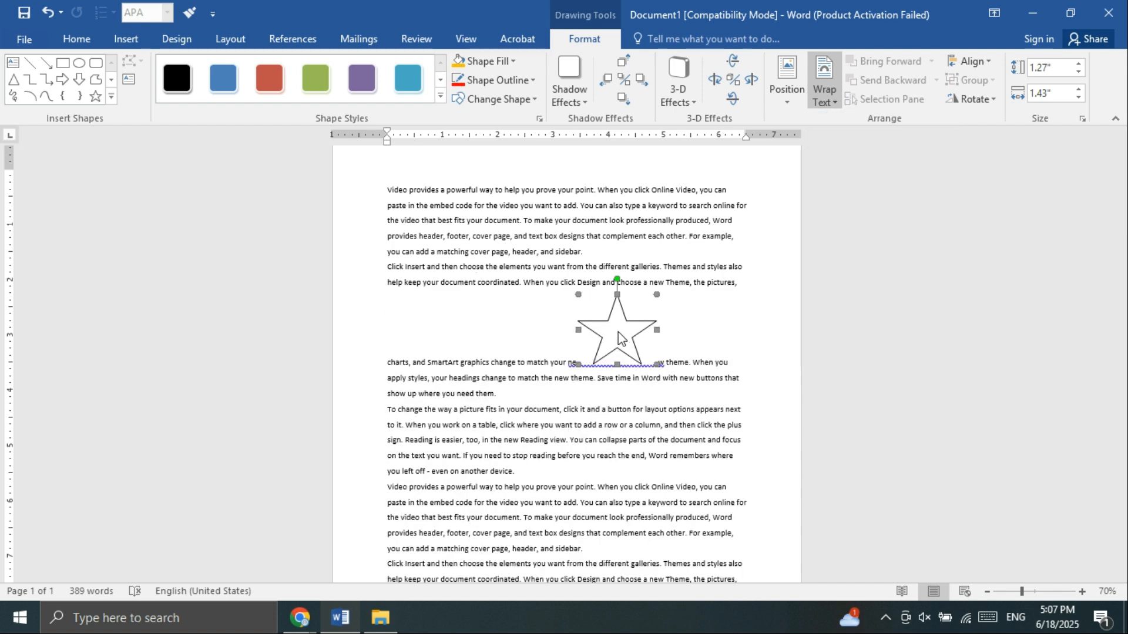
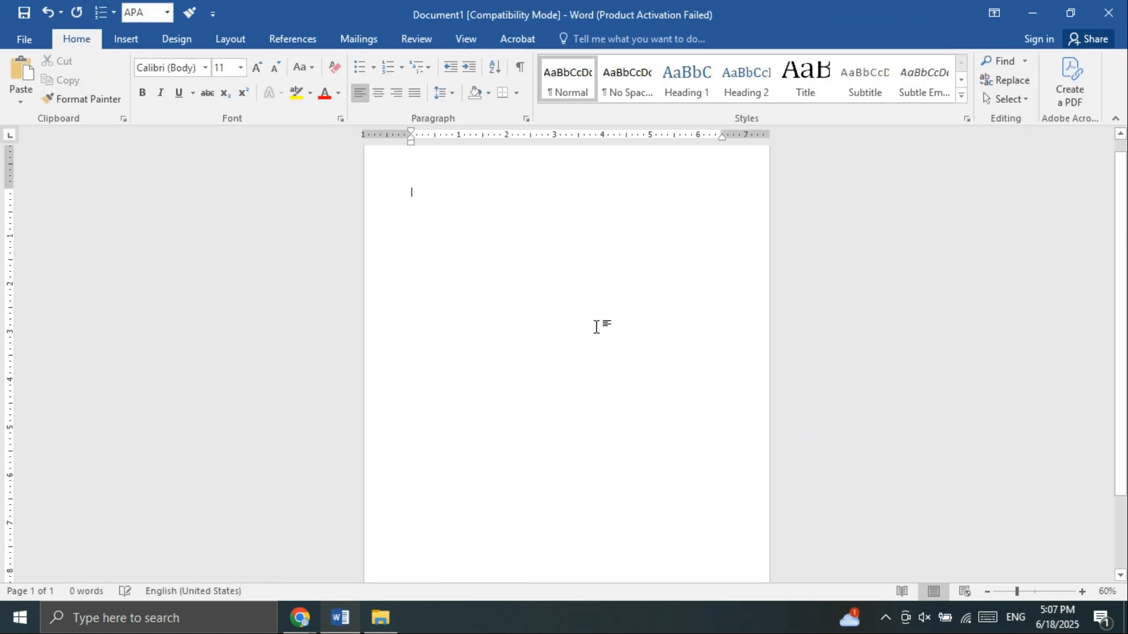
pyautogui.hotkey('alt', 'Tab')
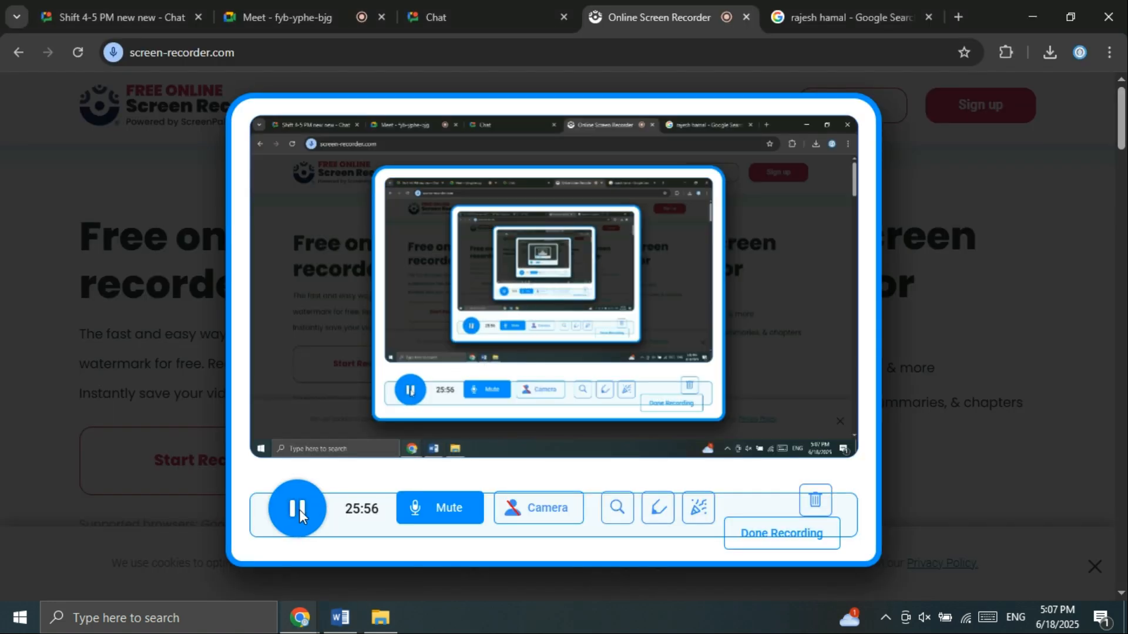